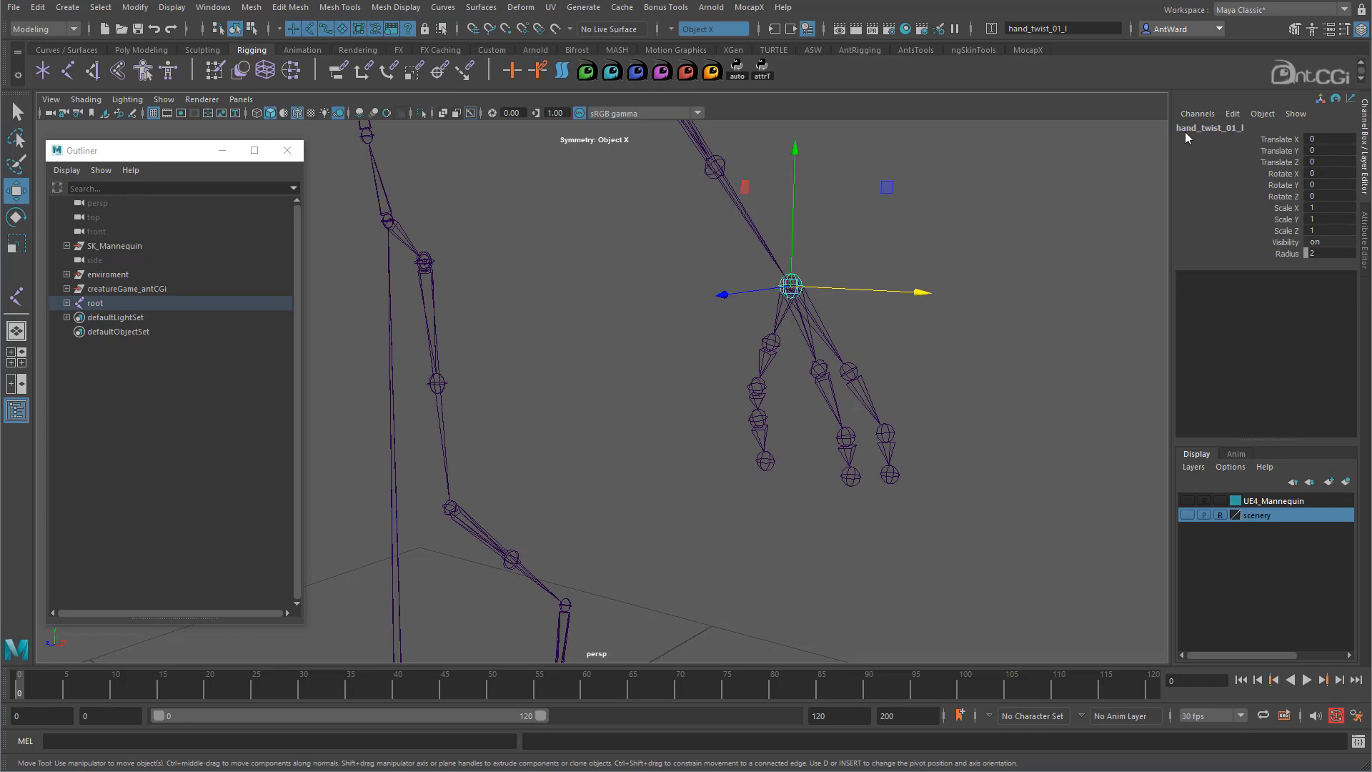
- Test-move the foot_twist_01_l joint, undo it, and orbit back to a side view of the skeleton
{"action": "left_click_drag", "start_coordinate": [646, 551], "coordinate": [573, 411], "text": "alt"}
{"action": "right_click_drag", "start_coordinate": [574, 411], "coordinate": [902, 389], "text": "alt"}
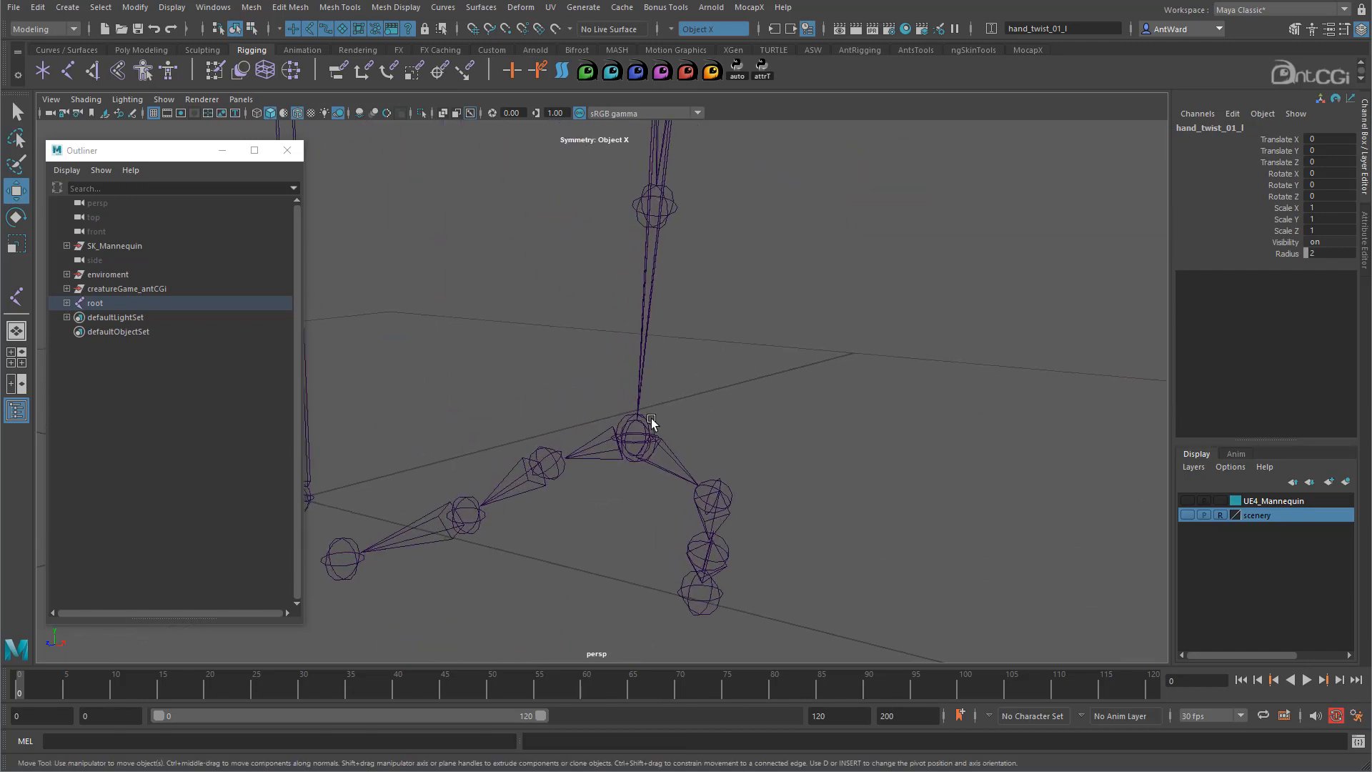
{"action": "left_click", "coordinate": [651, 421]}
{"action": "left_click", "coordinate": [649, 428]}
{"action": "left_click_drag", "start_coordinate": [640, 444], "coordinate": [755, 367]}
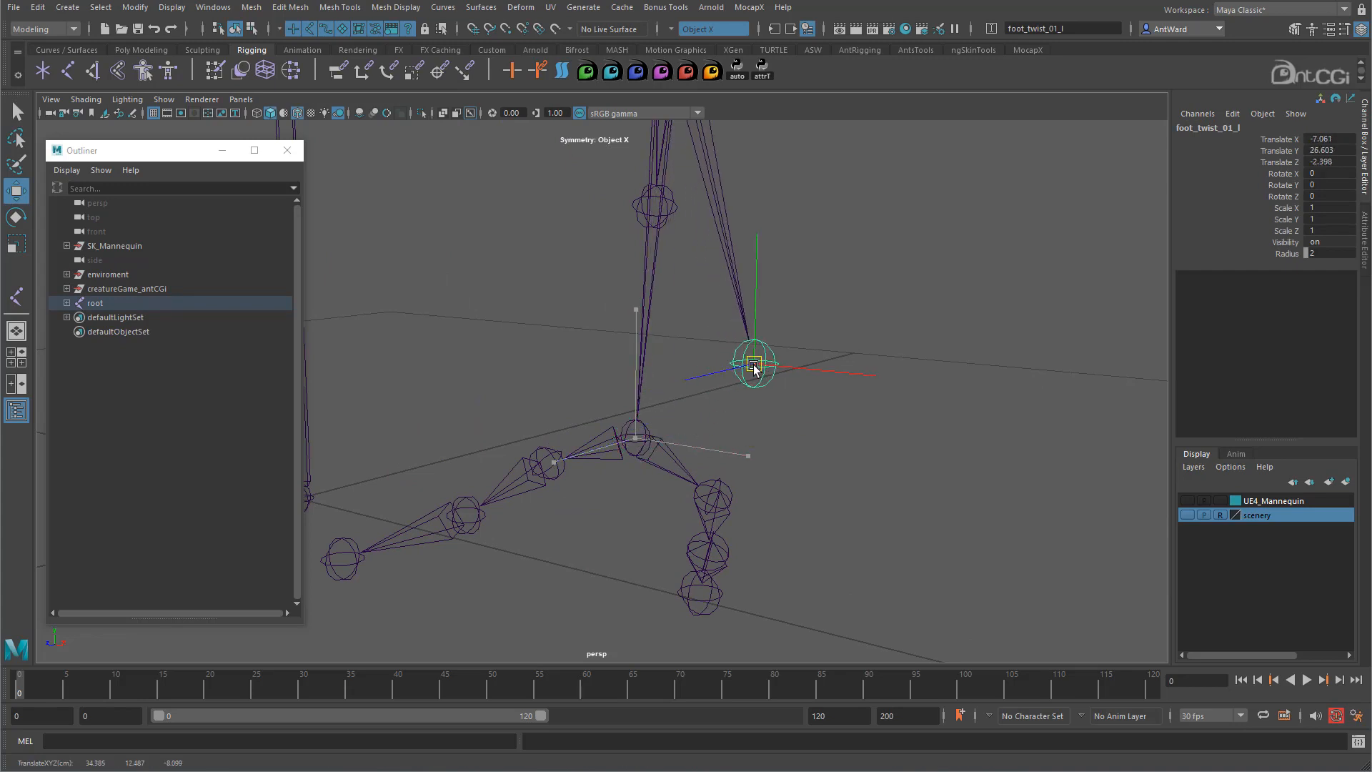
{"action": "key", "text": "ctrl+z"}
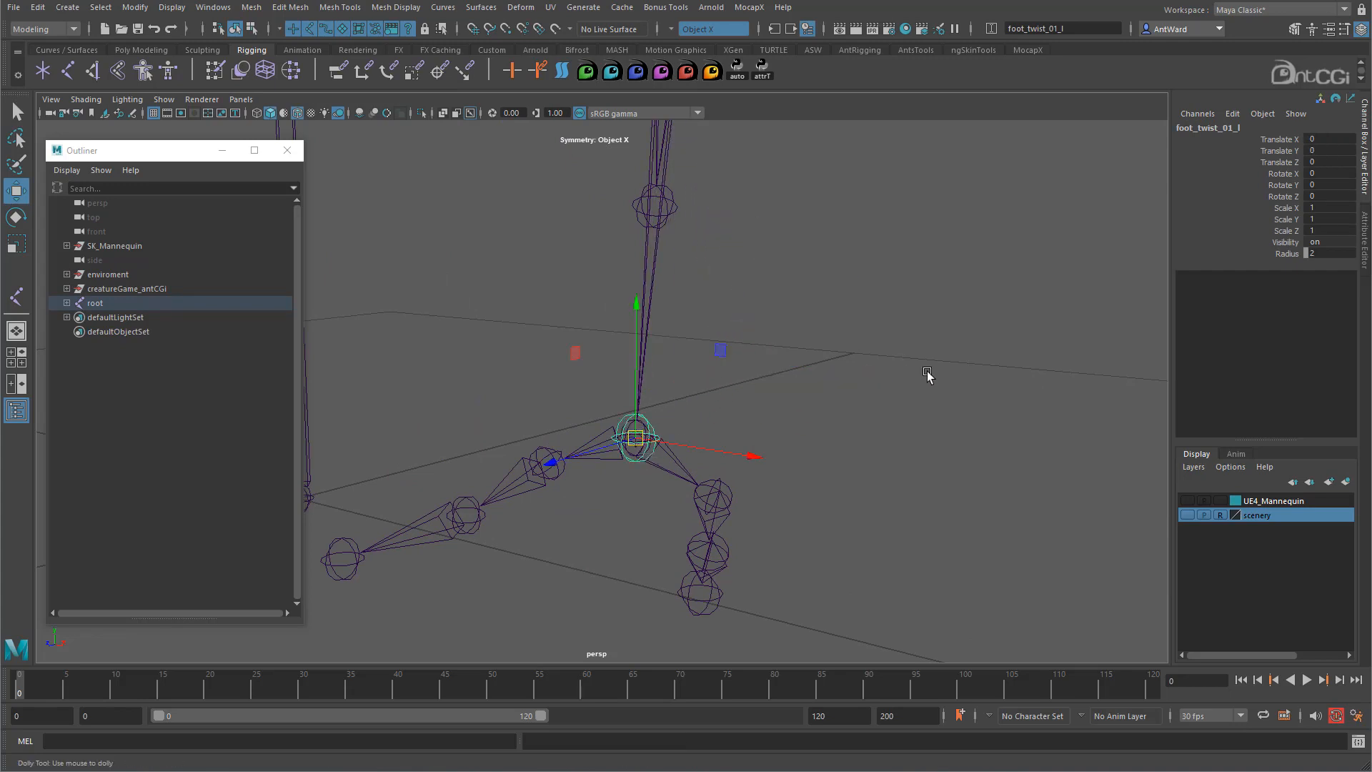
{"action": "right_click_drag", "start_coordinate": [928, 375], "coordinate": [661, 259], "text": "alt"}
{"action": "middle_click_drag", "start_coordinate": [662, 258], "coordinate": [675, 438], "text": "alt"}
{"action": "right_click_drag", "start_coordinate": [784, 438], "coordinate": [662, 346], "text": "alt"}
{"action": "middle_click_drag", "start_coordinate": [661, 346], "coordinate": [665, 386], "text": "alt"}
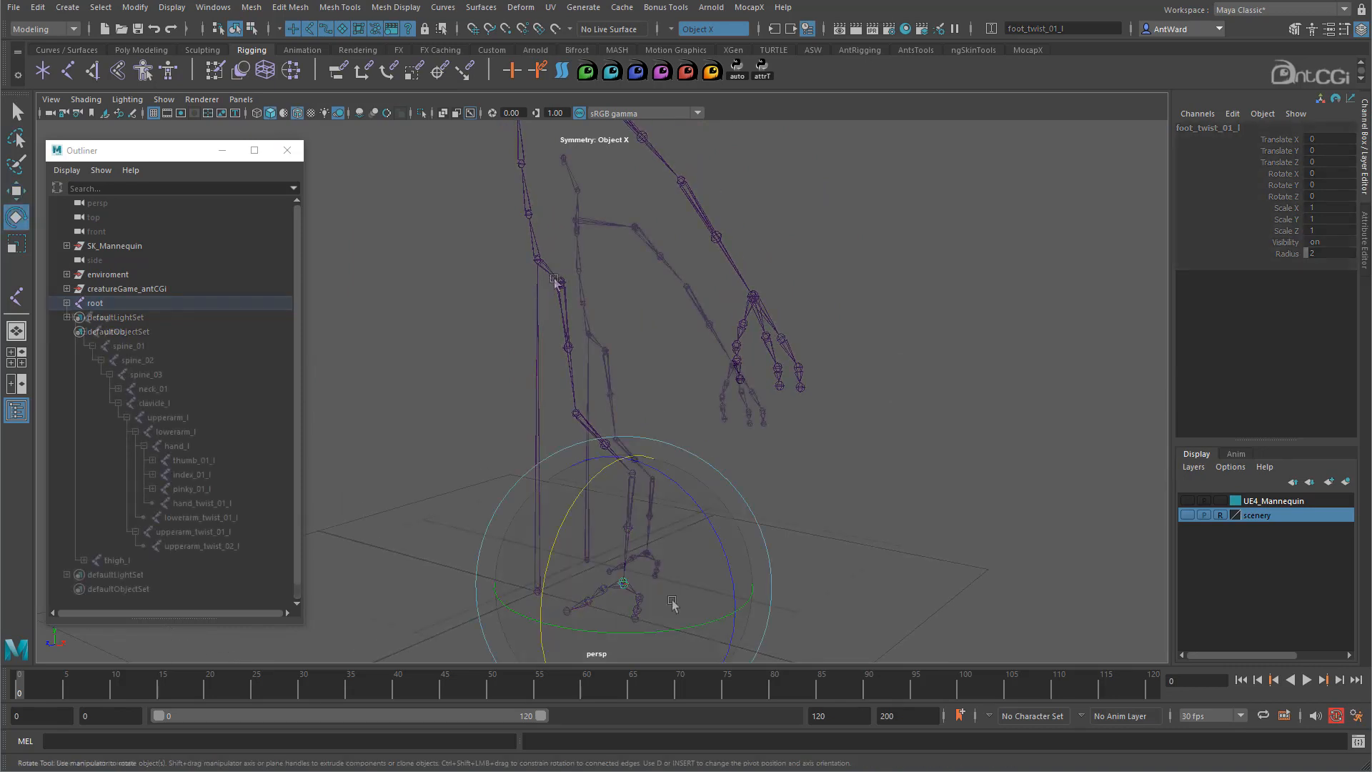
{"action": "left_click_drag", "start_coordinate": [673, 601], "coordinate": [695, 404], "text": "alt"}
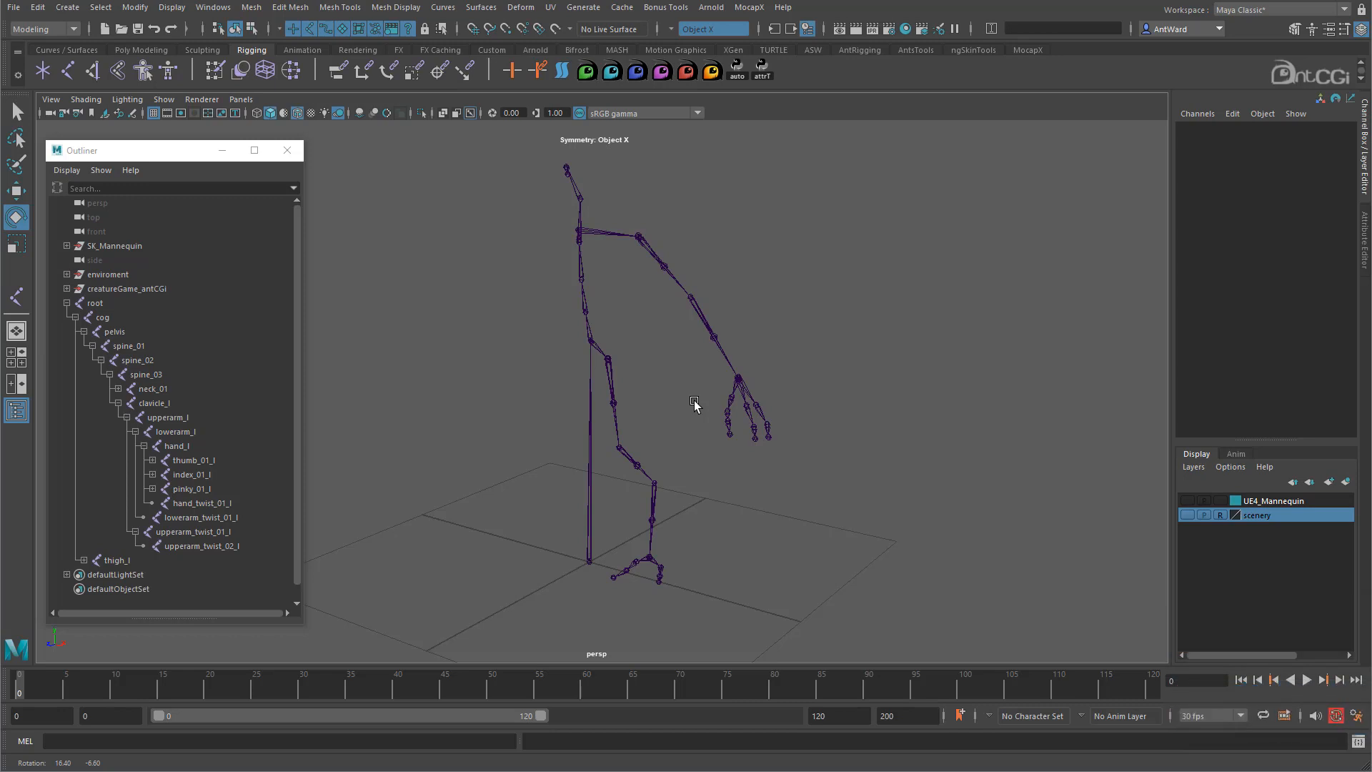
- Select the root joint and its entire joint hierarchy
{"action": "left_click_drag", "start_coordinate": [694, 402], "coordinate": [696, 401], "text": "alt"}
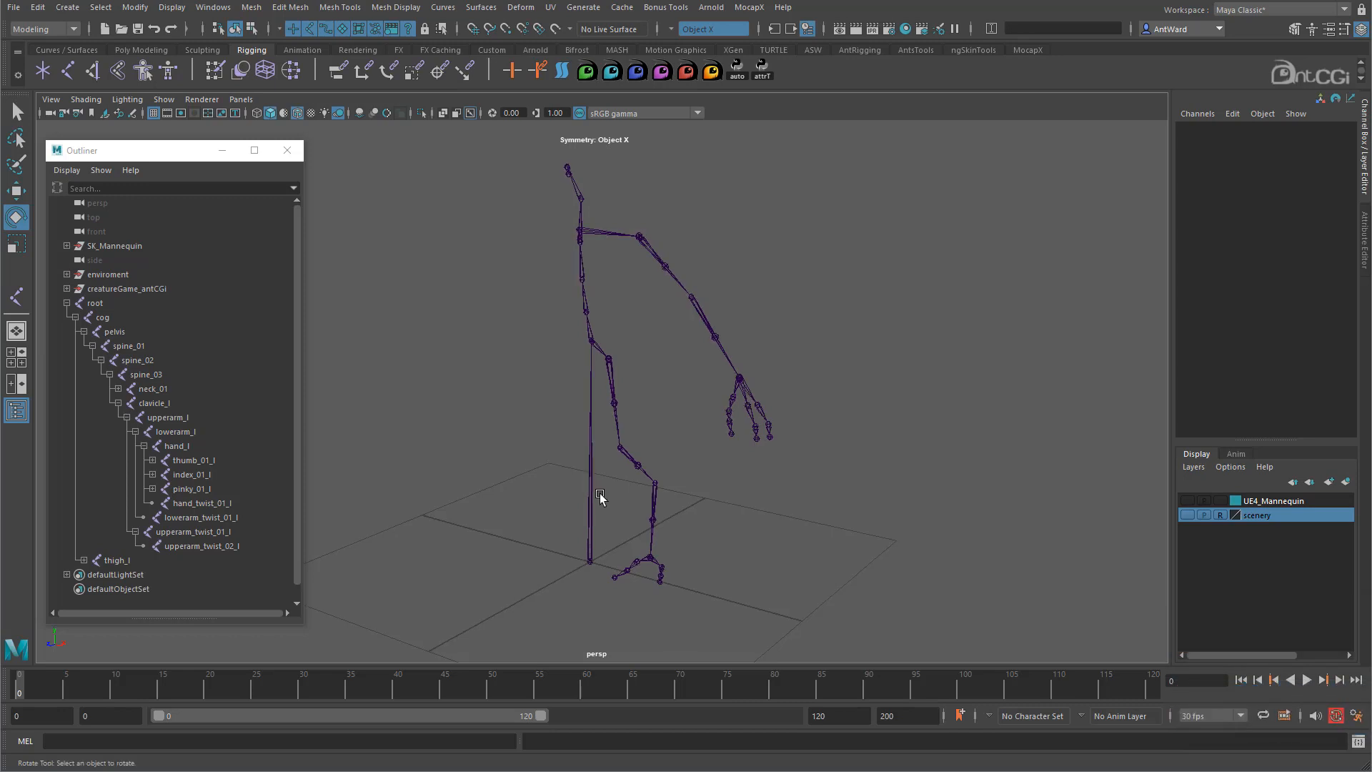
{"action": "left_click", "coordinate": [592, 492]}
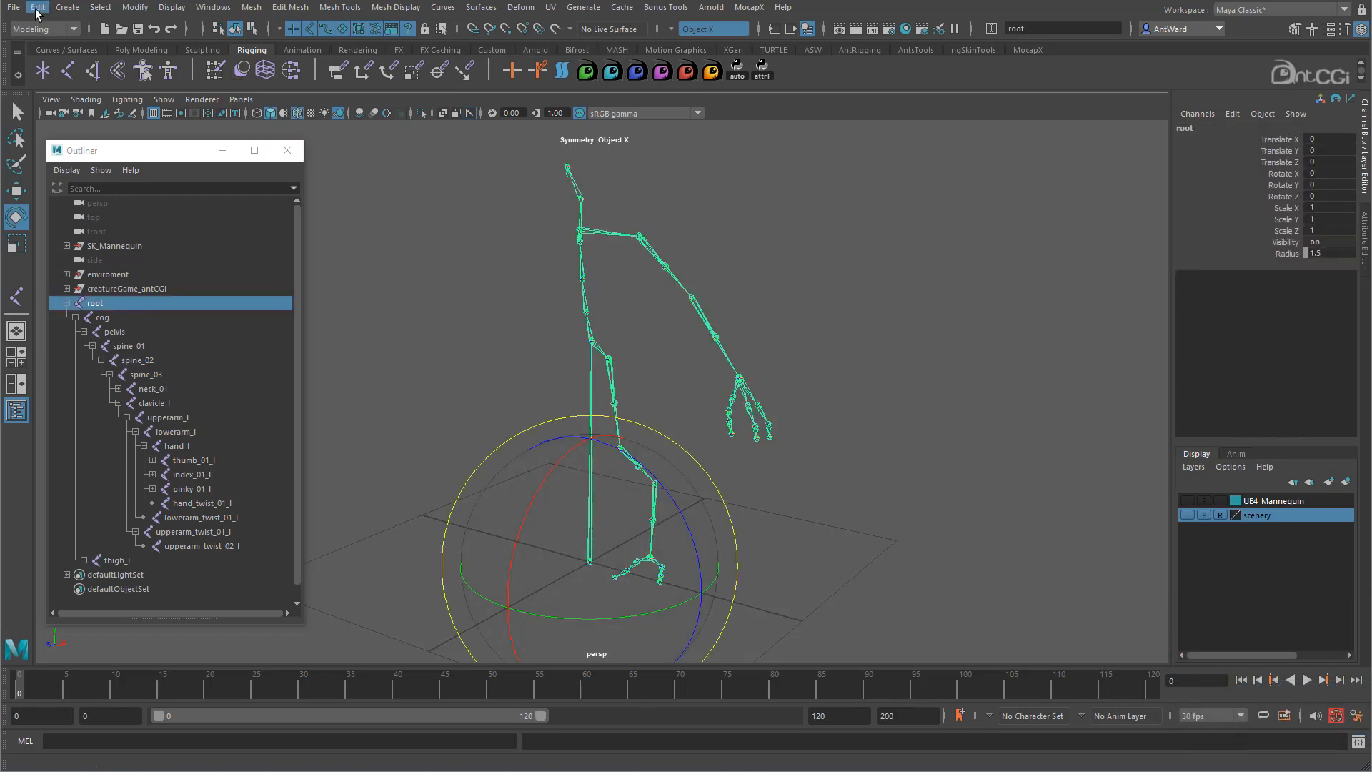
{"action": "left_click", "coordinate": [100, 8]}
{"action": "left_click", "coordinate": [131, 84]}
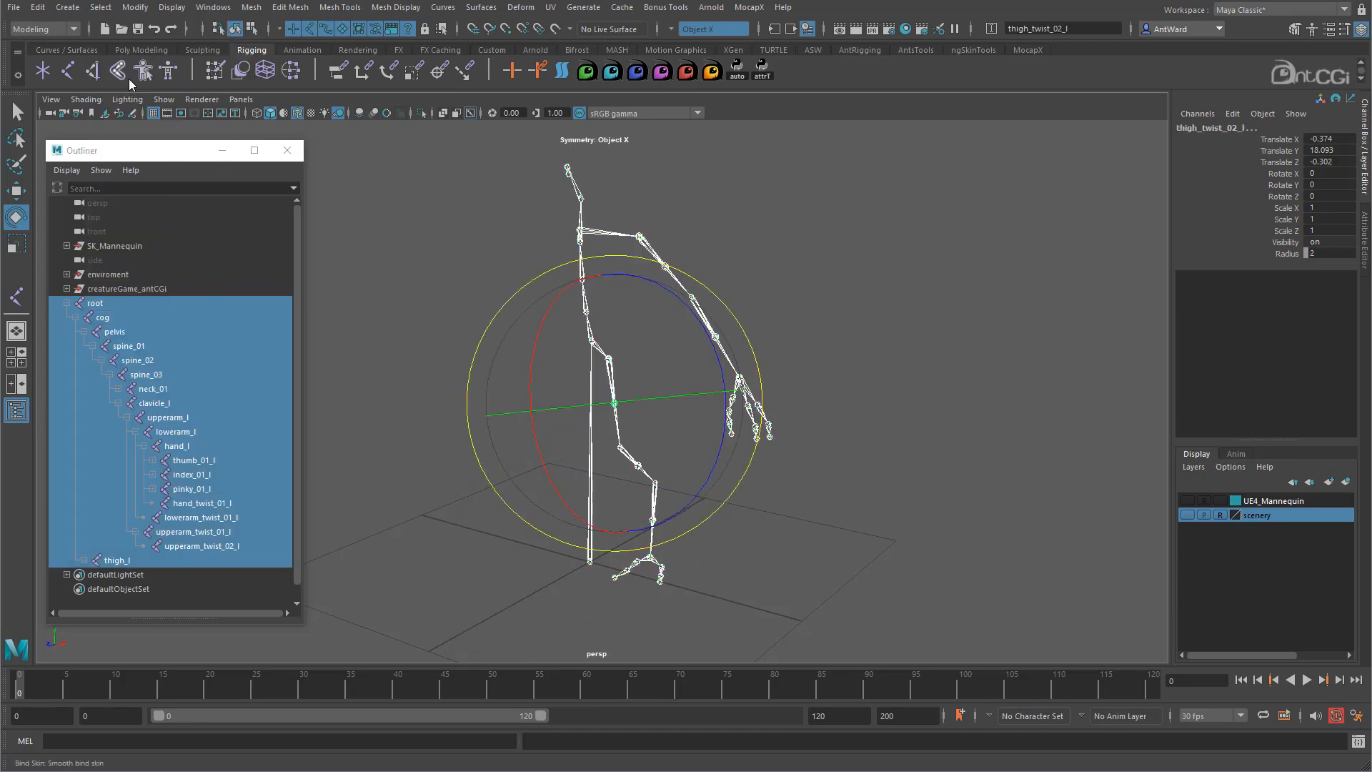
- Turn on Local Rotation Axes display for the selected joints, then clear the selection
{"action": "left_click", "coordinate": [163, 9]}
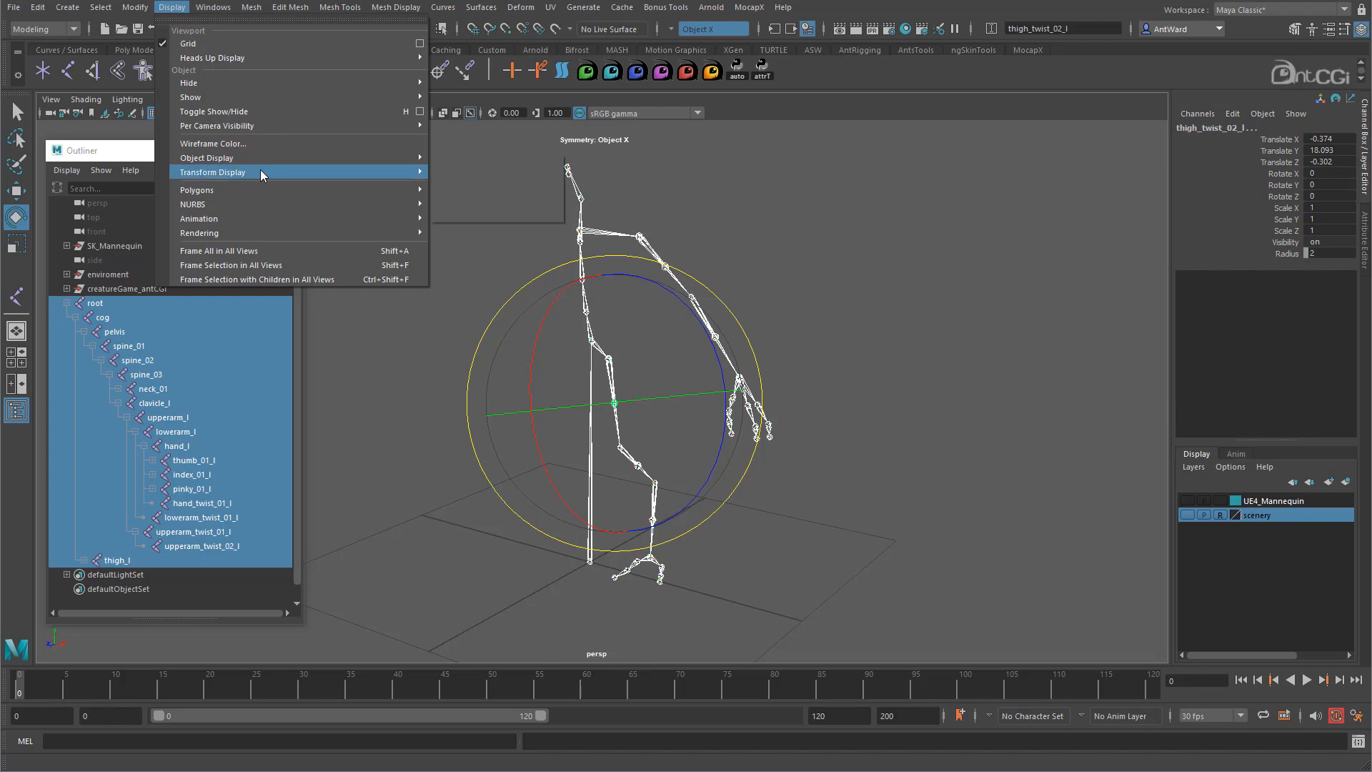
{"action": "mouse_move", "coordinate": [263, 175]}
{"action": "left_click", "coordinate": [485, 172]}
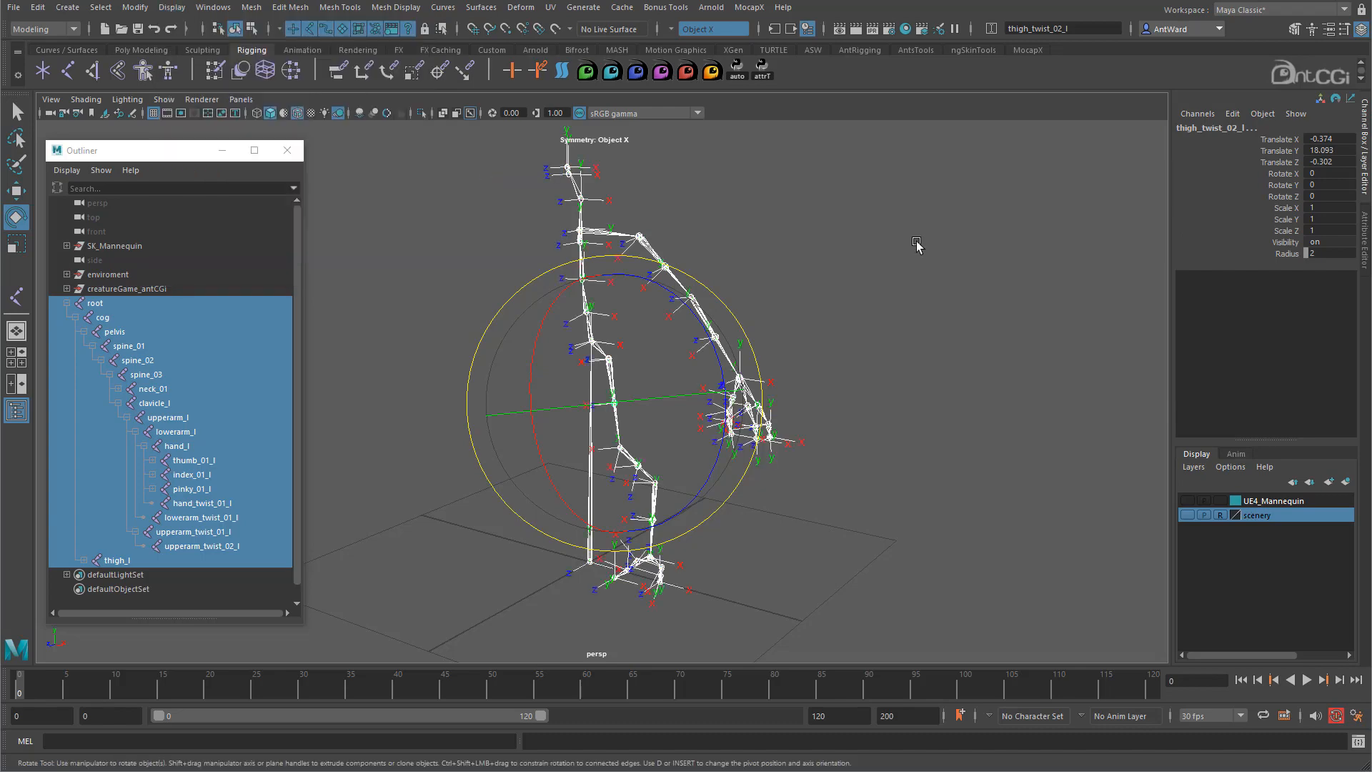
{"action": "scroll", "coordinate": [789, 306], "scroll_direction": "up", "scroll_amount": 5}
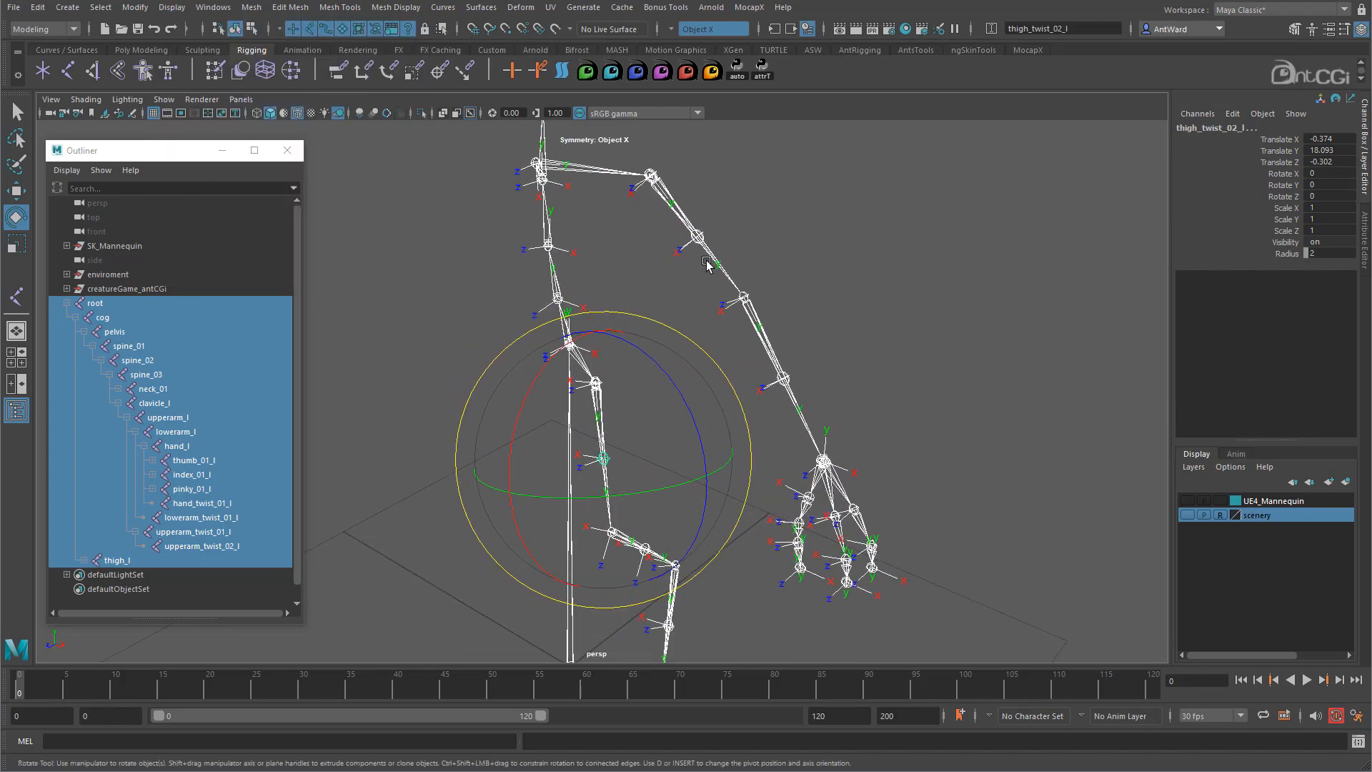
{"action": "left_click_drag", "start_coordinate": [647, 246], "coordinate": [513, 193], "text": "alt"}
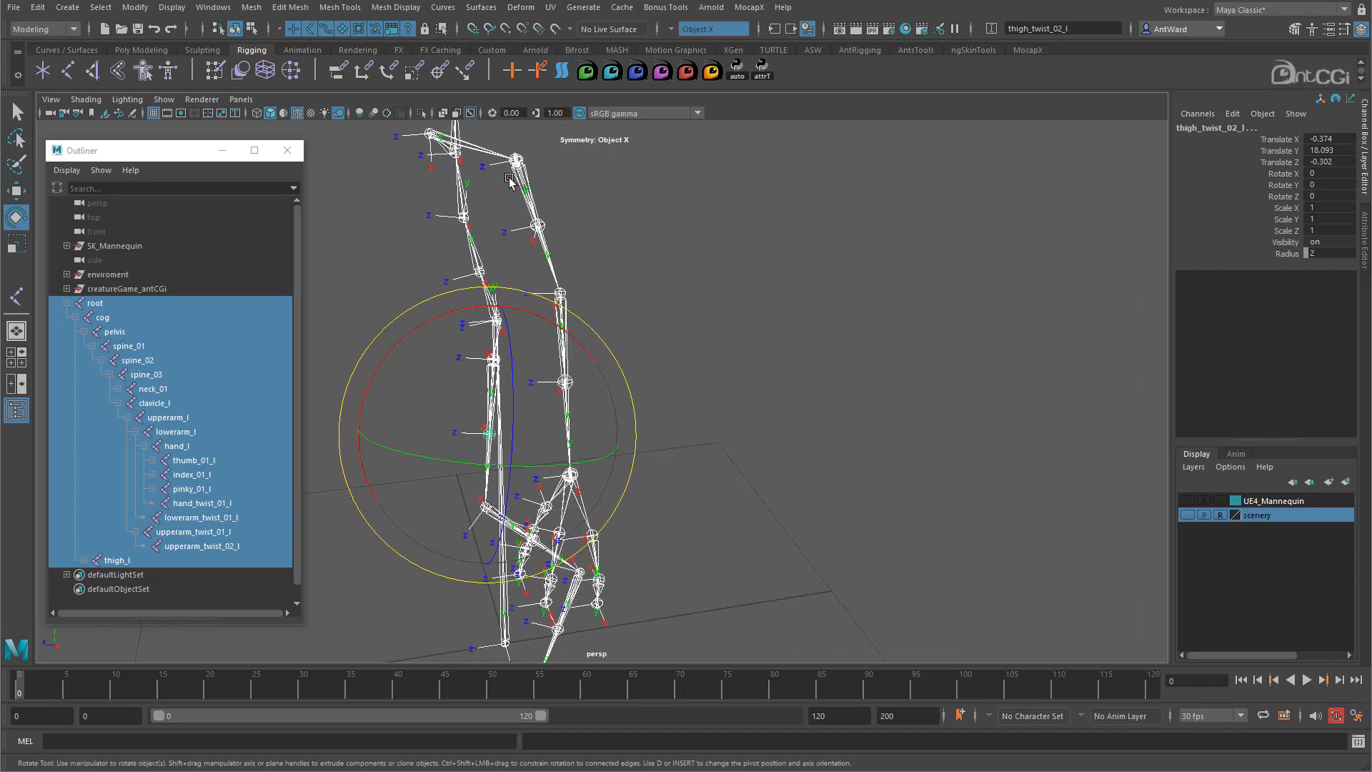
{"action": "left_click_drag", "start_coordinate": [567, 293], "coordinate": [657, 288], "text": "alt"}
{"action": "left_click", "coordinate": [668, 238]}
{"action": "left_click_drag", "start_coordinate": [668, 239], "coordinate": [561, 309], "text": "alt"}
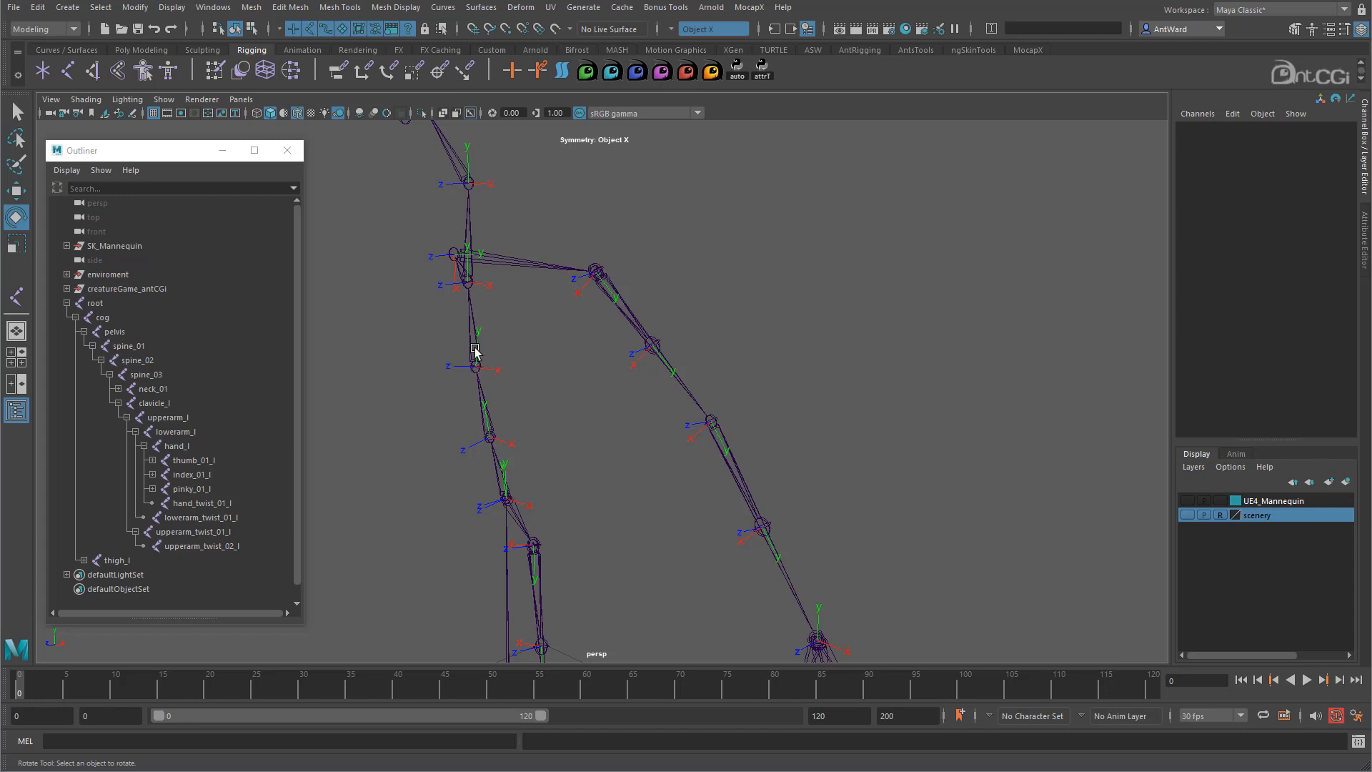
- Select the root joint and switch to the Move tool (W)
{"action": "left_click_drag", "start_coordinate": [521, 454], "coordinate": [560, 319], "text": "alt"}
{"action": "left_click", "coordinate": [551, 319]}
{"action": "right_click_drag", "start_coordinate": [838, 363], "coordinate": [695, 287], "text": "alt"}
{"action": "middle_click_drag", "start_coordinate": [693, 286], "coordinate": [692, 331], "text": "alt"}
{"action": "middle_click_drag", "start_coordinate": [633, 505], "coordinate": [652, 320], "text": "alt"}
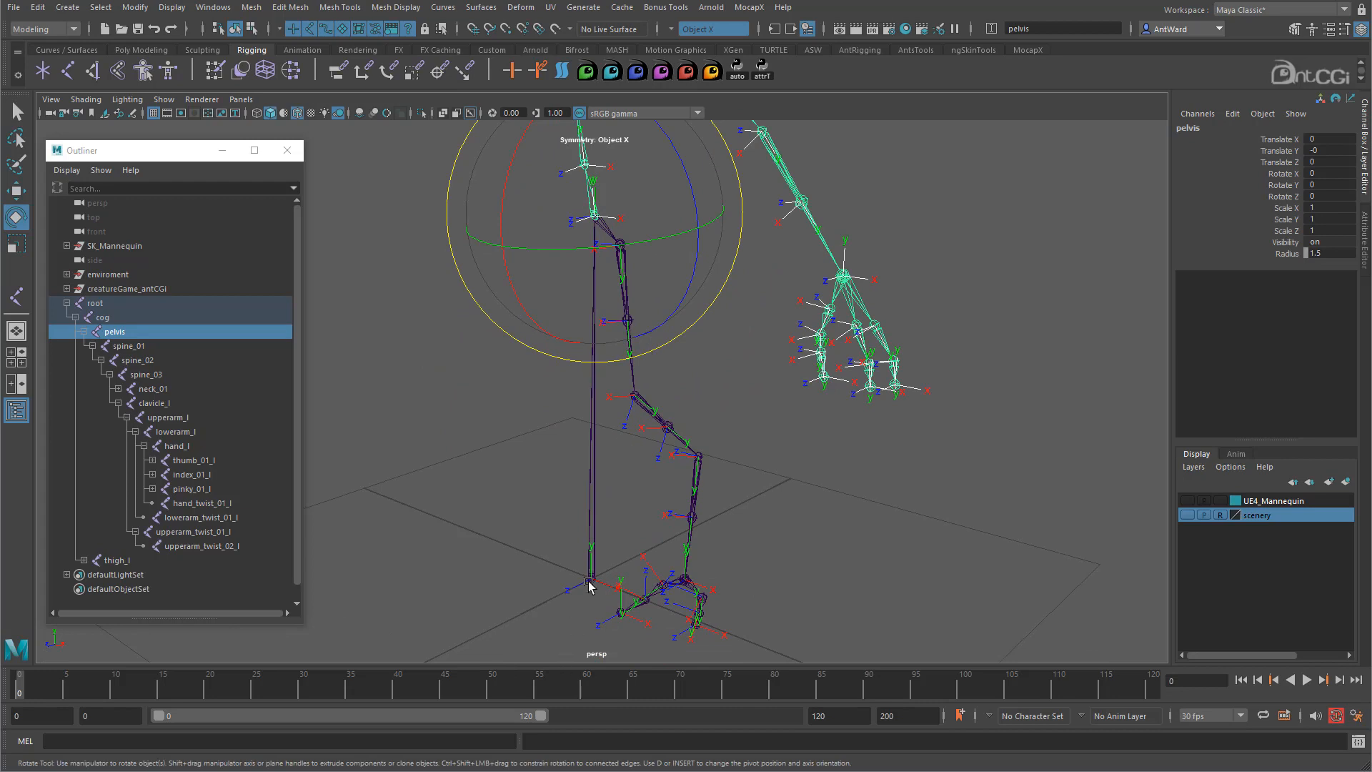
{"action": "left_click", "coordinate": [592, 579]}
{"action": "key", "text": "w"}
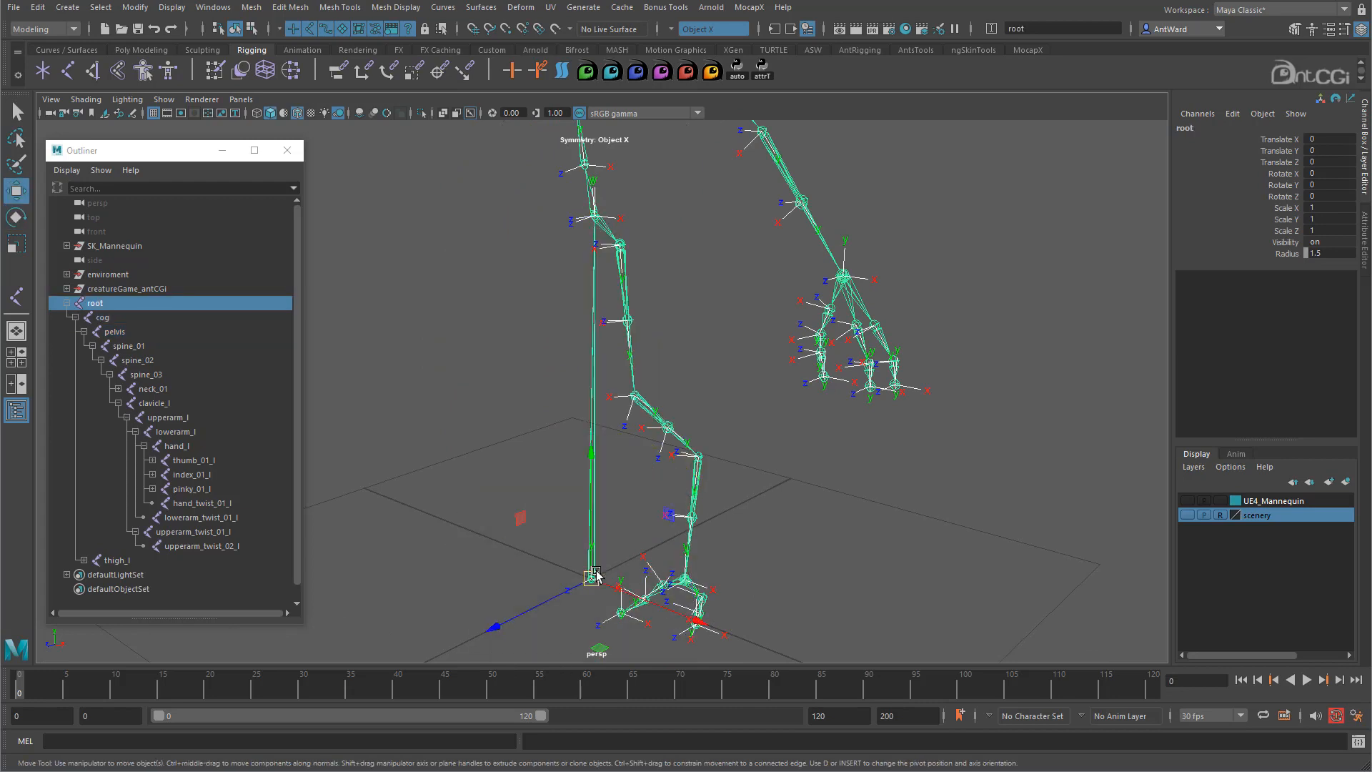
- Pick-walk down through cog to the pelvis and bring up the Orient Joint options
{"action": "right_click_drag", "start_coordinate": [445, 297], "coordinate": [628, 312], "text": "alt"}
{"action": "key", "text": "Down"}
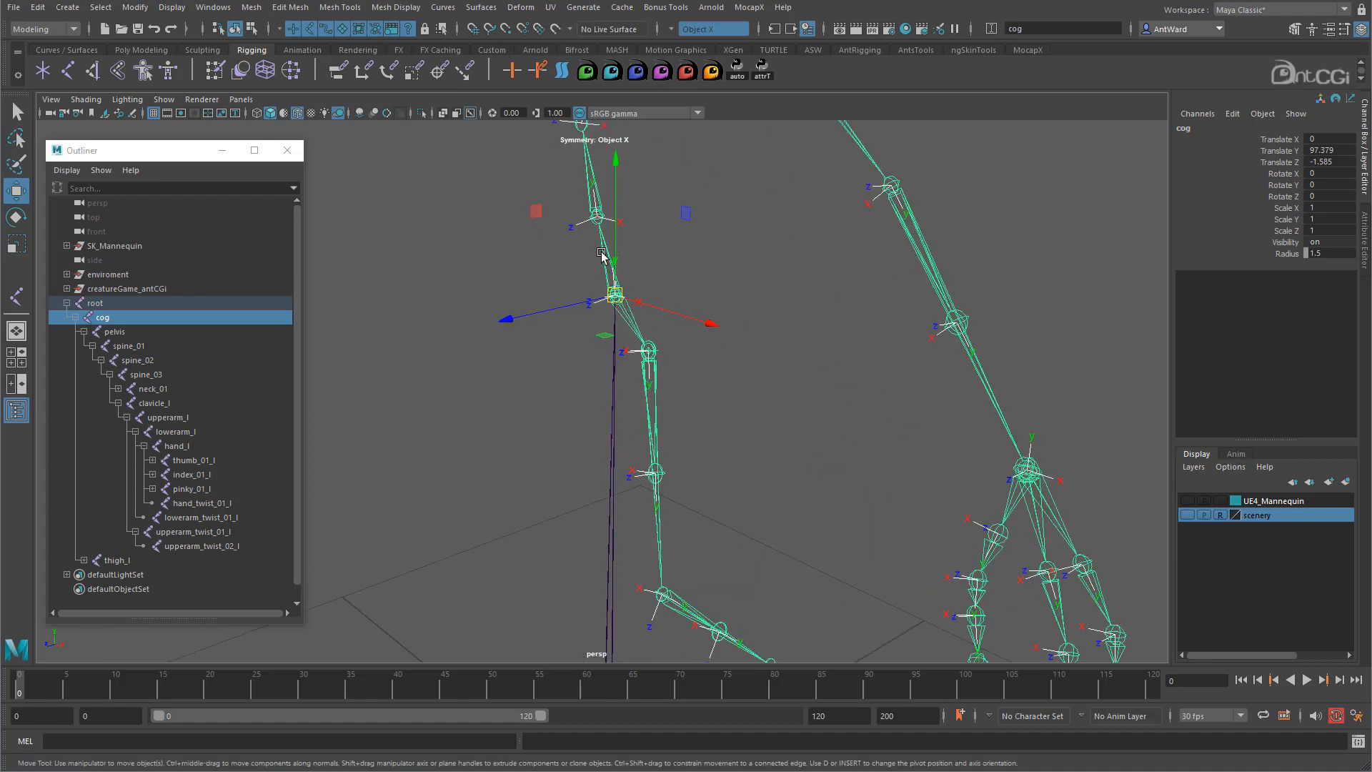
{"action": "key", "text": "Down"}
{"action": "middle_click_drag", "start_coordinate": [717, 270], "coordinate": [647, 483], "text": "alt"}
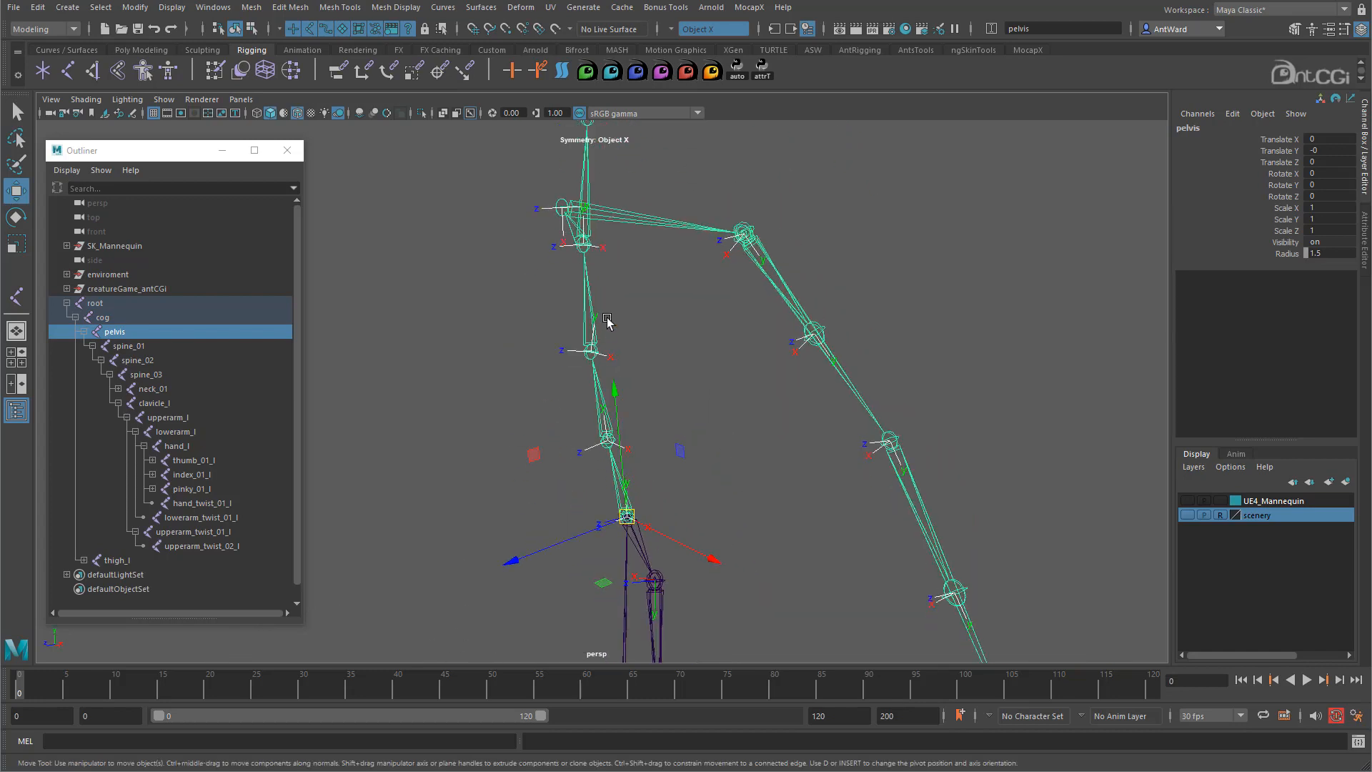
{"action": "key", "text": "space"}
{"action": "left_click_drag", "start_coordinate": [433, 348], "coordinate": [555, 428]}
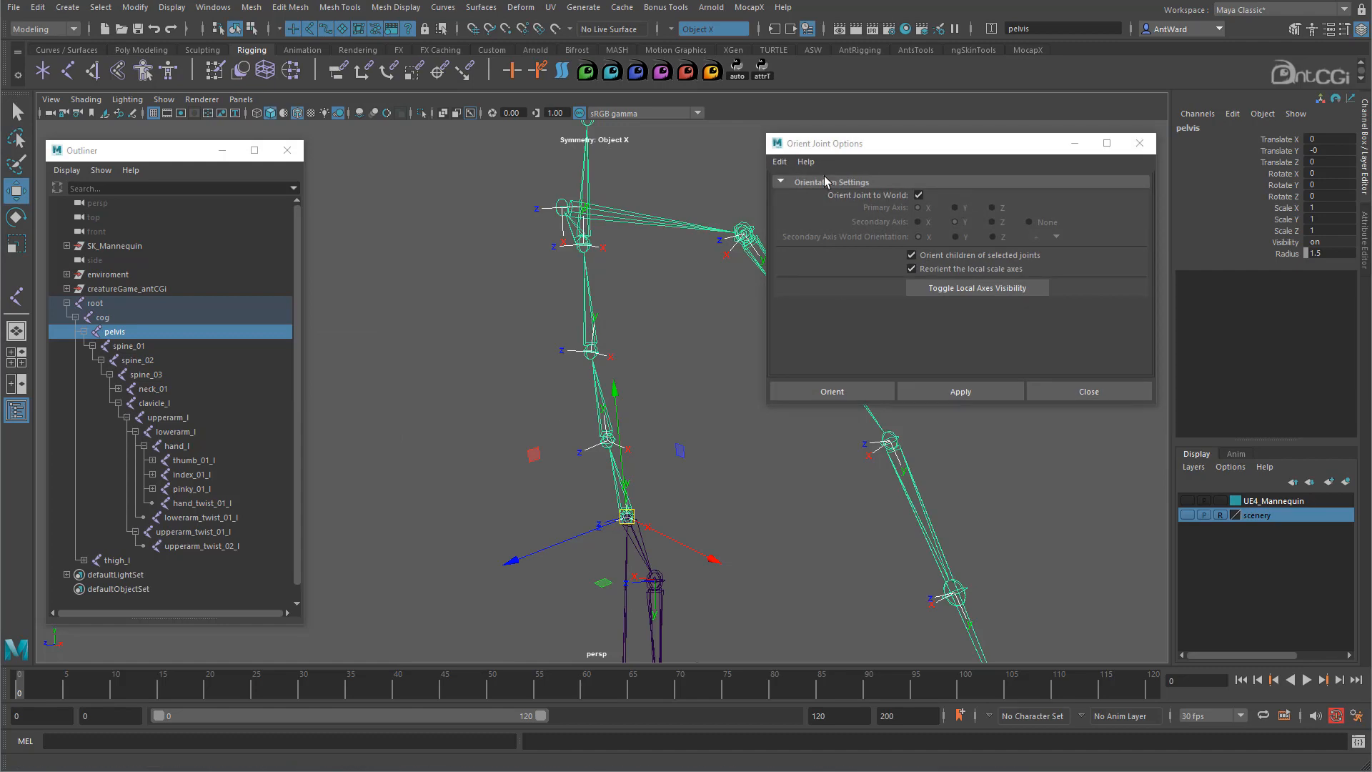
- Reset the Orient Joint settings and apply primary Y, secondary Z orientation to the pelvis chain
{"action": "left_click", "coordinate": [779, 162]}
{"action": "left_click", "coordinate": [804, 187]}
{"action": "middle_click_drag", "start_coordinate": [591, 276], "coordinate": [558, 280], "text": "alt"}
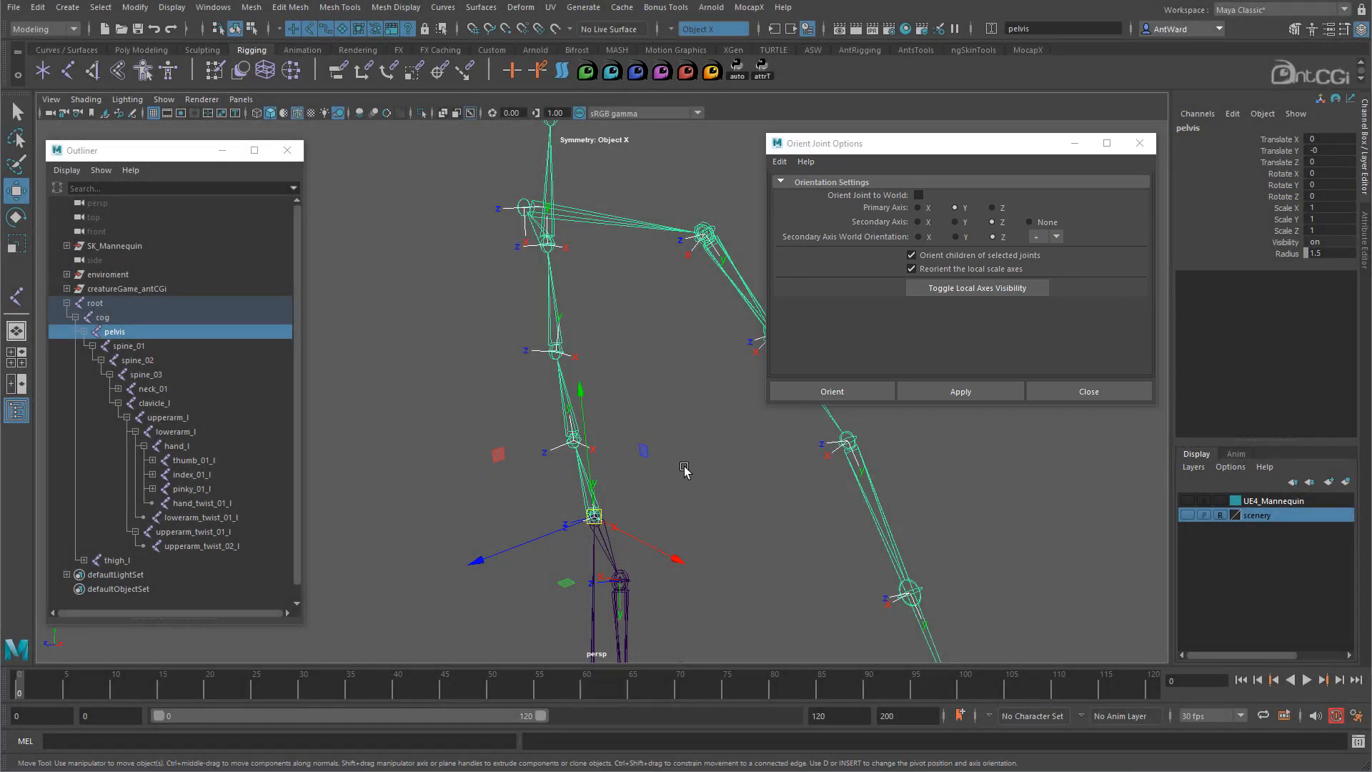
{"action": "middle_click_drag", "start_coordinate": [686, 472], "coordinate": [735, 475], "text": "alt"}
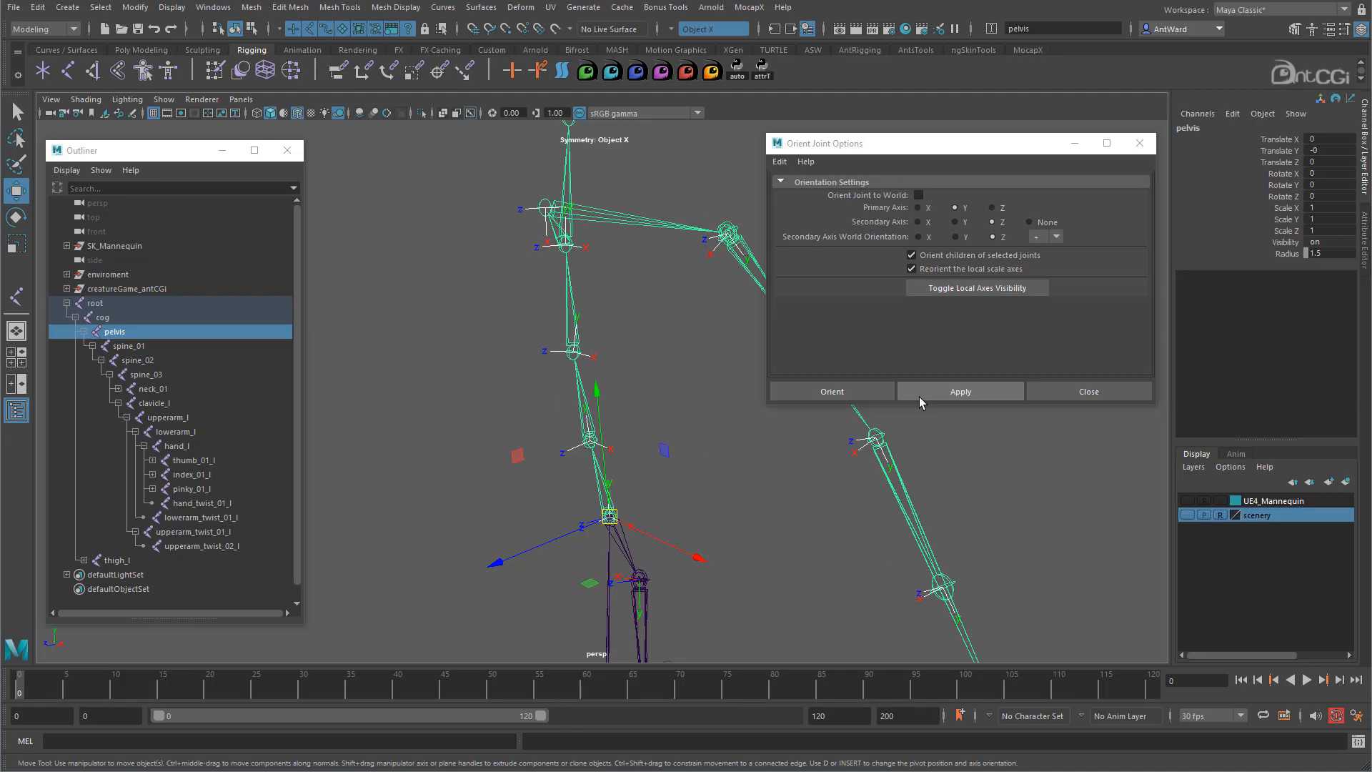
{"action": "left_click", "coordinate": [919, 397]}
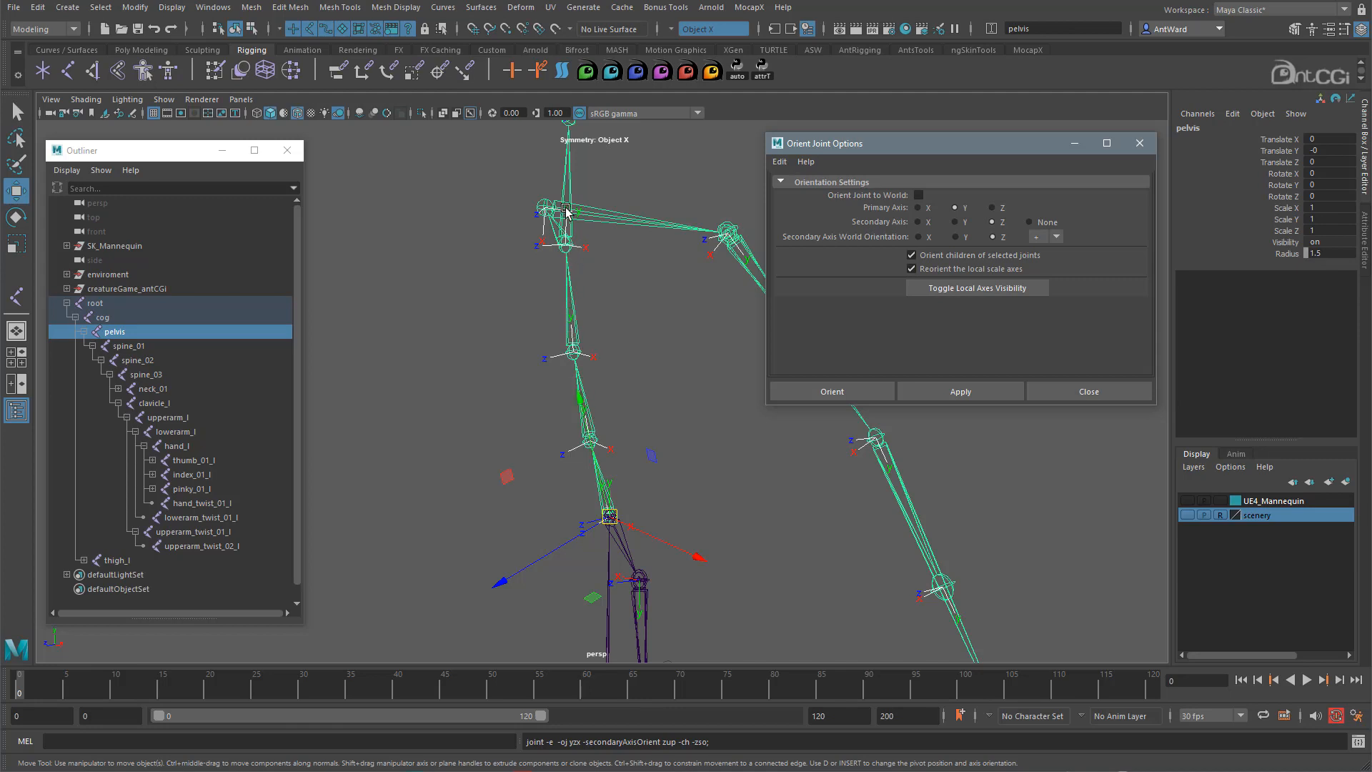
- Select the head joint
{"action": "middle_click_drag", "start_coordinate": [566, 212], "coordinate": [551, 342], "text": "alt"}
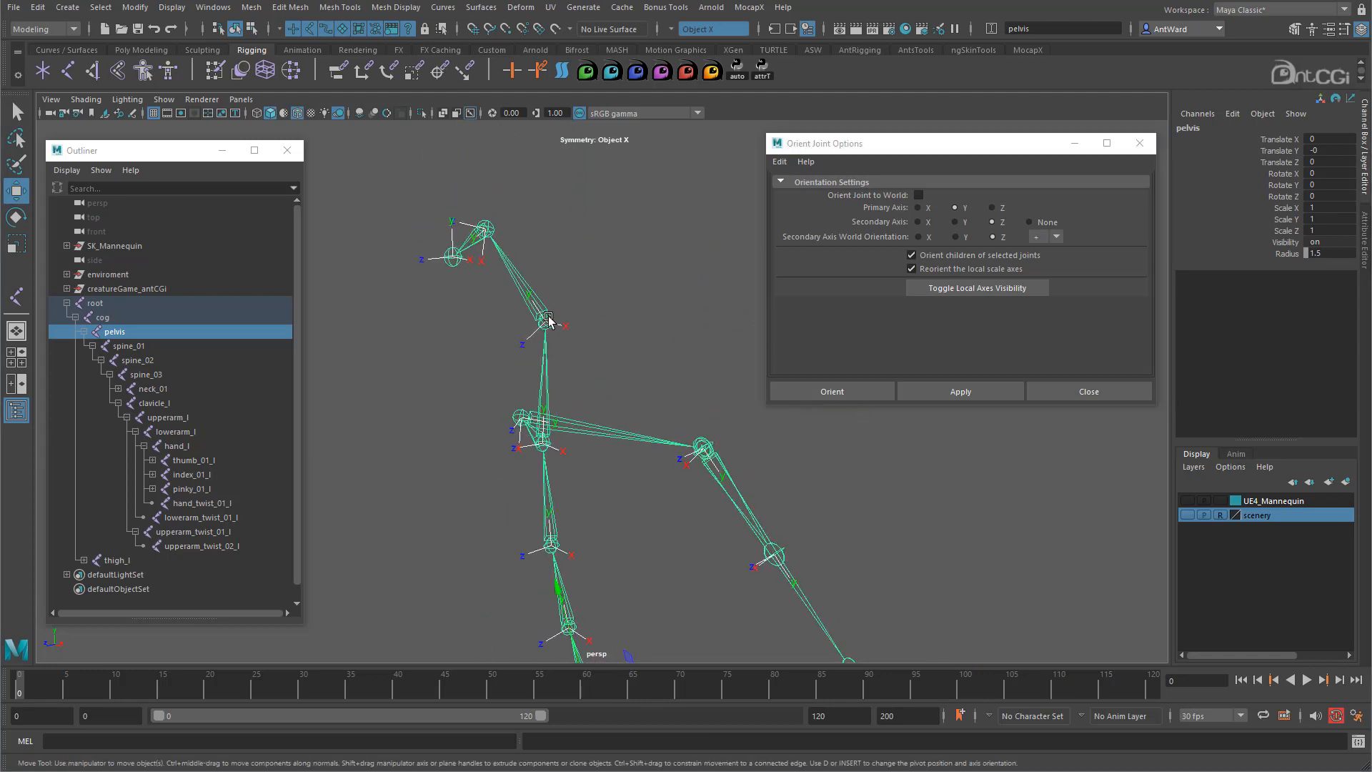
{"action": "left_click", "coordinate": [486, 227]}
{"action": "left_click_drag", "start_coordinate": [486, 227], "coordinate": [535, 220], "text": "alt"}
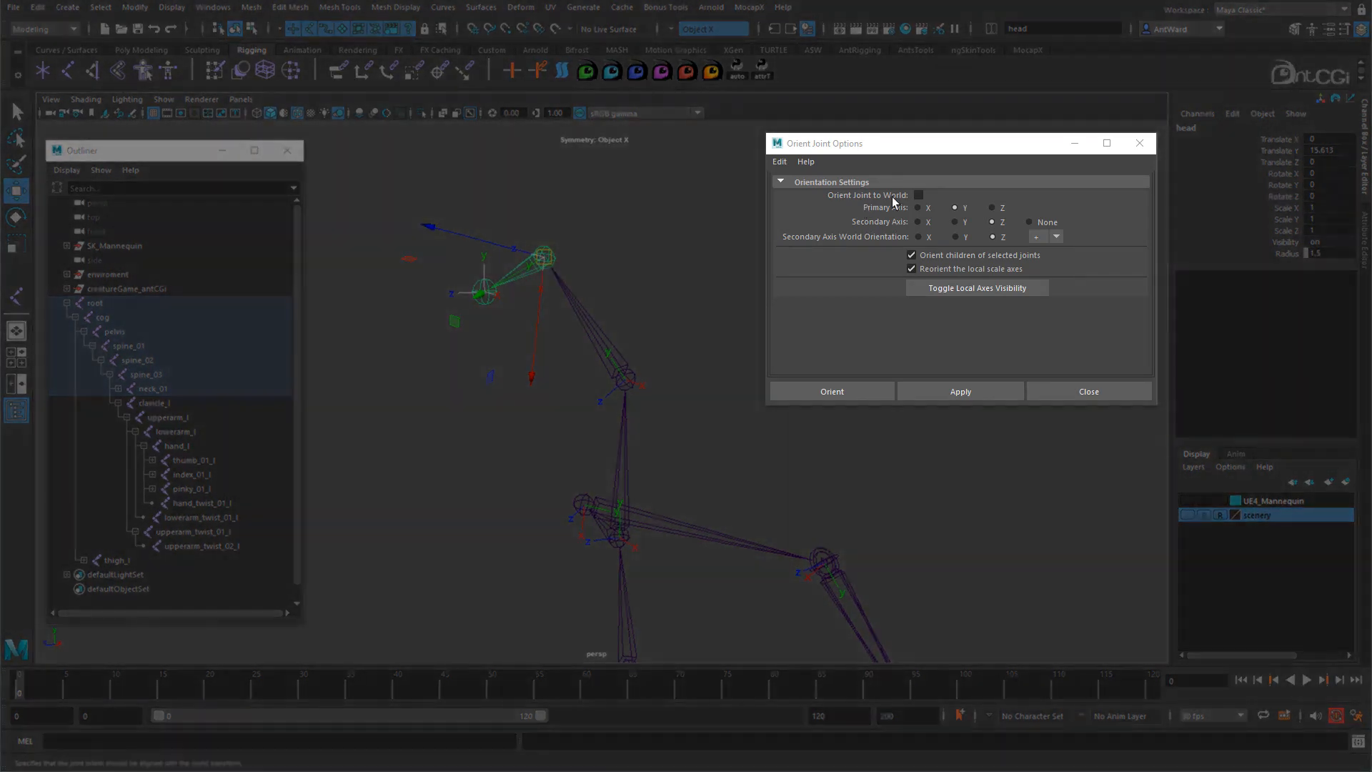
- Orient the head joint to world, unparent it from the neck, and apply world orientation again
{"action": "left_click", "coordinate": [919, 195]}
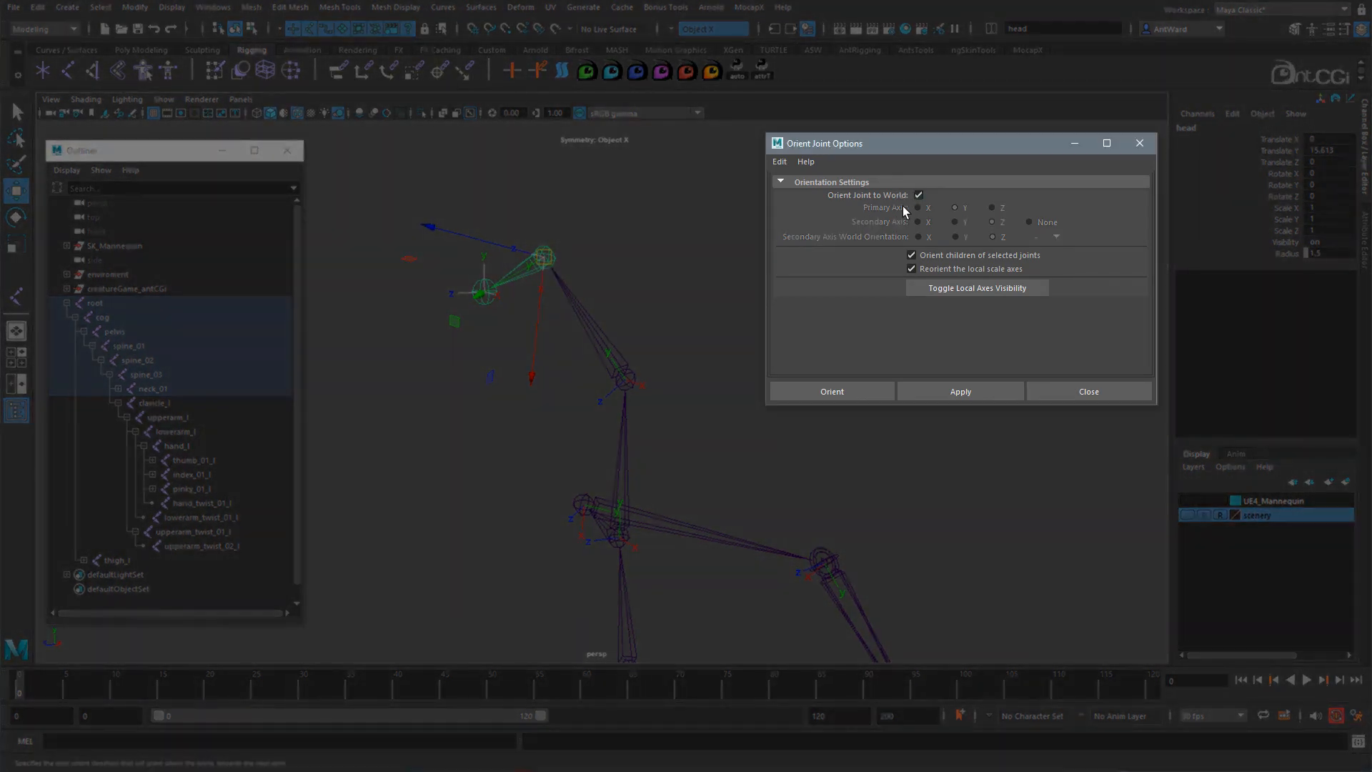
{"action": "left_click", "coordinate": [950, 389]}
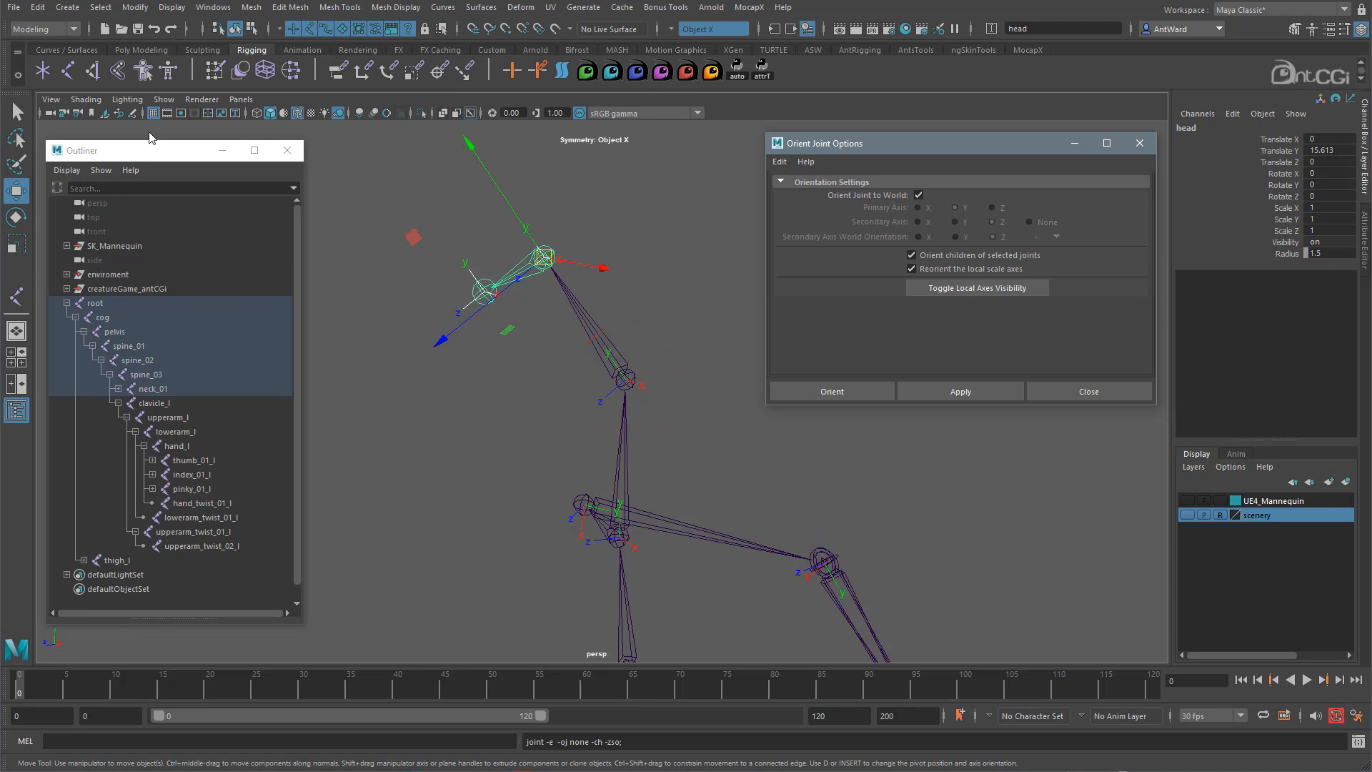
{"action": "left_click", "coordinate": [37, 8]}
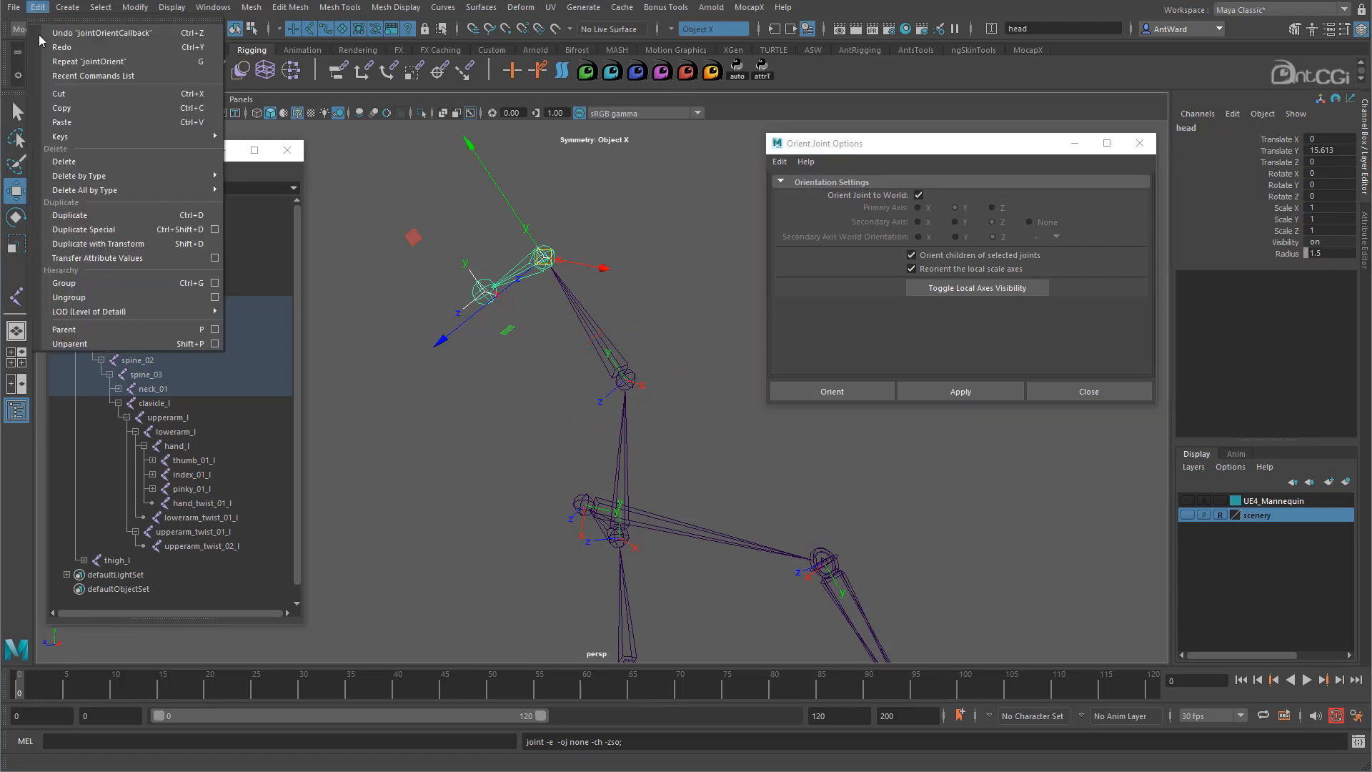
{"action": "left_click", "coordinate": [86, 343]}
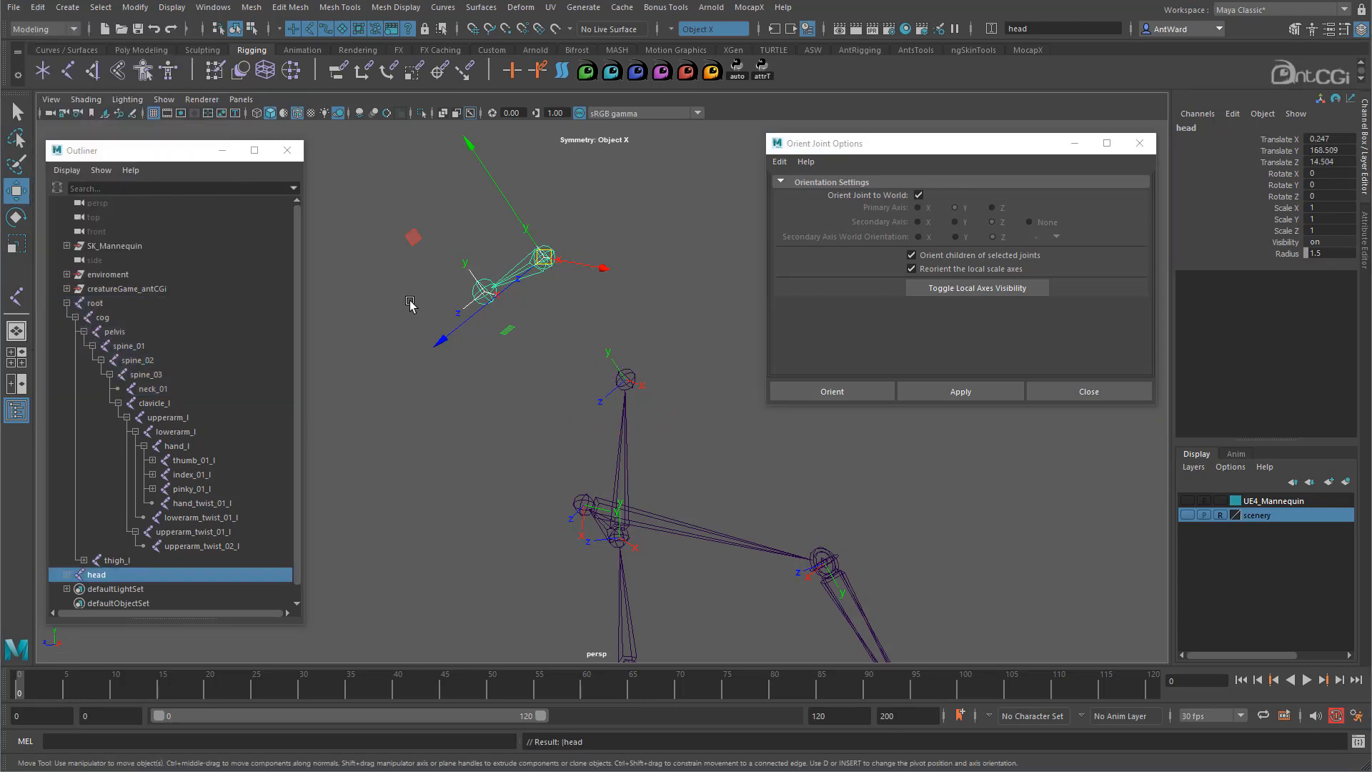
{"action": "left_click", "coordinate": [961, 391]}
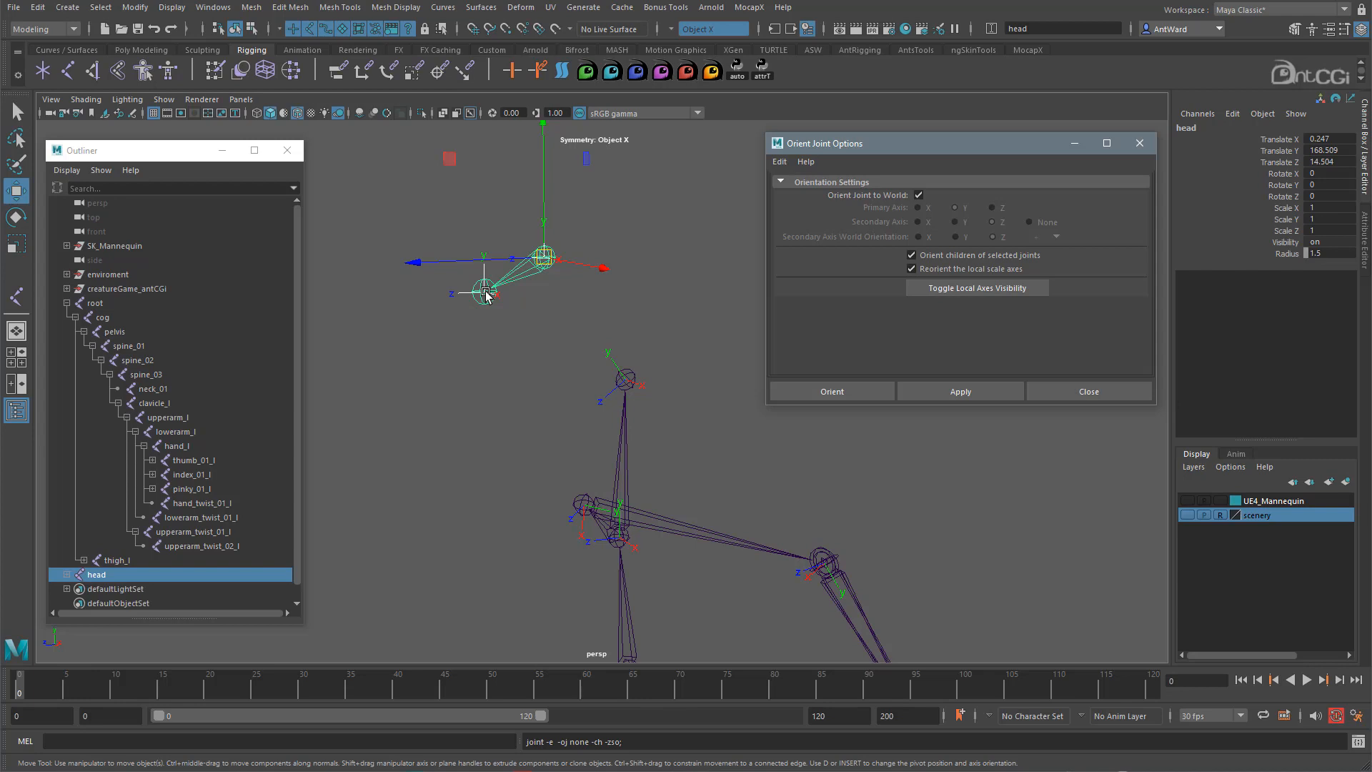
{"action": "key", "text": "p"}
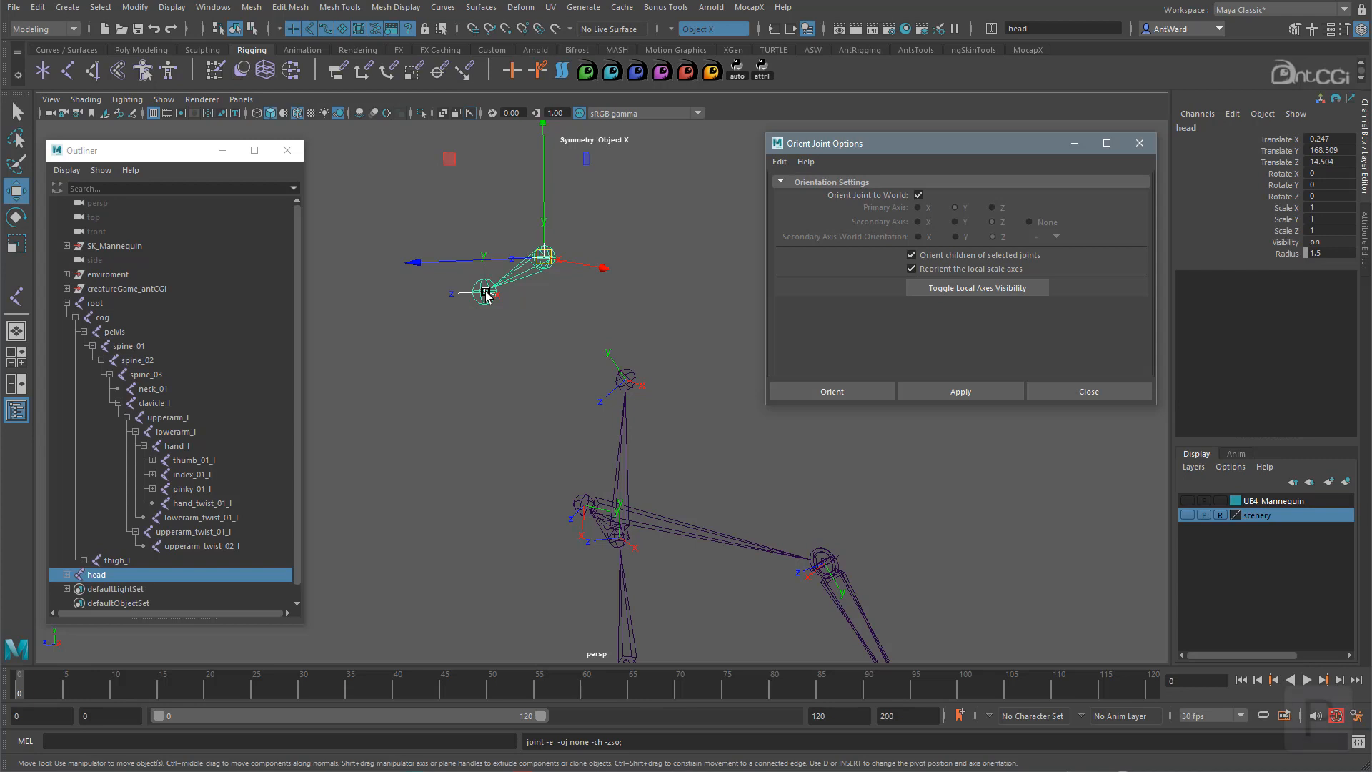
{"action": "left_click", "coordinate": [626, 376], "text": "shift"}
{"action": "key", "text": "p"}
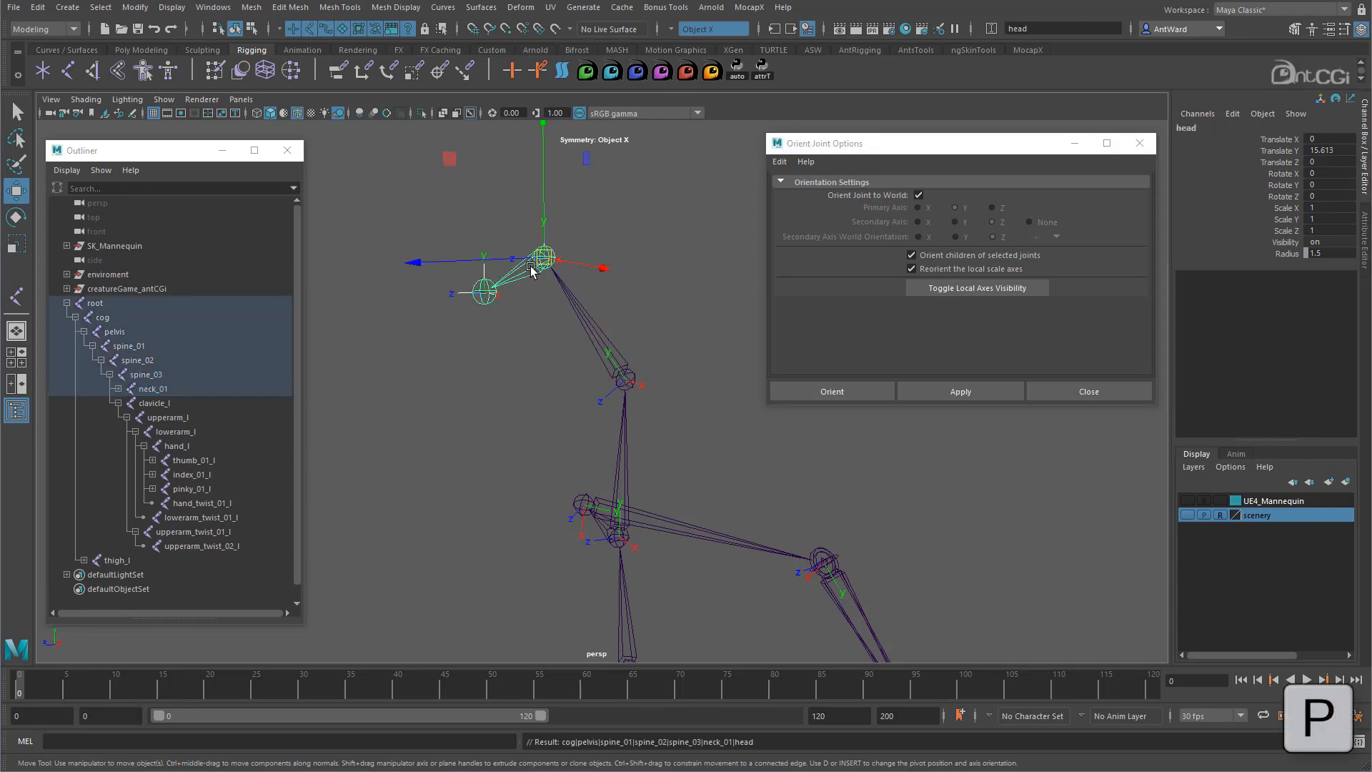
{"action": "left_click_drag", "start_coordinate": [600, 340], "coordinate": [637, 332], "text": "alt"}
{"action": "key", "text": "e"}
{"action": "middle_click_drag", "start_coordinate": [681, 299], "coordinate": [566, 356], "text": "alt"}
{"action": "left_click_drag", "start_coordinate": [505, 243], "coordinate": [523, 216]}
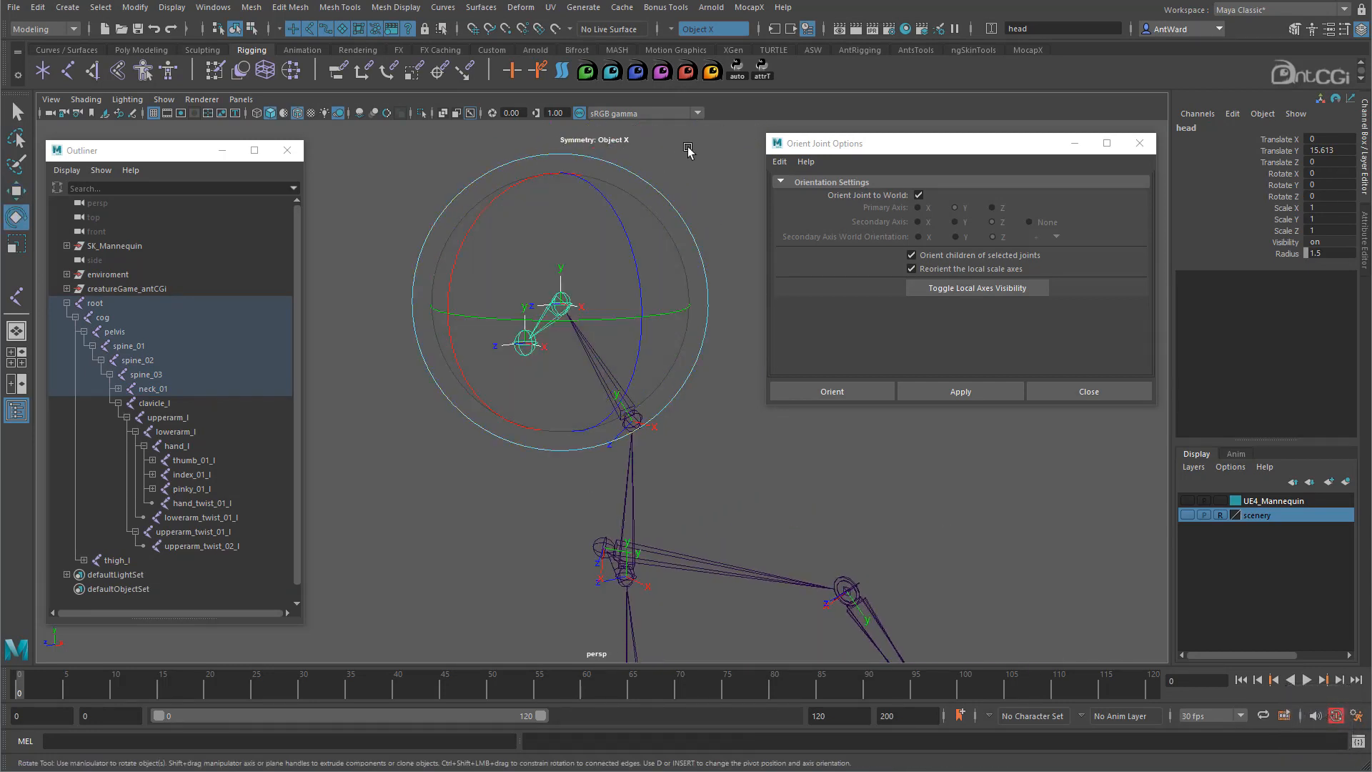
{"action": "left_click", "coordinate": [511, 345]}
{"action": "left_click", "coordinate": [516, 344]}
{"action": "left_click_drag", "start_coordinate": [504, 276], "coordinate": [499, 319]}
{"action": "key", "text": "ctrl+z"}
{"action": "middle_click_drag", "start_coordinate": [760, 543], "coordinate": [611, 343], "text": "alt"}
{"action": "left_click", "coordinate": [611, 343]}
{"action": "middle_click_drag", "start_coordinate": [655, 481], "coordinate": [593, 463], "text": "alt"}
{"action": "left_click_drag", "start_coordinate": [593, 463], "coordinate": [646, 524], "text": "alt"}
- Test-rotate the lowerarm_l joint, undo it, and frame the hand joints
{"action": "left_click", "coordinate": [611, 422]}
{"action": "left_click_drag", "start_coordinate": [585, 455], "coordinate": [555, 435]}
{"action": "key", "text": "ctrl+z"}
{"action": "middle_click_drag", "start_coordinate": [646, 570], "coordinate": [573, 211], "text": "alt"}
{"action": "left_click_drag", "start_coordinate": [597, 417], "coordinate": [586, 414], "text": "alt"}
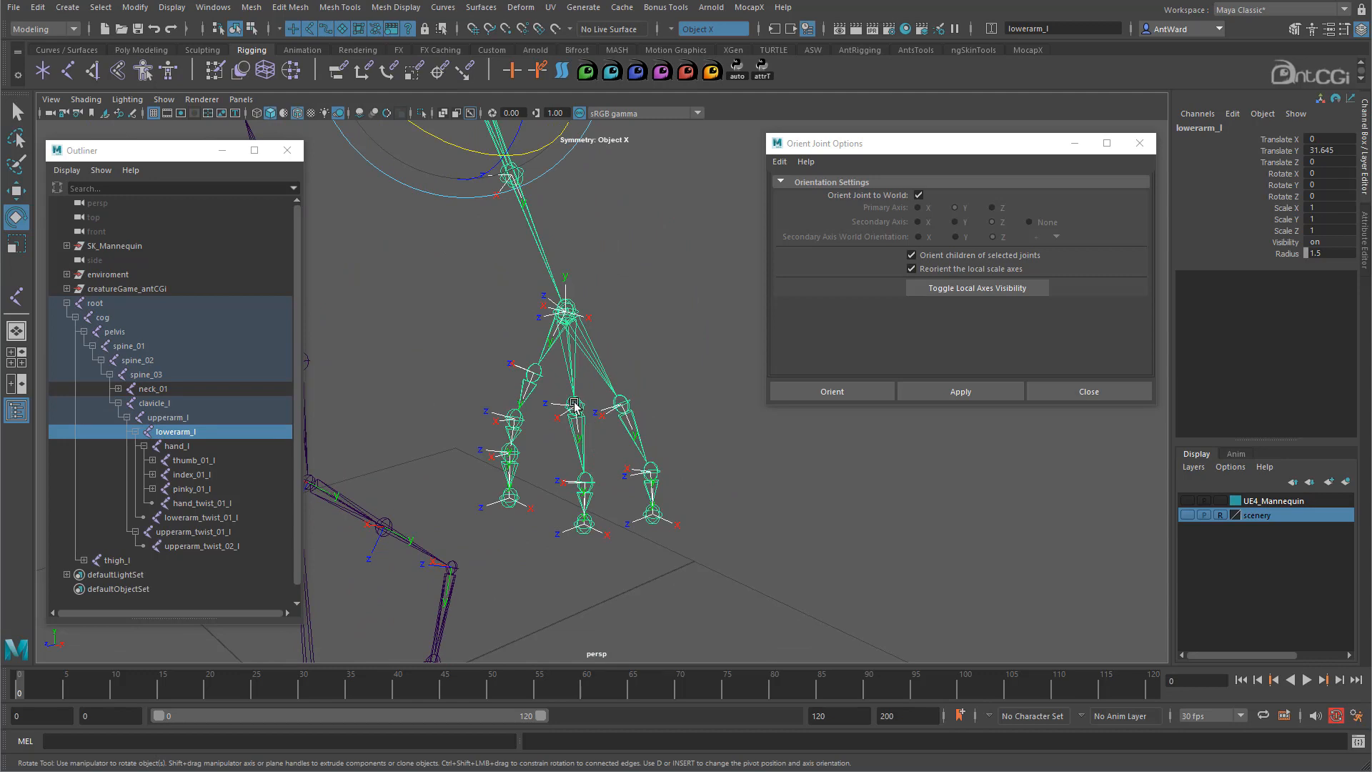
{"action": "left_click_drag", "start_coordinate": [611, 427], "coordinate": [619, 388], "text": "alt"}
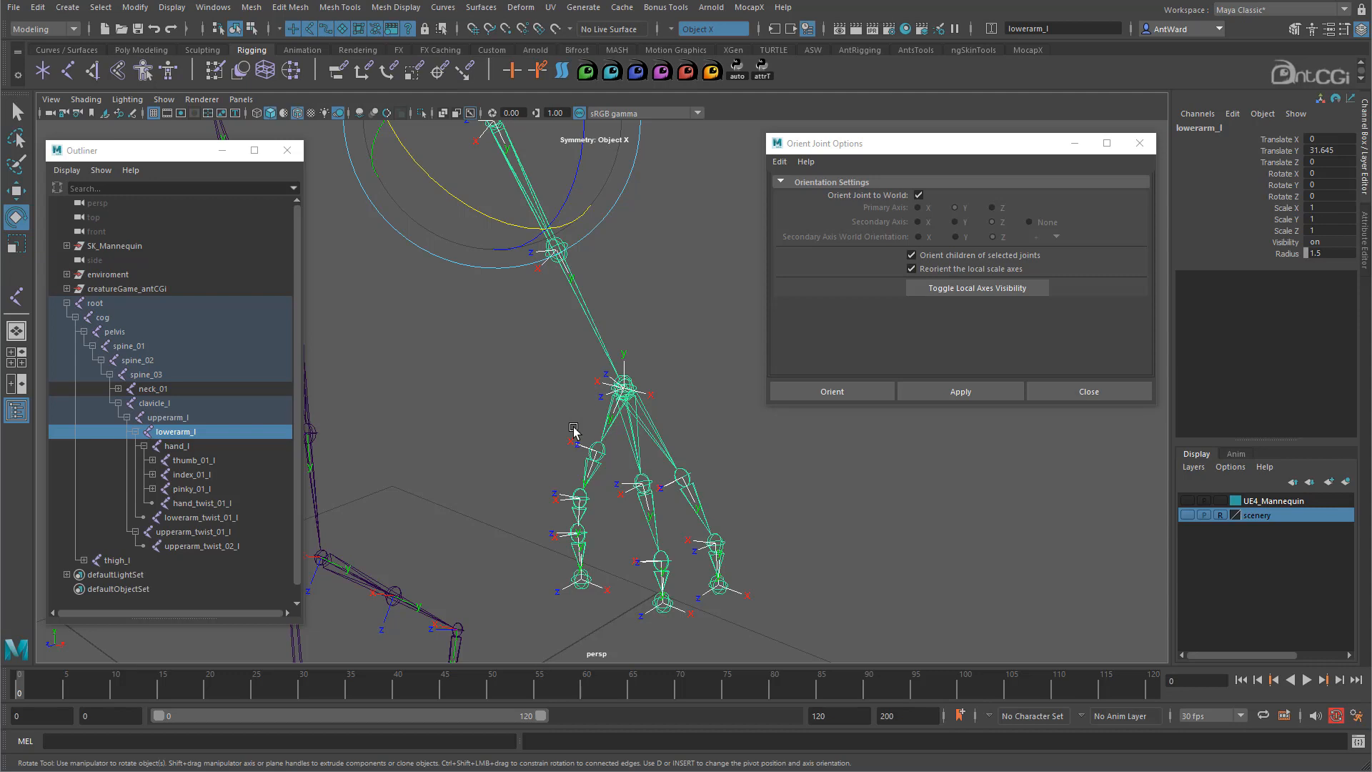
{"action": "left_click_drag", "start_coordinate": [574, 428], "coordinate": [572, 432], "text": "alt"}
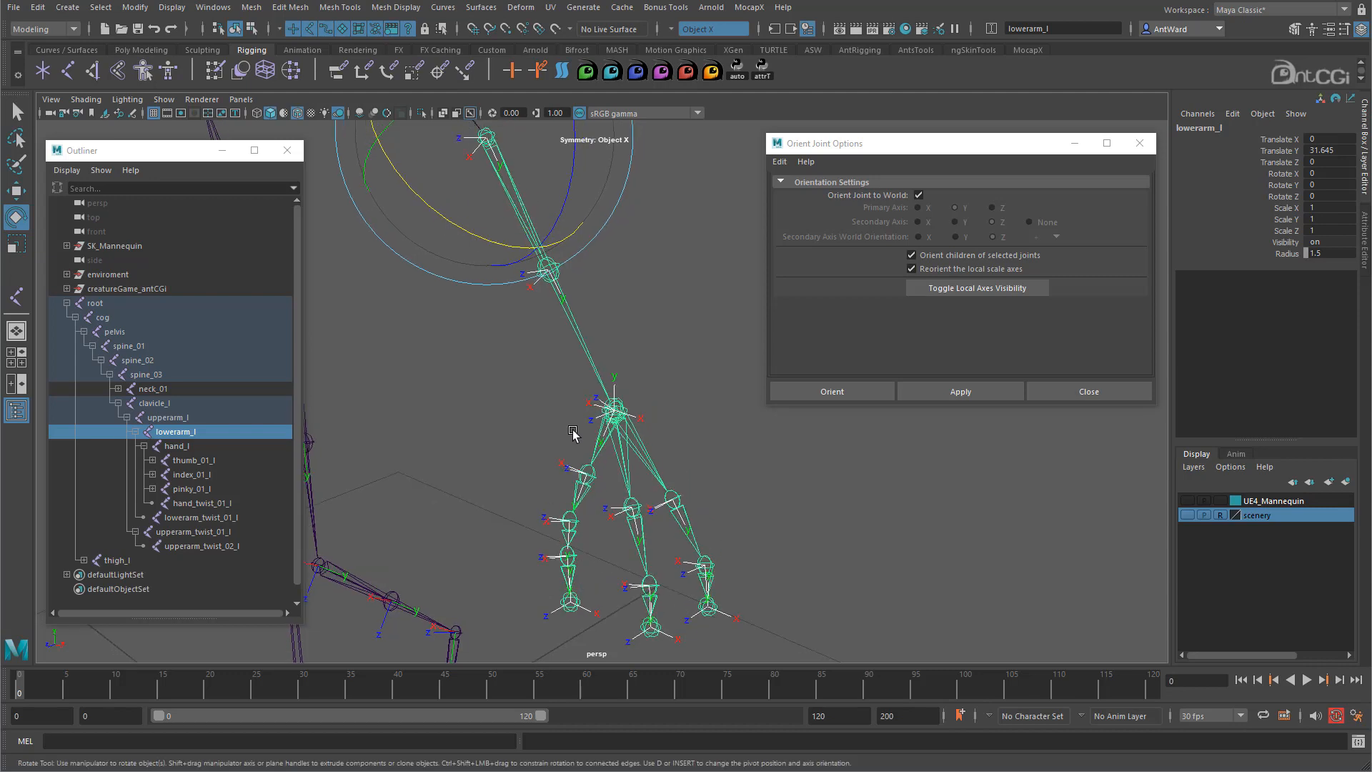
- Unparent the thumb_01_l, index_01_l and pinky_01_l joints from the hand
{"action": "left_click", "coordinate": [585, 489]}
{"action": "key", "text": "w"}
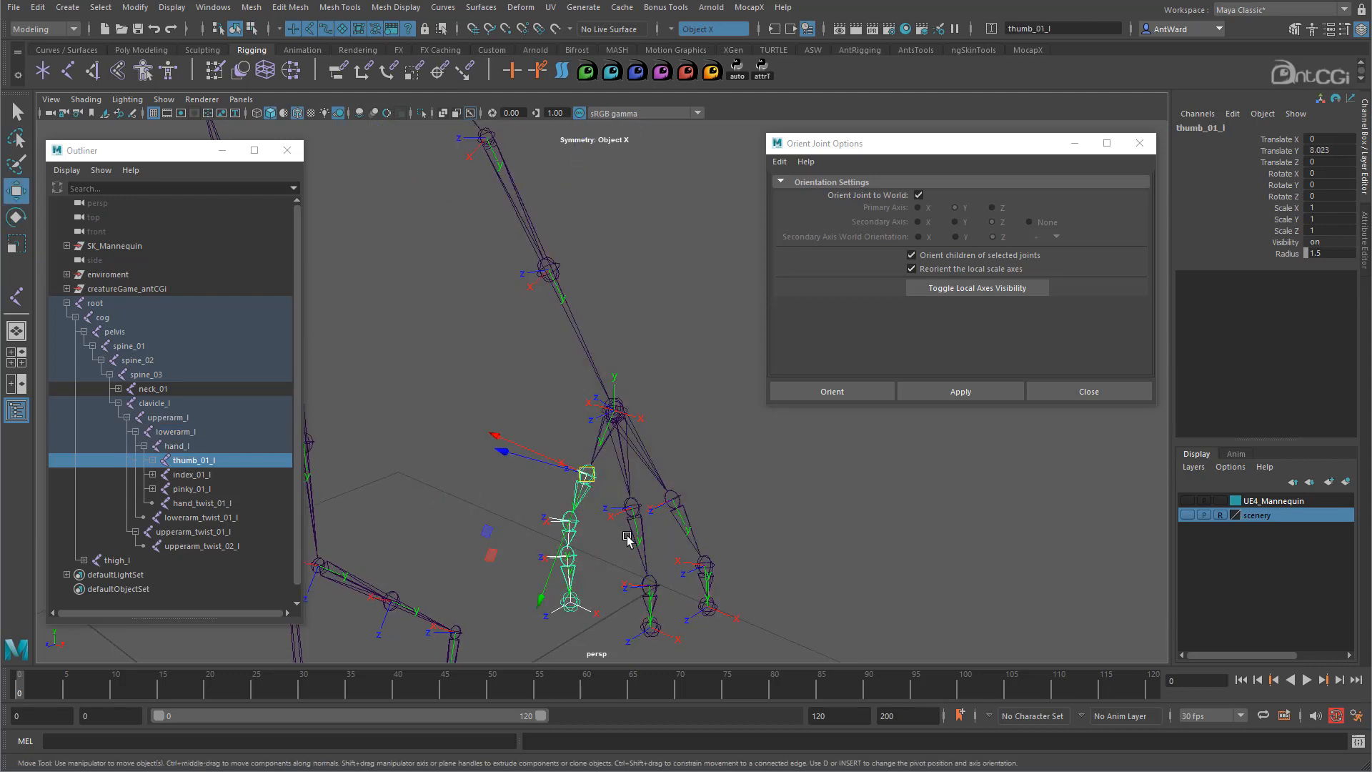
{"action": "left_click", "coordinate": [634, 529], "text": "shift"}
{"action": "left_click", "coordinate": [673, 513], "text": "shift"}
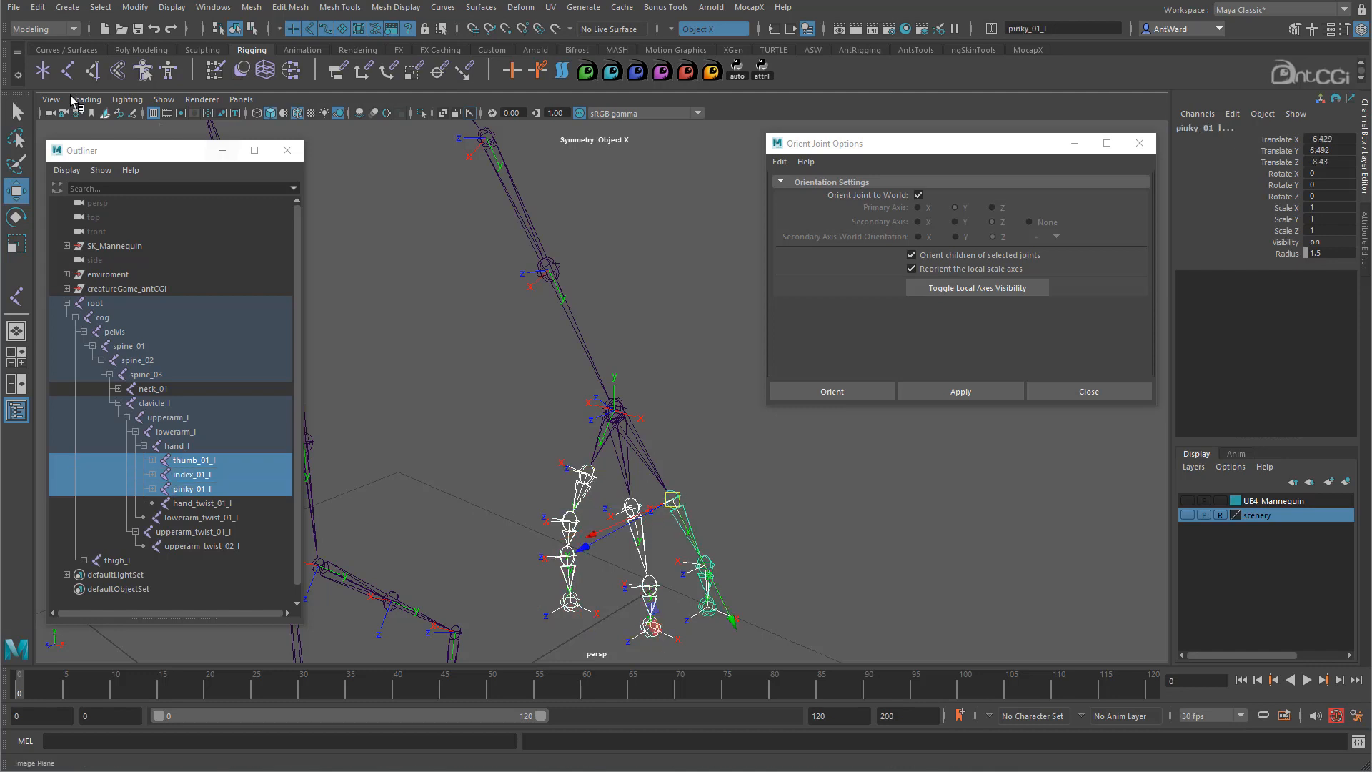
{"action": "left_click", "coordinate": [38, 7]}
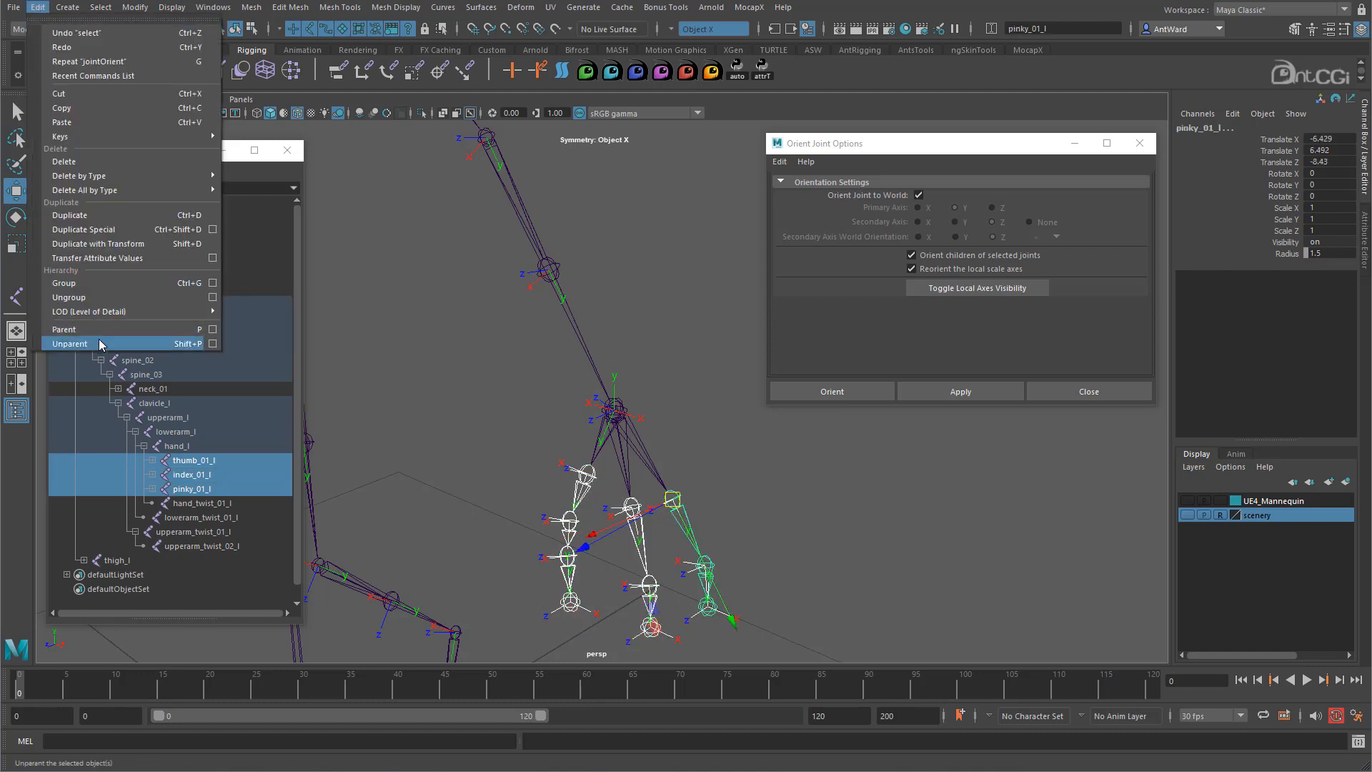
{"action": "left_click", "coordinate": [100, 300]}
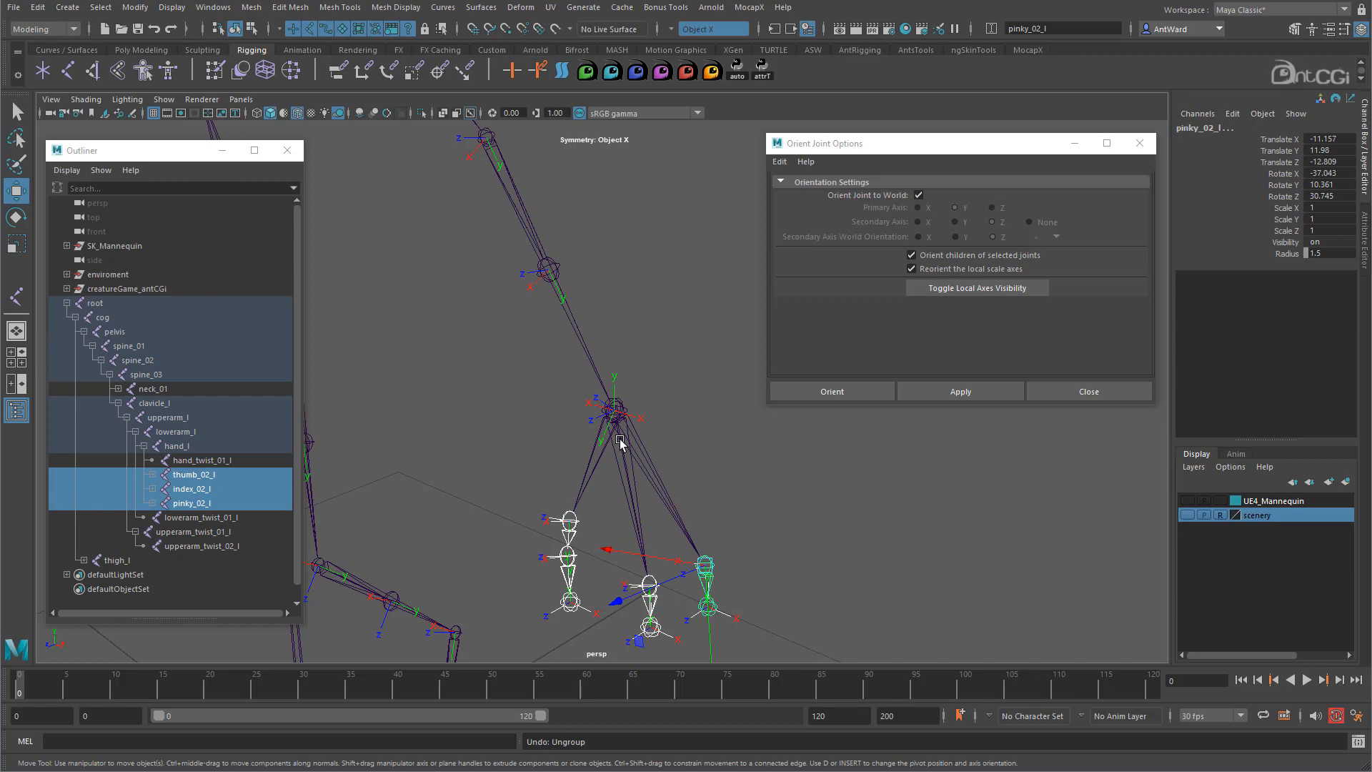
{"action": "key", "text": "ctrl+z"}
{"action": "left_click", "coordinate": [38, 7]}
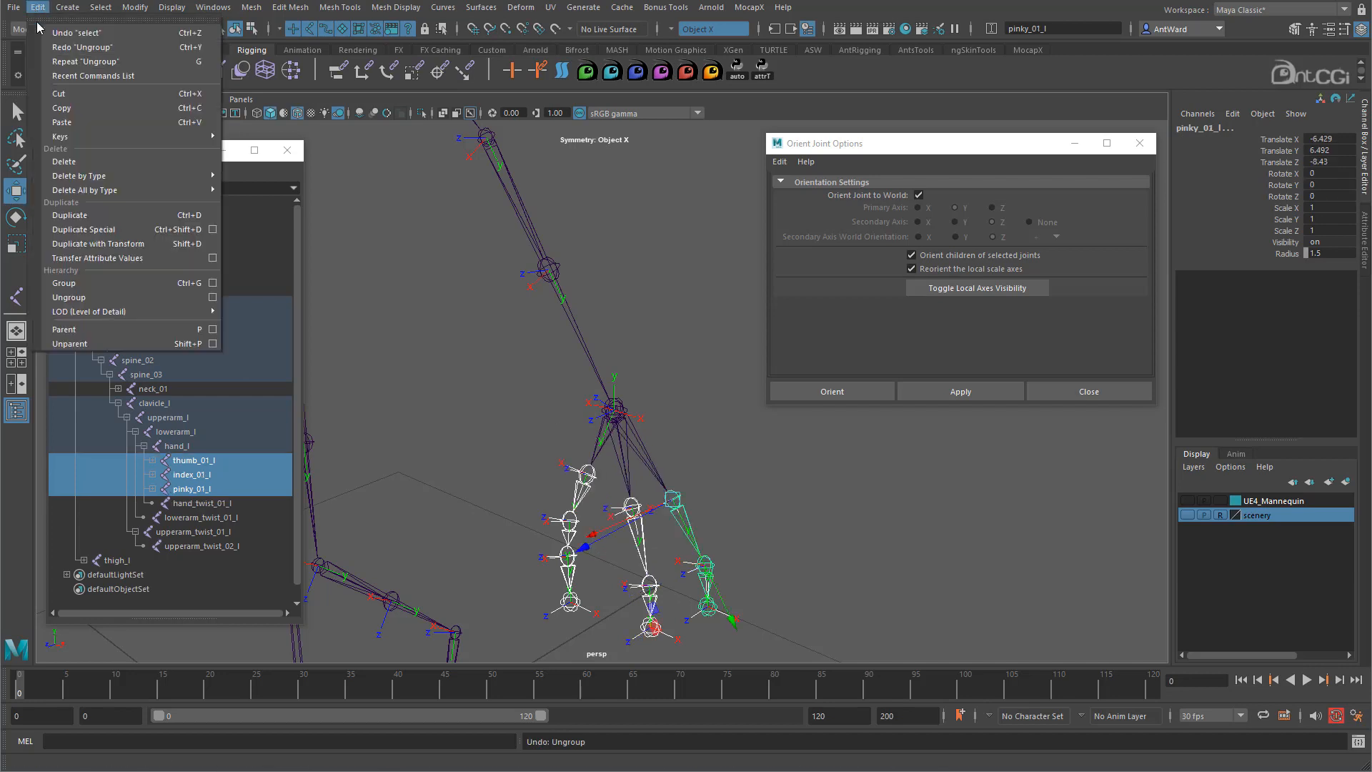
{"action": "left_click", "coordinate": [112, 344]}
{"action": "left_click", "coordinate": [637, 465]}
- Orient hand_l to world, then parent thumb_01_l, index_01_l and pinky_01_l back under it
{"action": "left_click", "coordinate": [613, 413]}
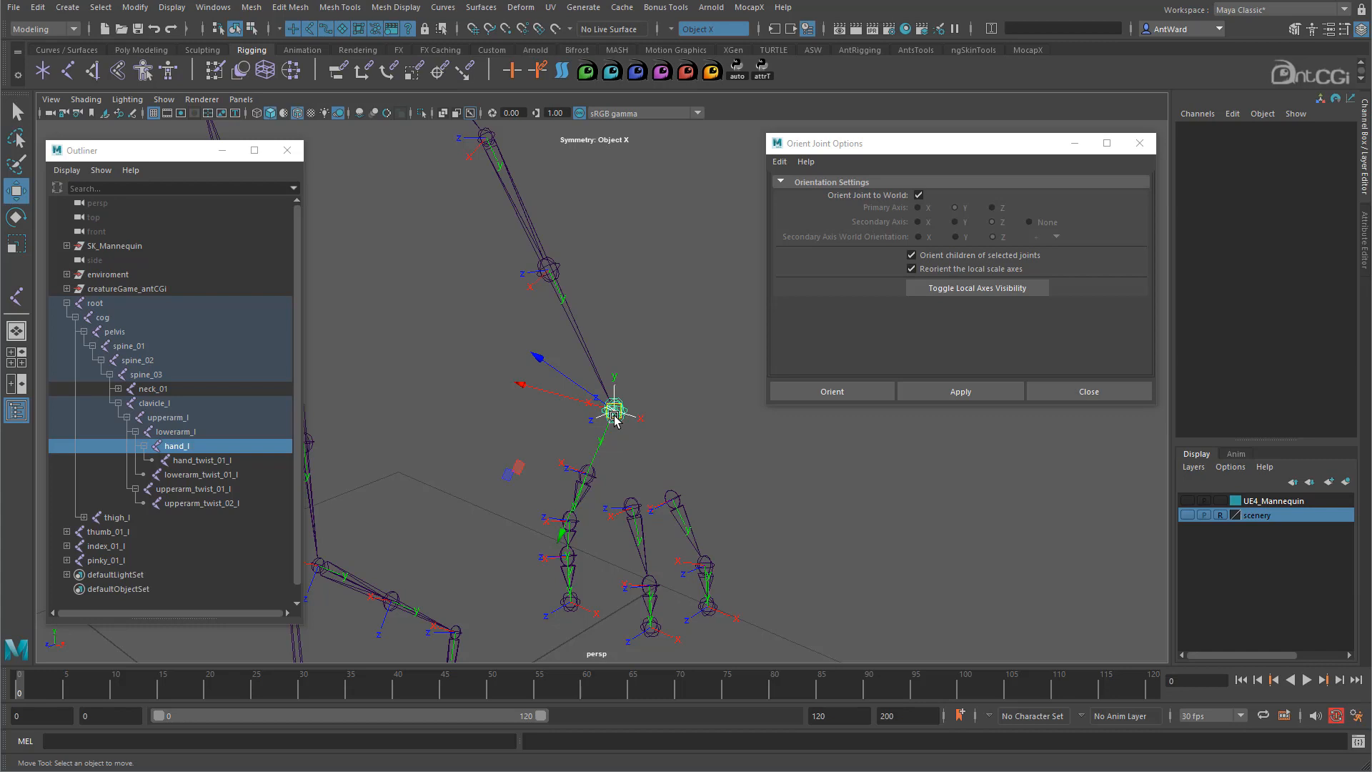
{"action": "left_click", "coordinate": [959, 391]}
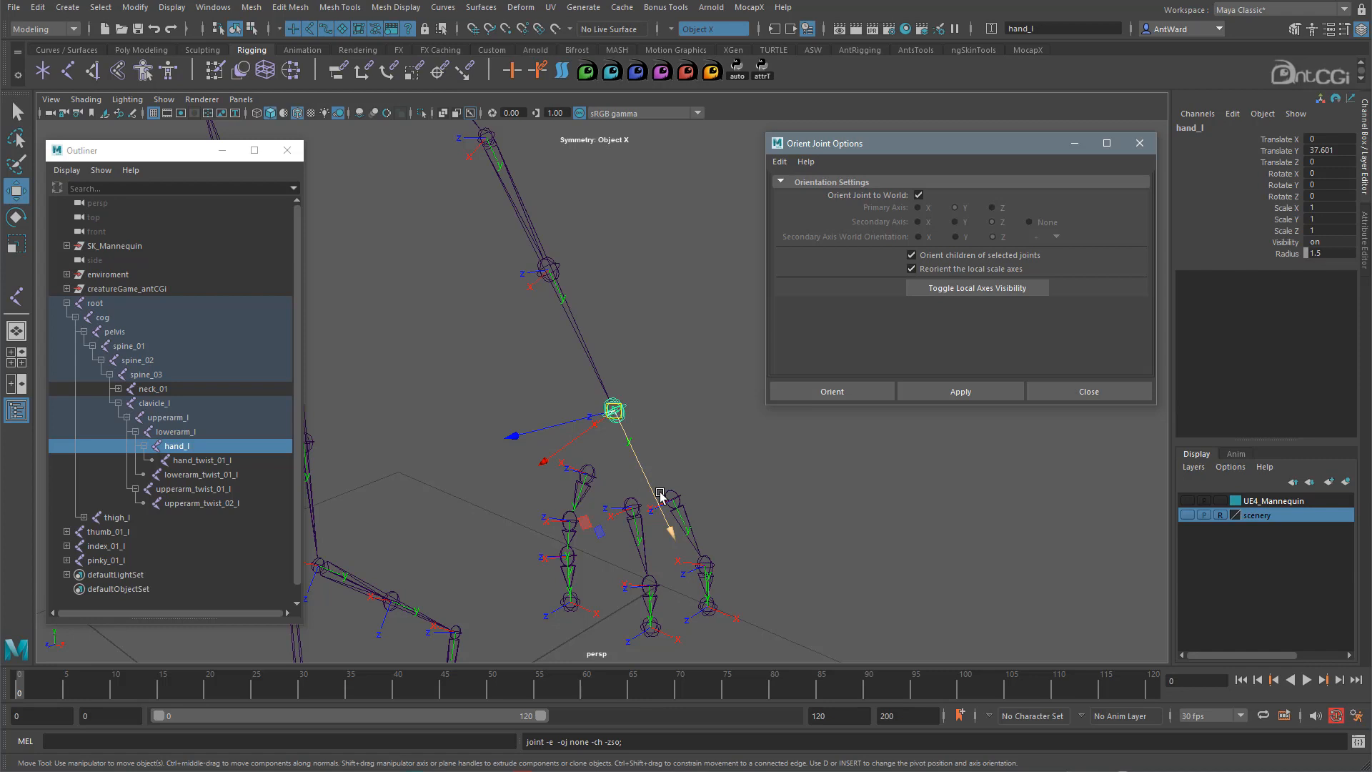
{"action": "left_click", "coordinate": [586, 474]}
{"action": "left_click", "coordinate": [633, 506], "text": "shift"}
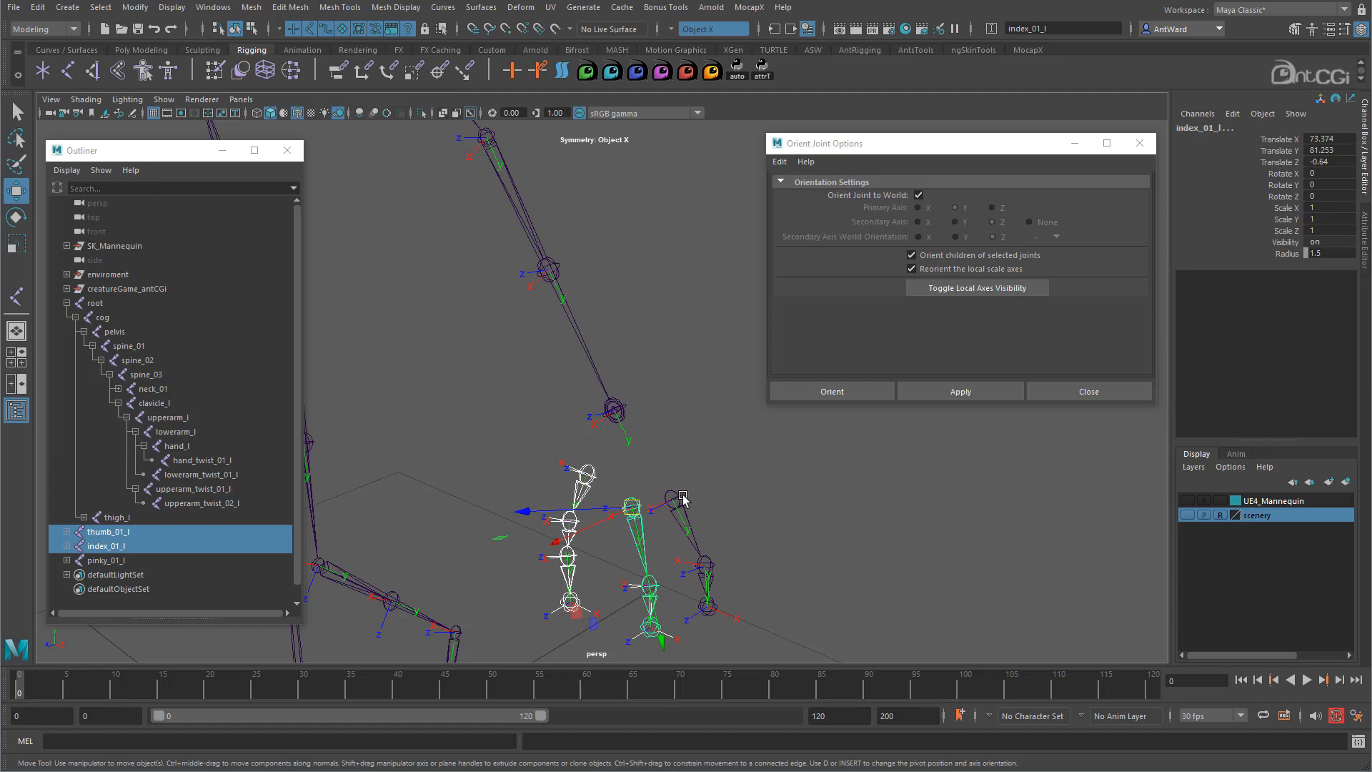
{"action": "left_click", "coordinate": [682, 498], "text": "shift"}
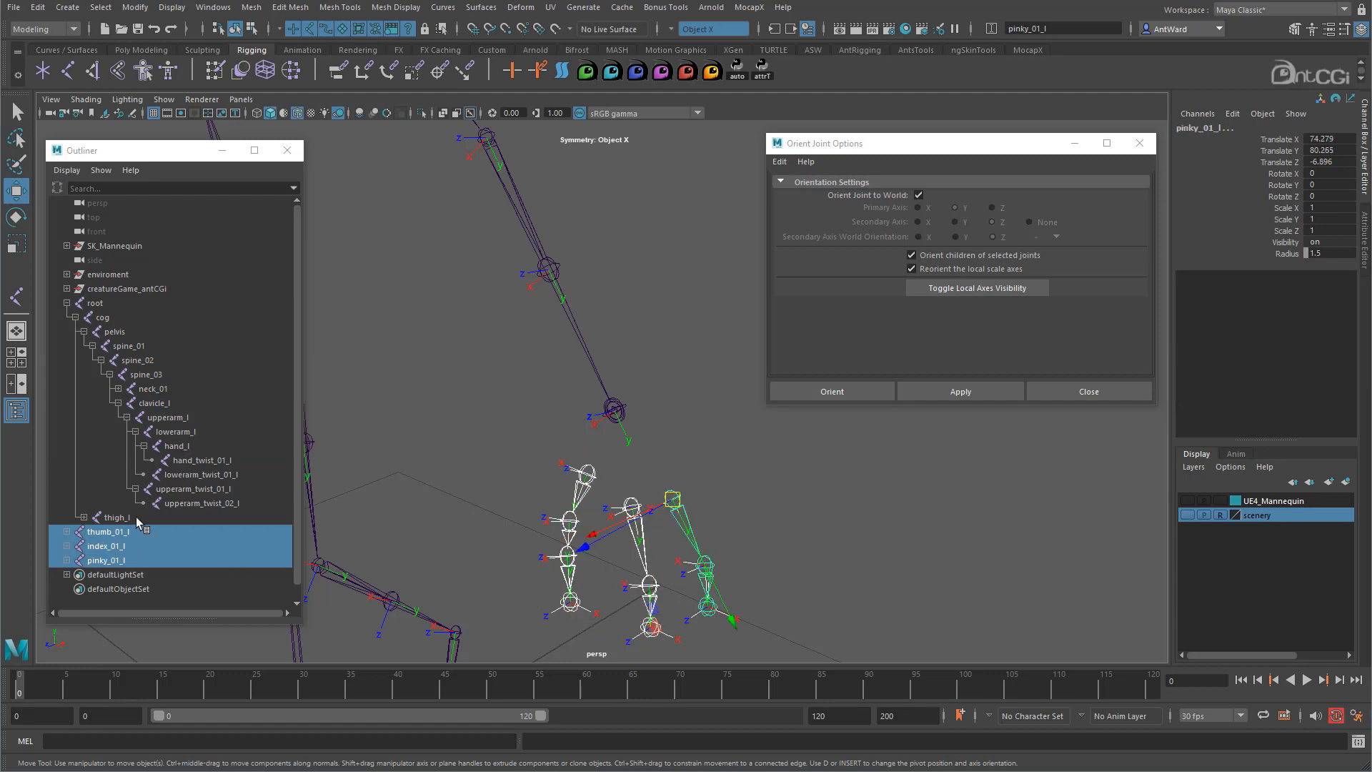
{"action": "middle_click_drag", "start_coordinate": [117, 537], "coordinate": [178, 449]}
{"action": "left_click", "coordinate": [179, 446]}
{"action": "left_click_drag", "start_coordinate": [826, 534], "coordinate": [581, 383], "text": "alt"}
{"action": "left_click", "coordinate": [515, 340]}
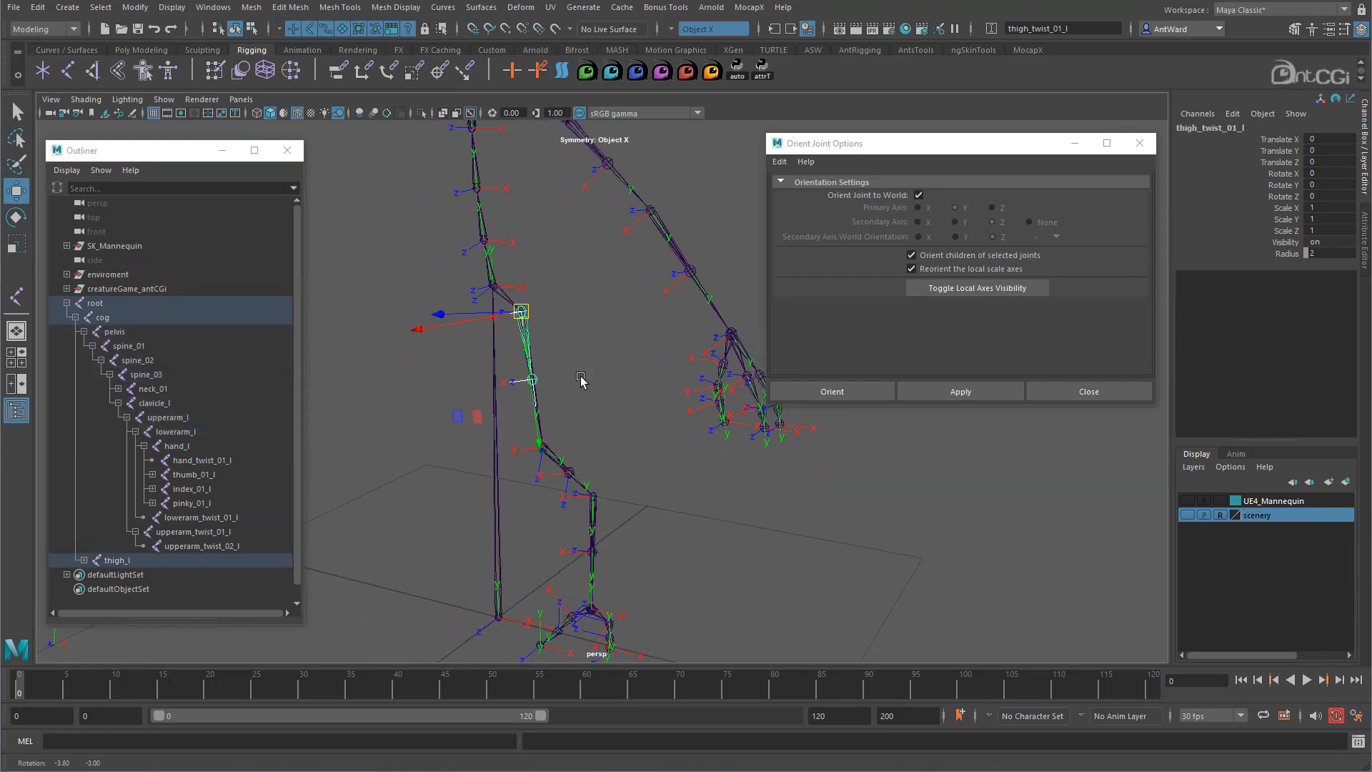
- Reorient the thigh_l chain with Orient to World off (primary Y, secondary Z), then select the toe joints
{"action": "left_click", "coordinate": [536, 415]}
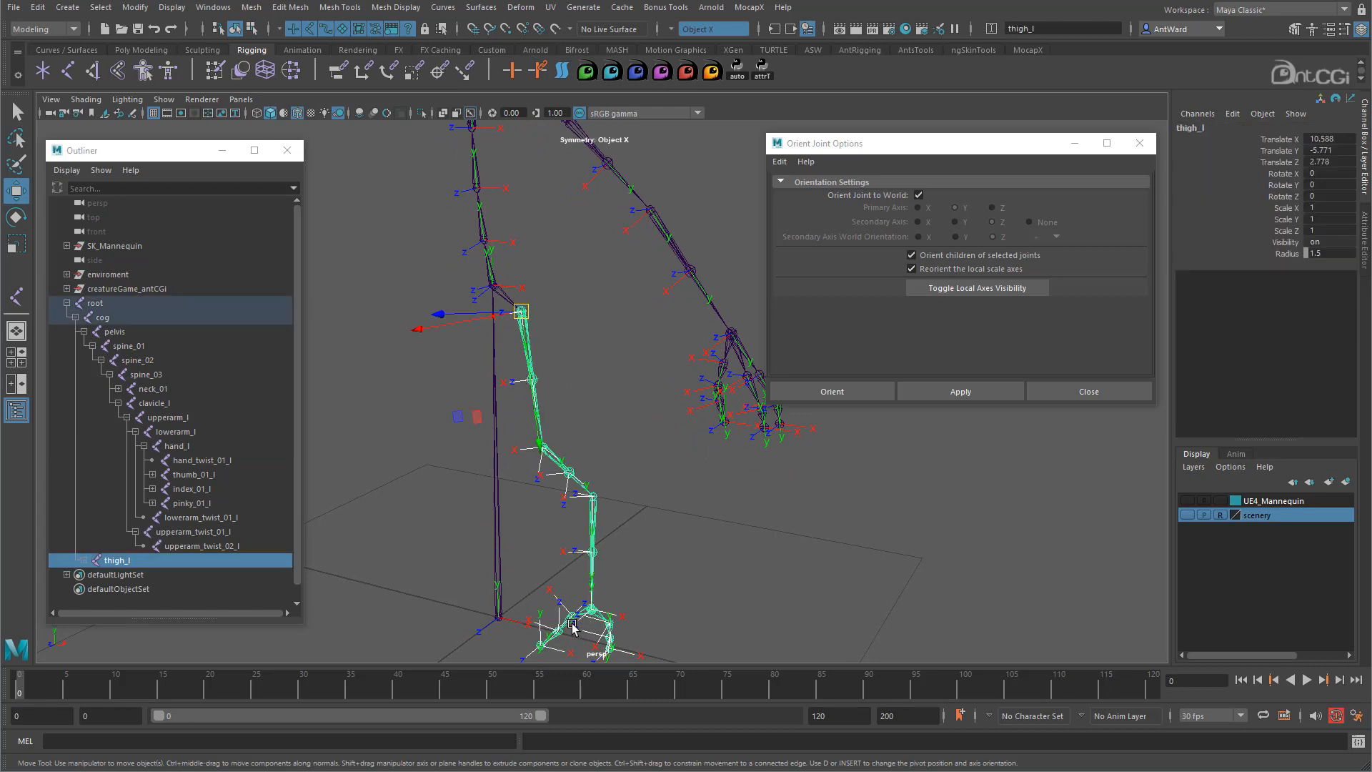
{"action": "left_click", "coordinate": [919, 195]}
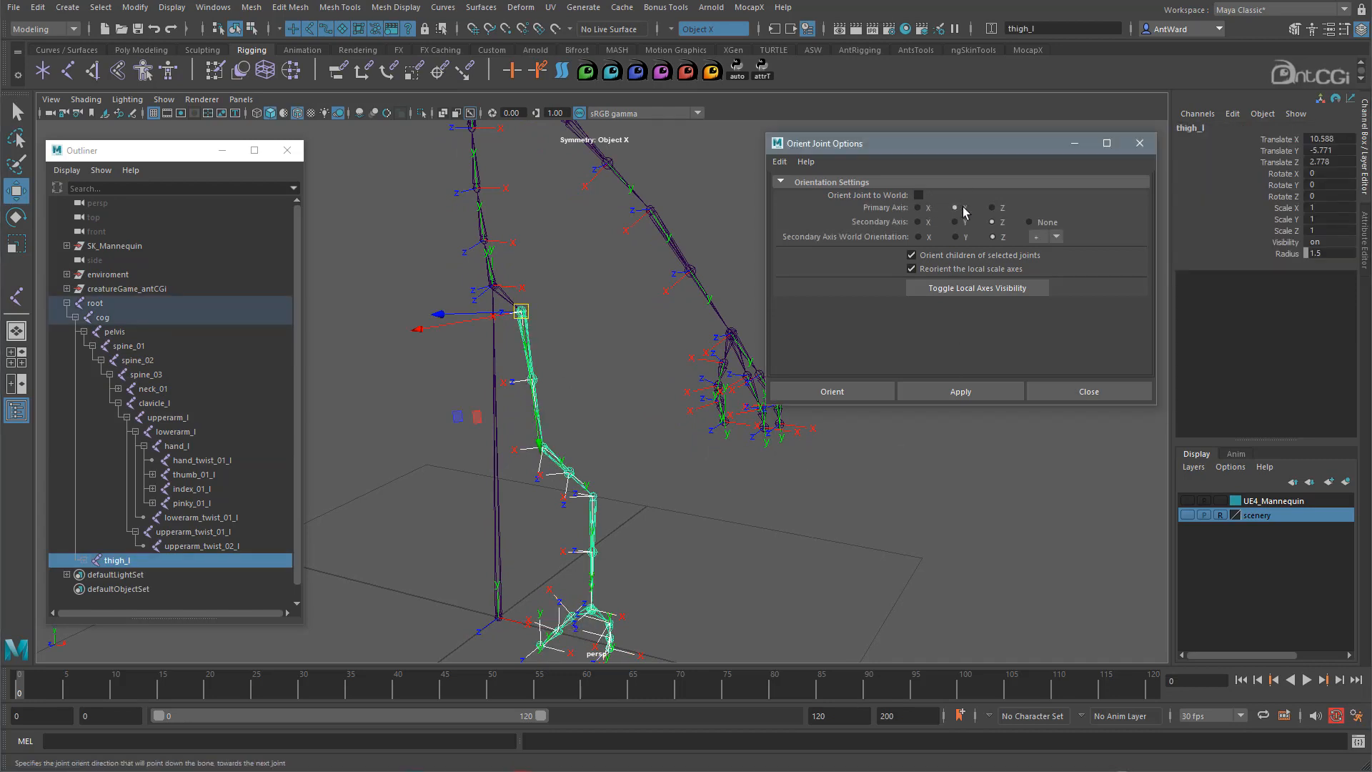
{"action": "left_click", "coordinate": [961, 392]}
{"action": "left_click_drag", "start_coordinate": [593, 536], "coordinate": [529, 447], "text": "alt"}
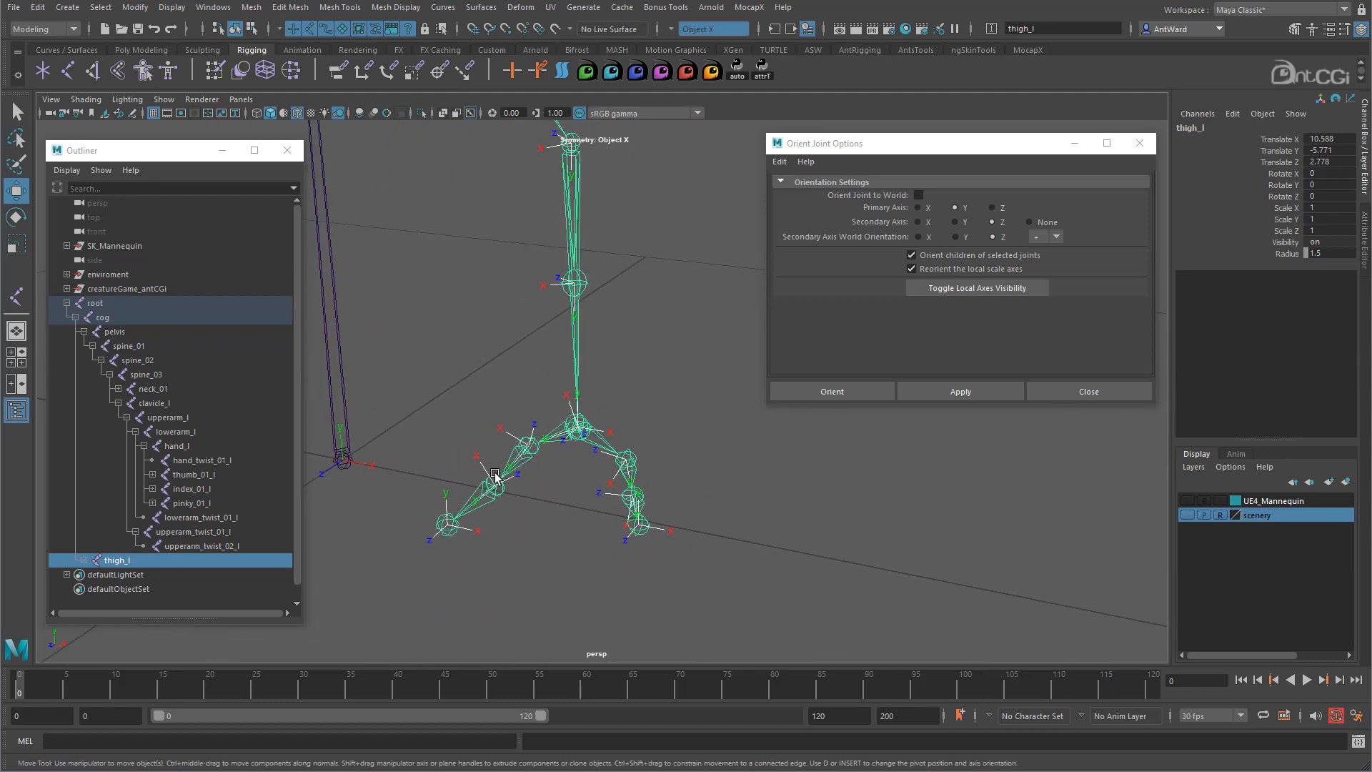
{"action": "left_click_drag", "start_coordinate": [584, 497], "coordinate": [709, 486], "text": "alt"}
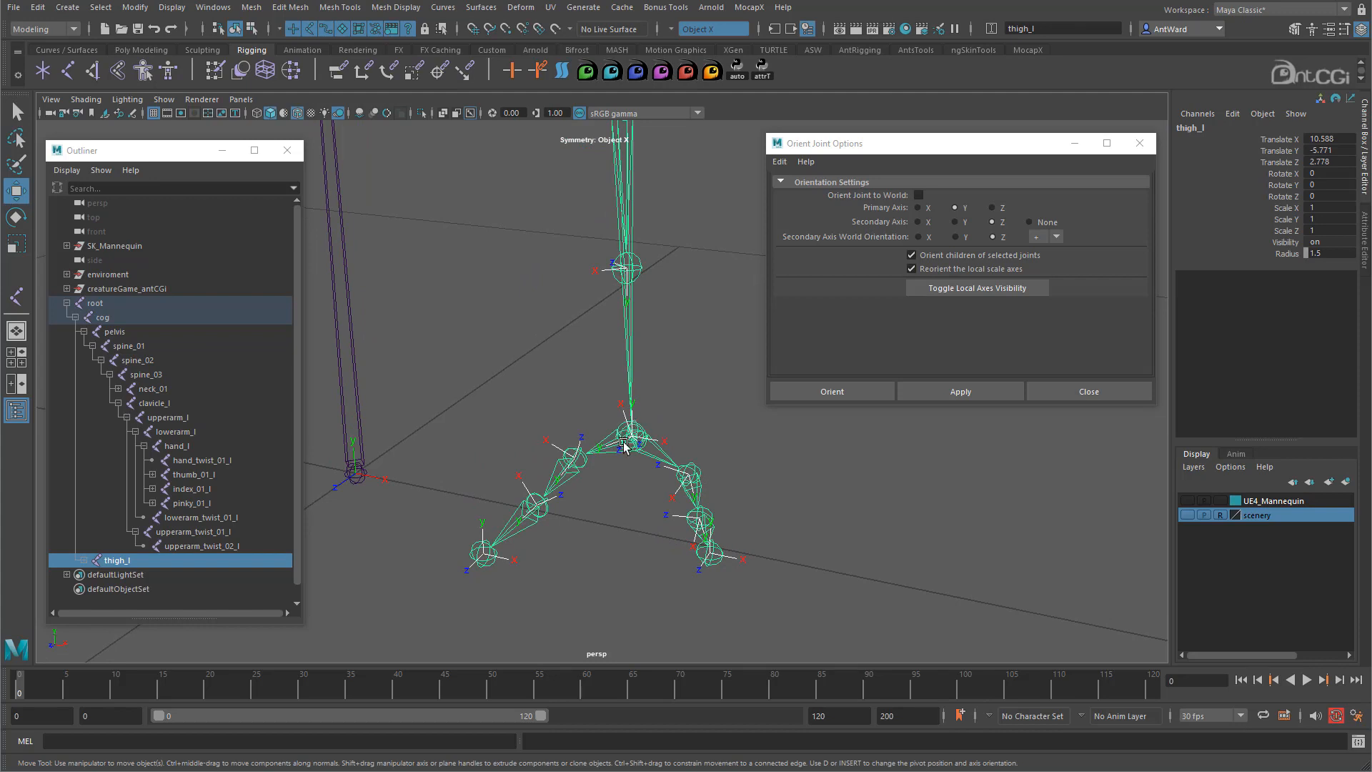
{"action": "left_click", "coordinate": [590, 465]}
{"action": "left_click", "coordinate": [690, 474]}
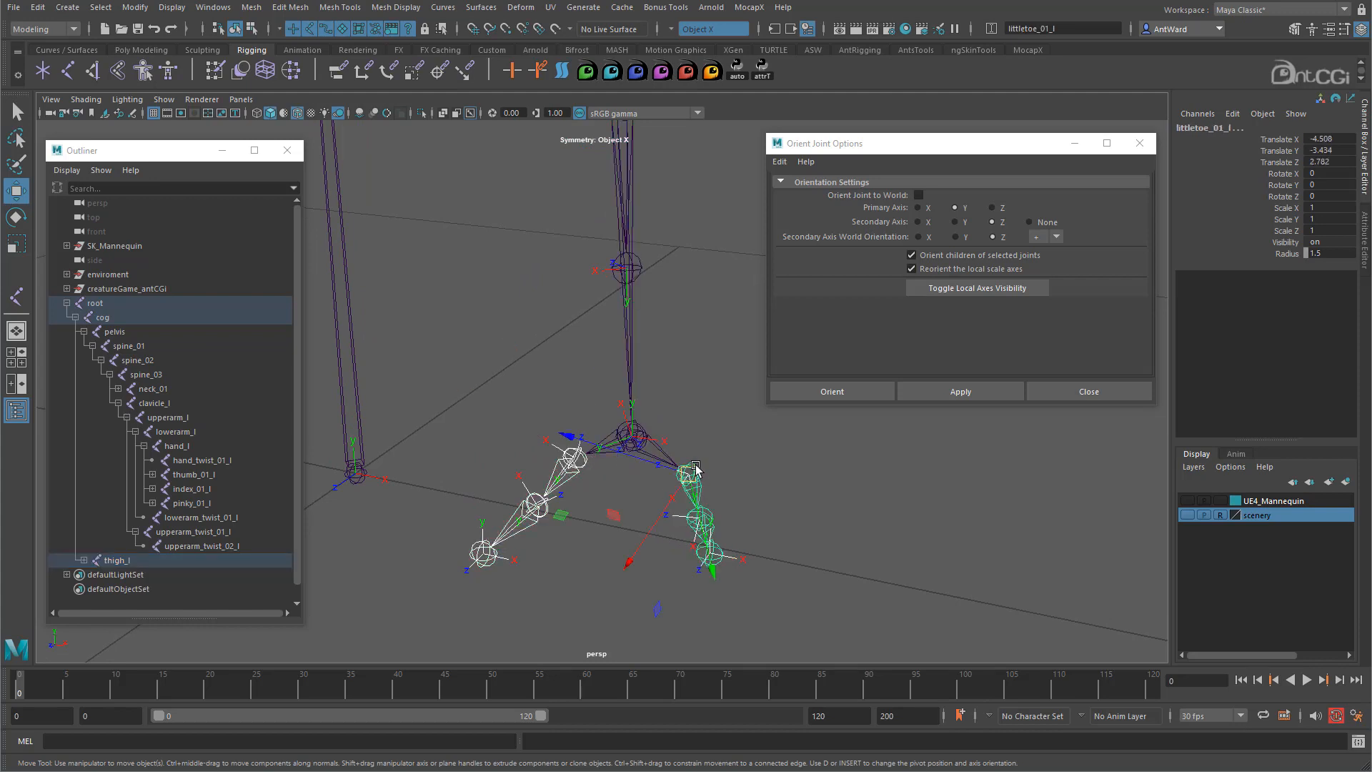
{"action": "left_click", "coordinate": [37, 7]}
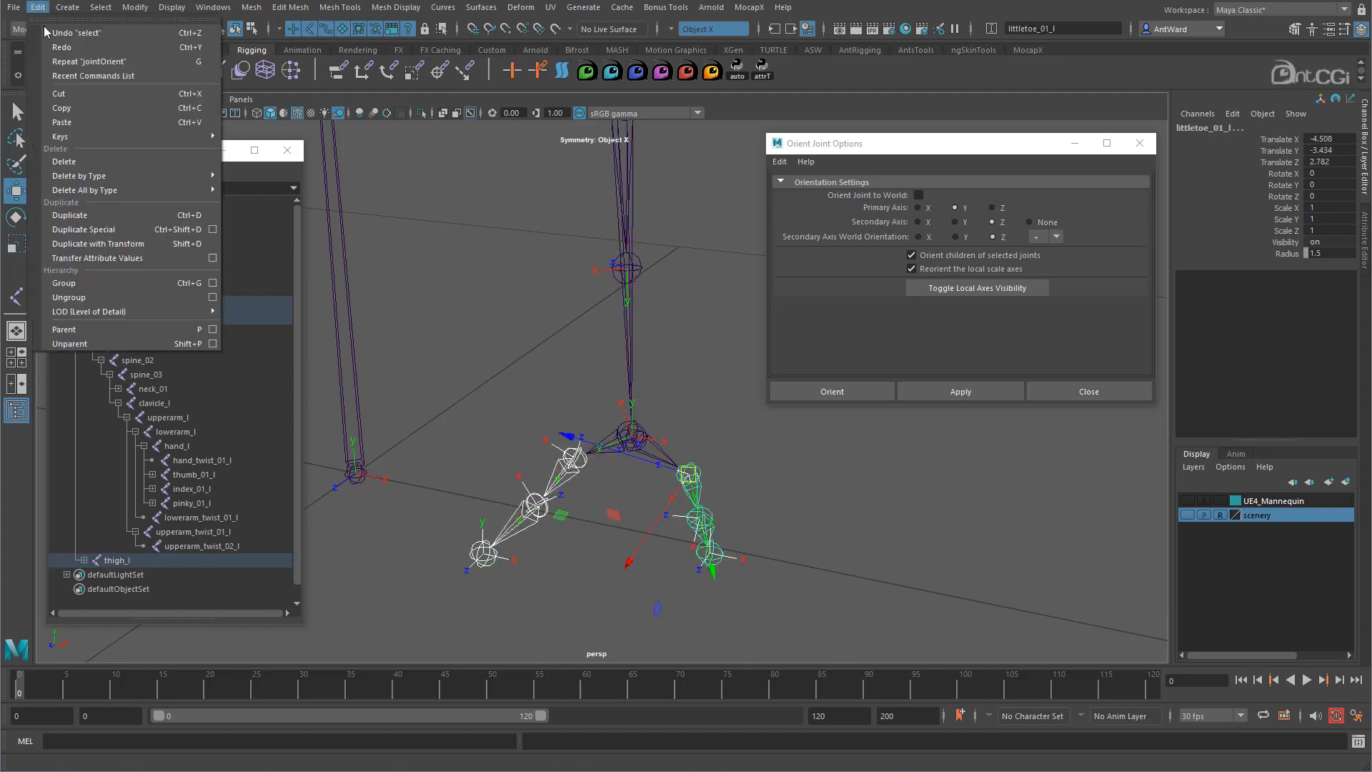
- Unparent the toe joints and apply world orientation to foot_l
{"action": "left_click", "coordinate": [100, 341]}
{"action": "left_click", "coordinate": [640, 442]}
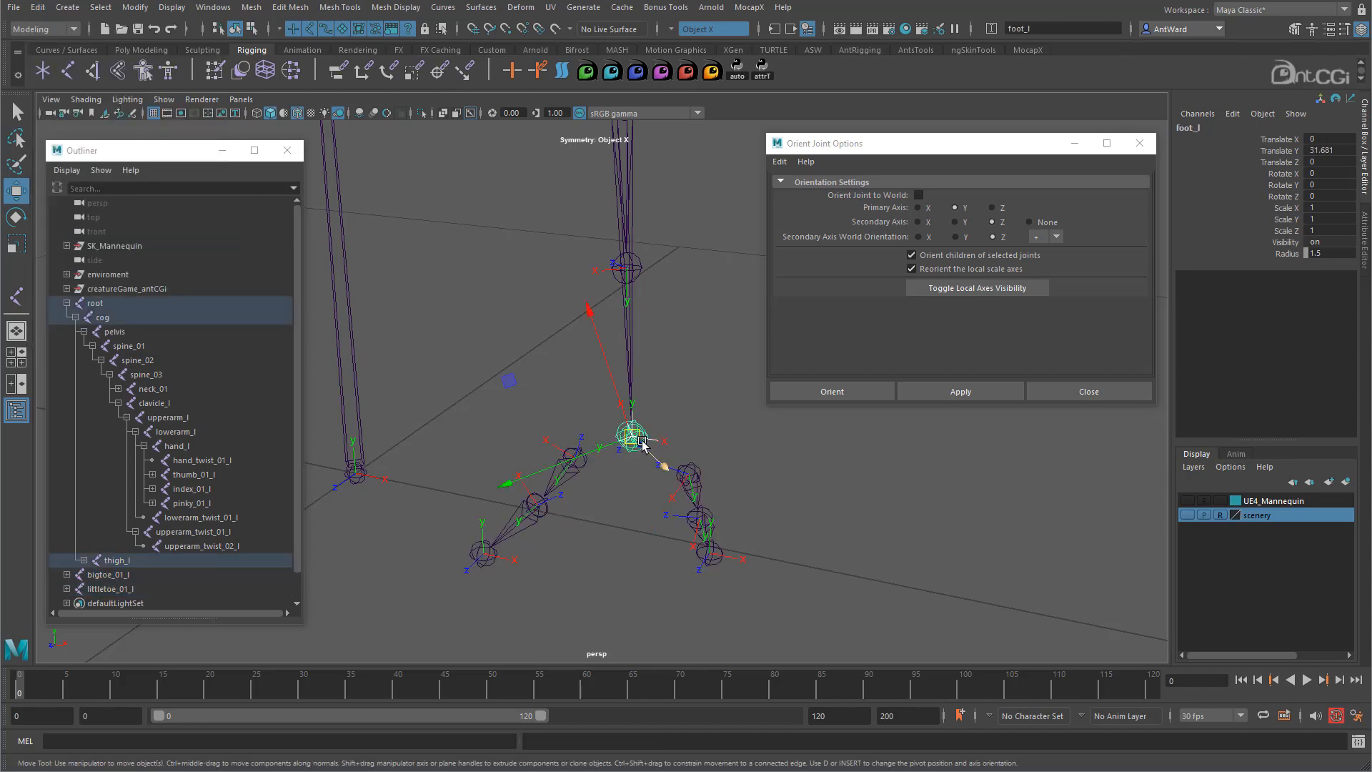
{"action": "left_click", "coordinate": [918, 194]}
{"action": "left_click", "coordinate": [960, 392]}
{"action": "left_click_drag", "start_coordinate": [567, 451], "coordinate": [575, 493], "text": "alt"}
{"action": "right_click_drag", "start_coordinate": [859, 525], "coordinate": [671, 516], "text": "alt"}
{"action": "left_click_drag", "start_coordinate": [671, 516], "coordinate": [511, 339], "text": "alt"}
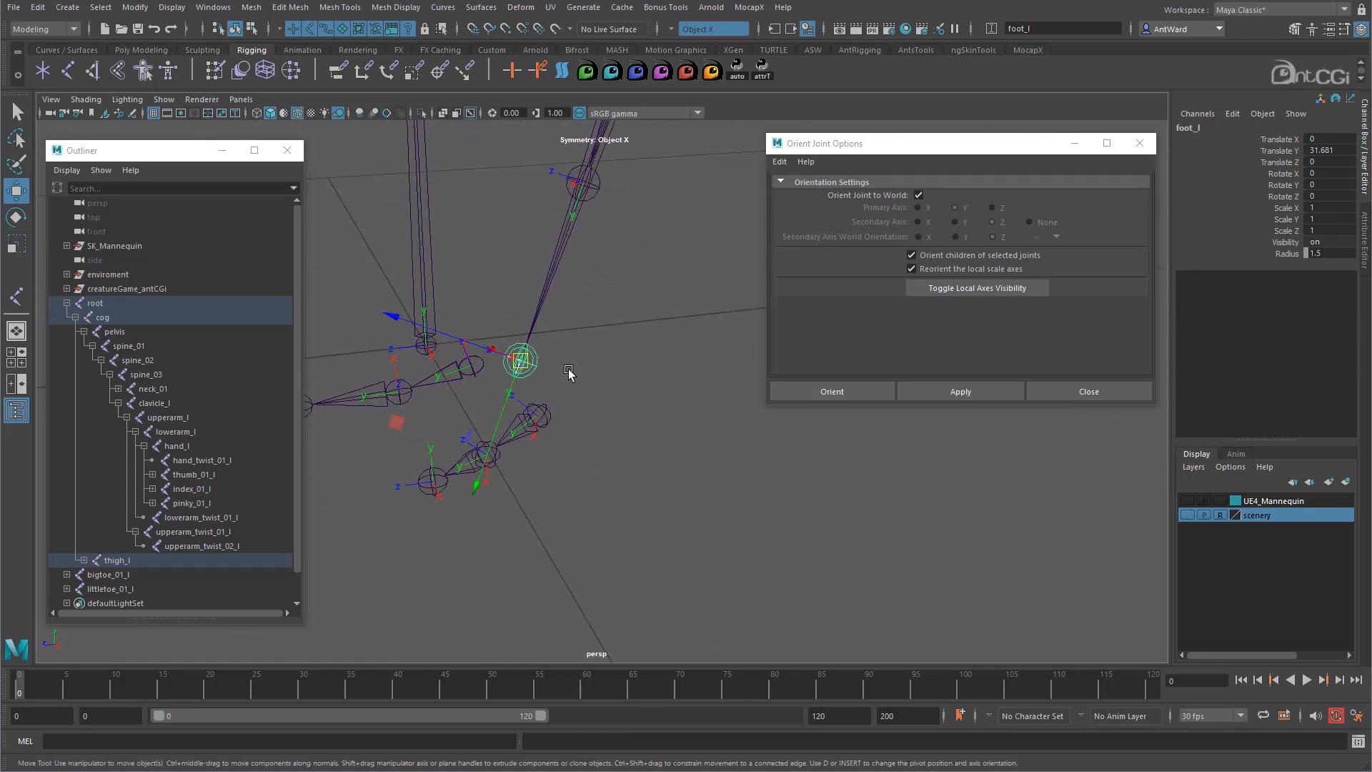
{"action": "left_click_drag", "start_coordinate": [568, 373], "coordinate": [599, 372], "text": "alt"}
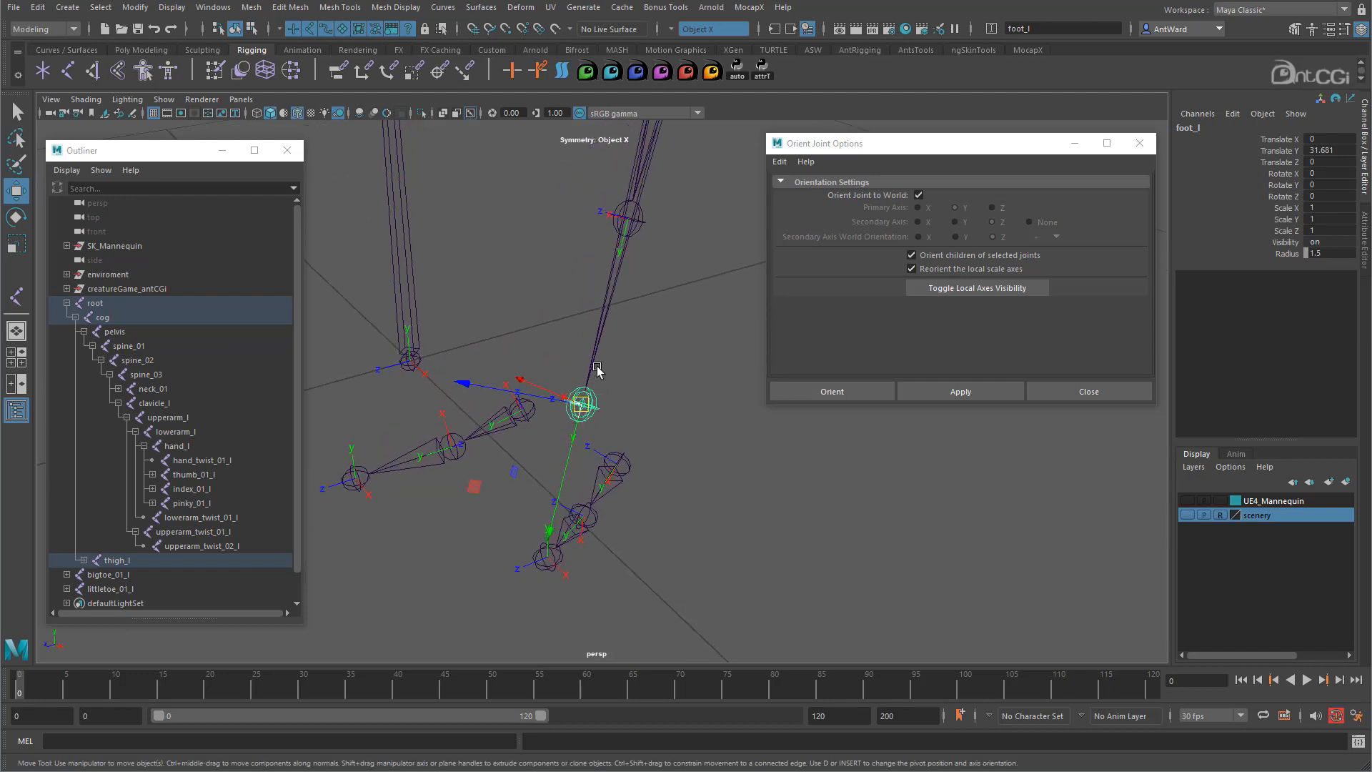
- Unparent foot_l to the top level, orient it to world, and test-move it before undoing
{"action": "left_click", "coordinate": [37, 7]}
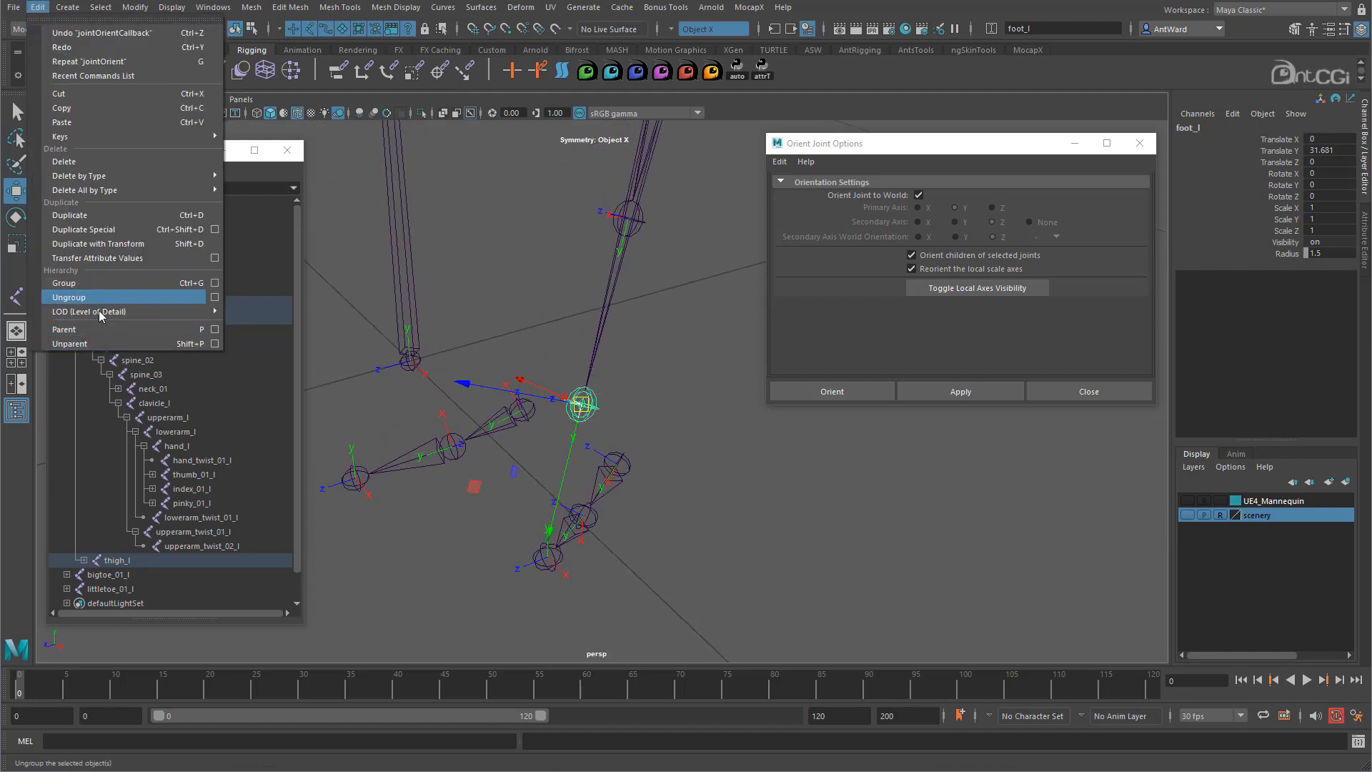
{"action": "left_click", "coordinate": [69, 344]}
{"action": "left_click", "coordinate": [983, 395]}
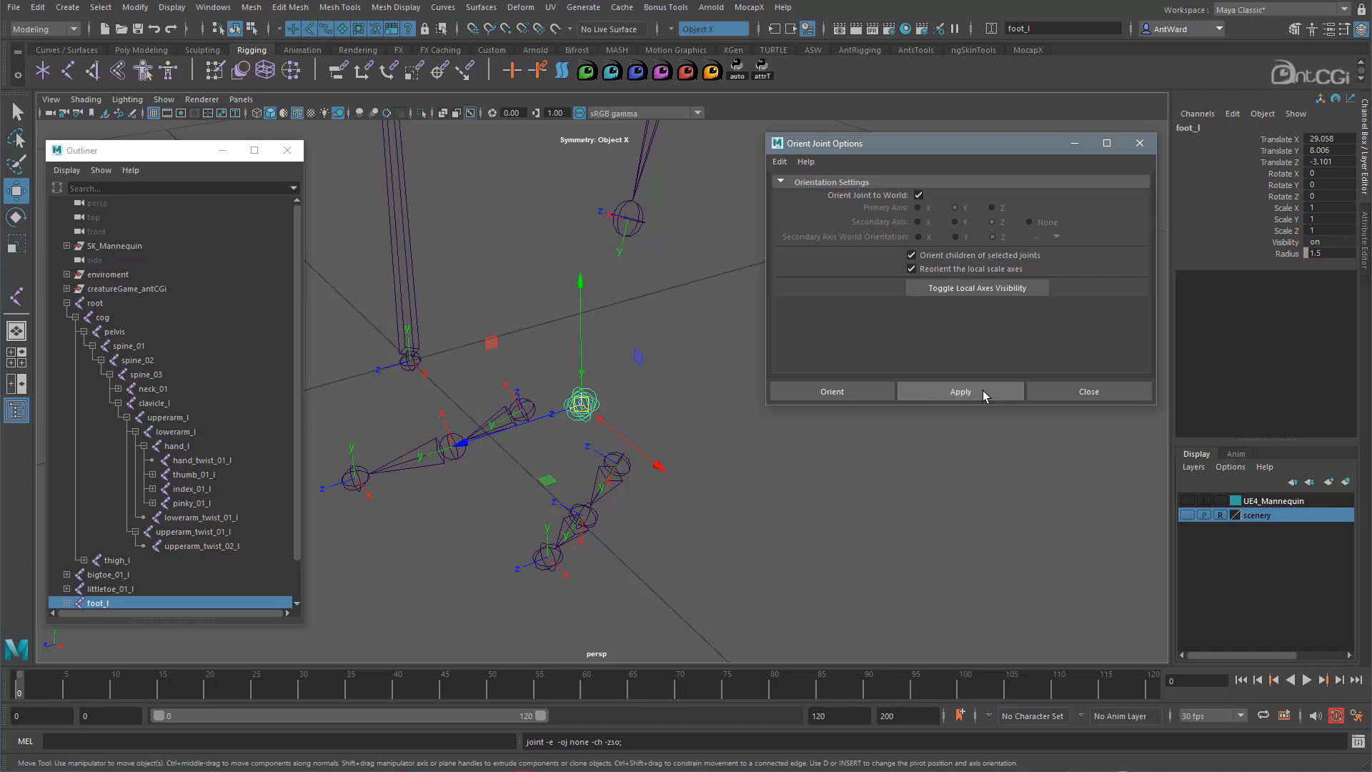
{"action": "right_click_drag", "start_coordinate": [715, 473], "coordinate": [641, 491], "text": "alt"}
{"action": "left_click_drag", "start_coordinate": [642, 492], "coordinate": [652, 462], "text": "alt"}
{"action": "mouse_move", "coordinate": [599, 370]}
{"action": "left_mouse_down"}
{"action": "mouse_move", "coordinate": [601, 344]}
{"action": "mouse_move", "coordinate": [568, 382]}
{"action": "mouse_move", "coordinate": [588, 363]}
{"action": "mouse_move", "coordinate": [603, 381]}
{"action": "mouse_move", "coordinate": [523, 375]}
{"action": "mouse_move", "coordinate": [578, 360]}
{"action": "left_mouse_up"}
{"action": "key", "text": "ctrl+z"}
{"action": "left_click_drag", "start_coordinate": [507, 421], "coordinate": [680, 407], "text": "alt"}
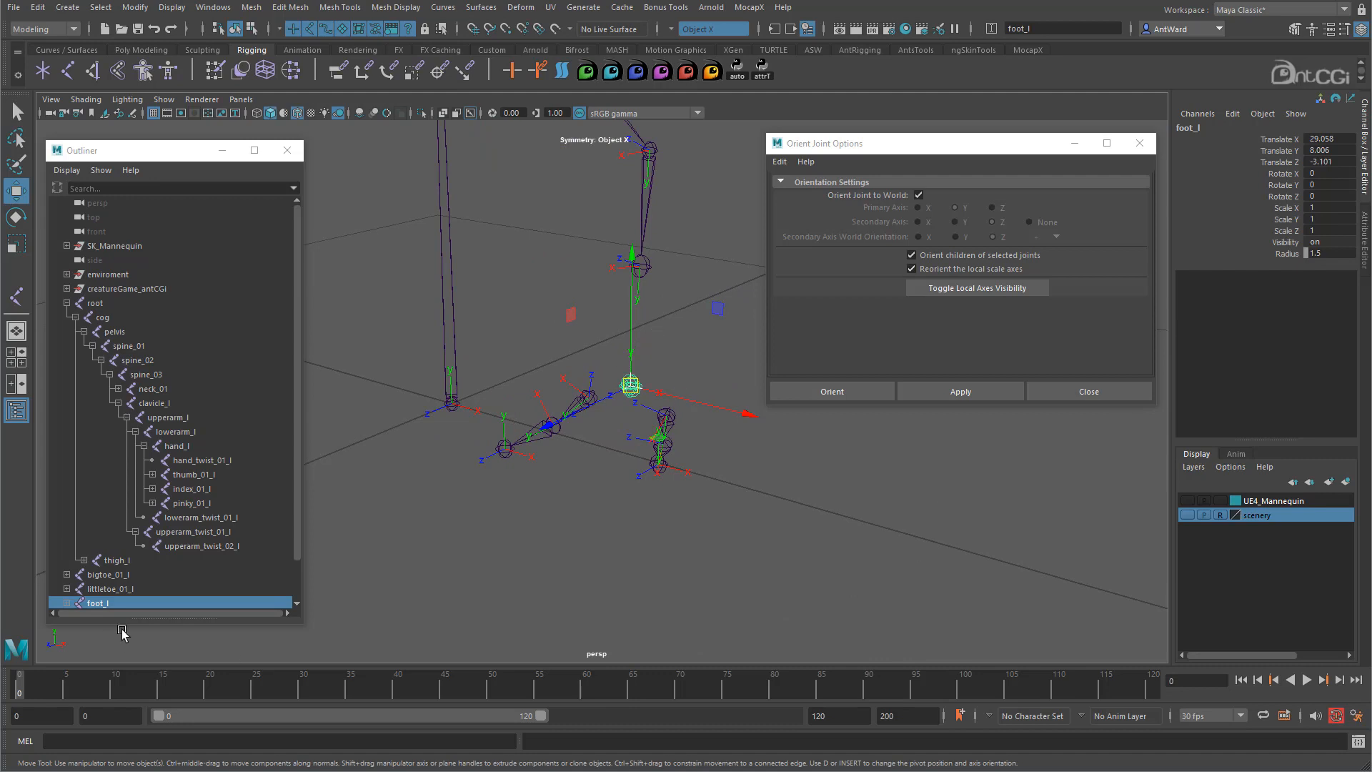
- Parent foot_l back under calf_l in the Outliner
{"action": "left_click", "coordinate": [639, 182]}
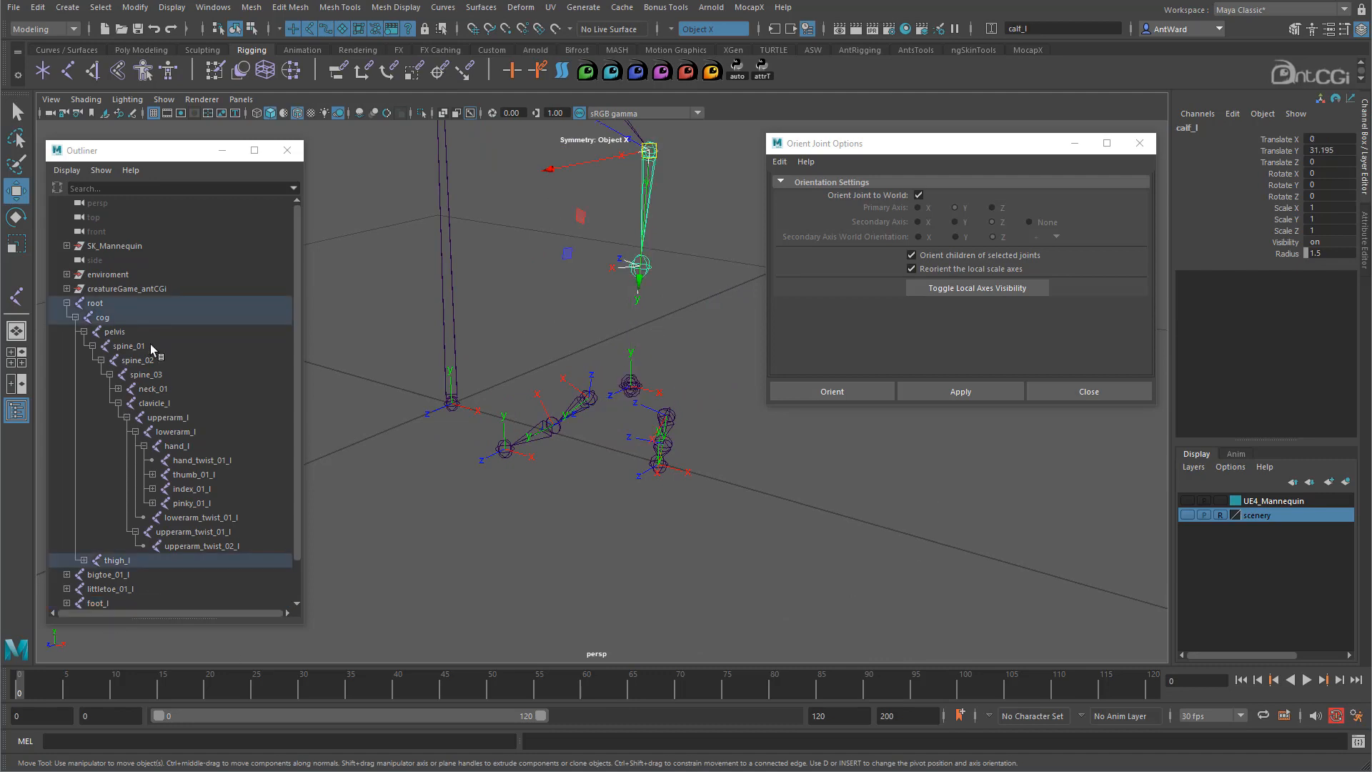
{"action": "scroll", "coordinate": [124, 352], "scroll_direction": "down", "scroll_amount": 1}
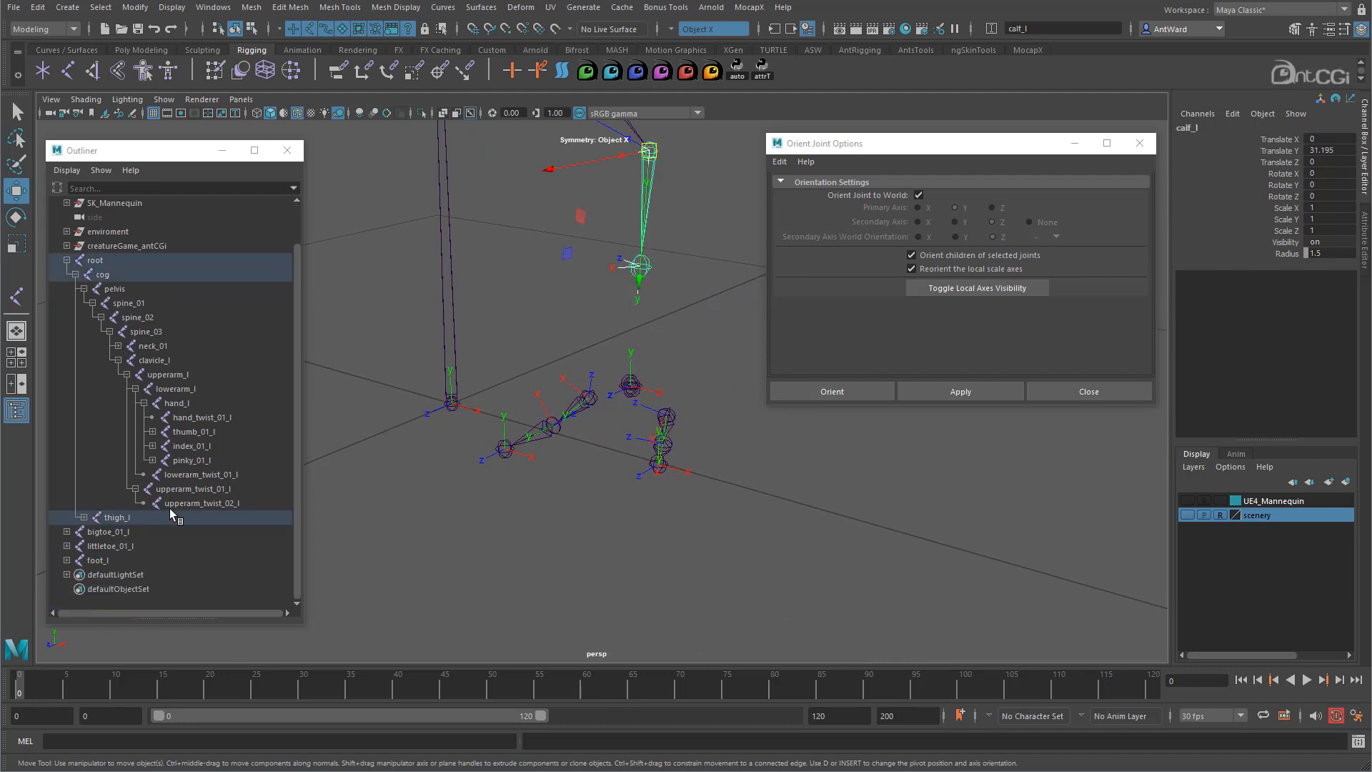
{"action": "left_click", "coordinate": [85, 518]}
{"action": "scroll", "coordinate": [129, 525], "scroll_direction": "down", "scroll_amount": 2}
{"action": "left_click", "coordinate": [115, 447]}
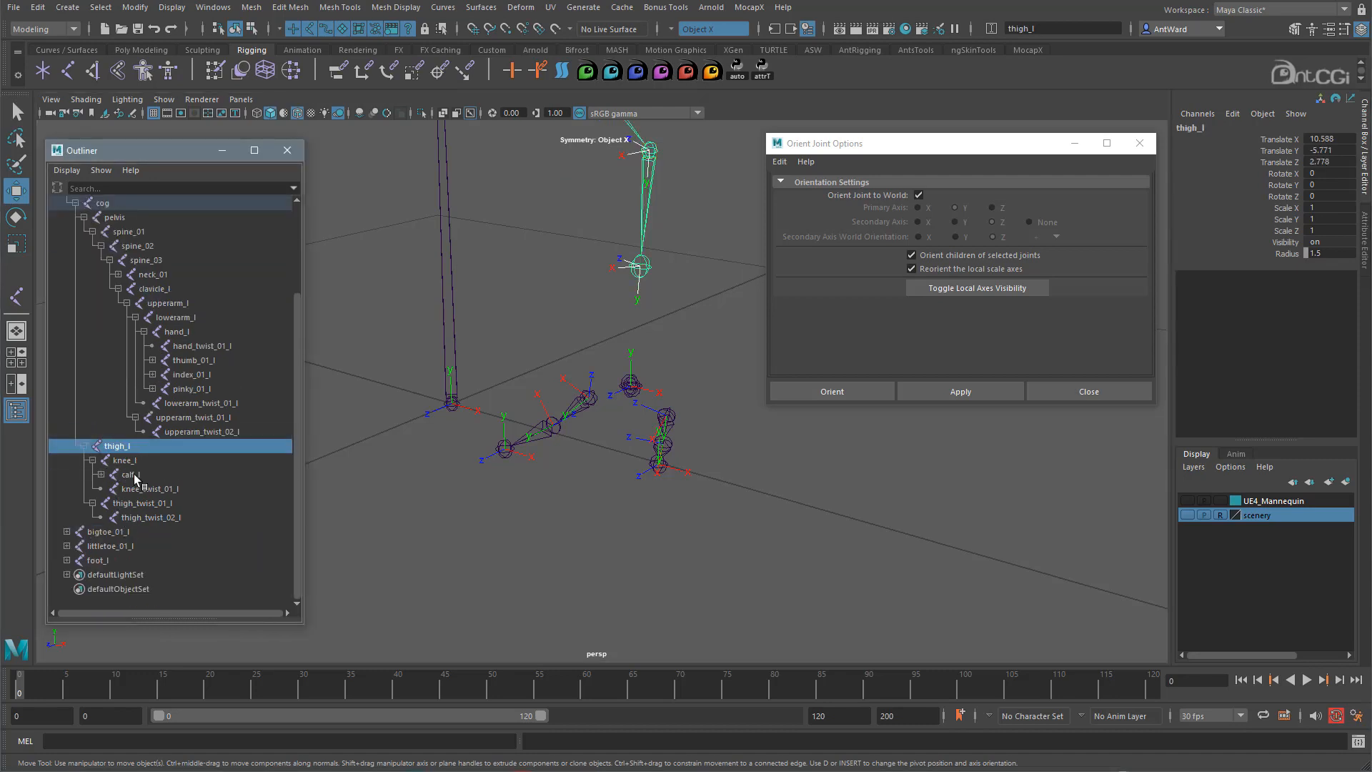
{"action": "left_click", "coordinate": [130, 476]}
{"action": "middle_click_drag", "start_coordinate": [113, 567], "coordinate": [134, 483]}
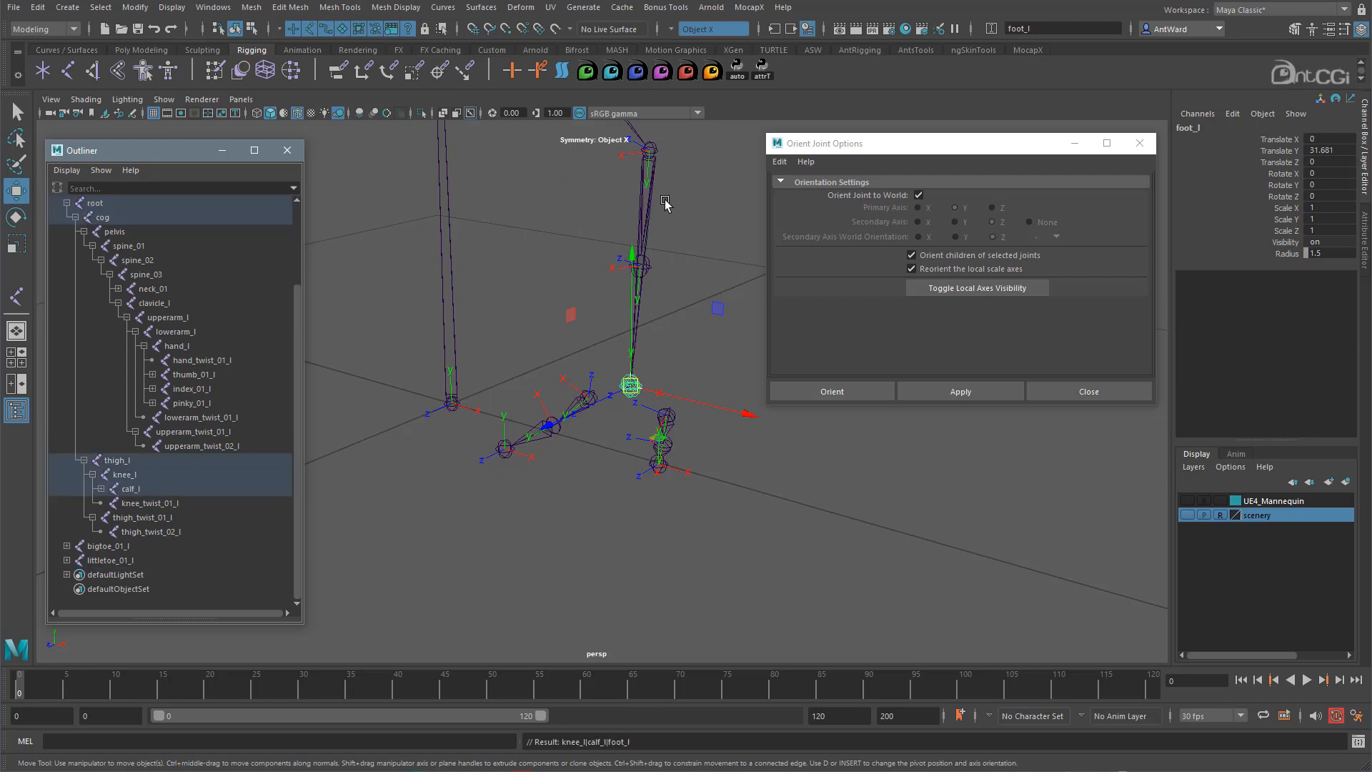
- Parent littletoe_01_l and bigtoe_01_l under foot_l, then reselect bigtoe_01_l
{"action": "left_click_drag", "start_coordinate": [629, 404], "coordinate": [790, 476], "text": "alt"}
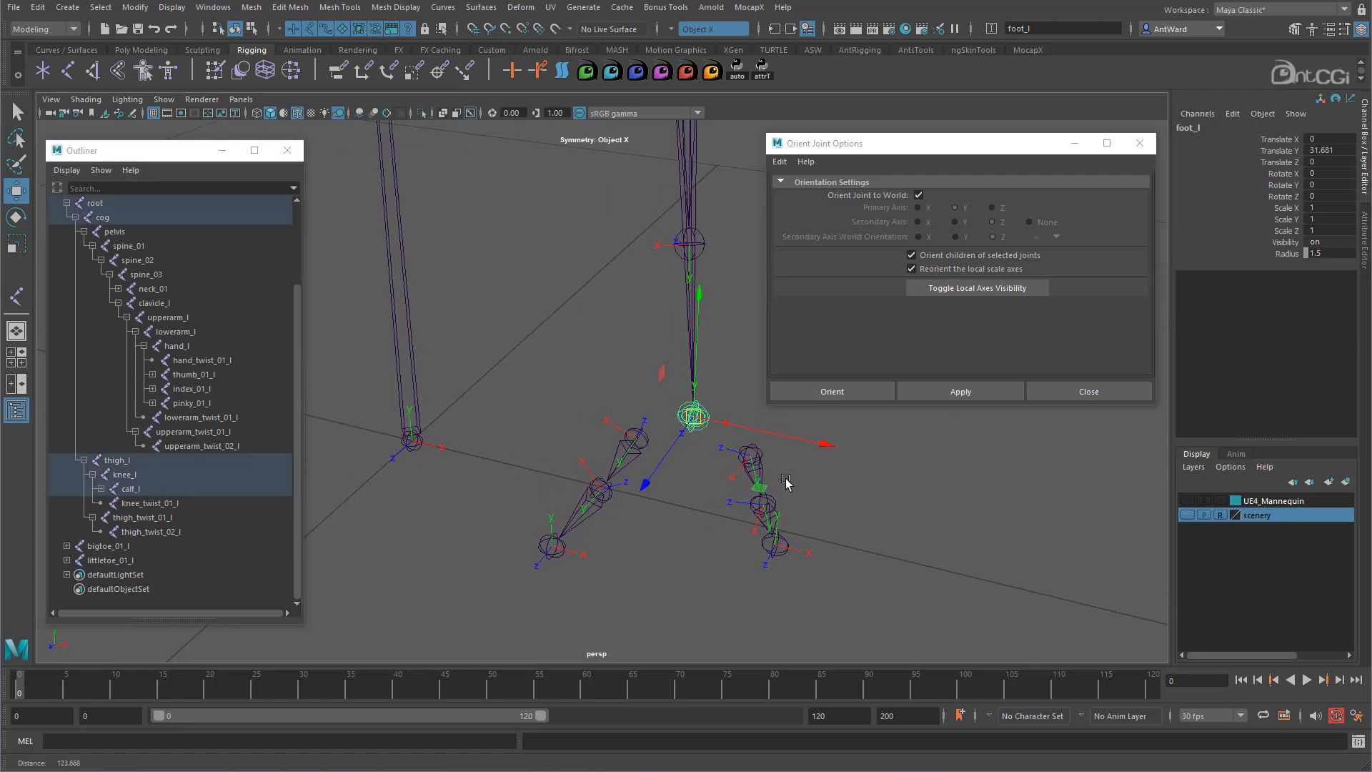
{"action": "left_click", "coordinate": [757, 459]}
{"action": "left_click", "coordinate": [641, 441], "text": "shift"}
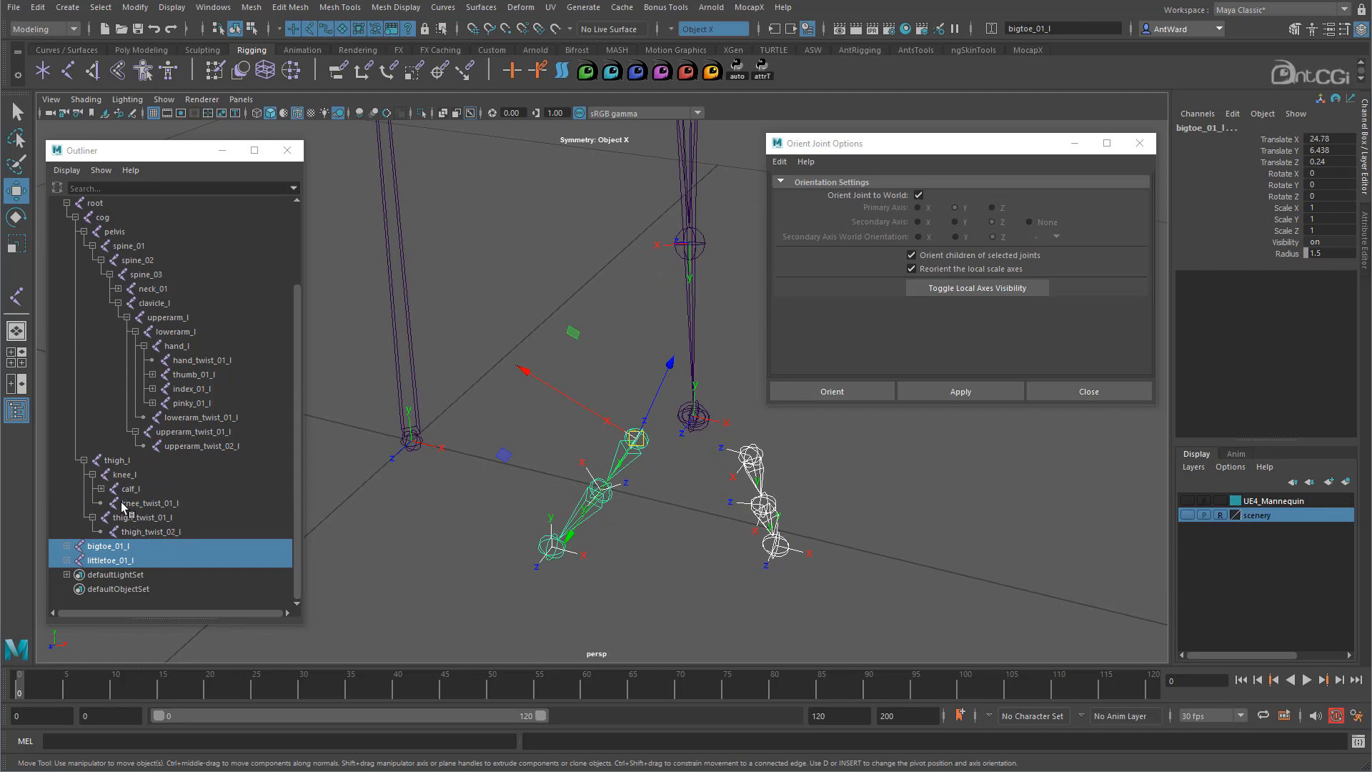
{"action": "left_click", "coordinate": [101, 489]}
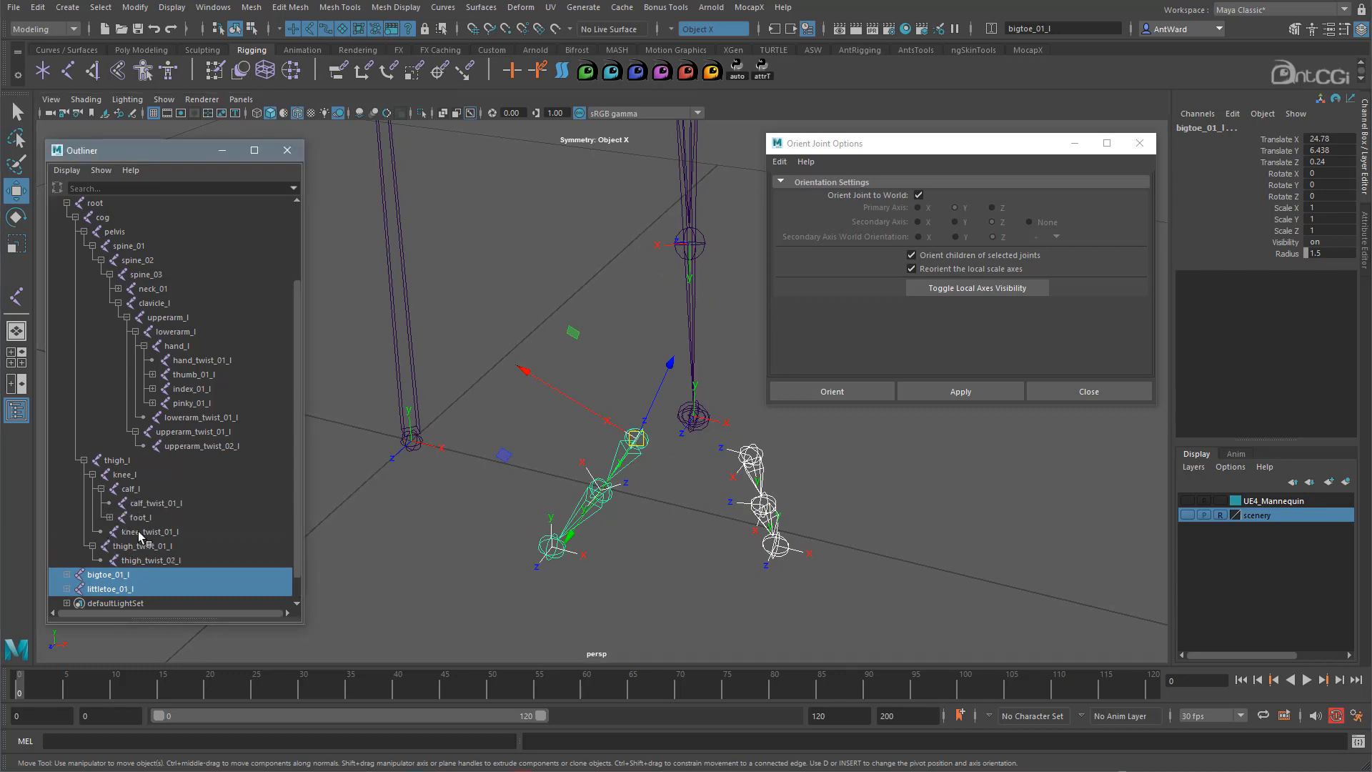
{"action": "middle_click_drag", "start_coordinate": [114, 582], "coordinate": [152, 525]}
{"action": "mouse_move", "coordinate": [683, 471]}
{"action": "left_mouse_down", "text": "alt"}
{"action": "mouse_move", "coordinate": [658, 464]}
{"action": "mouse_move", "coordinate": [685, 467]}
{"action": "left_mouse_up", "text": "alt"}
{"action": "left_click", "coordinate": [647, 437]}
{"action": "left_click", "coordinate": [636, 428]}
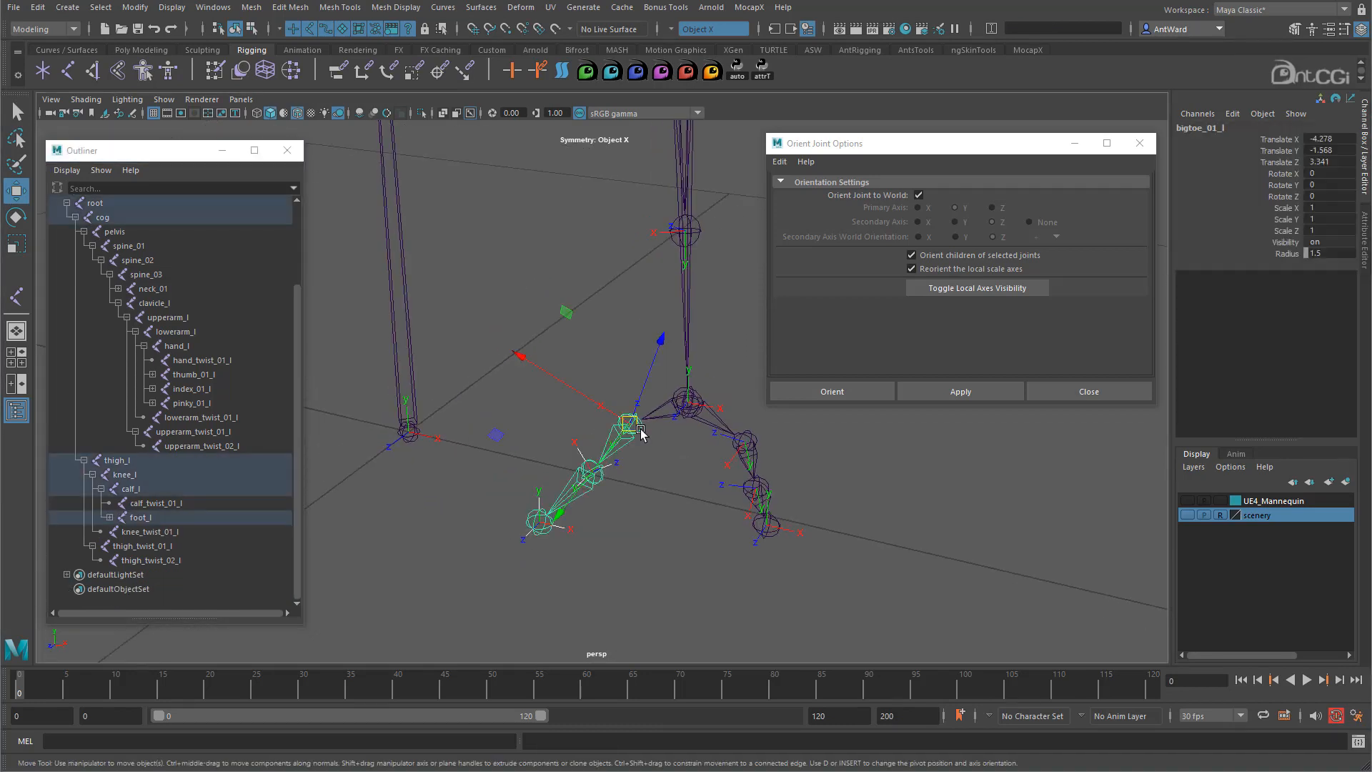
- Turn off Orient Joint to World and reorient the big and little toe chains with primary Y
{"action": "left_click", "coordinate": [918, 195]}
{"action": "left_click", "coordinate": [948, 393]}
{"action": "left_click_drag", "start_coordinate": [661, 463], "coordinate": [604, 404], "text": "alt"}
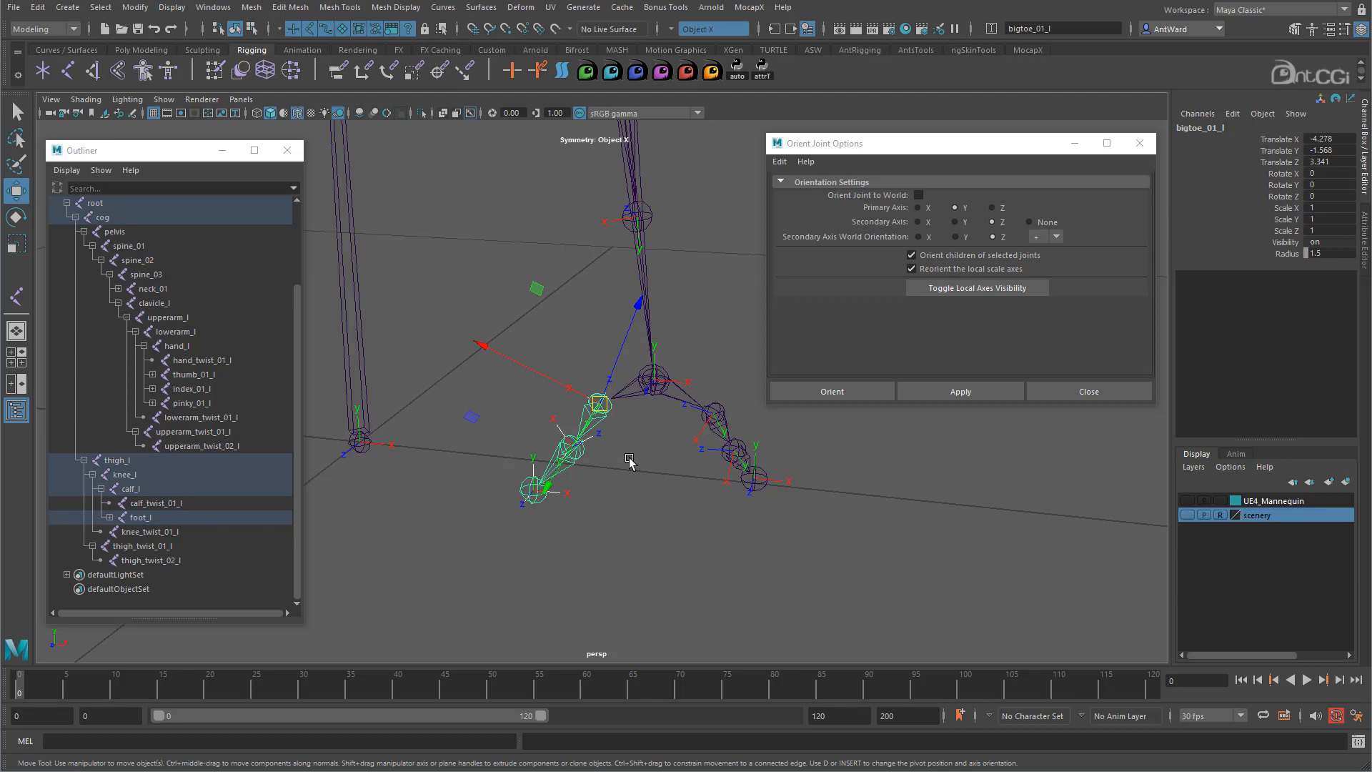
{"action": "left_click_drag", "start_coordinate": [629, 462], "coordinate": [623, 467], "text": "alt"}
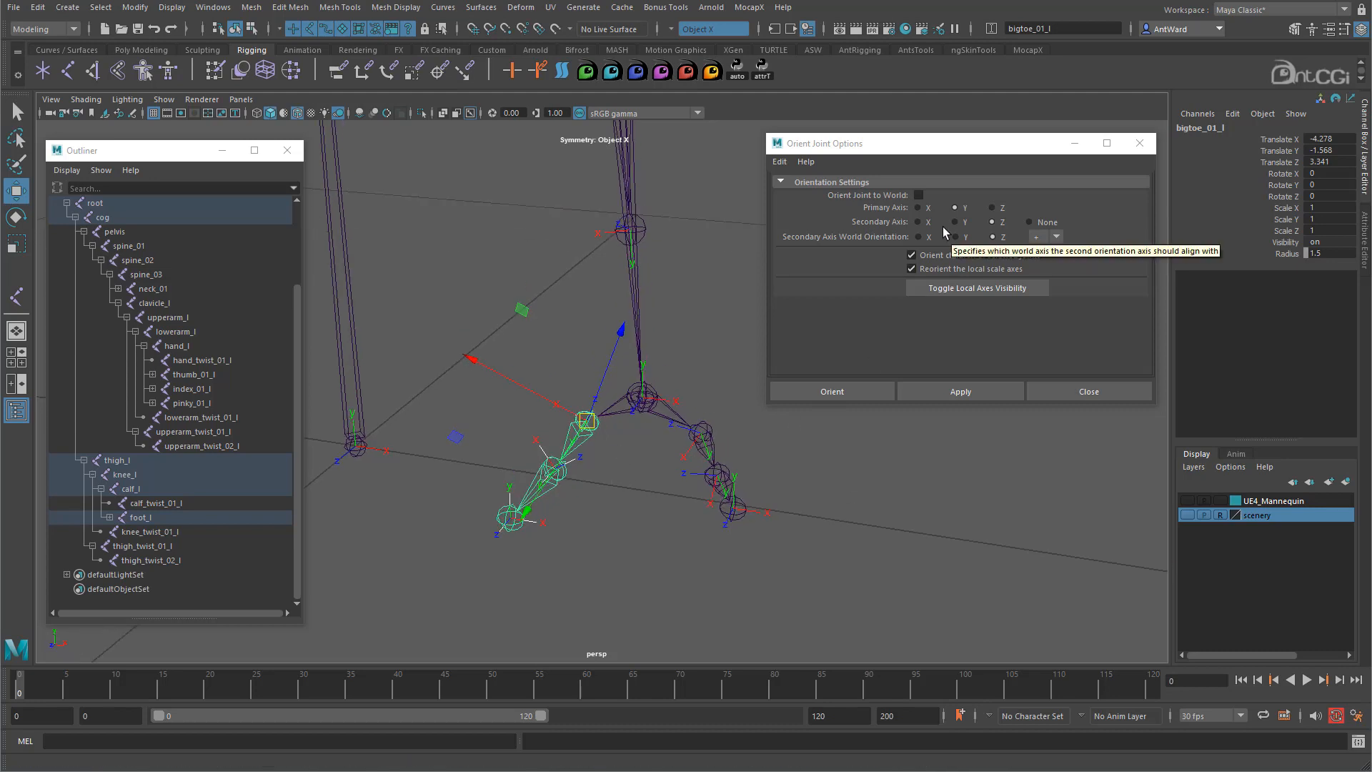
{"action": "left_click", "coordinate": [918, 222]}
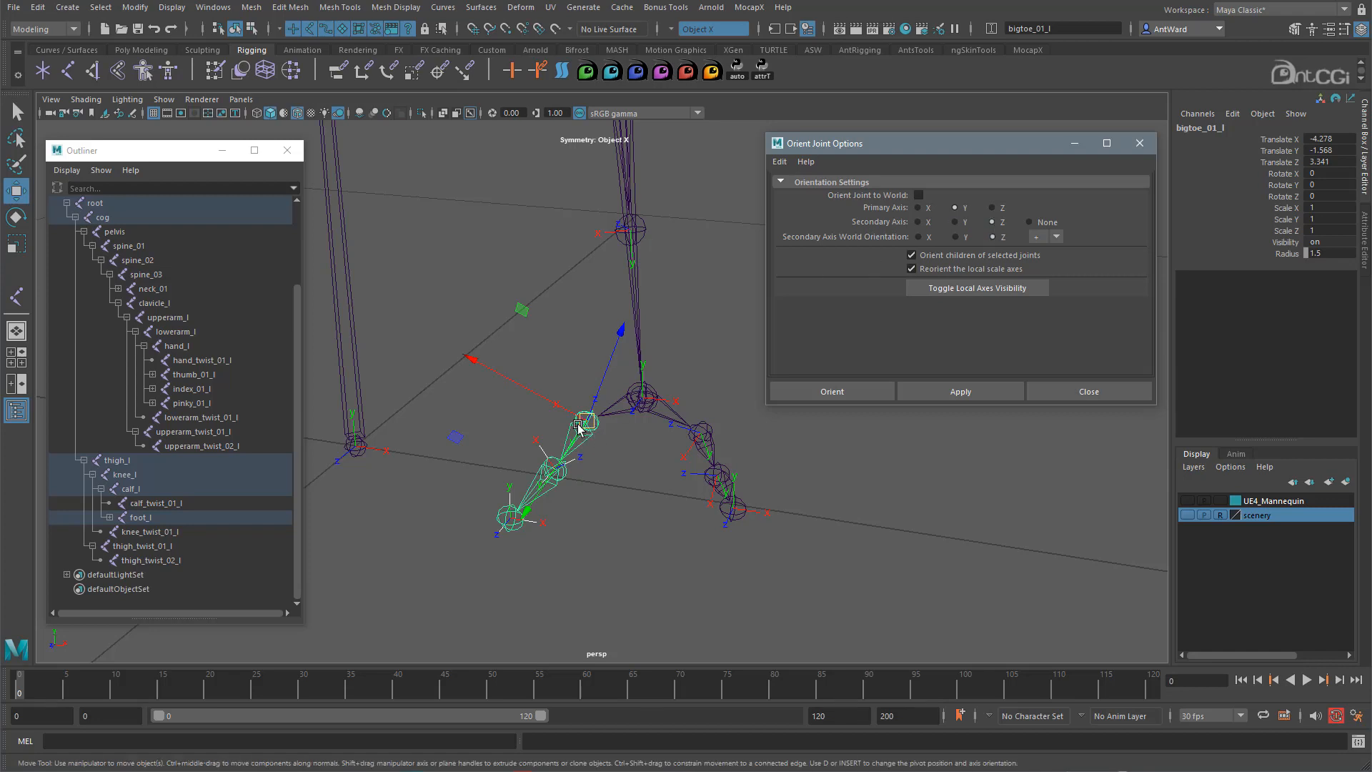
{"action": "left_click", "coordinate": [956, 389]}
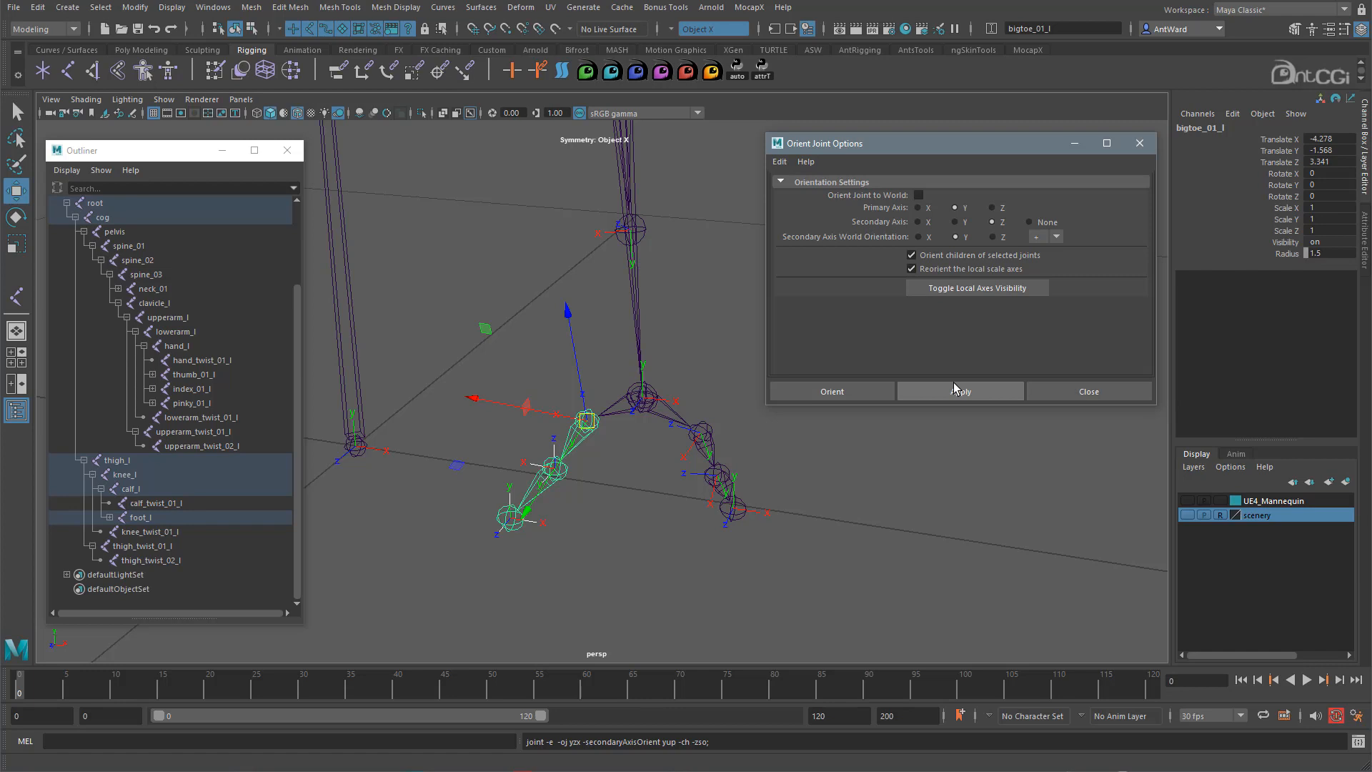
{"action": "mouse_move", "coordinate": [654, 464]}
{"action": "left_mouse_down", "text": "alt"}
{"action": "mouse_move", "coordinate": [704, 439]}
{"action": "mouse_move", "coordinate": [675, 449]}
{"action": "left_mouse_up", "text": "alt"}
{"action": "left_click", "coordinate": [718, 407]}
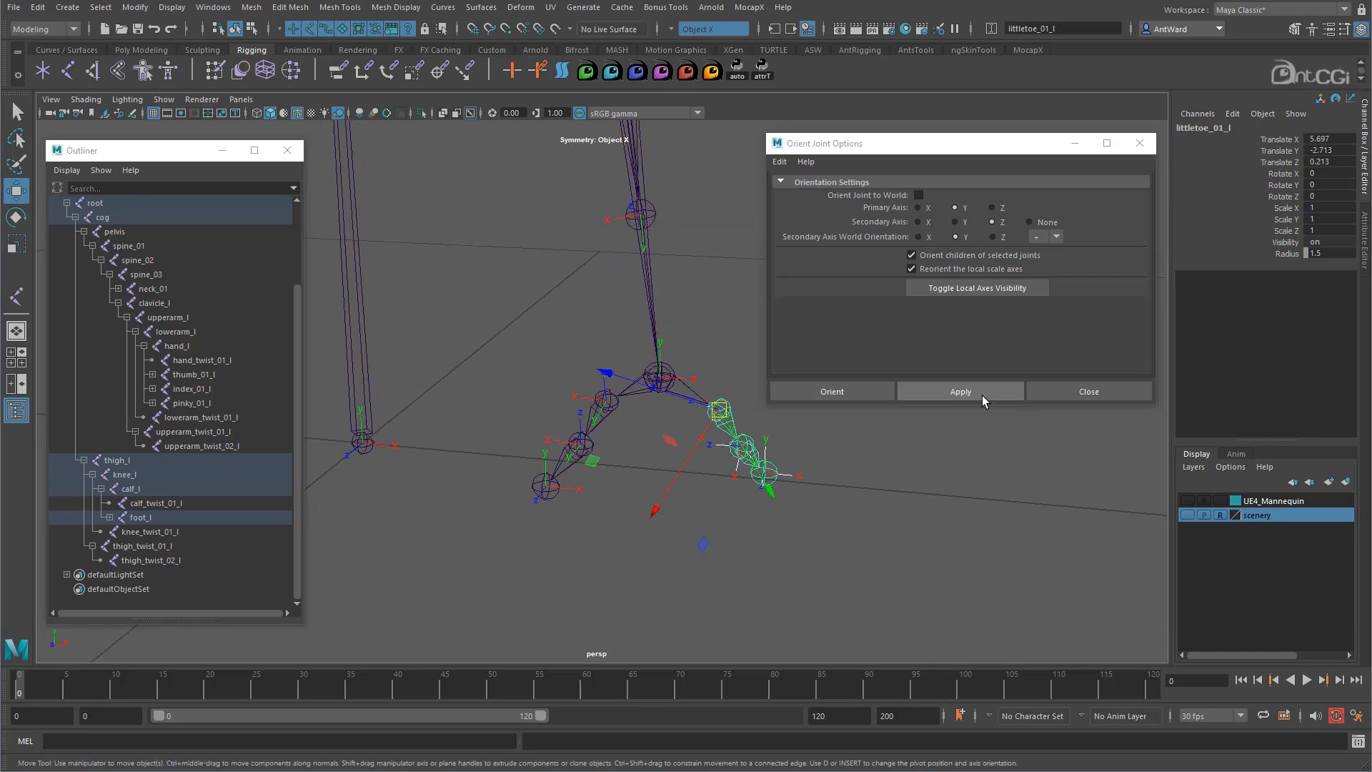
{"action": "left_click", "coordinate": [985, 391]}
- Orient the littletoe_03_l and bigtoe_03_l tip joints to world
{"action": "left_click", "coordinate": [763, 473]}
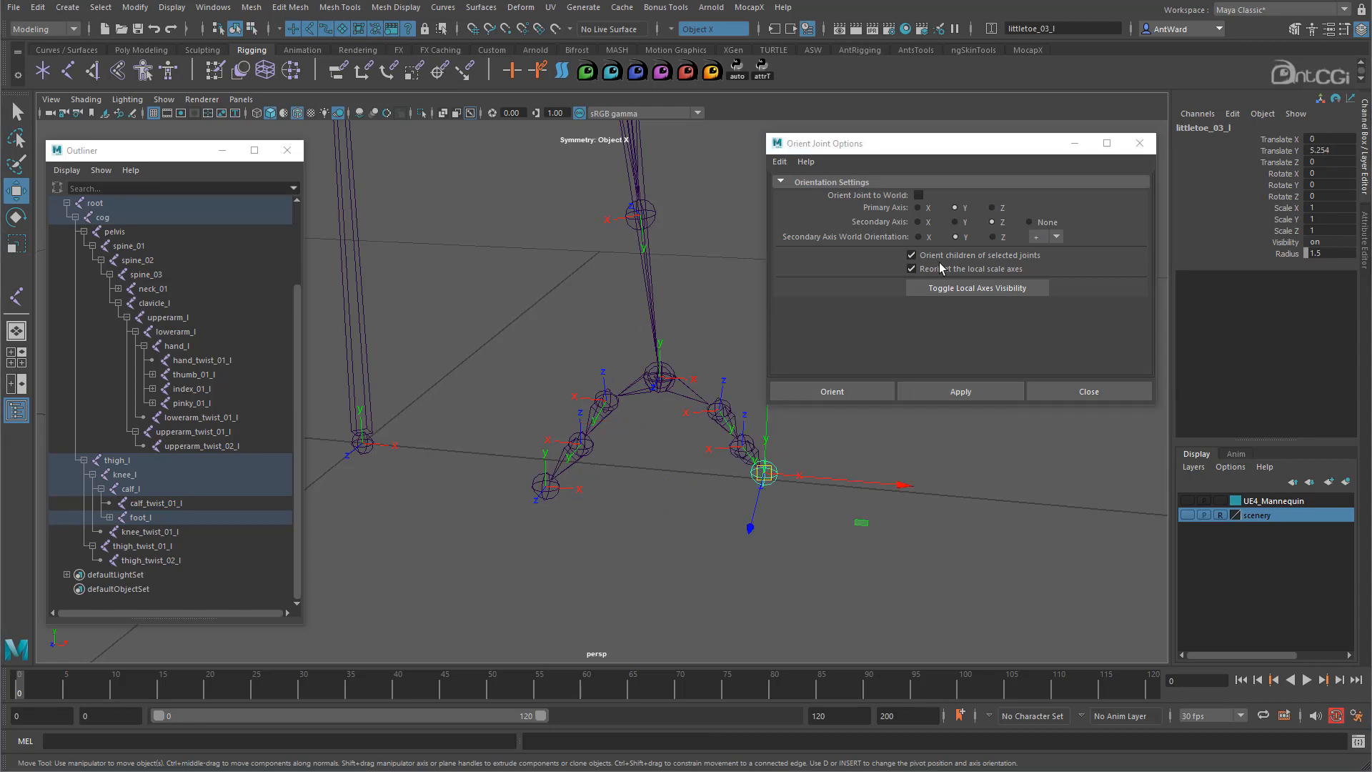
{"action": "left_click", "coordinate": [919, 194]}
{"action": "left_click", "coordinate": [960, 392]}
{"action": "left_click", "coordinate": [546, 488]}
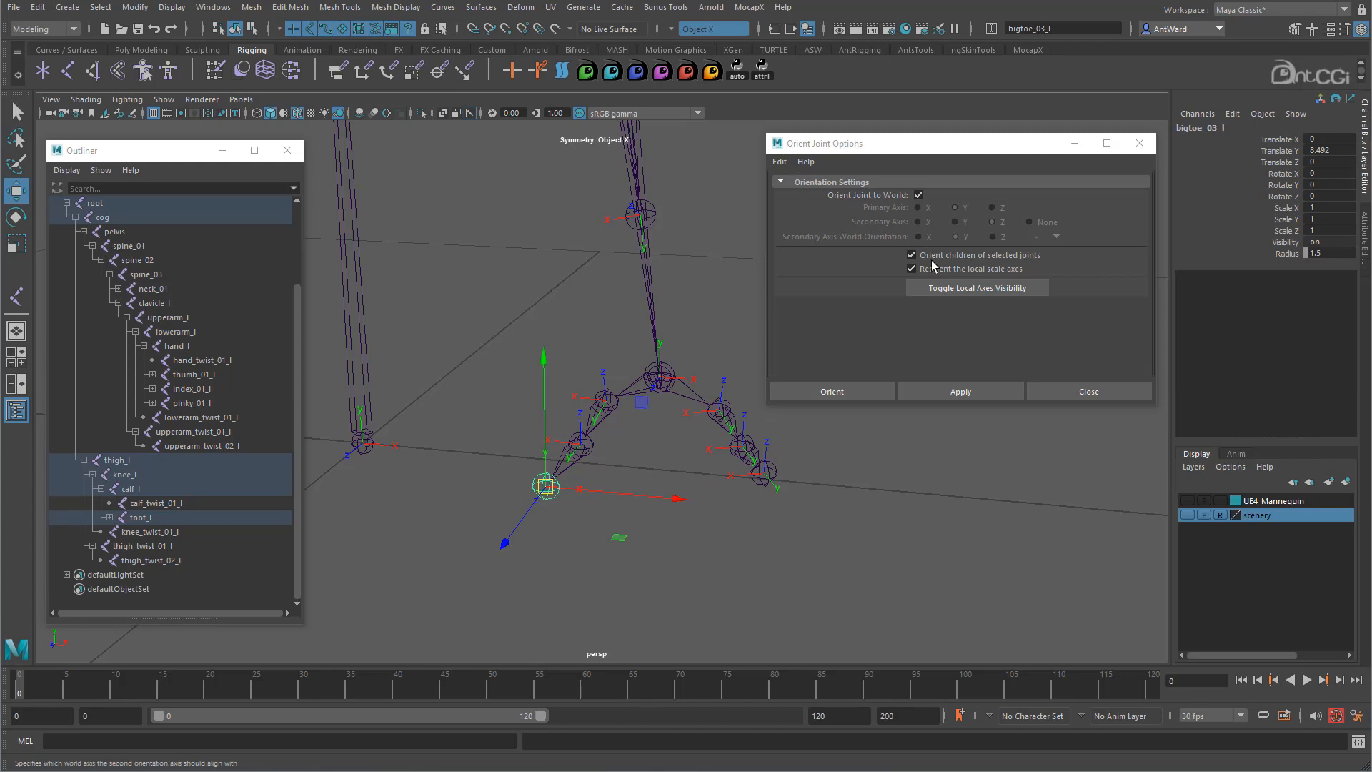
{"action": "left_click", "coordinate": [980, 391]}
{"action": "left_click_drag", "start_coordinate": [639, 494], "coordinate": [564, 420], "text": "alt"}
{"action": "middle_click_drag", "start_coordinate": [682, 240], "coordinate": [674, 457], "text": "alt"}
{"action": "middle_click_drag", "start_coordinate": [610, 246], "coordinate": [619, 307], "text": "alt"}
{"action": "left_click_drag", "start_coordinate": [618, 306], "coordinate": [438, 306], "text": "alt"}
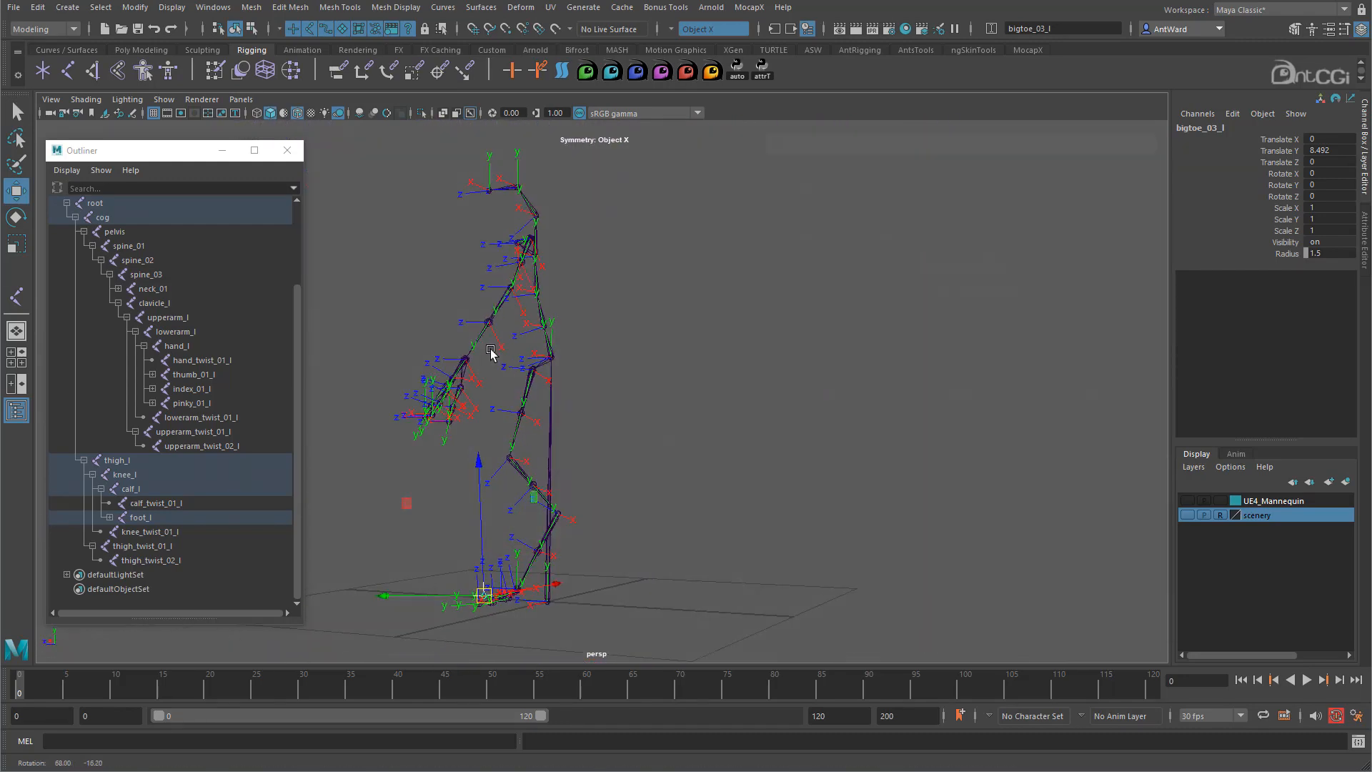
{"action": "left_click_drag", "start_coordinate": [490, 352], "coordinate": [633, 389], "text": "alt"}
{"action": "right_click_drag", "start_coordinate": [633, 389], "coordinate": [837, 393], "text": "alt"}
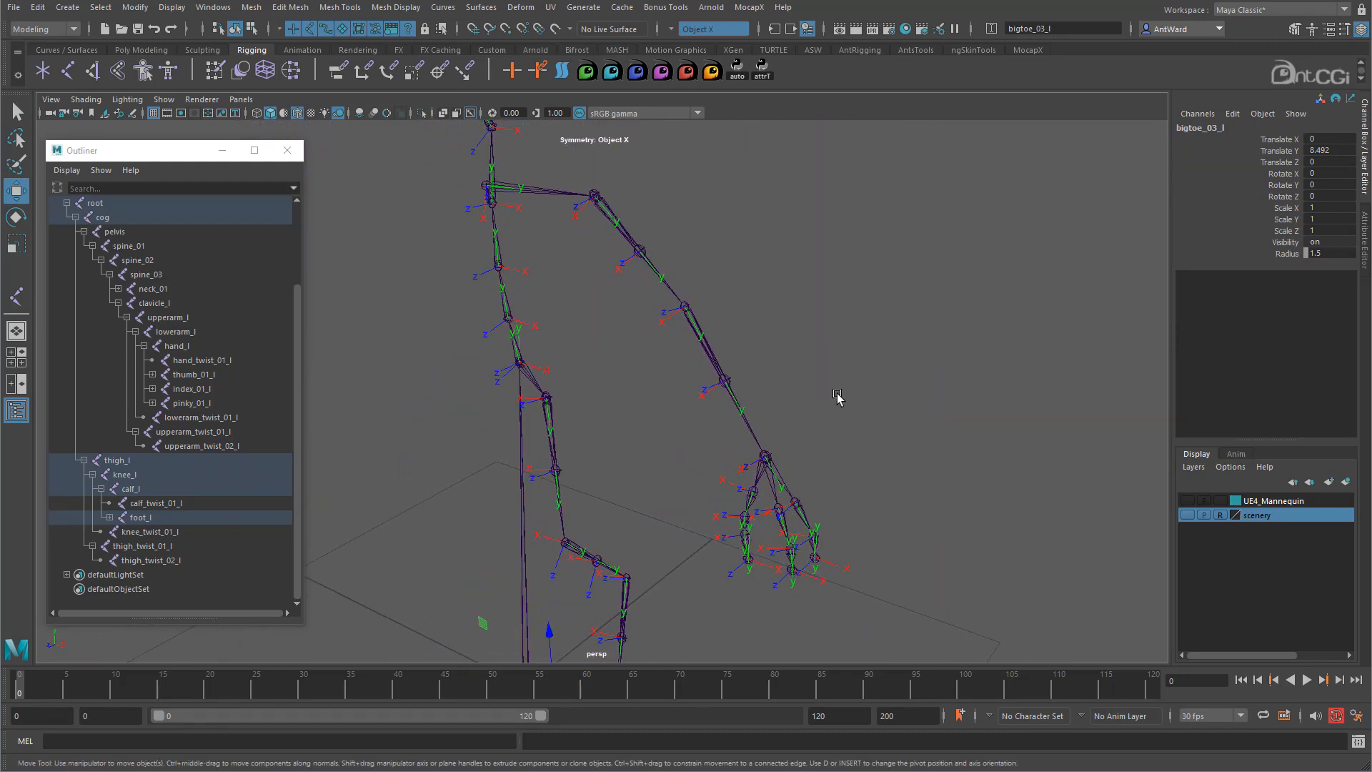
- Select the lowerarm_l joint and highlight its three rotate channels
{"action": "left_click", "coordinate": [722, 372]}
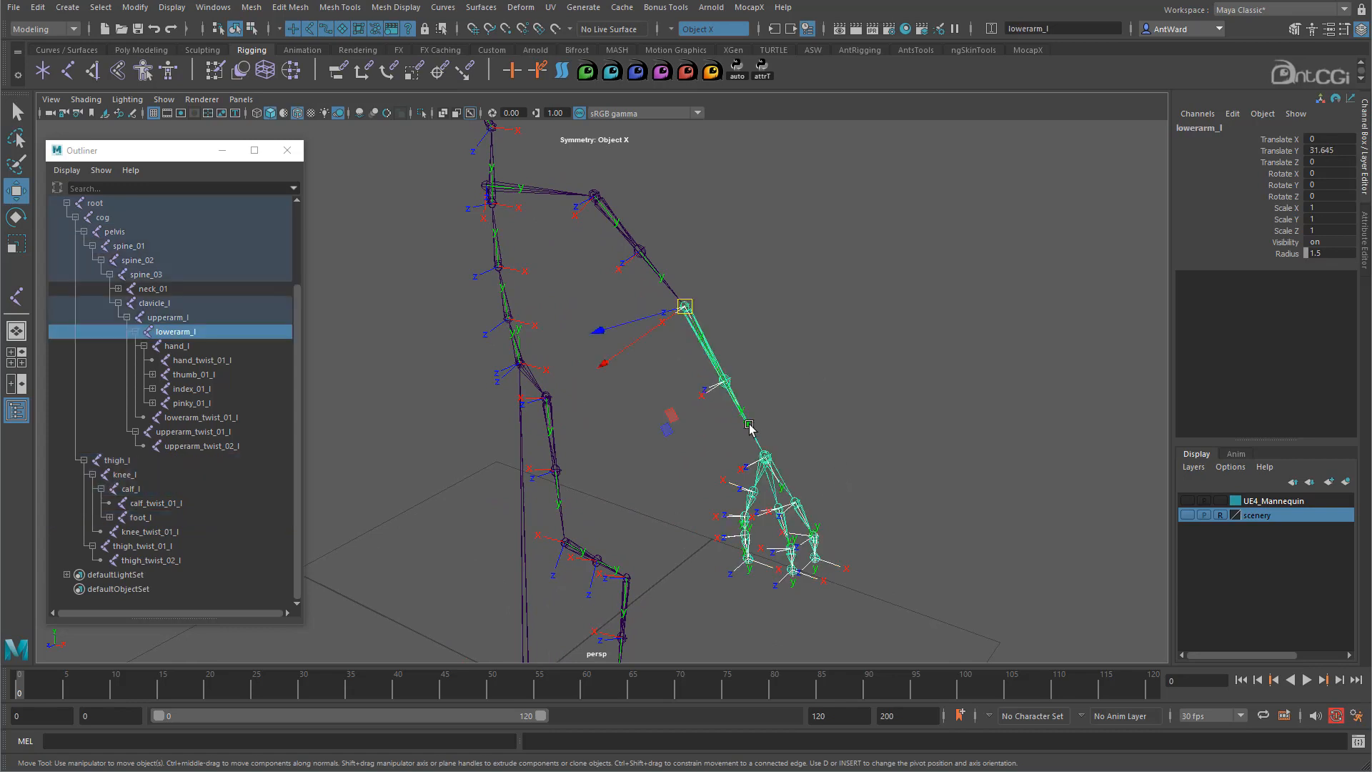
{"action": "left_click_drag", "start_coordinate": [736, 370], "coordinate": [700, 323], "text": "alt"}
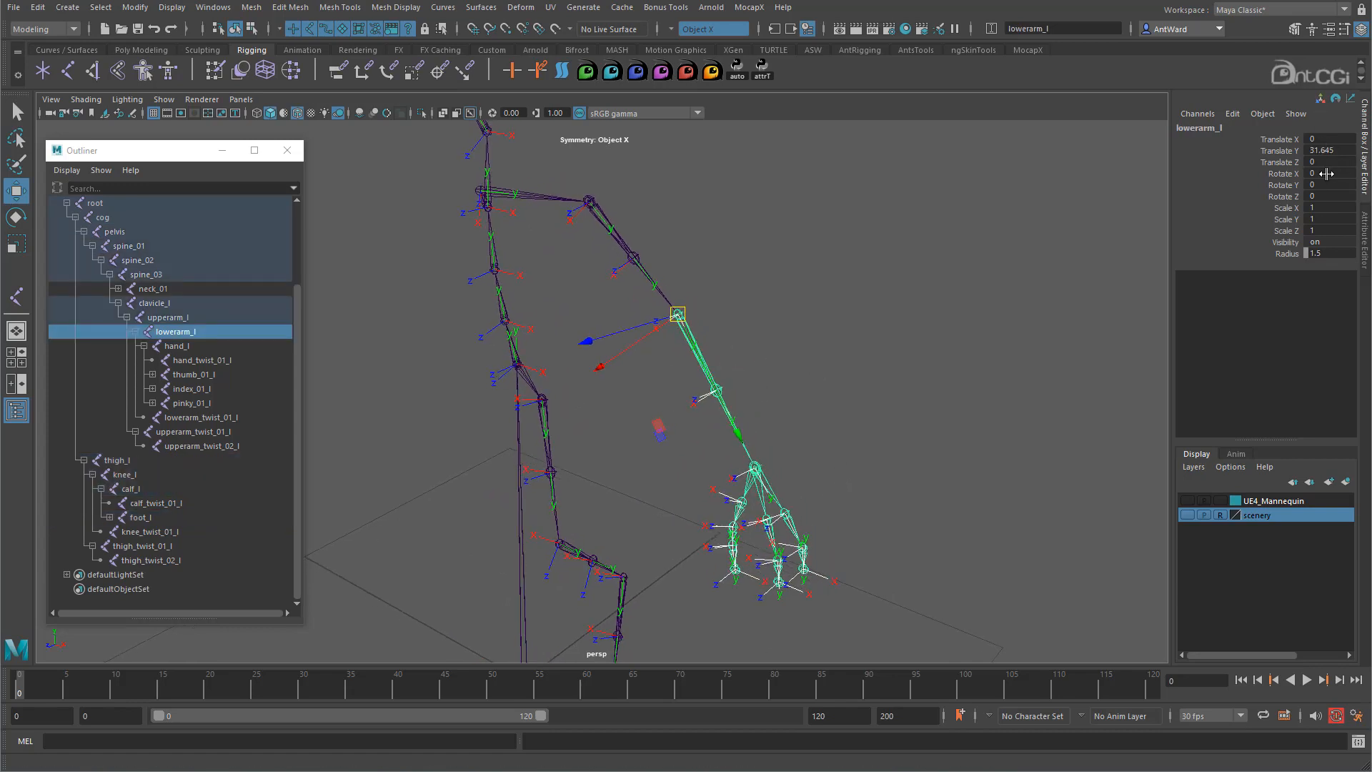
{"action": "left_click_drag", "start_coordinate": [1326, 173], "coordinate": [1317, 196]}
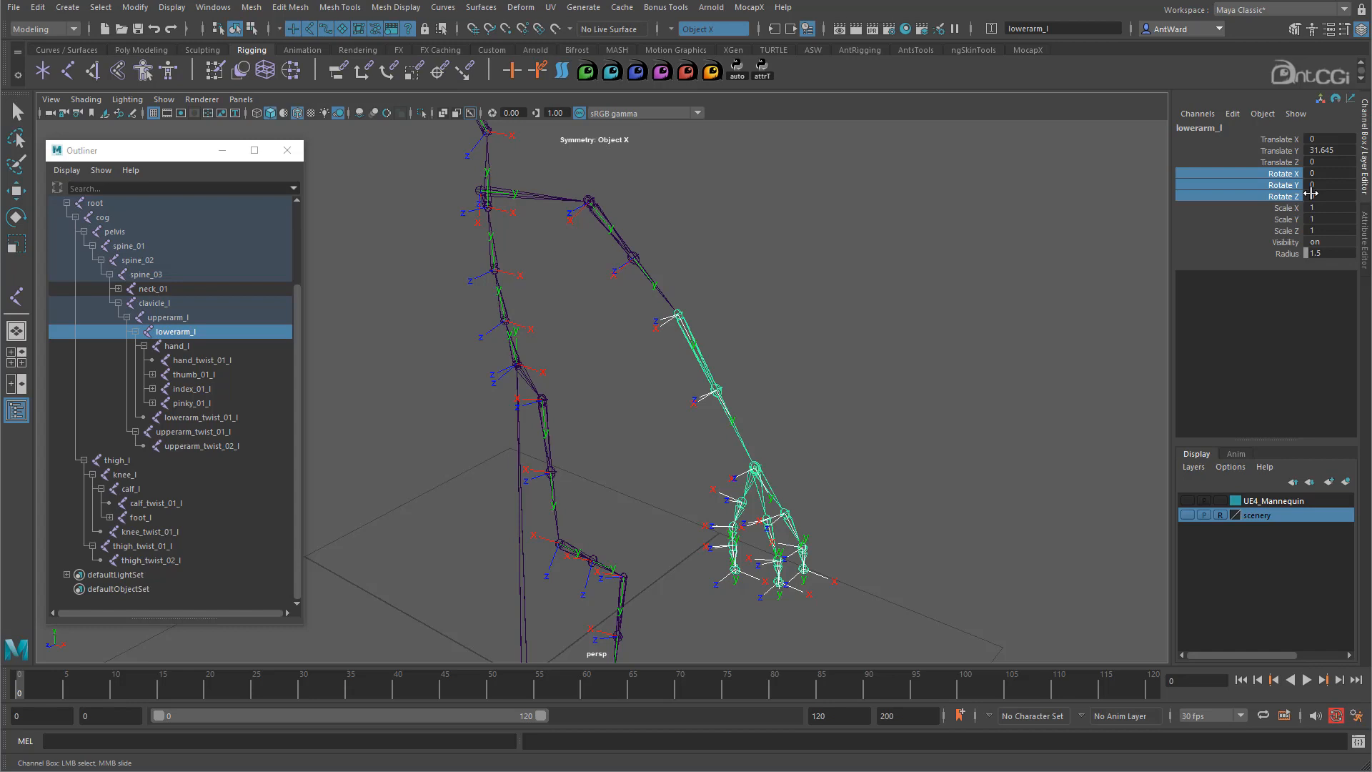
{"action": "right_click_drag", "start_coordinate": [863, 421], "coordinate": [536, 496], "text": "alt"}
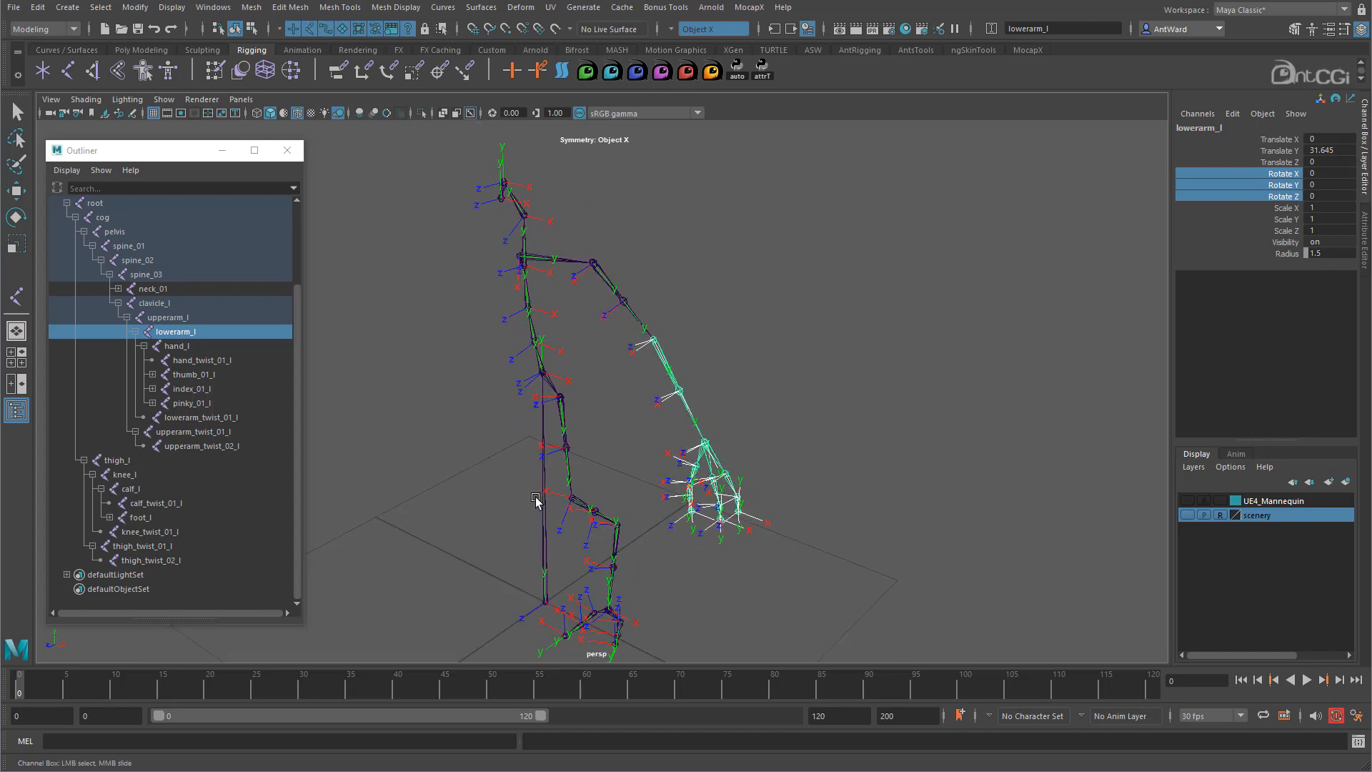
- Freeze only rotation on the whole skeleton from the root joint, then clear the selection
{"action": "left_click", "coordinate": [544, 512]}
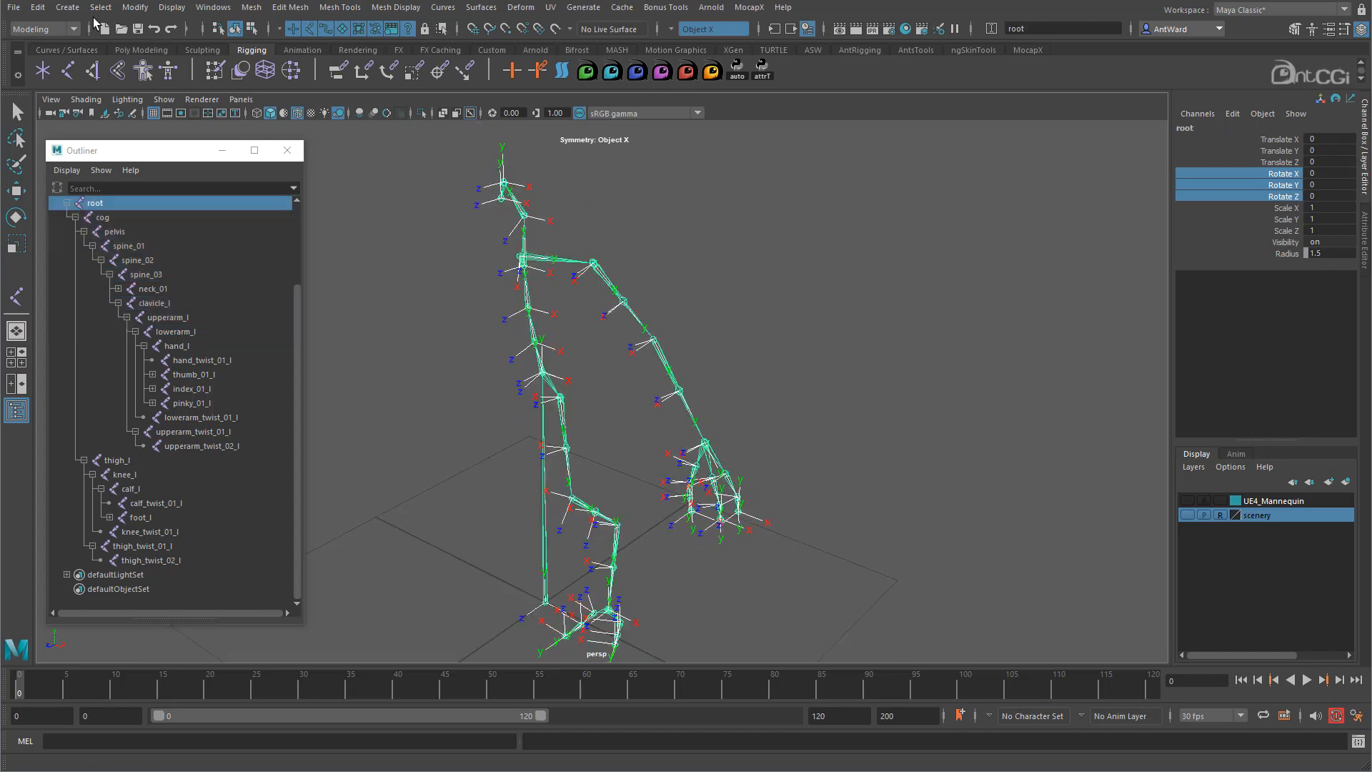
{"action": "left_click", "coordinate": [134, 8]}
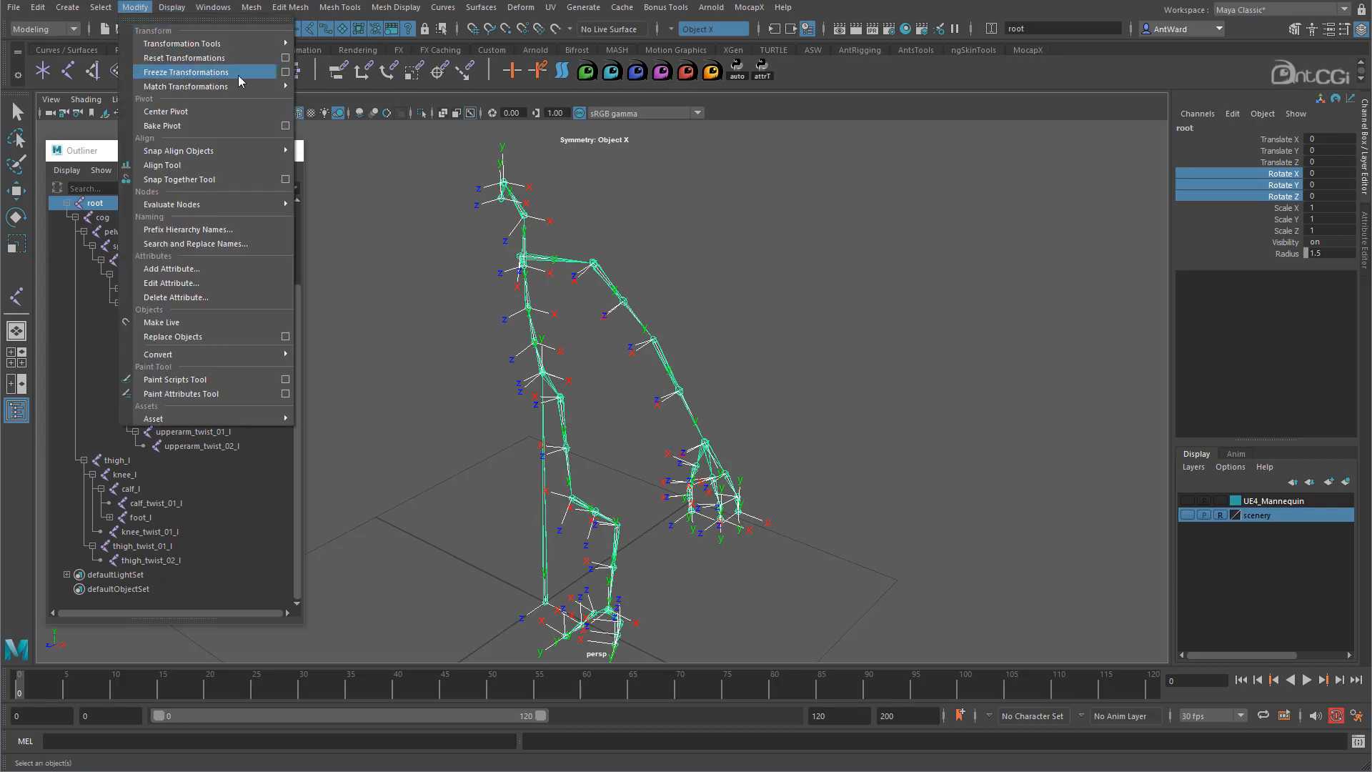
{"action": "left_click", "coordinate": [285, 72]}
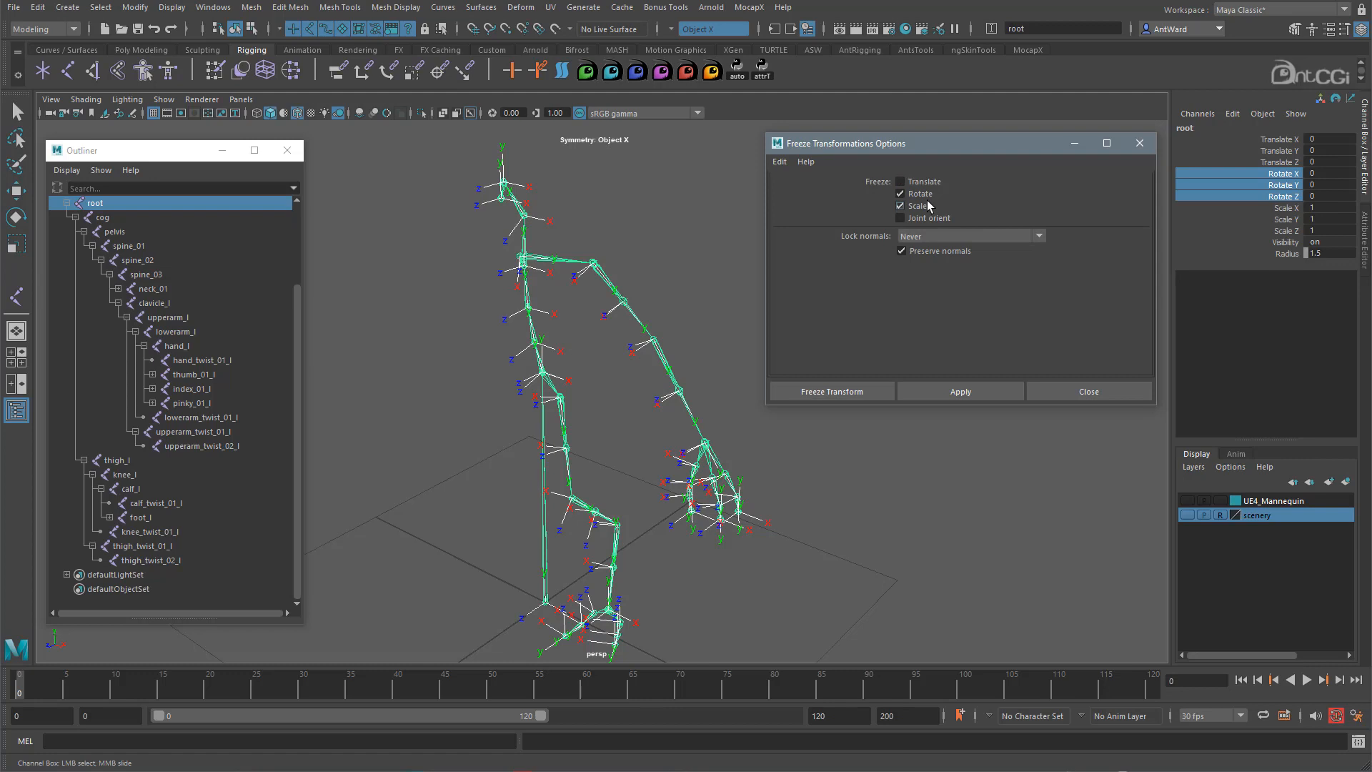
{"action": "left_click", "coordinate": [954, 391]}
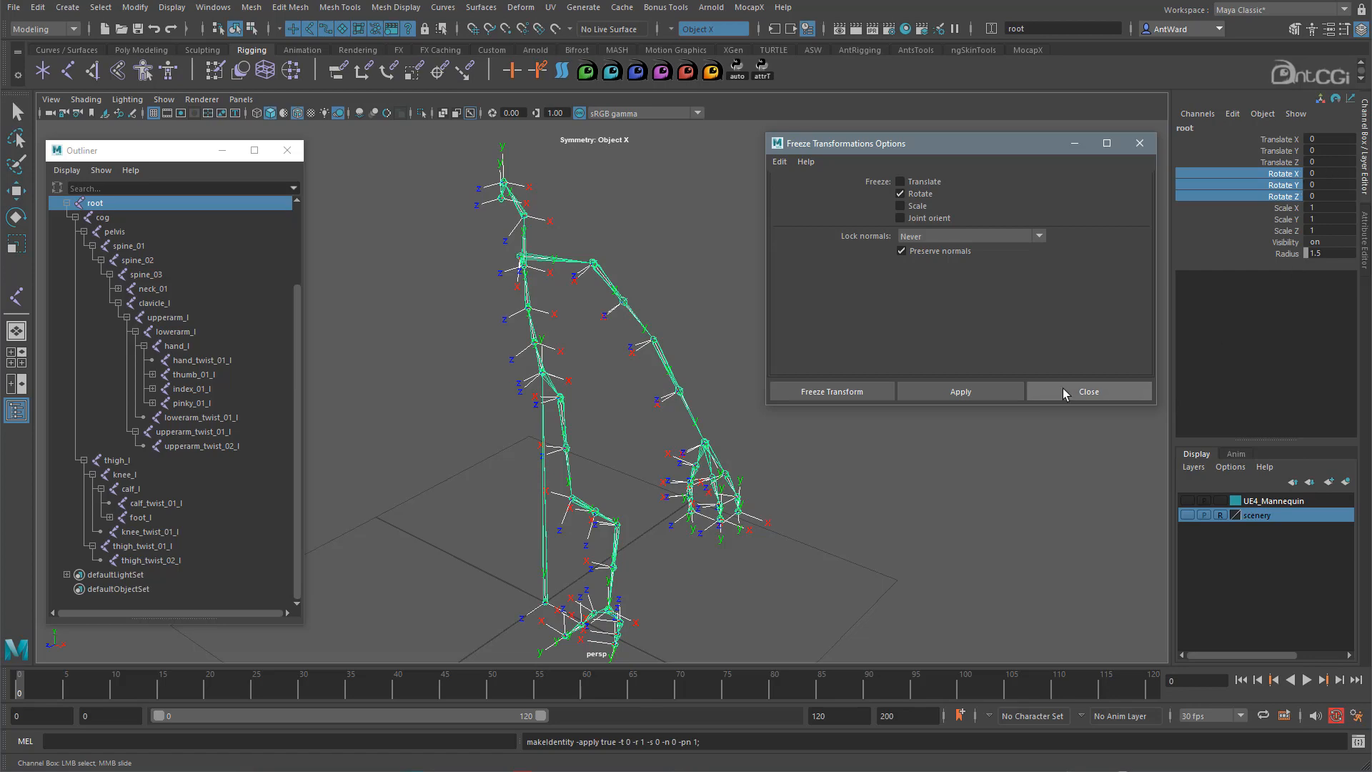
{"action": "left_click", "coordinate": [1102, 396]}
{"action": "left_click_drag", "start_coordinate": [508, 398], "coordinate": [542, 402], "text": "alt"}
{"action": "left_click", "coordinate": [822, 378]}
{"action": "left_click_drag", "start_coordinate": [548, 363], "coordinate": [583, 412], "text": "alt"}
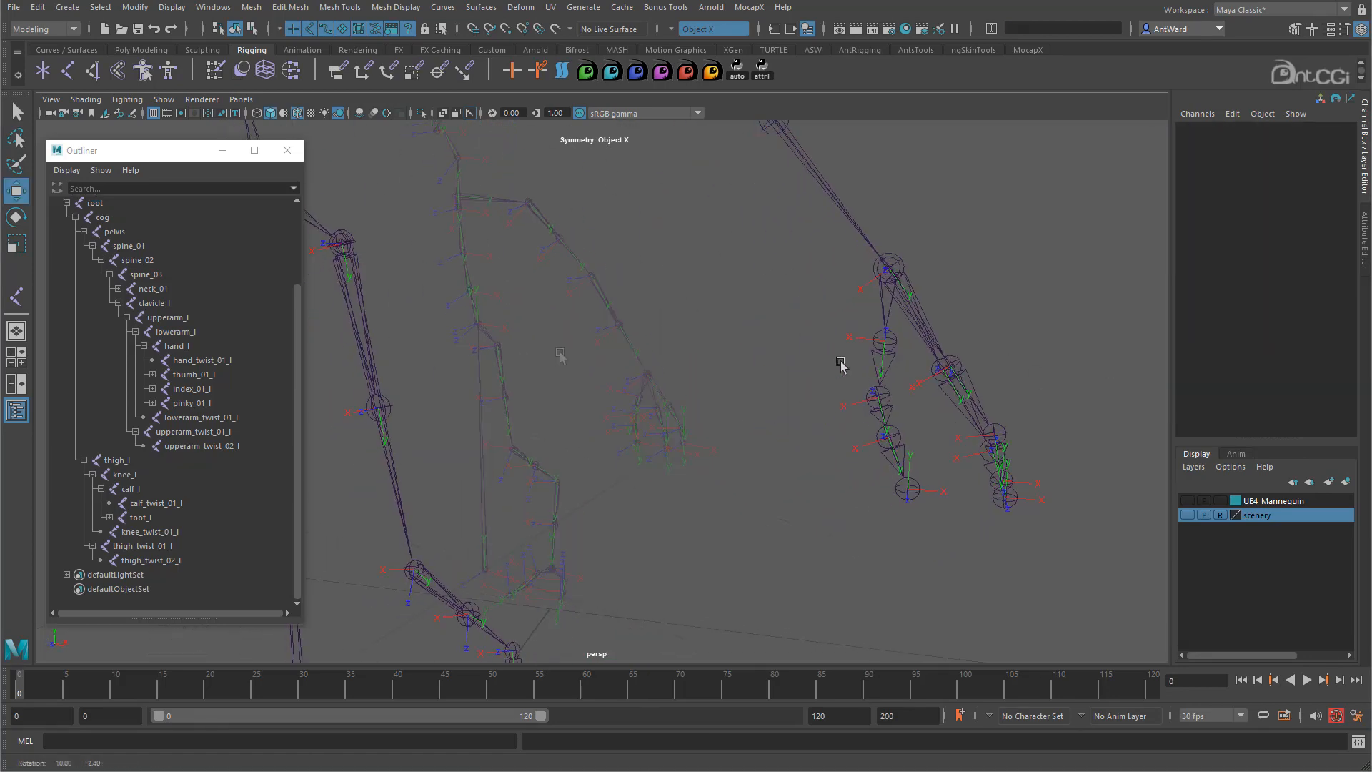
- Select the index and pinky finger joints, test-bend them on Rotate Z, then undo
{"action": "middle_click_drag", "start_coordinate": [841, 365], "coordinate": [673, 367], "text": "alt"}
{"action": "right_click_drag", "start_coordinate": [674, 367], "coordinate": [818, 359], "text": "alt"}
{"action": "left_click_drag", "start_coordinate": [818, 359], "coordinate": [726, 352], "text": "alt"}
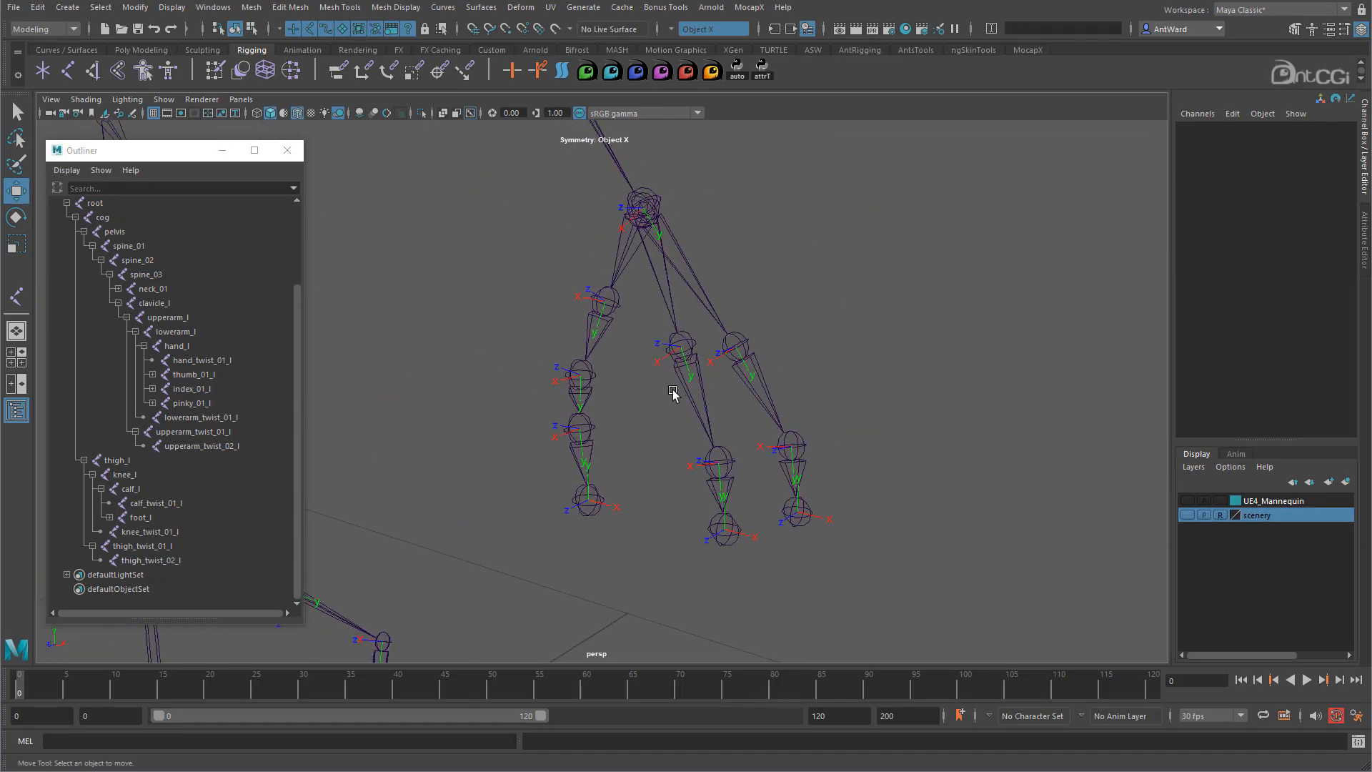
{"action": "left_click_drag", "start_coordinate": [676, 392], "coordinate": [833, 394]}
{"action": "left_click_drag", "start_coordinate": [831, 472], "coordinate": [735, 493]}
{"action": "key", "text": "e"}
{"action": "left_click_drag", "start_coordinate": [882, 409], "coordinate": [919, 405], "text": "alt"}
{"action": "left_click", "coordinate": [1285, 196]}
{"action": "middle_click_drag", "start_coordinate": [943, 221], "coordinate": [1072, 222]}
{"action": "key", "text": "ctrl+z"}
{"action": "key", "text": "ctrl+z"}
{"action": "key", "text": "ctrl+z"}
{"action": "key", "text": "ctrl+z"}
{"action": "key", "text": "ctrl+z"}
{"action": "key", "text": "ctrl+z"}
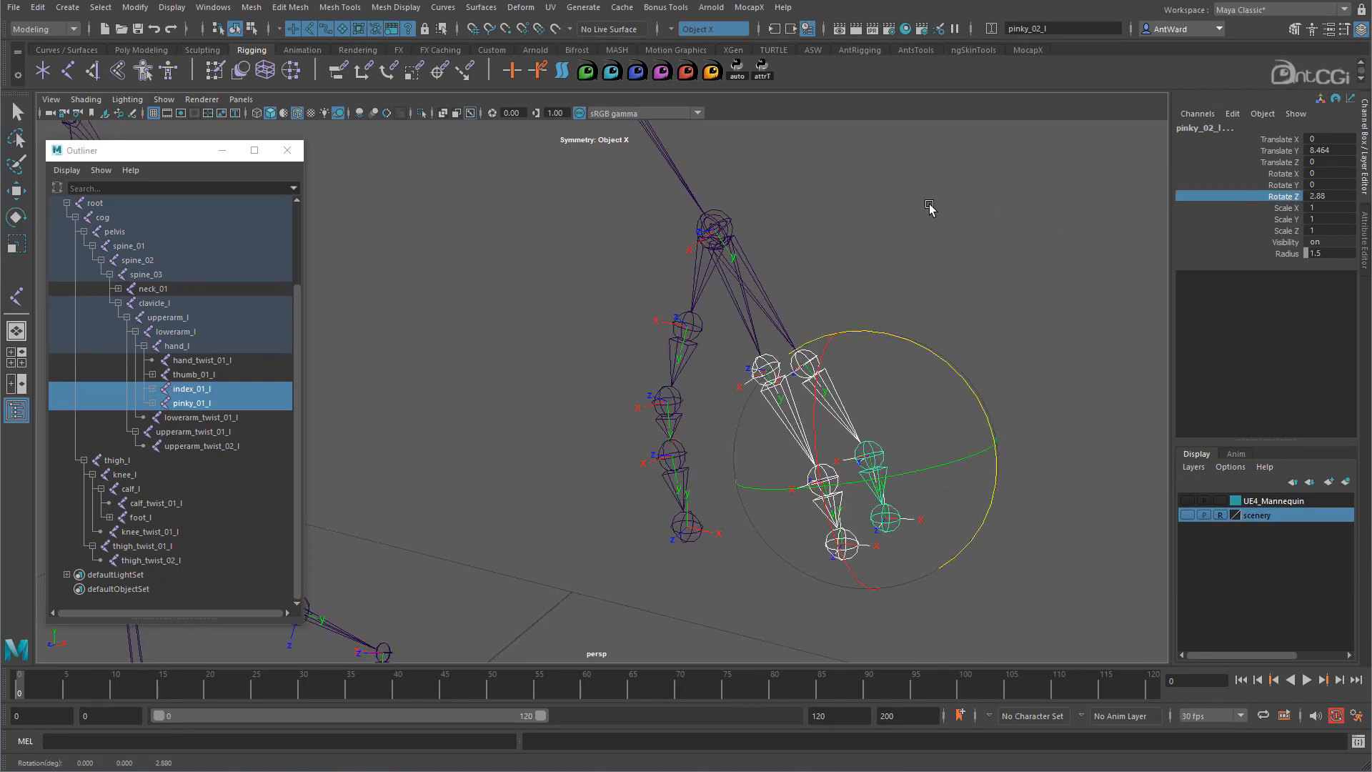
- Add the thumb chain to the selection and bend thumb, index and pinky -45 on Z
{"action": "left_click", "coordinate": [696, 333], "text": "shift"}
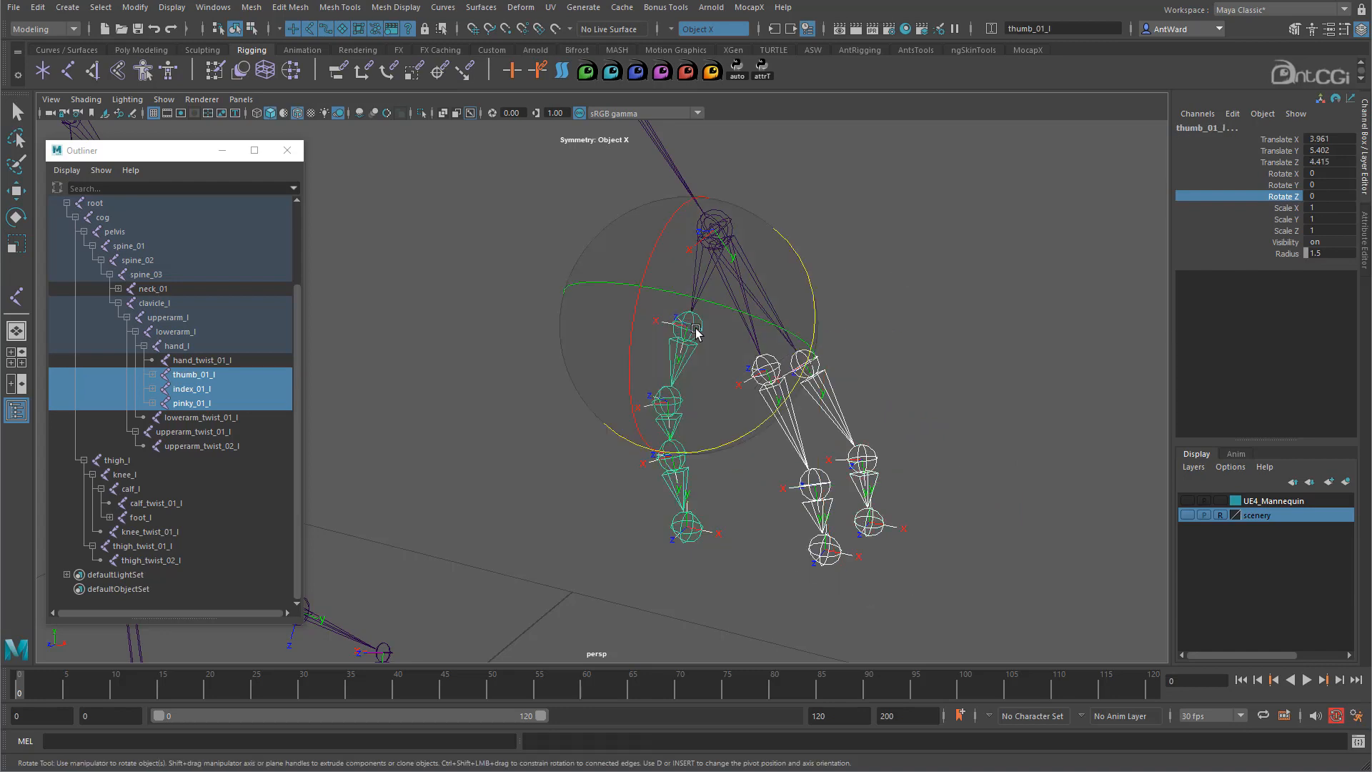
{"action": "key", "text": "w"}
{"action": "left_click", "coordinate": [680, 407]}
{"action": "left_click", "coordinate": [685, 456]}
{"action": "key", "text": "e"}
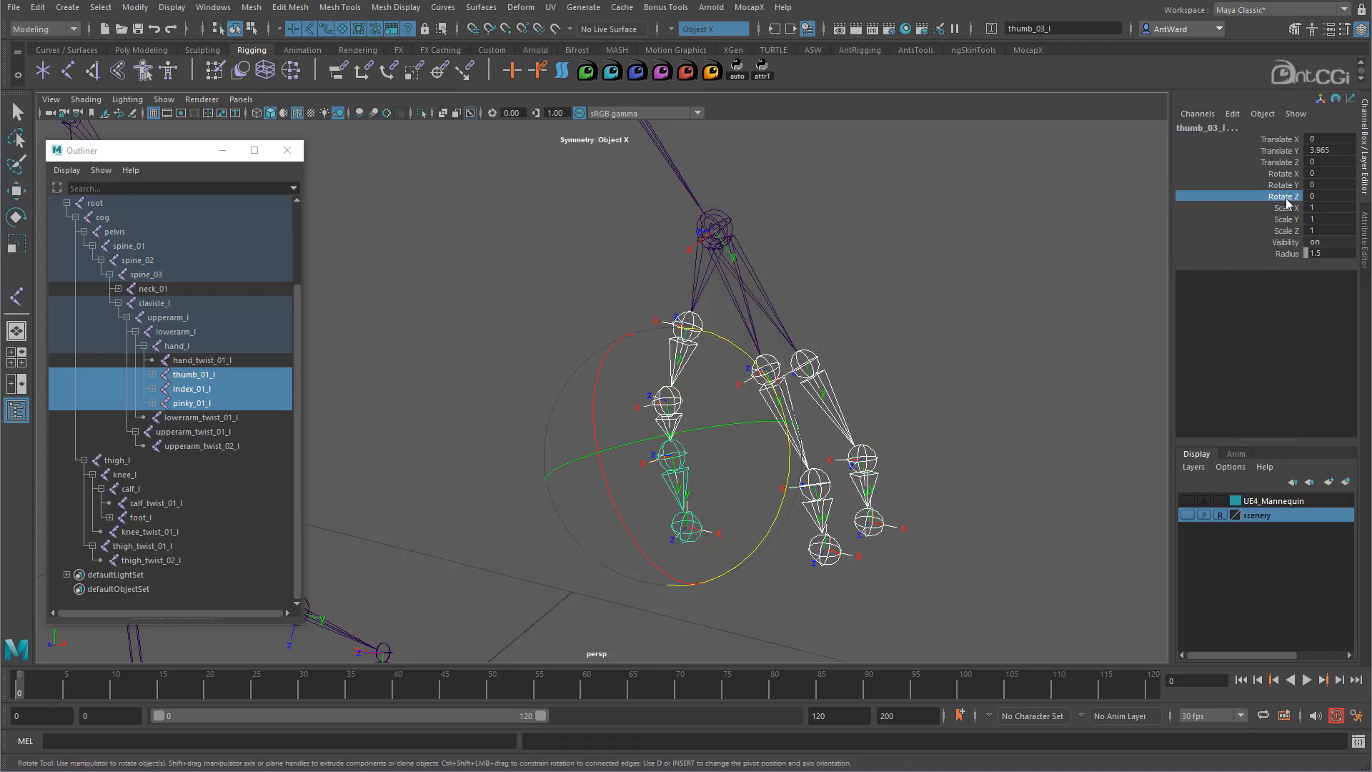
{"action": "middle_click_drag", "start_coordinate": [879, 262], "coordinate": [695, 343]}
- Show the polygon hand mesh in the viewport and undo the -45° finger bend
{"action": "left_click_drag", "start_coordinate": [575, 406], "coordinate": [693, 401], "text": "alt"}
{"action": "left_click", "coordinate": [164, 99]}
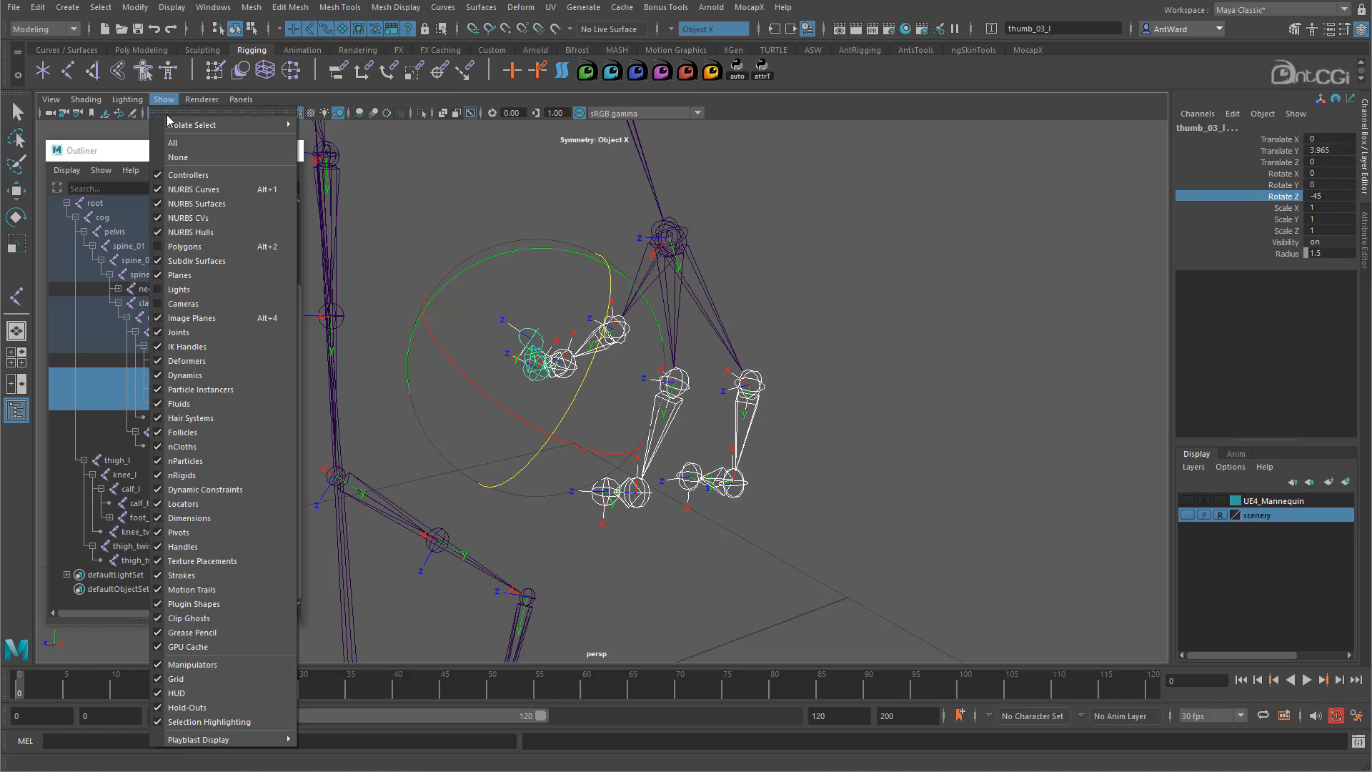
{"action": "left_click", "coordinate": [180, 250]}
{"action": "left_click_drag", "start_coordinate": [564, 418], "coordinate": [610, 370], "text": "alt"}
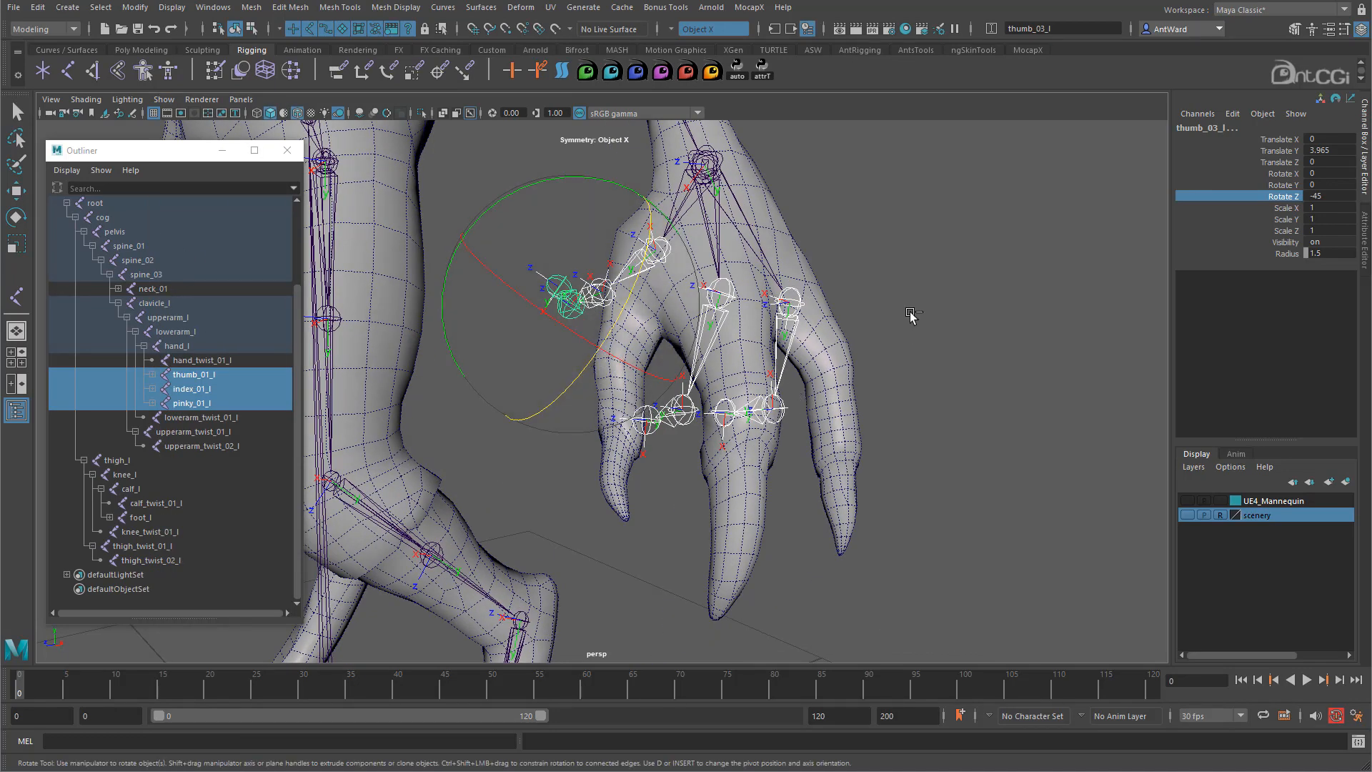
{"action": "key", "text": "ctrl+z"}
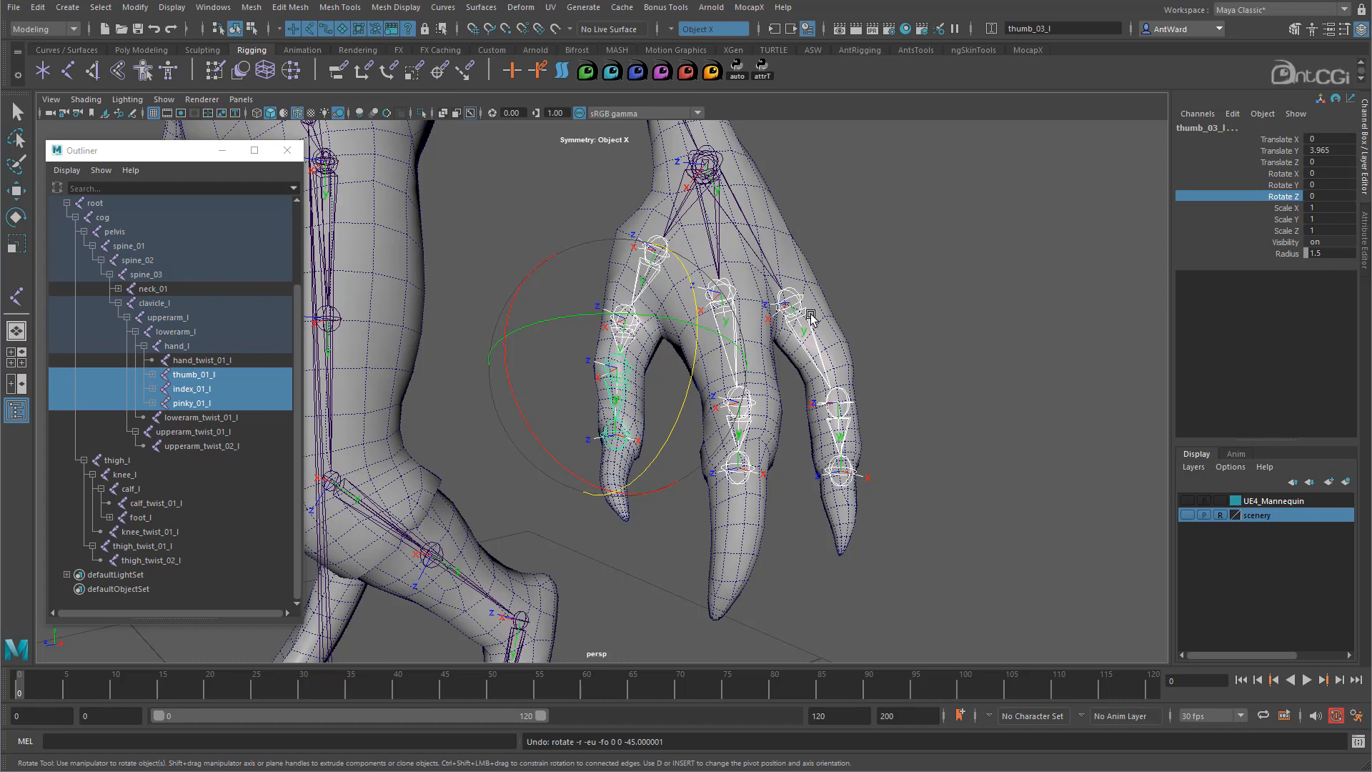
- Deselect the finger joints and select thumb_01_l alone
{"action": "left_click_drag", "start_coordinate": [811, 317], "coordinate": [836, 355], "text": "alt"}
{"action": "right_click_drag", "start_coordinate": [836, 356], "coordinate": [908, 315], "text": "alt"}
{"action": "key", "text": "w"}
{"action": "left_click", "coordinate": [980, 258]}
{"action": "left_click_drag", "start_coordinate": [979, 258], "coordinate": [912, 266], "text": "alt"}
{"action": "left_click", "coordinate": [674, 278]}
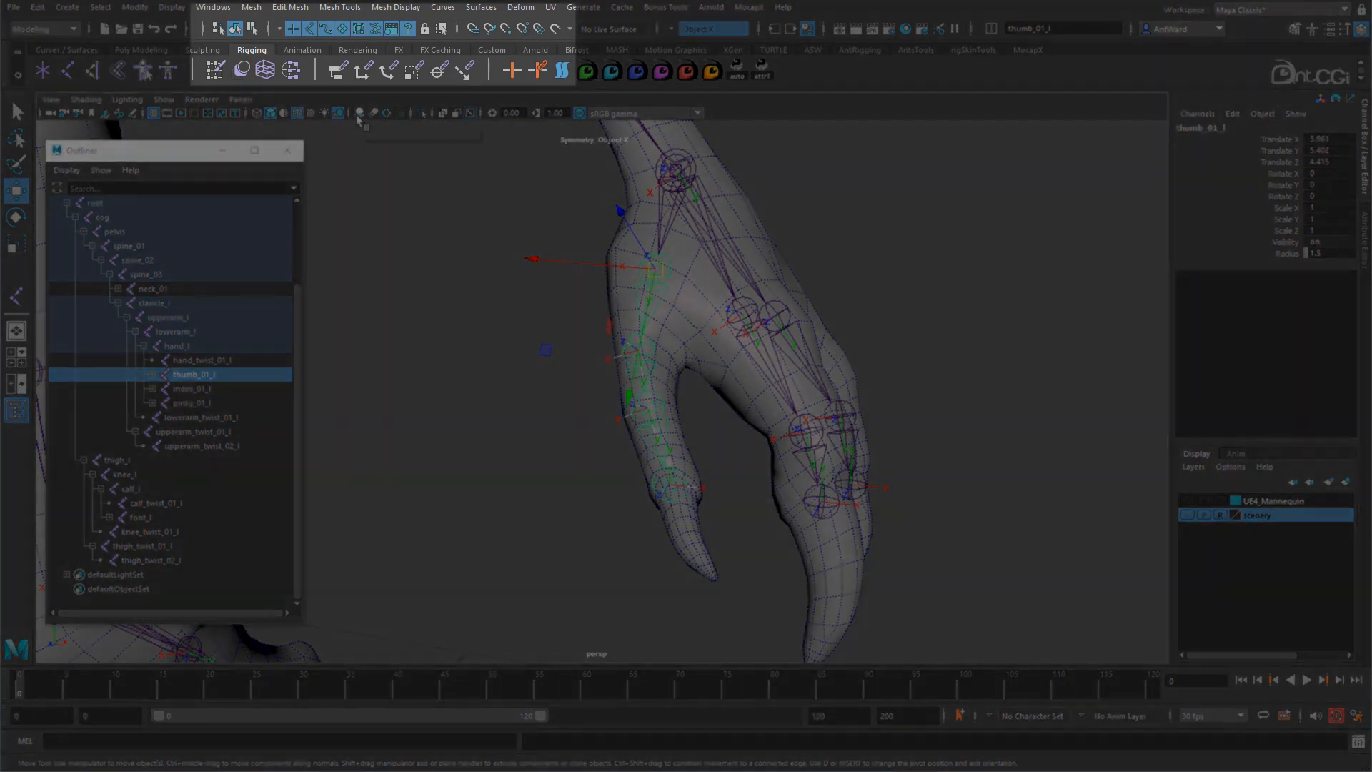
- In component mode, make local rotation axes selectable and pick thumb_03_l's axis
{"action": "key", "text": "F8"}
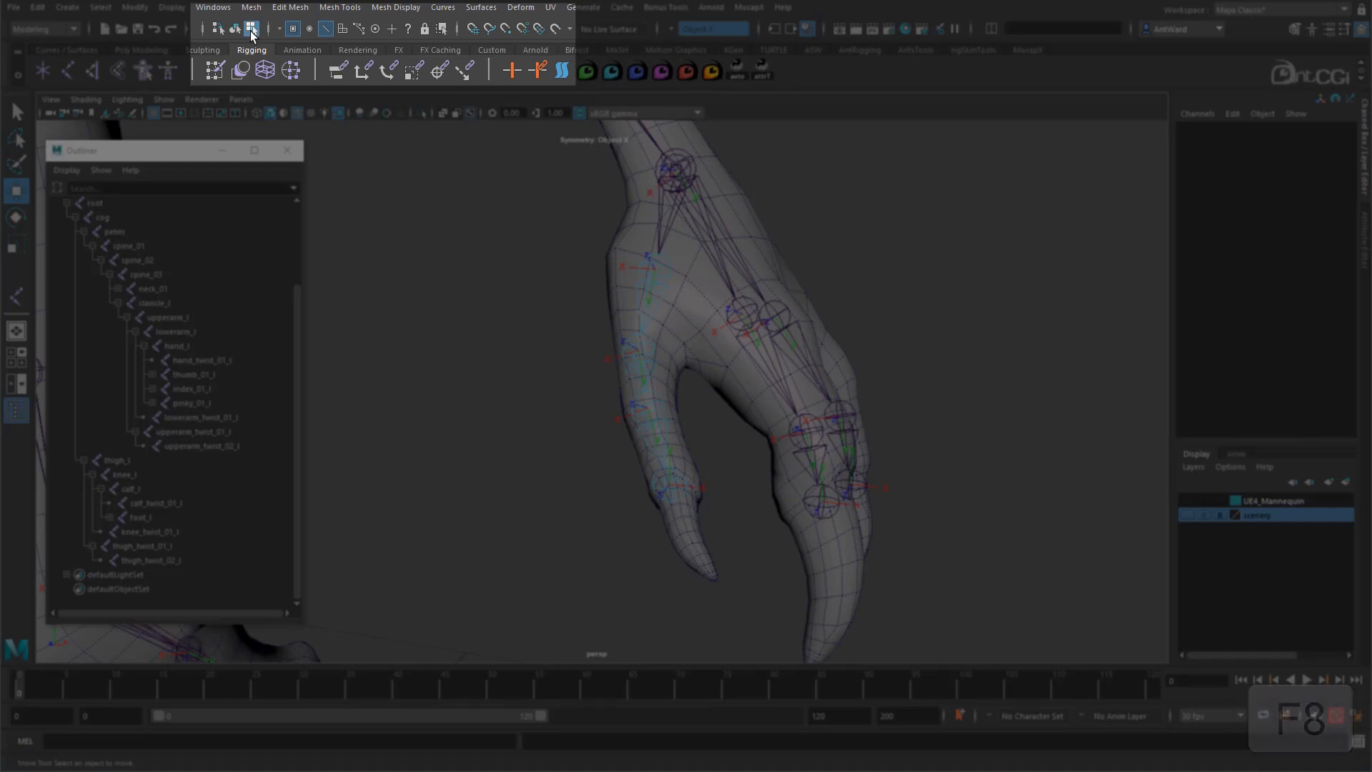
{"action": "right_click", "coordinate": [408, 30]}
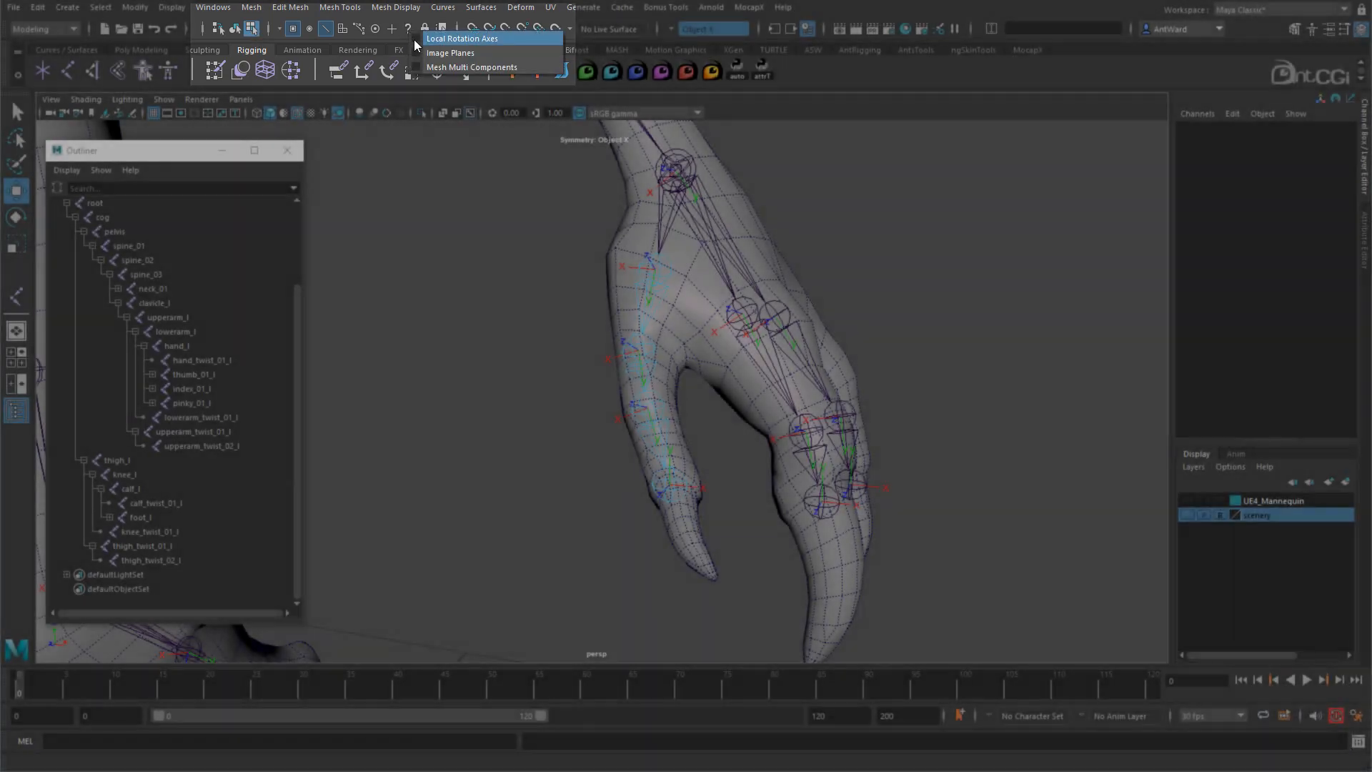
{"action": "left_click", "coordinate": [426, 39]}
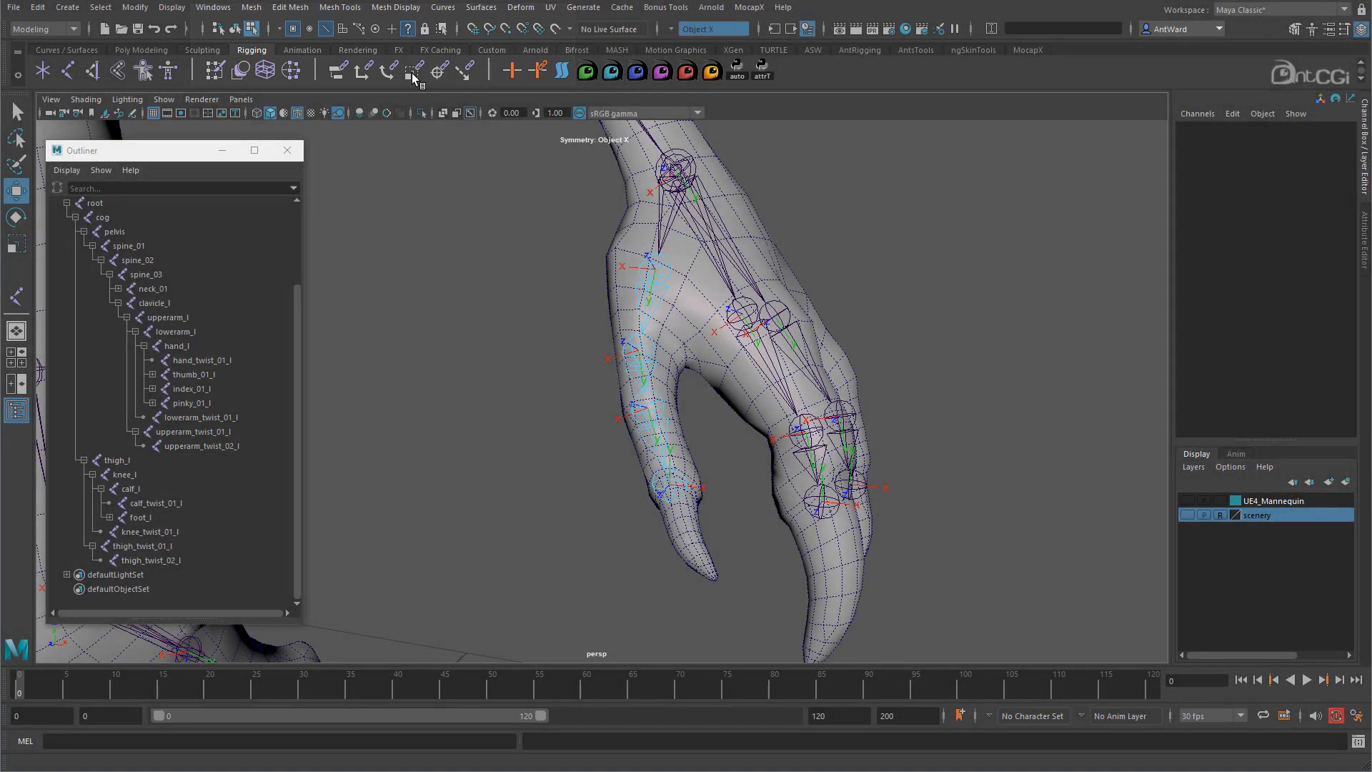
{"action": "left_click", "coordinate": [656, 268]}
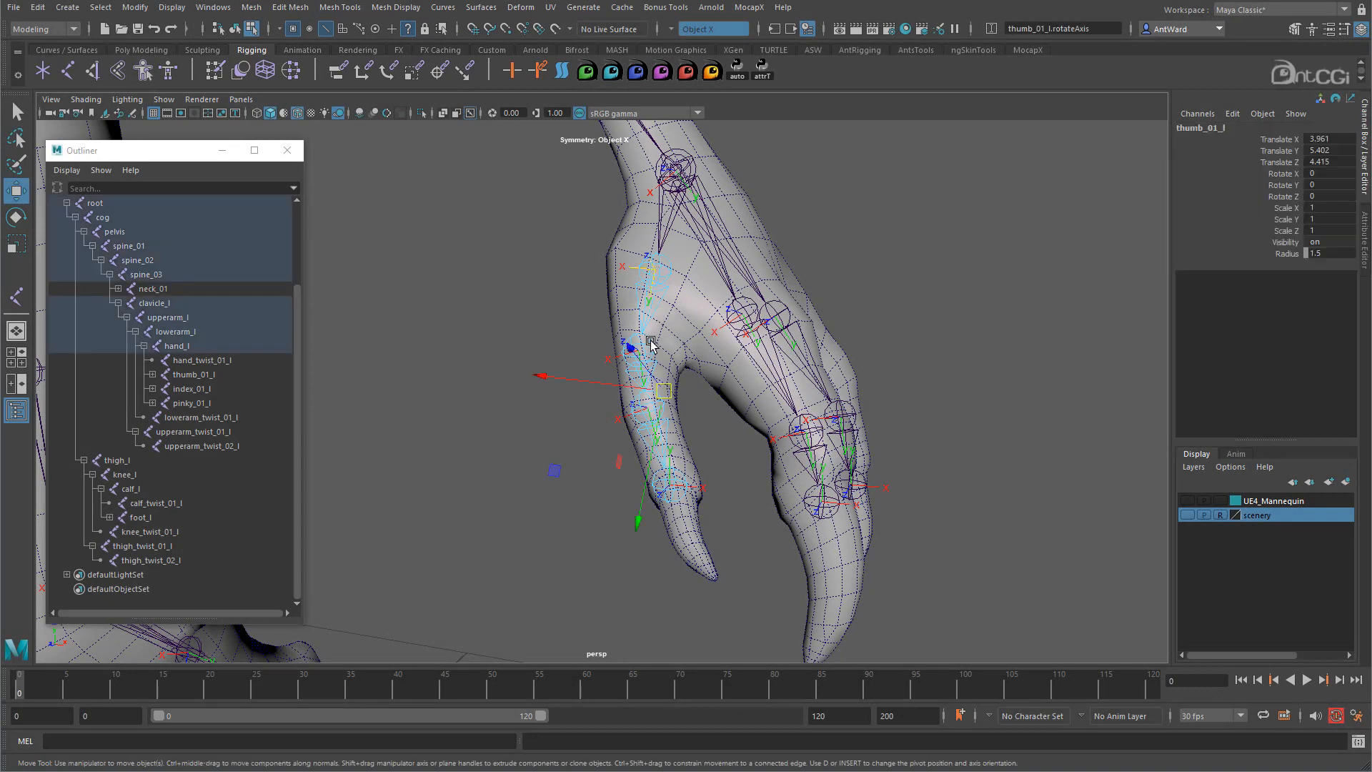
{"action": "key", "text": "t"}
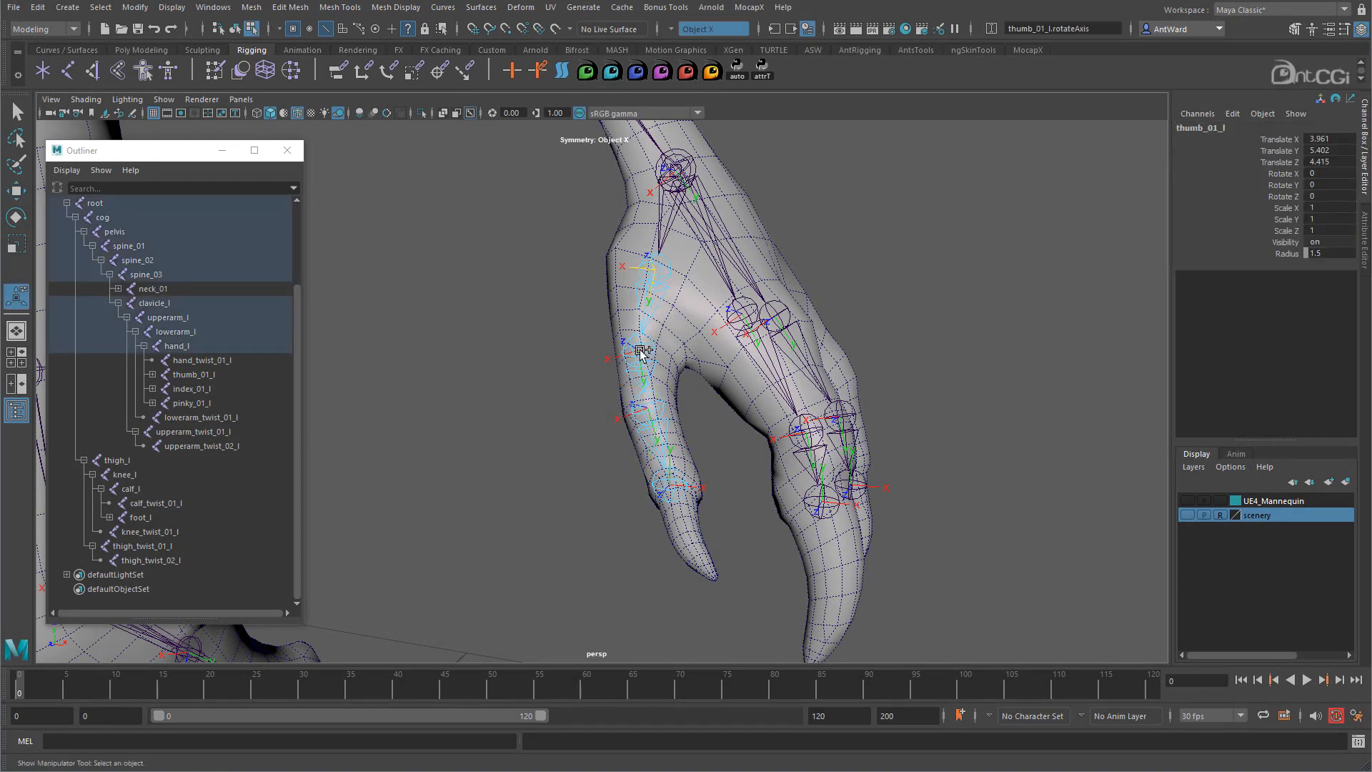
{"action": "left_click", "coordinate": [641, 352]}
{"action": "left_click", "coordinate": [645, 410]}
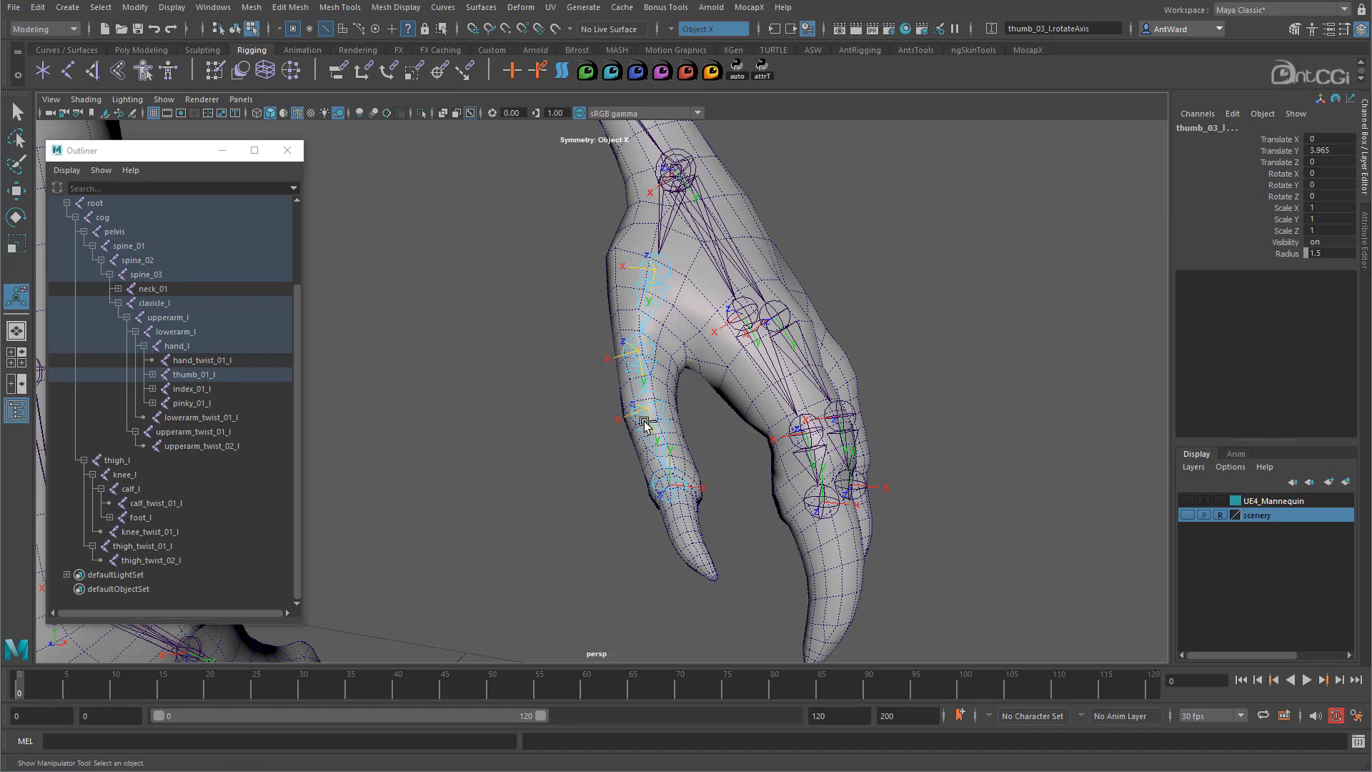
- Rotate thumb_03_l's local rotation axis to realign it with the thumb
{"action": "left_click_drag", "start_coordinate": [678, 474], "coordinate": [654, 435], "text": "alt"}
{"action": "key", "text": "e"}
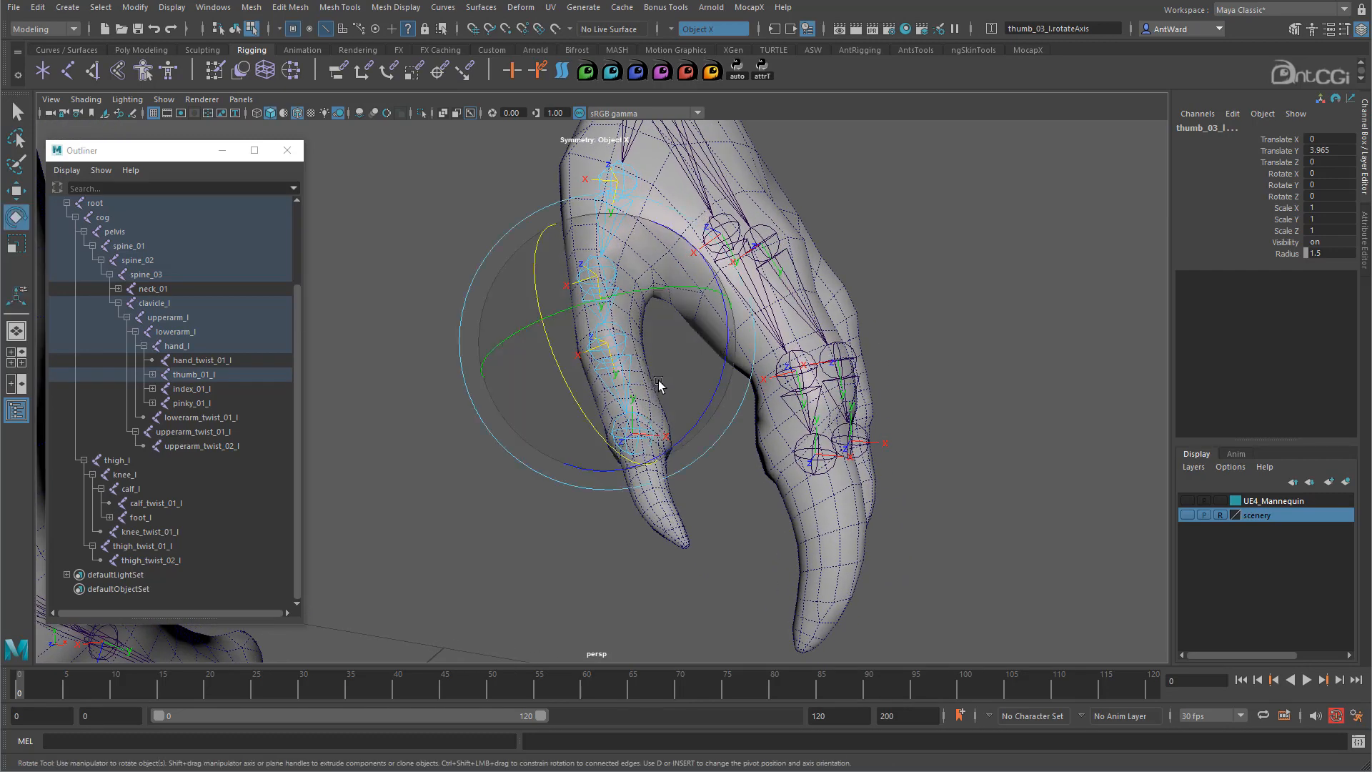
{"action": "left_click_drag", "start_coordinate": [658, 386], "coordinate": [715, 304], "text": "alt"}
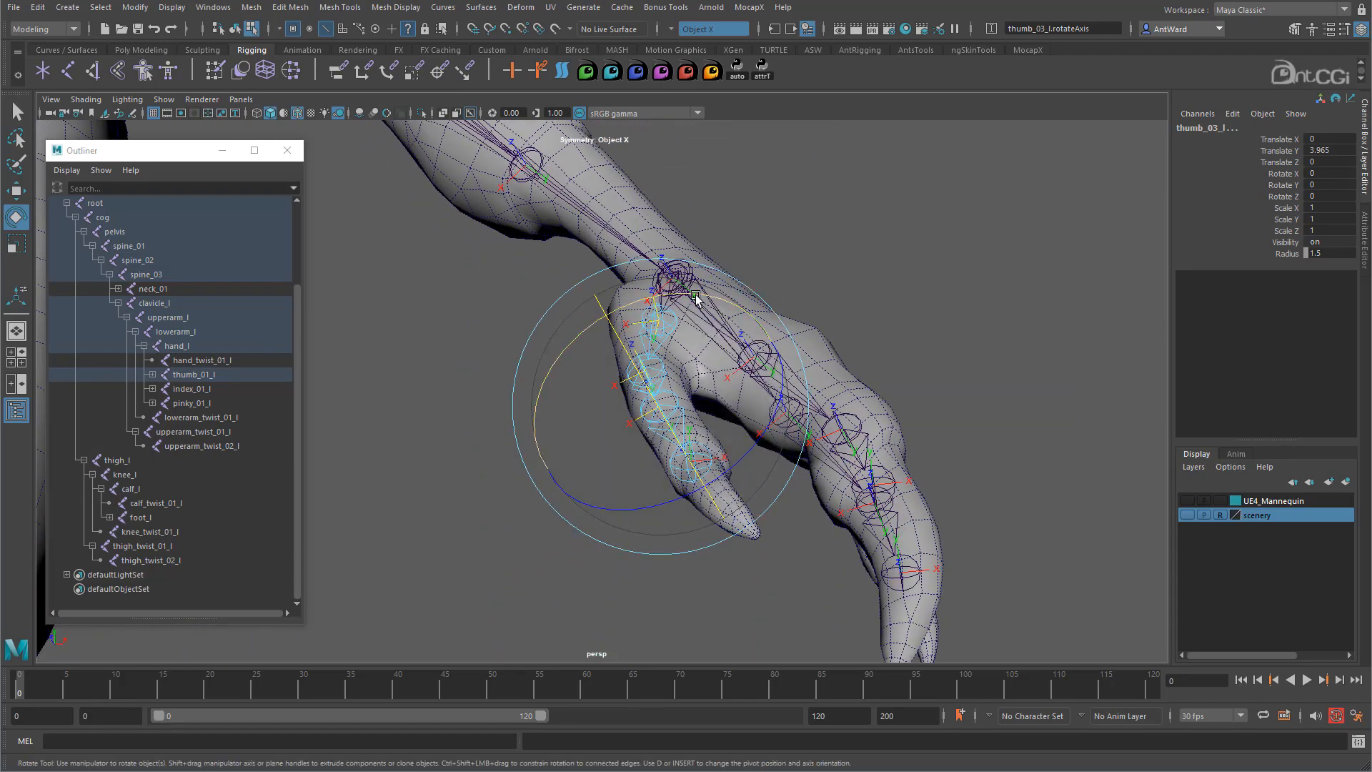
{"action": "left_click", "coordinate": [695, 298]}
{"action": "left_click_drag", "start_coordinate": [634, 302], "coordinate": [418, 381]}
{"action": "left_click_drag", "start_coordinate": [820, 420], "coordinate": [751, 379], "text": "alt"}
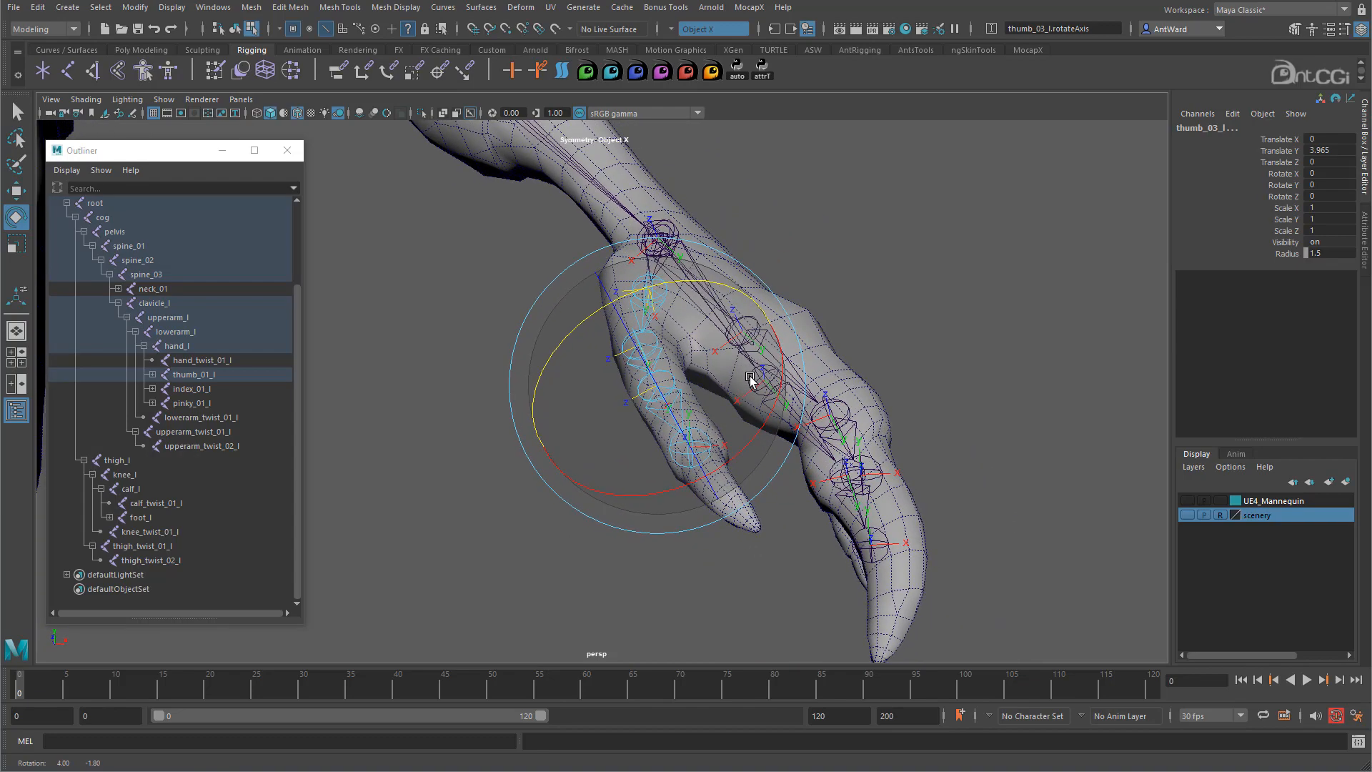
{"action": "left_click_drag", "start_coordinate": [634, 292], "coordinate": [800, 259]}
- Return to Move, bring up the viewport Show filters, and leave component mode
{"action": "key", "text": "w"}
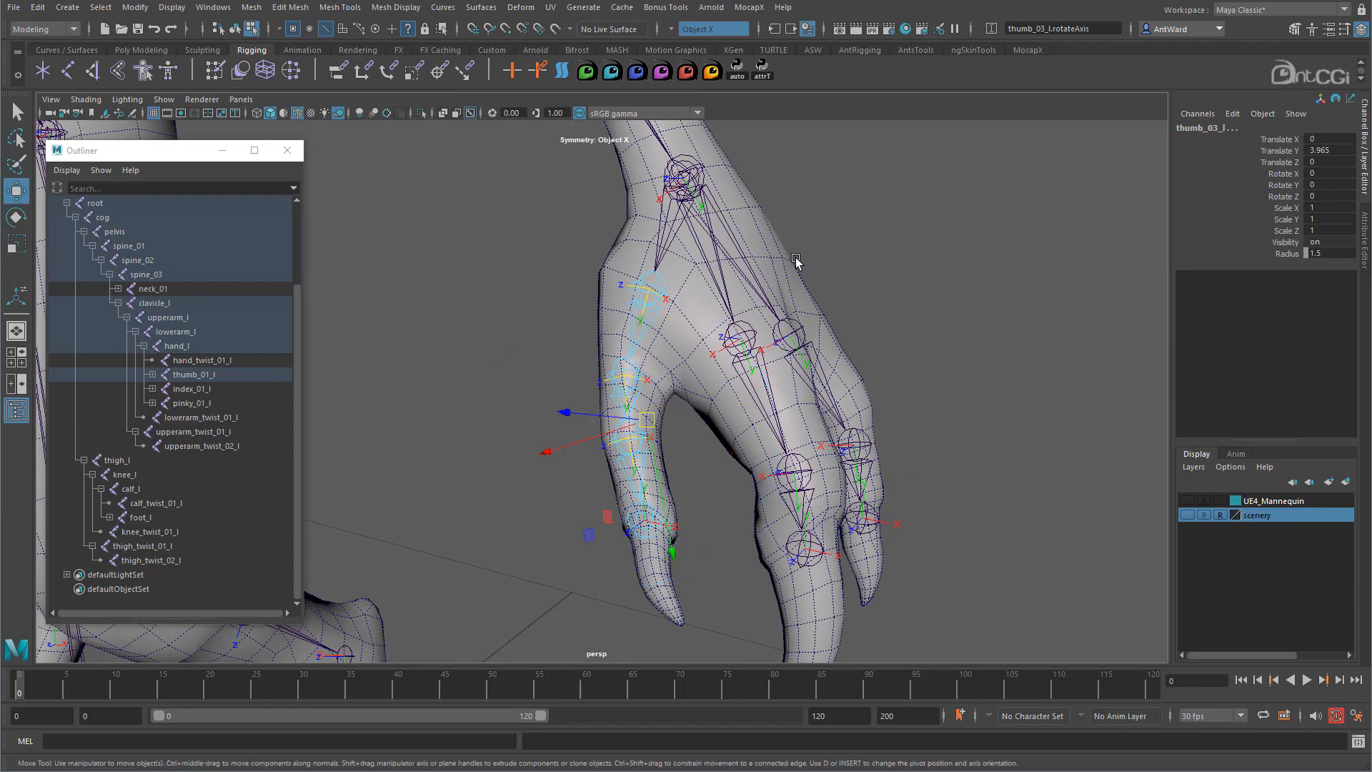
{"action": "right_click", "coordinate": [657, 285]}
{"action": "left_click", "coordinate": [164, 99]}
{"action": "key", "text": "F8"}
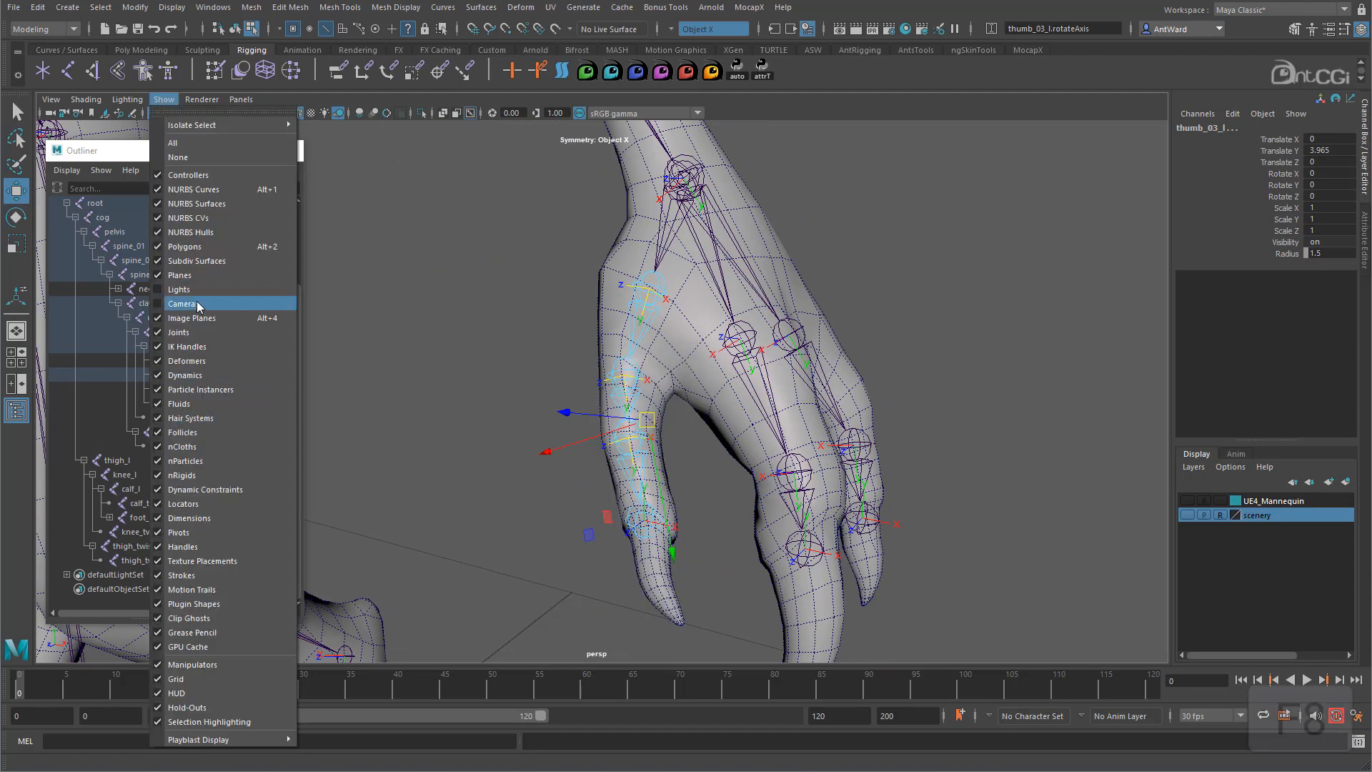
- Hide polygons in the viewport and select thumb_01_l, zooming in on the thumb
{"action": "left_click", "coordinate": [199, 251]}
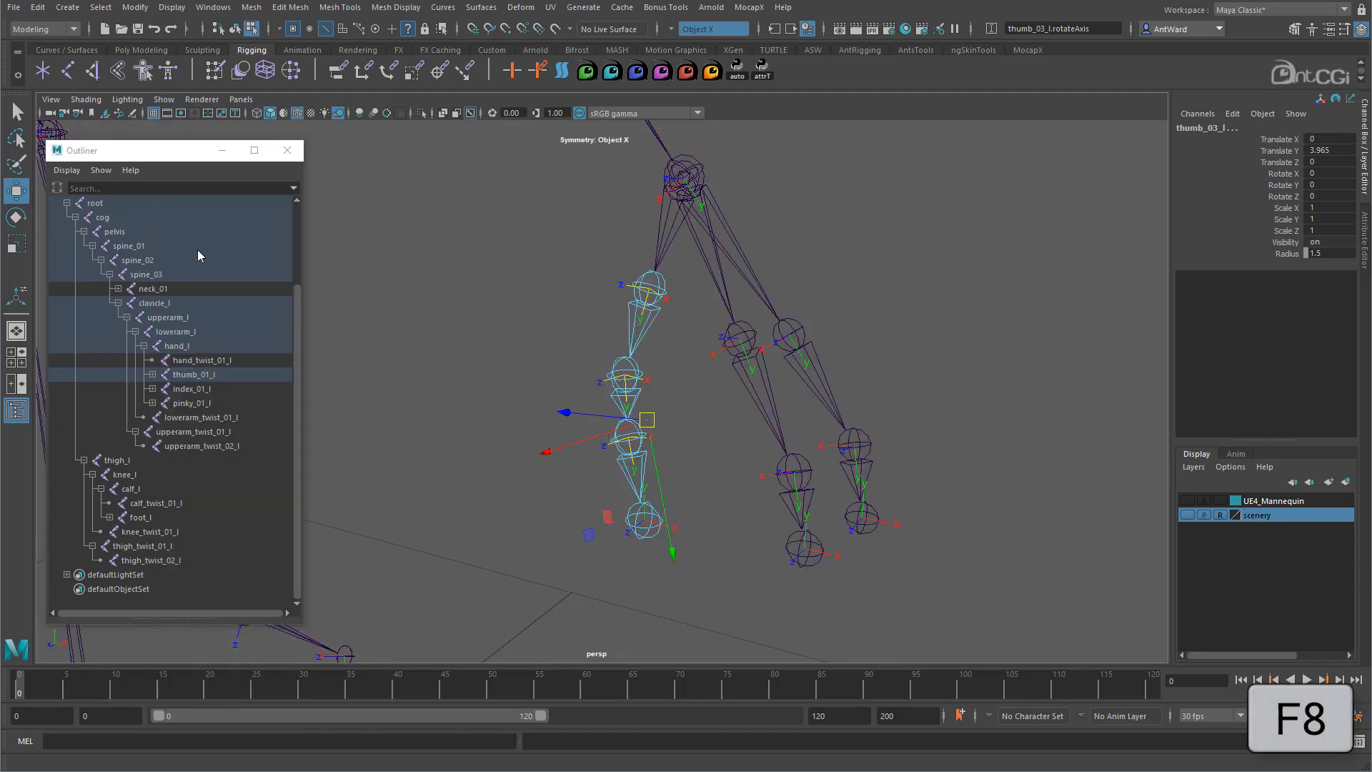
{"action": "left_click", "coordinate": [236, 31]}
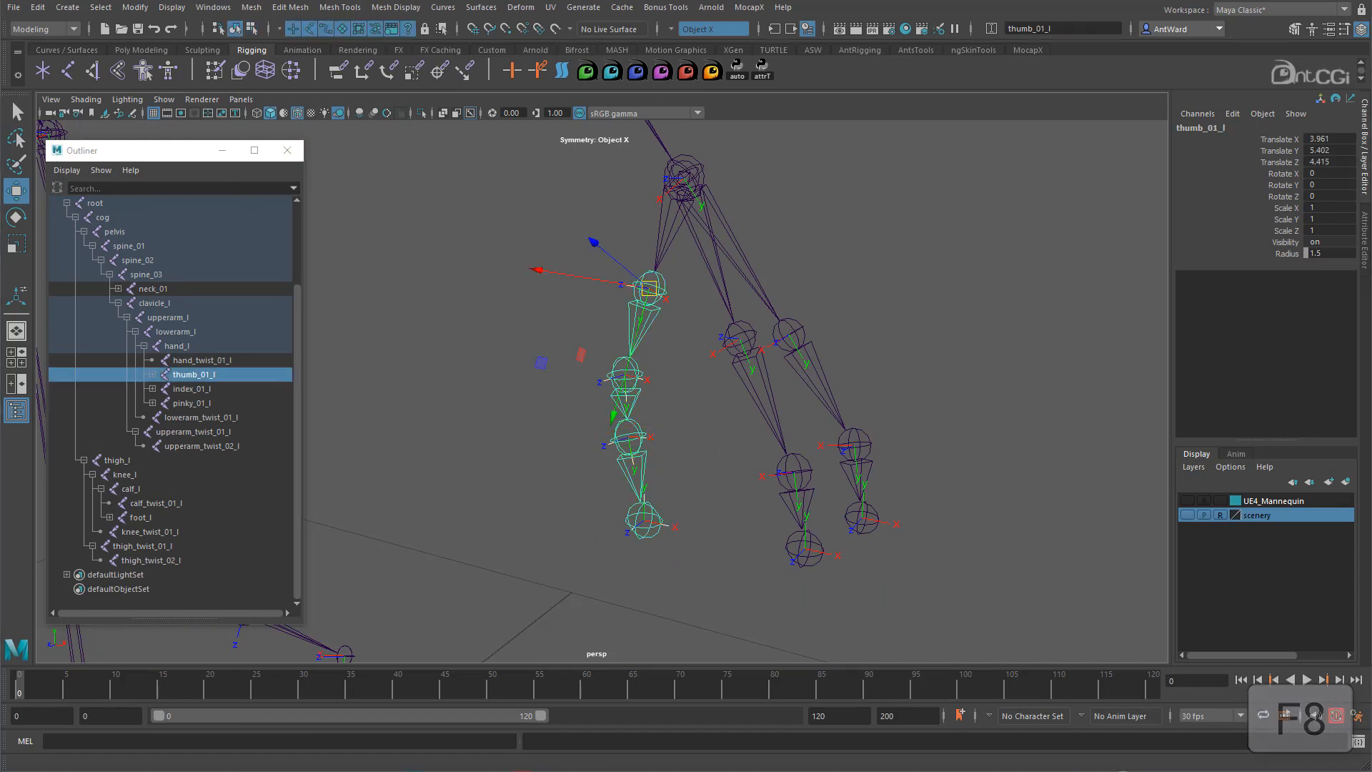
{"action": "left_click_drag", "start_coordinate": [729, 393], "coordinate": [638, 417], "text": "alt"}
{"action": "right_click_drag", "start_coordinate": [638, 416], "coordinate": [905, 426], "text": "alt"}
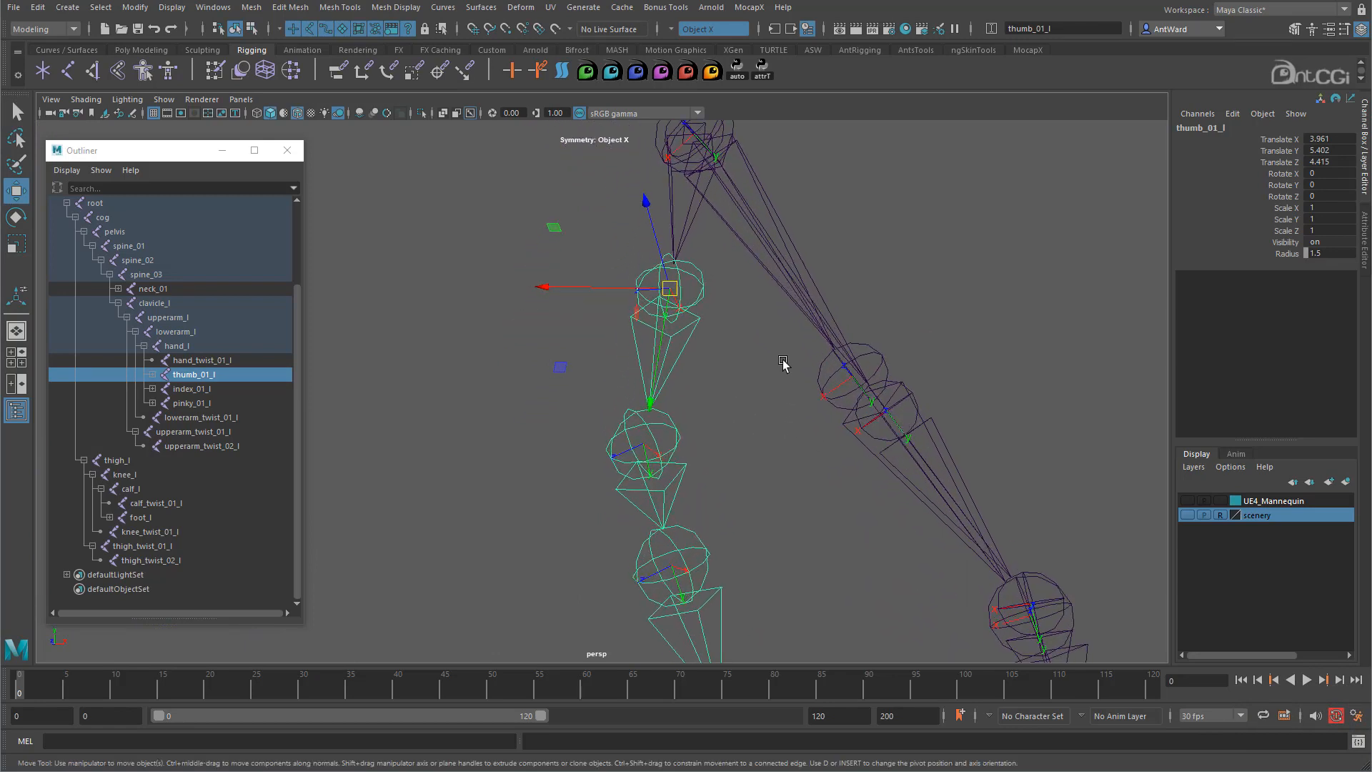
- Toggle thumb_01_l between Rotate and Move manipulators, then recentre the hand joints
{"action": "key", "text": "e"}
{"action": "key", "text": "w"}
{"action": "key", "text": "e"}
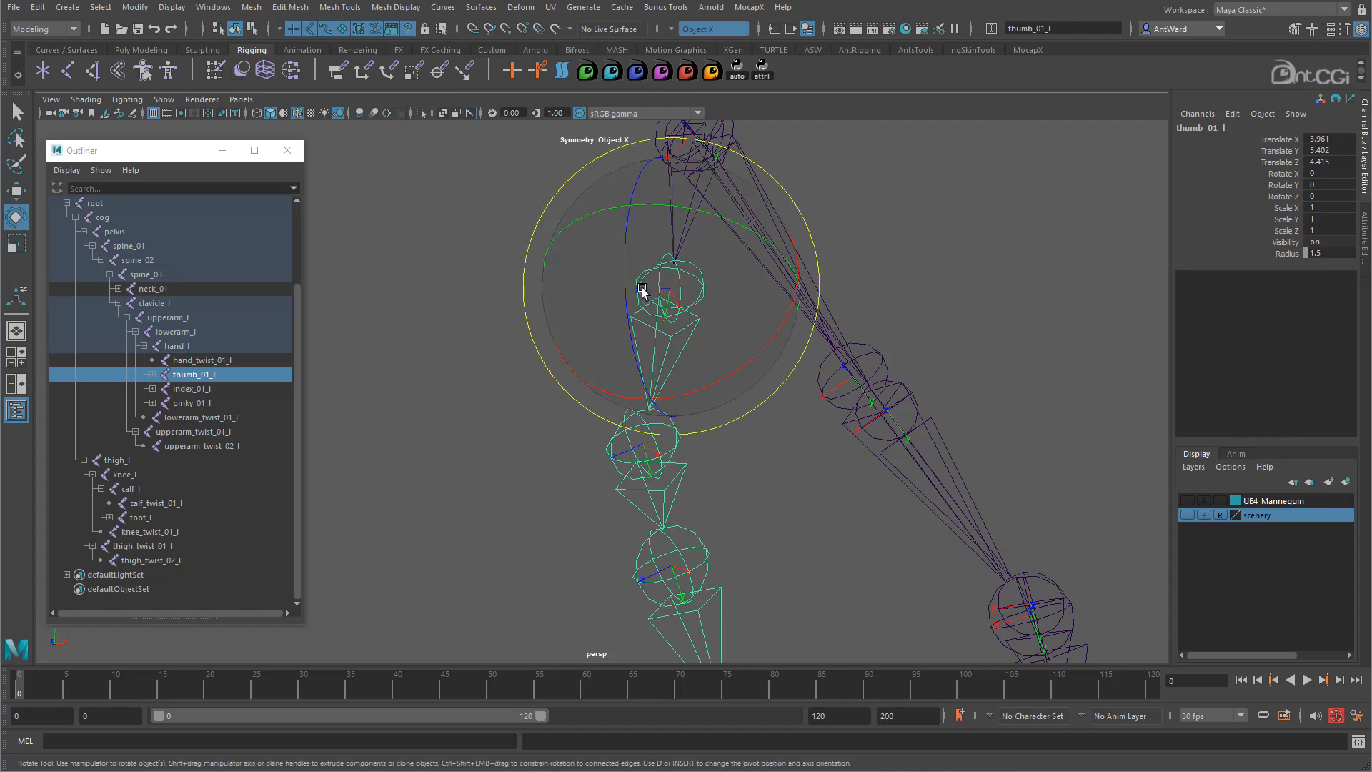
{"action": "key", "text": "w"}
{"action": "left_click_drag", "start_coordinate": [689, 303], "coordinate": [668, 418], "text": "alt"}
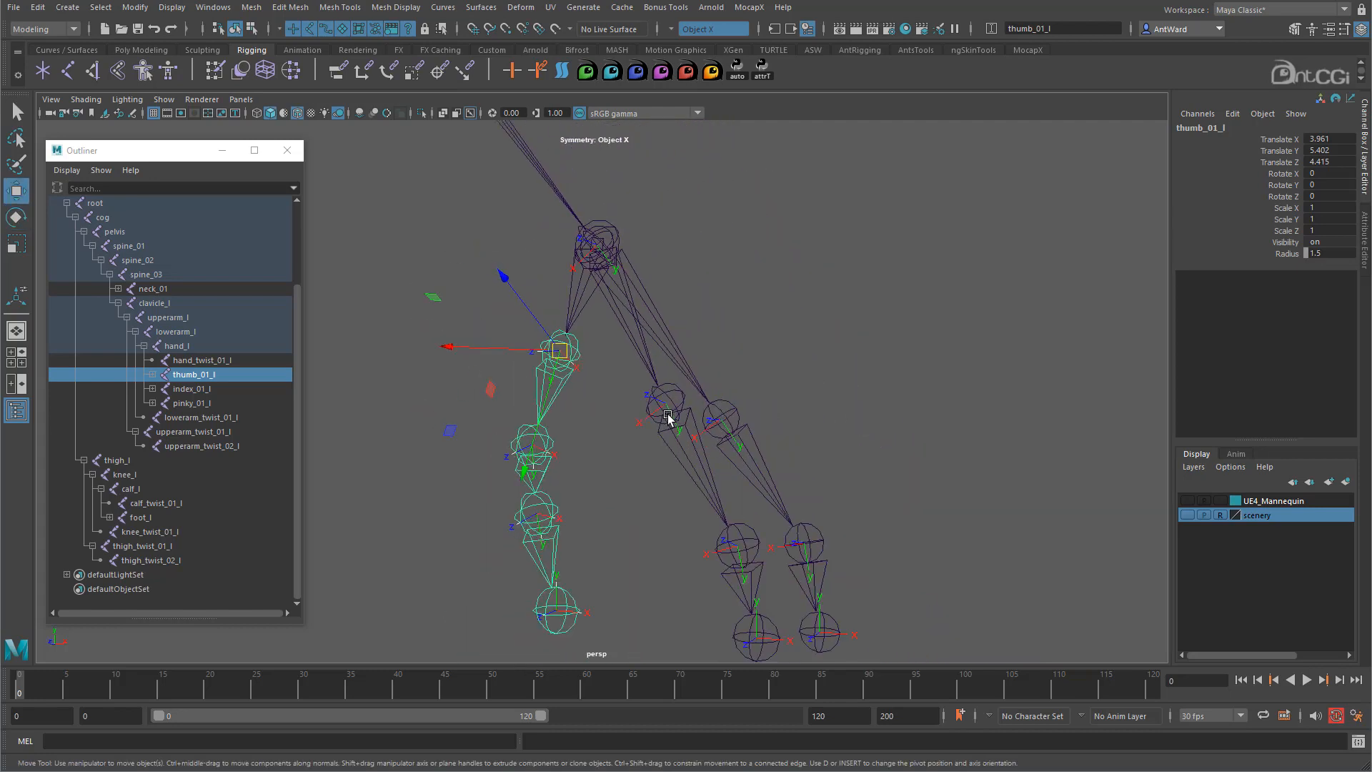
{"action": "middle_click_drag", "start_coordinate": [668, 418], "coordinate": [684, 390], "text": "alt"}
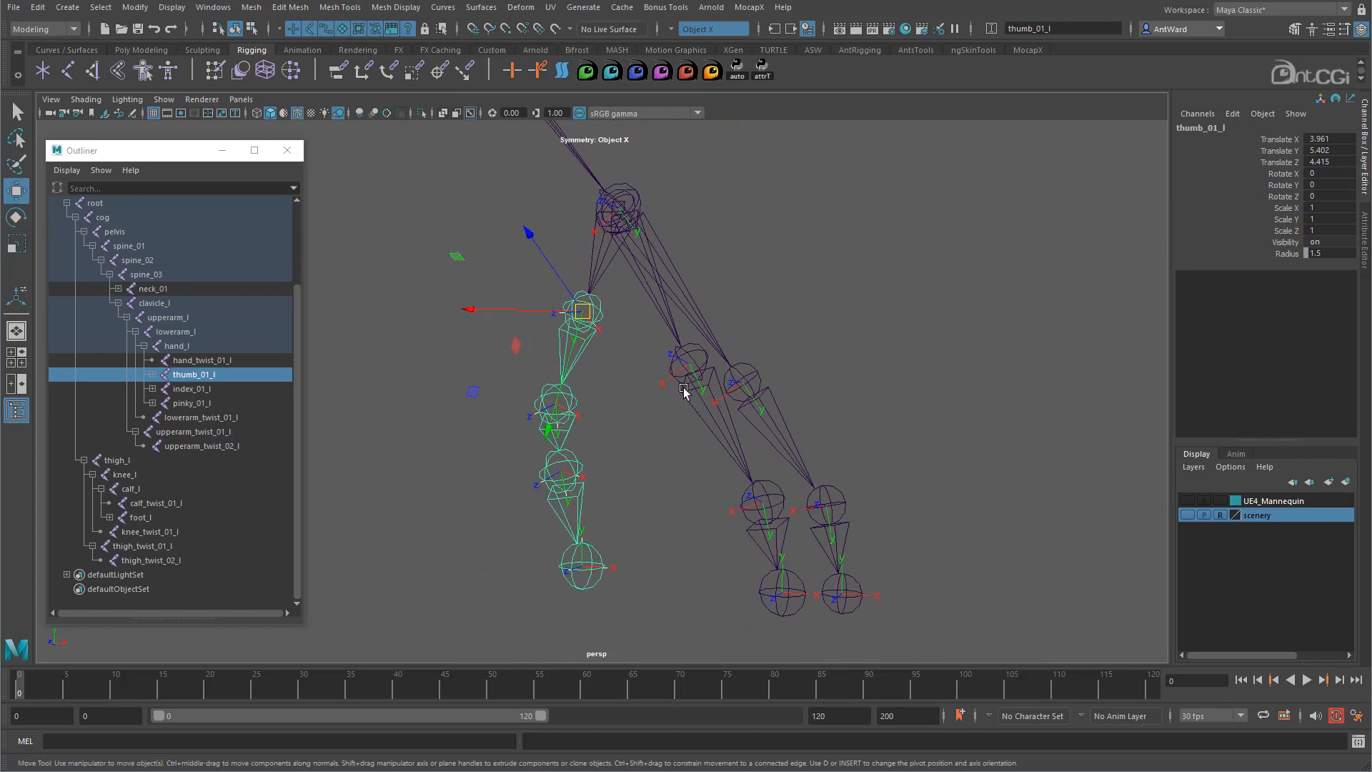
- Run joint -e -zso in the MEL editor on thumb_01_l, then on thumb_02_l
{"action": "left_click", "coordinate": [1356, 743]}
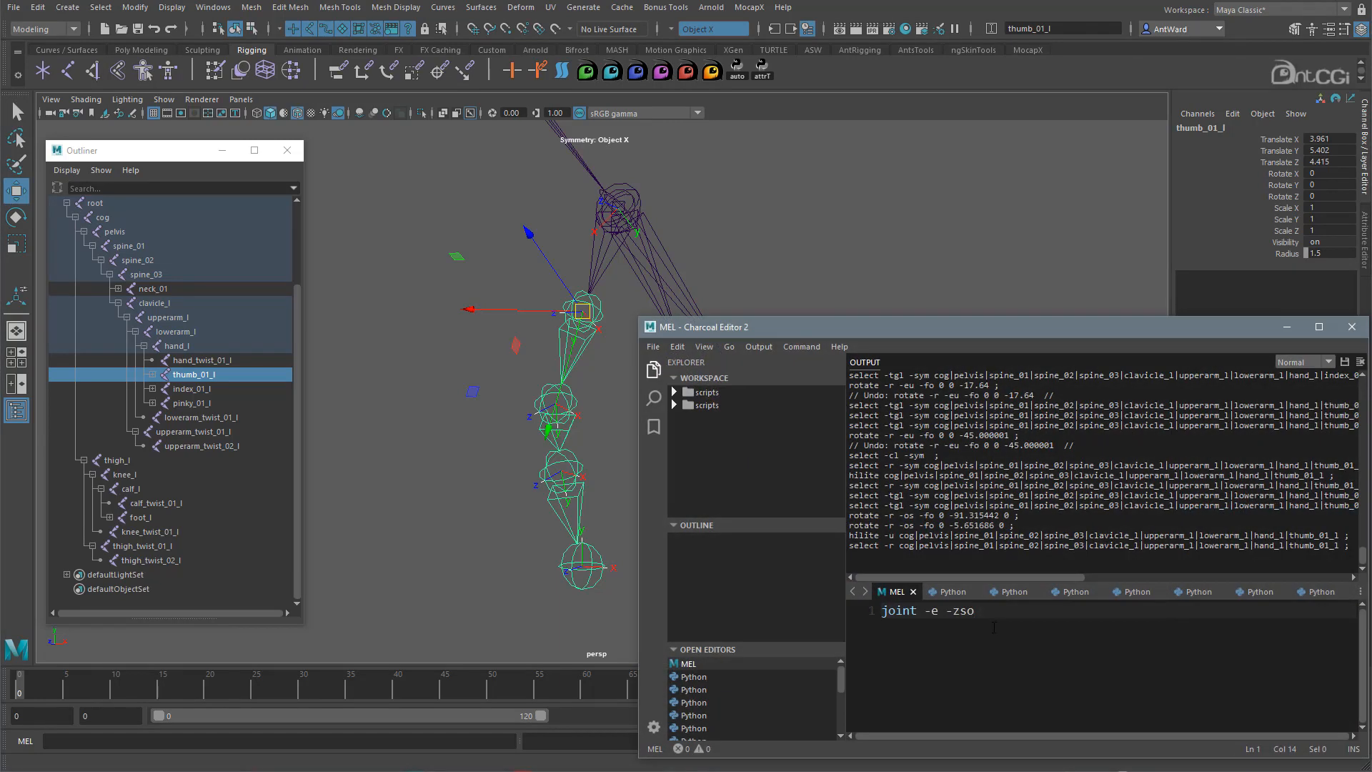
{"action": "left_click_drag", "start_coordinate": [989, 612], "coordinate": [883, 611]}
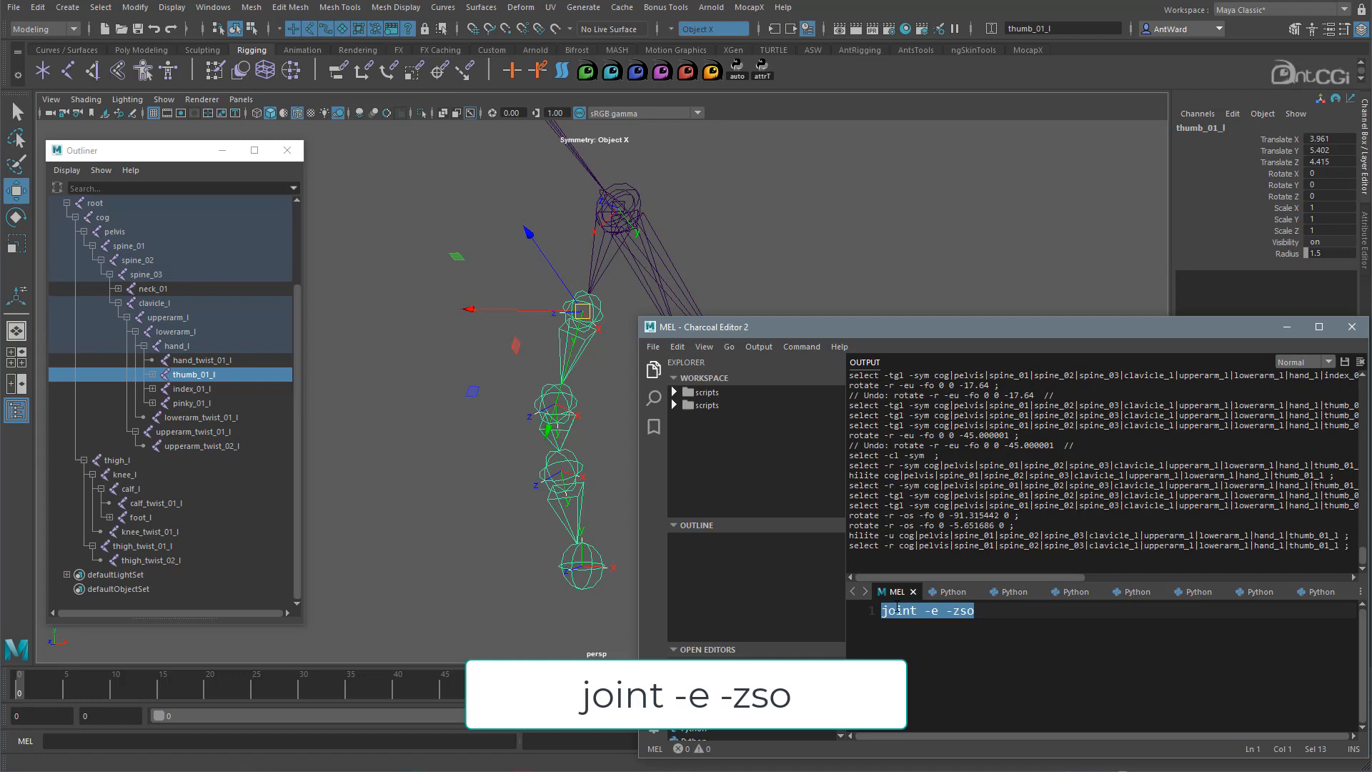
{"action": "left_click_drag", "start_coordinate": [508, 368], "coordinate": [451, 347], "text": "alt"}
{"action": "left_click_drag", "start_coordinate": [982, 612], "coordinate": [872, 613]}
{"action": "key", "text": "ctrl+Return"}
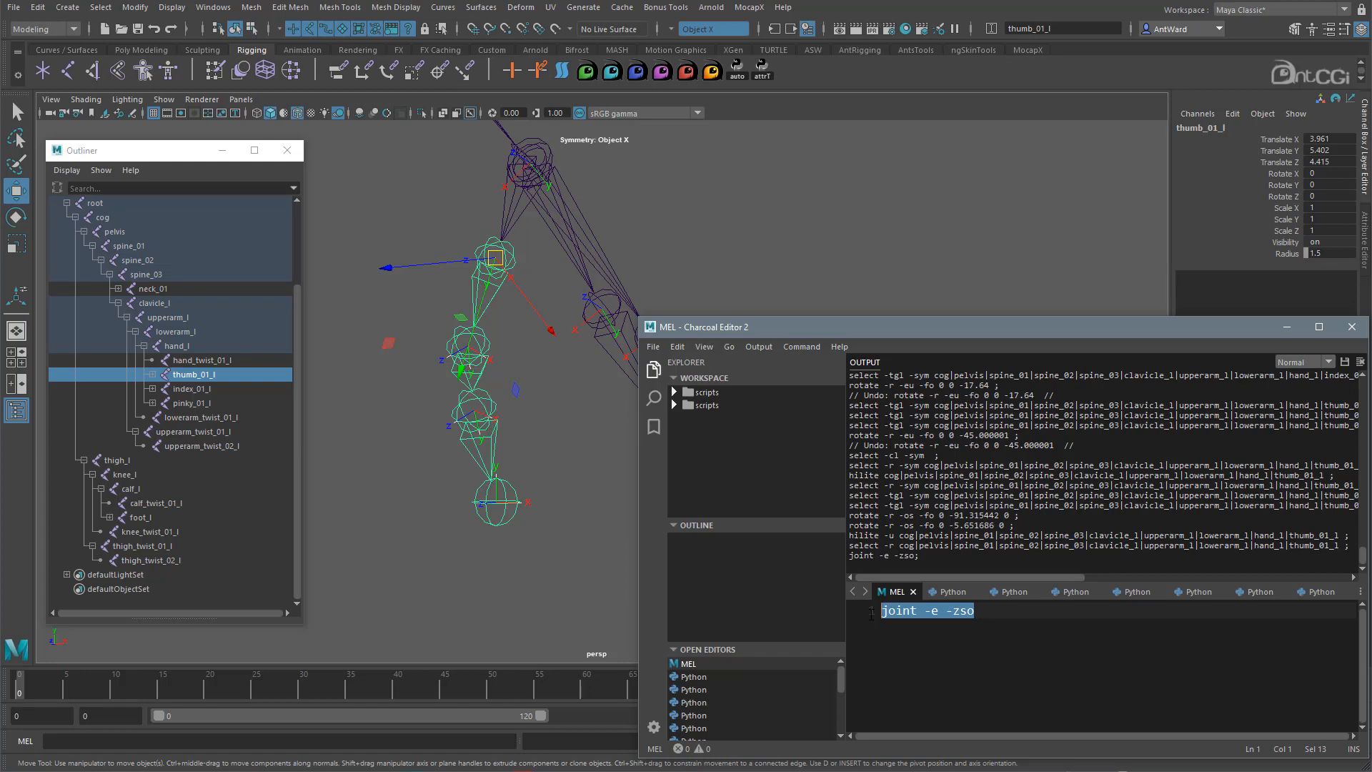
{"action": "left_click", "coordinate": [495, 340]}
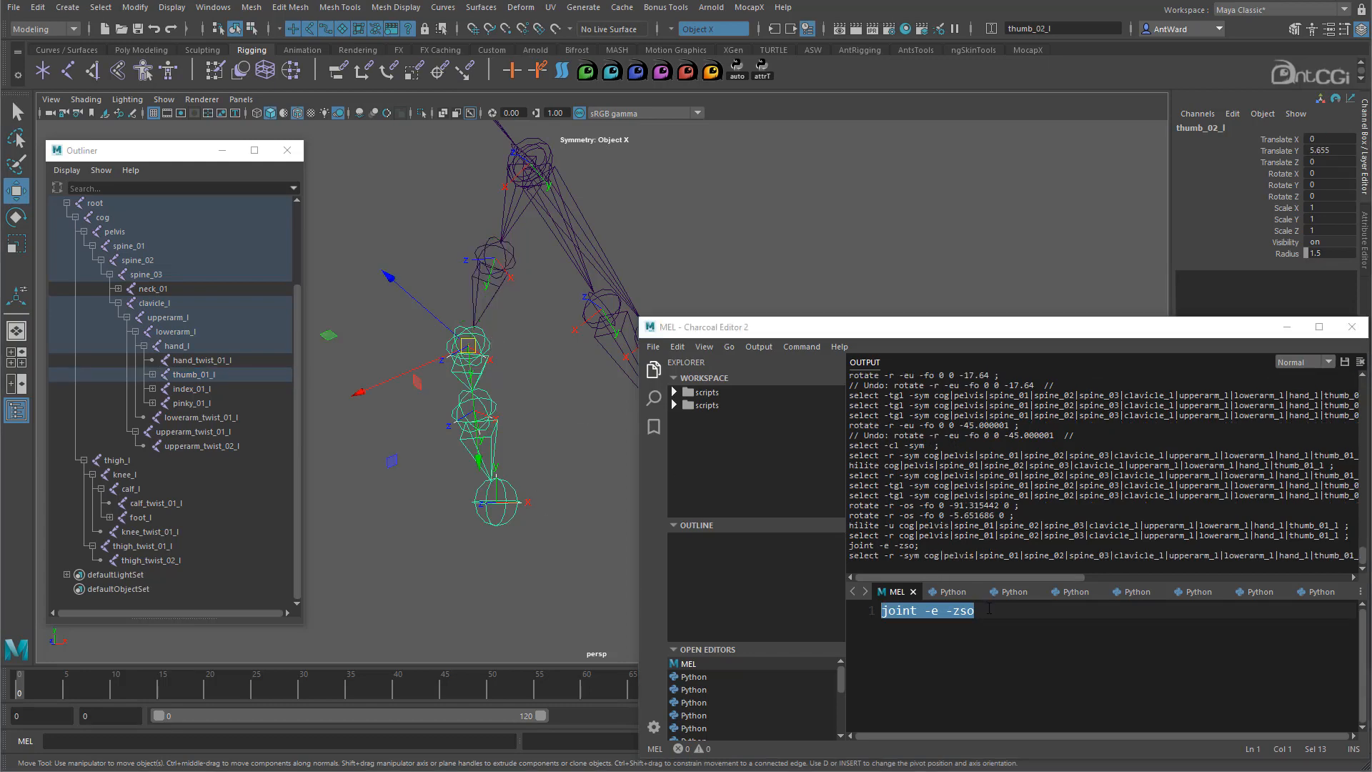
{"action": "left_click", "coordinate": [989, 608]}
{"action": "left_click_drag", "start_coordinate": [989, 608], "coordinate": [880, 611]}
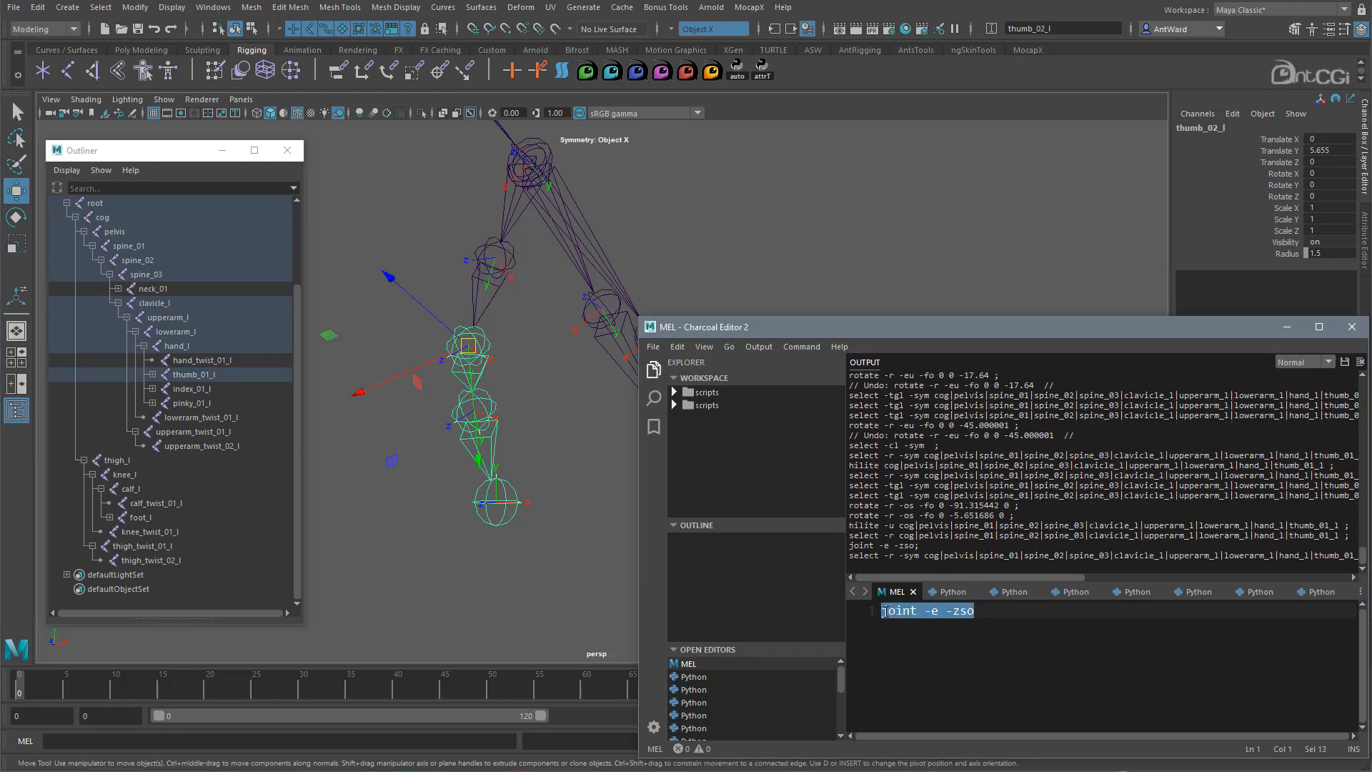
{"action": "key", "text": "ctrl+Return"}
- Select thumb_03_l and show its full attributes, revealing the 263.033 rotate axis
{"action": "left_click", "coordinate": [528, 436]}
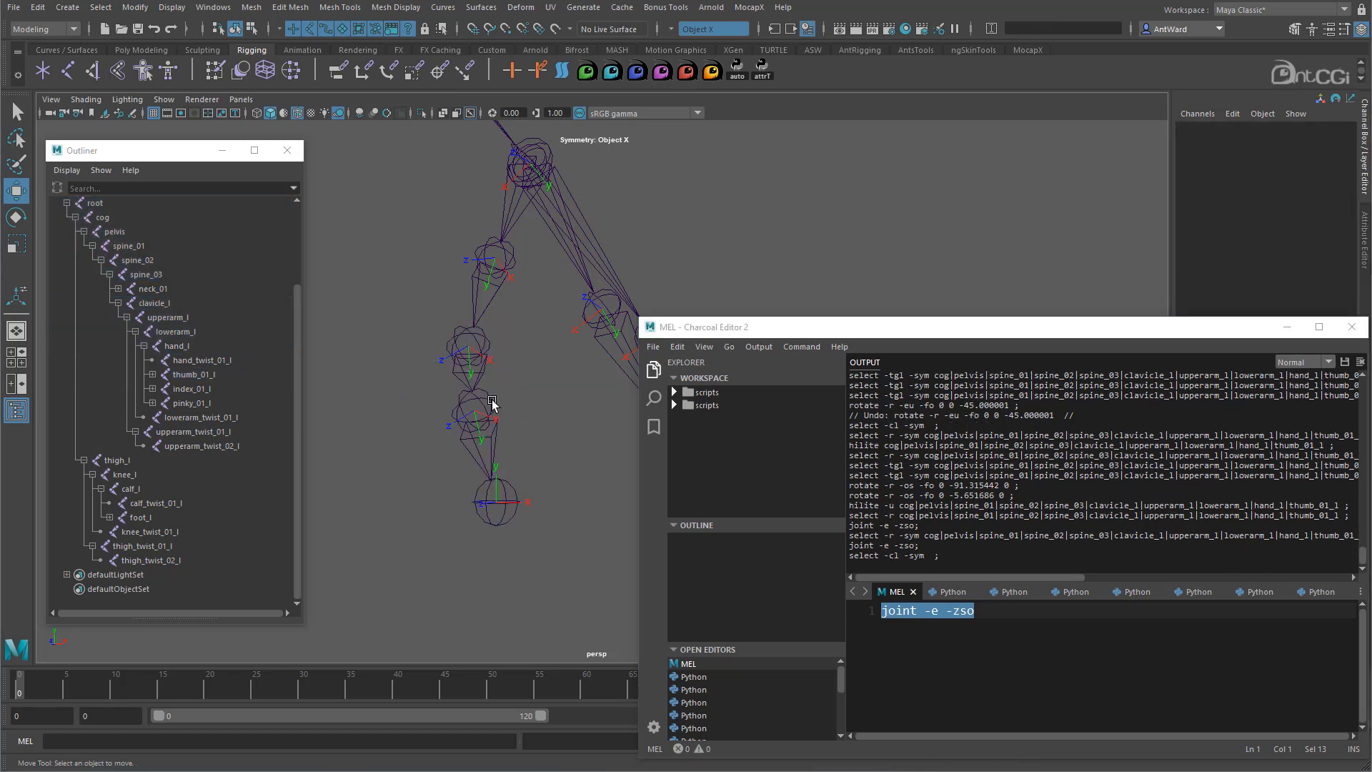
{"action": "left_click", "coordinate": [473, 410]}
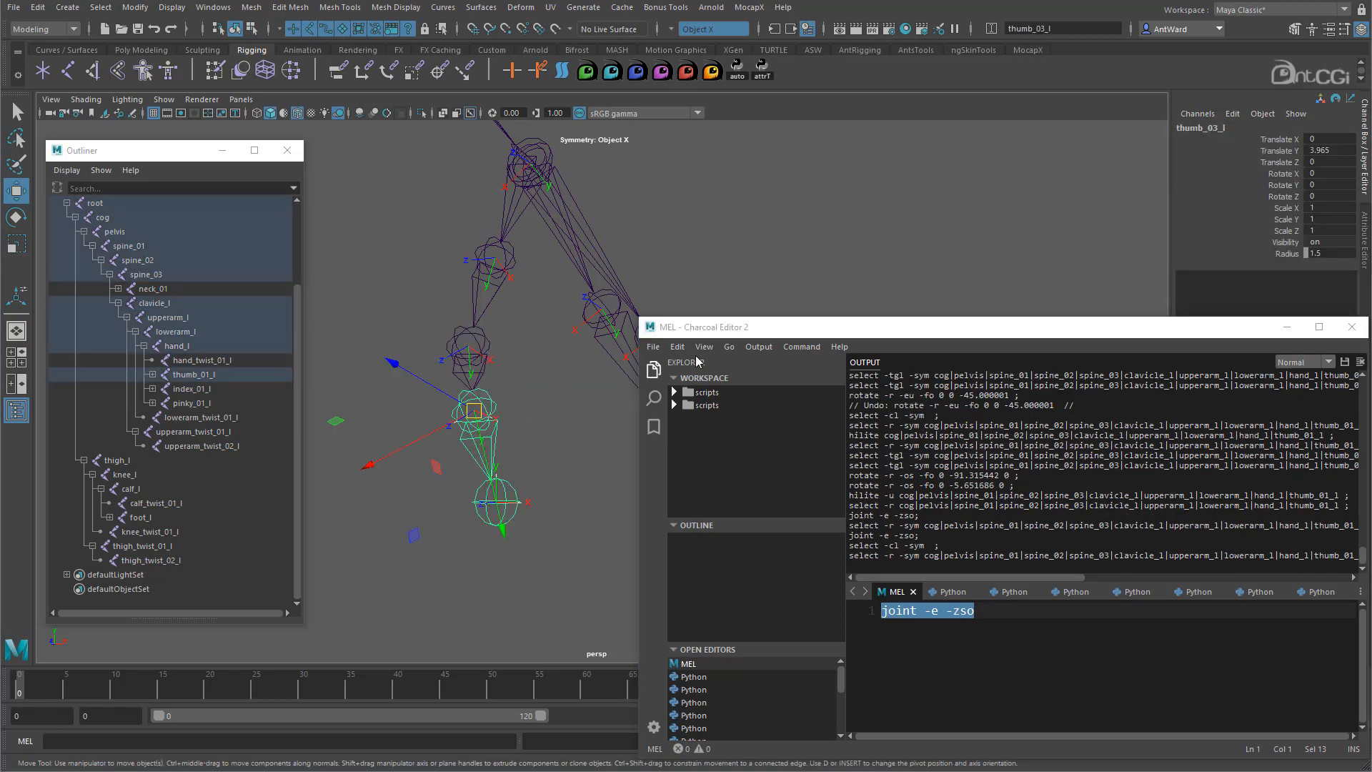
{"action": "left_click", "coordinate": [1364, 230]}
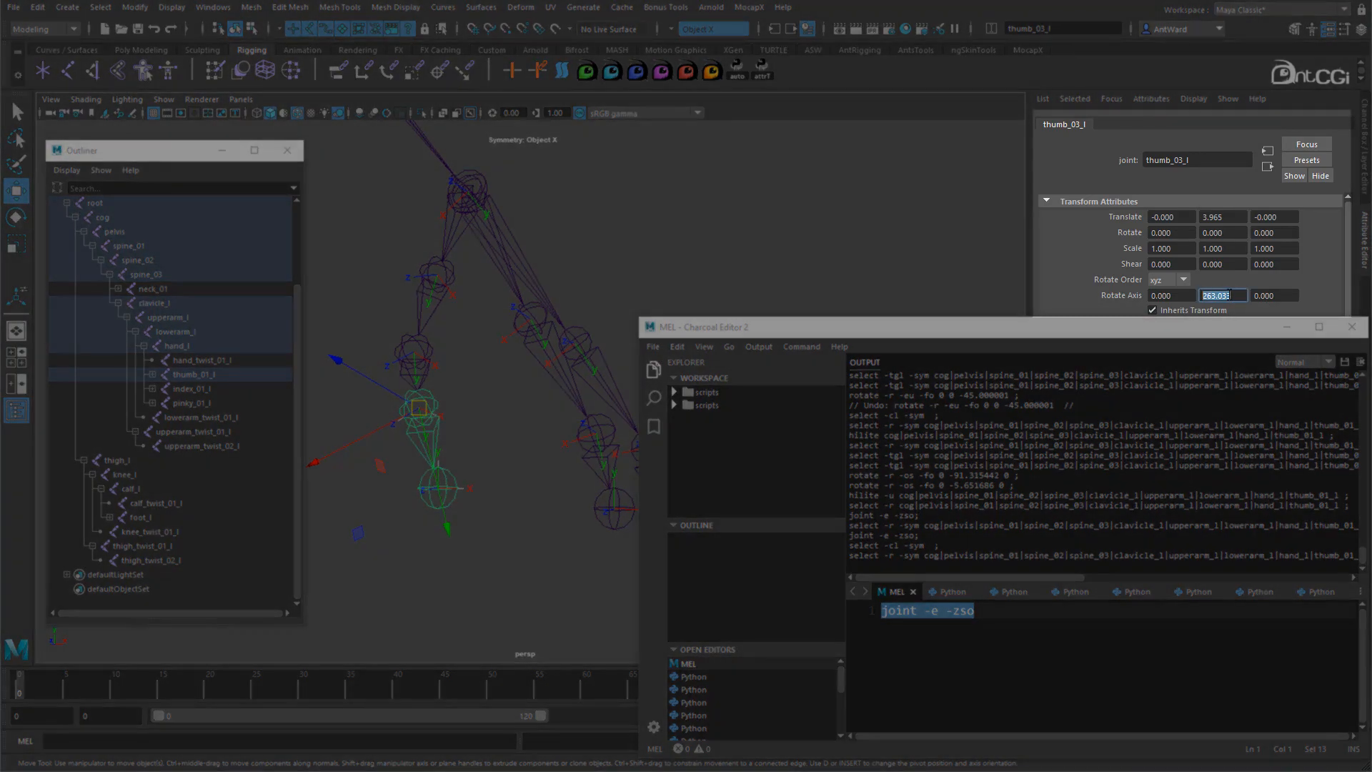
- Zero thumb_03_l's Rotate Axis with joint -e -zso and close the script editor
{"action": "left_click", "coordinate": [1215, 296]}
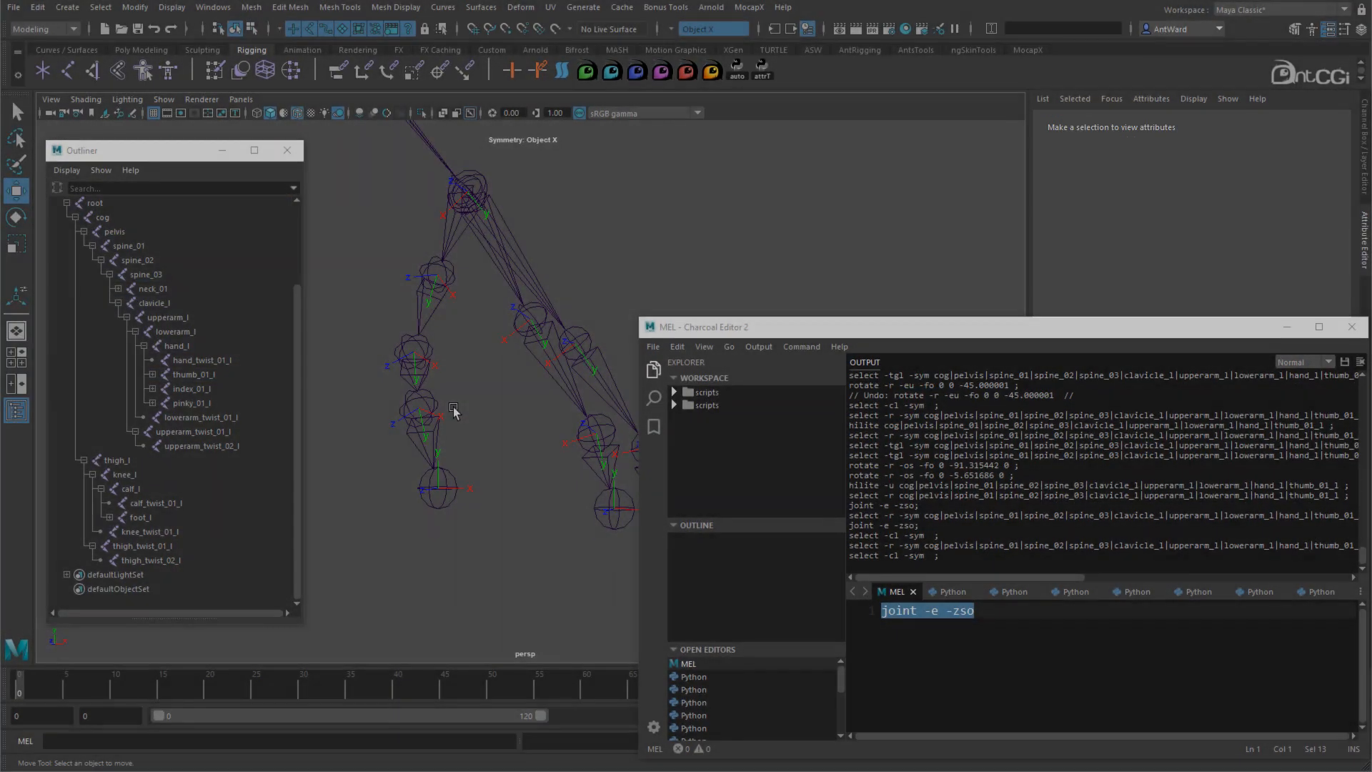
{"action": "left_click", "coordinate": [419, 407]}
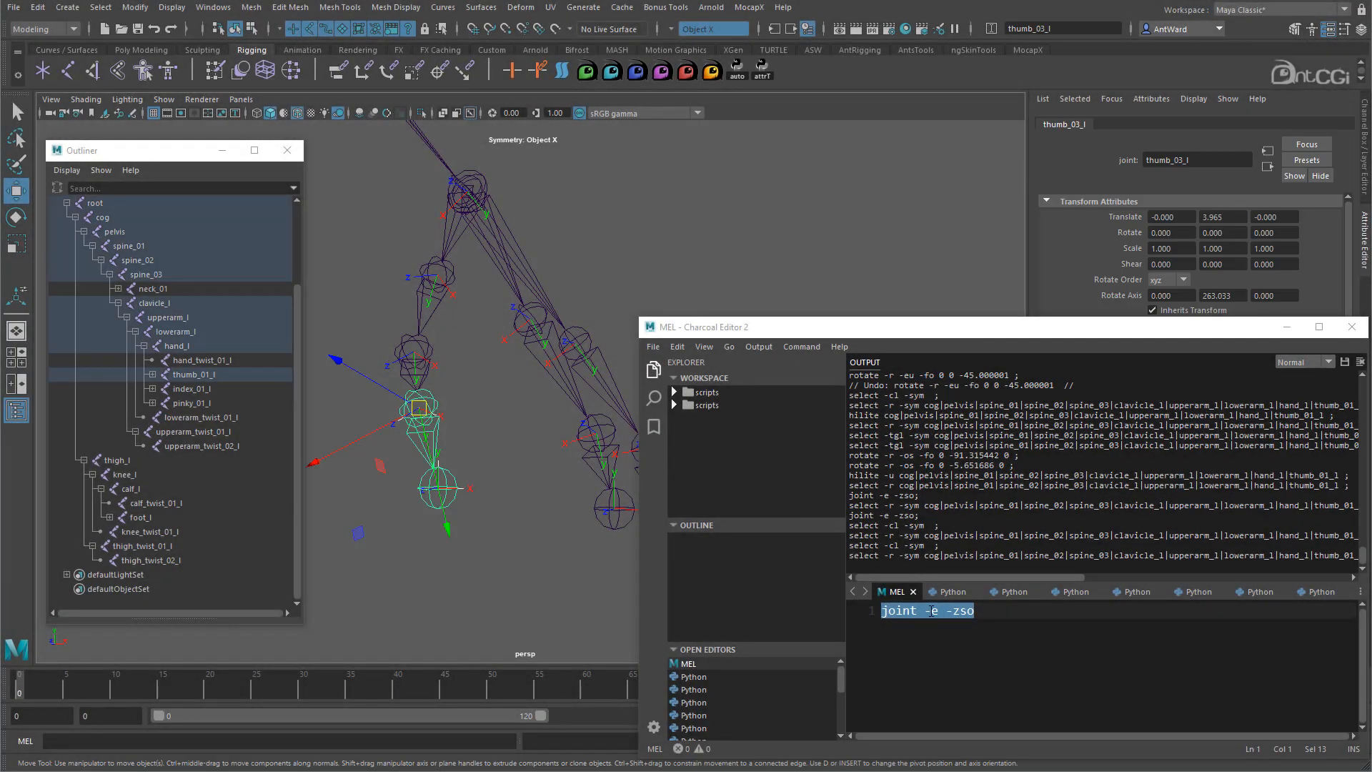
{"action": "left_click", "coordinate": [932, 611]}
{"action": "left_click_drag", "start_coordinate": [1000, 612], "coordinate": [879, 612]}
{"action": "key", "text": "ctrl+Return"}
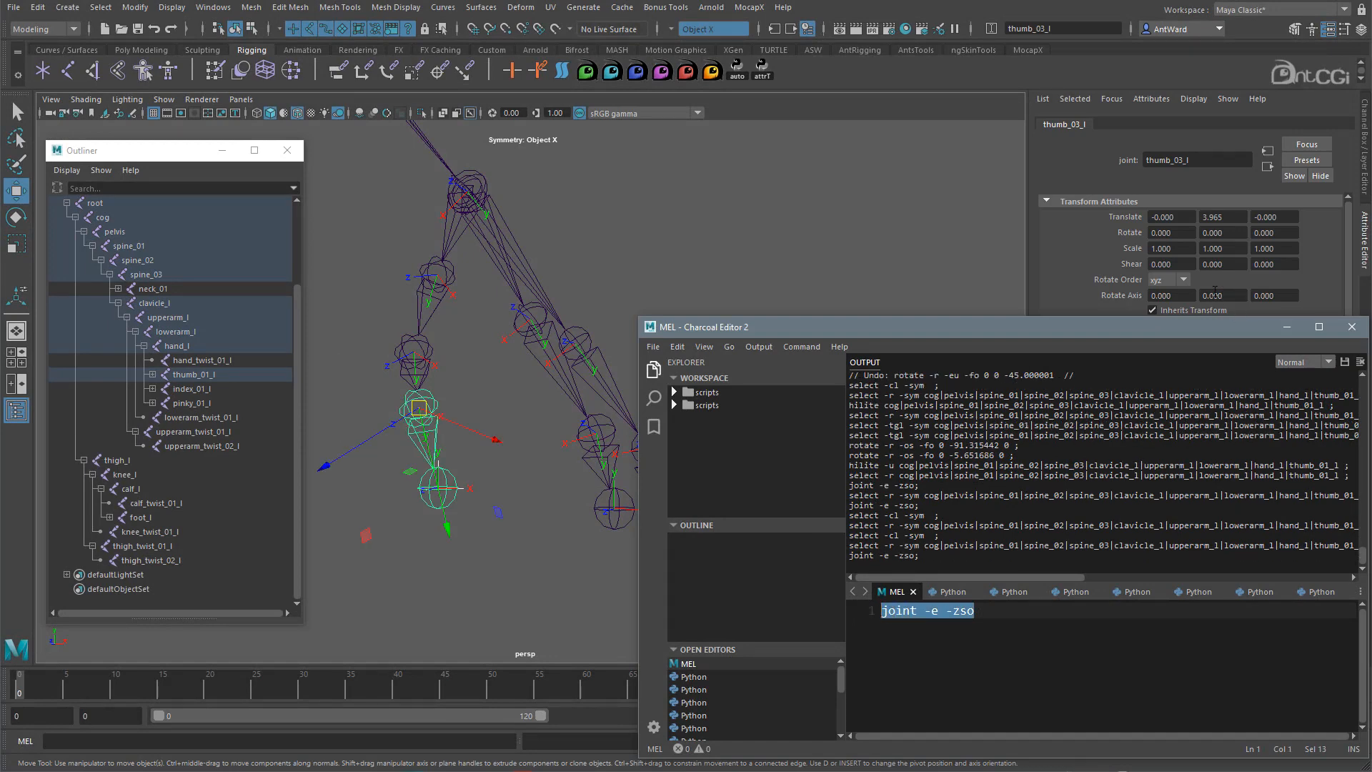
{"action": "left_click", "coordinate": [1351, 326]}
- Marquee-select the index, pinky and thumb joints of the left hand
{"action": "middle_click_drag", "start_coordinate": [661, 368], "coordinate": [659, 406], "text": "alt"}
{"action": "left_click_drag", "start_coordinate": [731, 429], "coordinate": [604, 441]}
{"action": "left_click_drag", "start_coordinate": [766, 521], "coordinate": [659, 528], "text": "shift"}
{"action": "left_click_drag", "start_coordinate": [463, 333], "coordinate": [476, 432], "text": "shift"}
{"action": "left_click_drag", "start_coordinate": [519, 490], "coordinate": [471, 488], "text": "shift"}
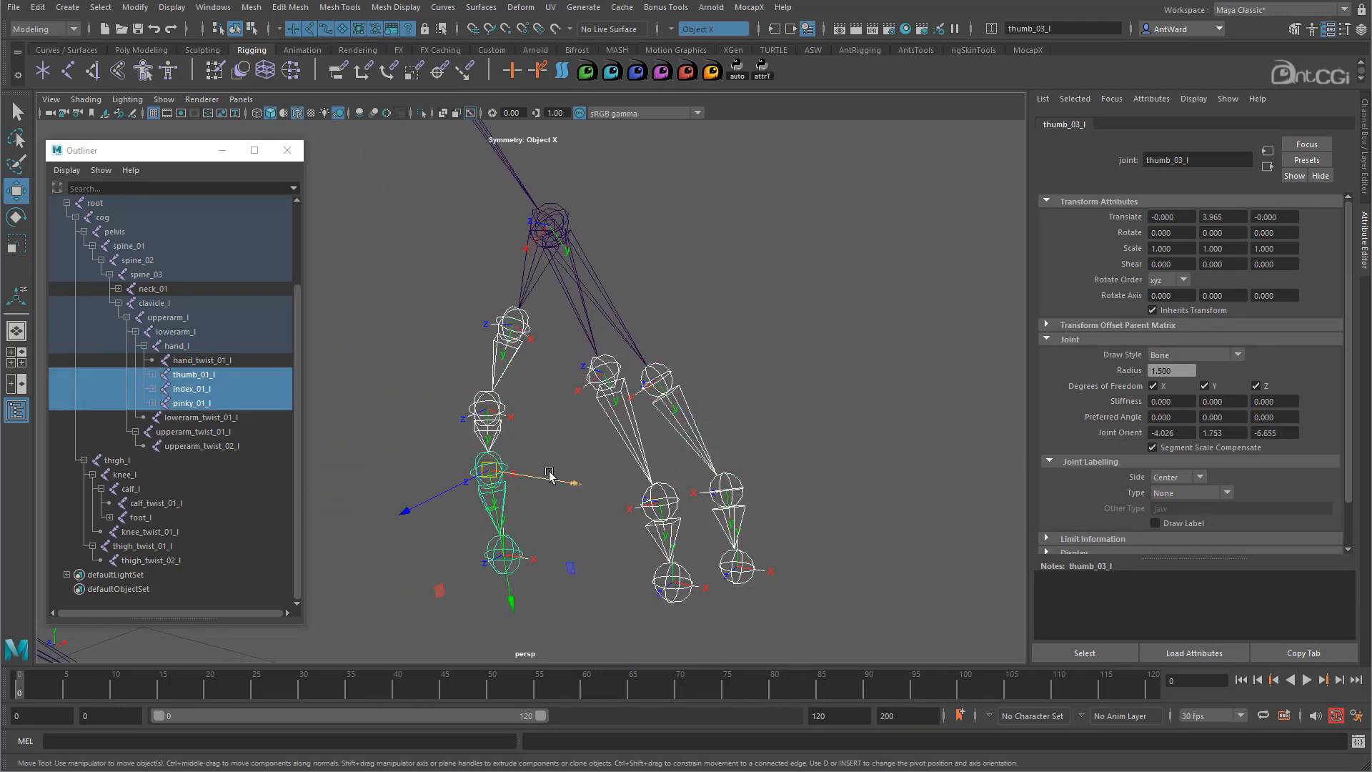
- Test-bend the selected fingers on Rotate Z, undo back to straight, and select pinky_03_l
{"action": "left_click", "coordinate": [1362, 145]}
{"action": "left_click", "coordinate": [1286, 196]}
{"action": "middle_click_drag", "start_coordinate": [824, 294], "coordinate": [874, 287]}
{"action": "key", "text": "ctrl+z"}
{"action": "left_click_drag", "start_coordinate": [916, 407], "coordinate": [769, 502], "text": "alt"}
{"action": "key", "text": "ctrl+z"}
{"action": "left_click", "coordinate": [784, 497]}
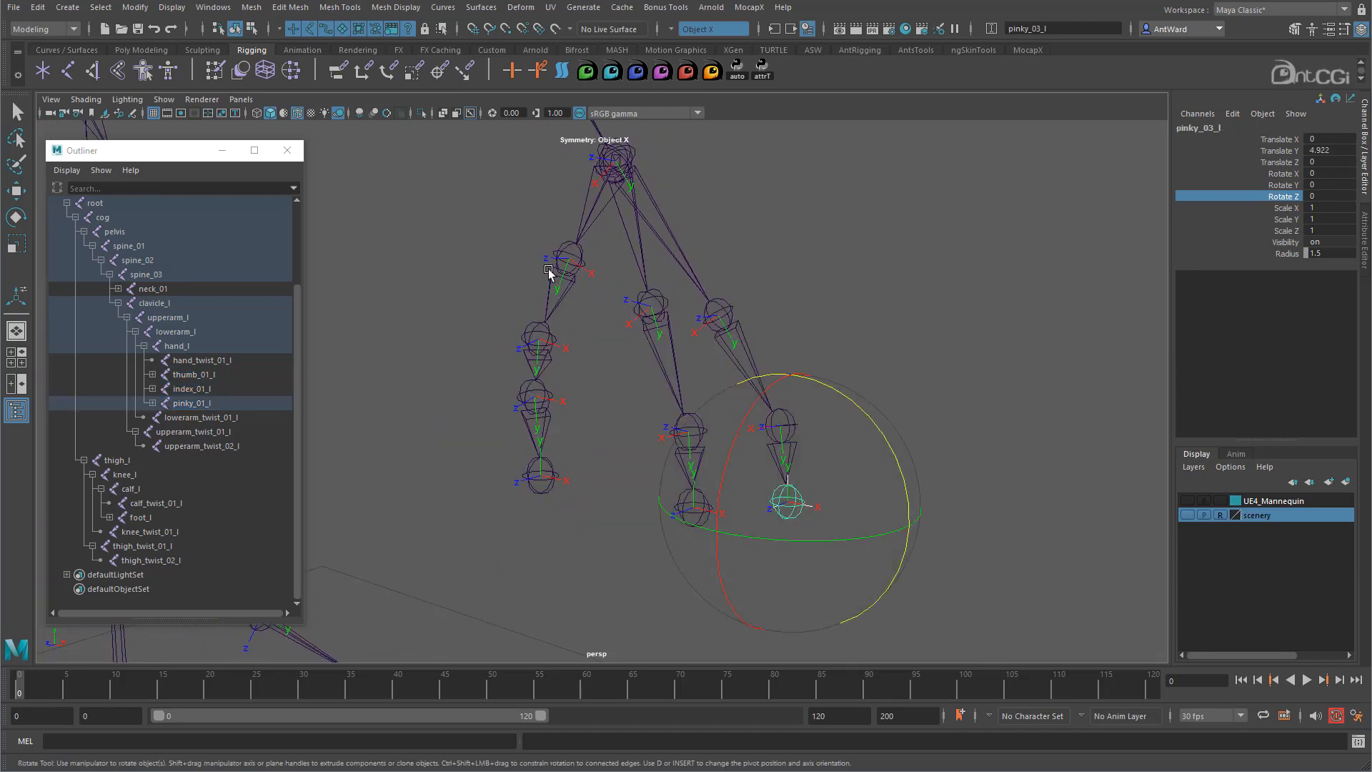
- Clear the selection and open the Orient Joint options from the Skeleton menu
{"action": "left_click", "coordinate": [493, 253]}
{"action": "key", "text": "w"}
{"action": "key", "text": "space"}
{"action": "left_click", "coordinate": [629, 259]}
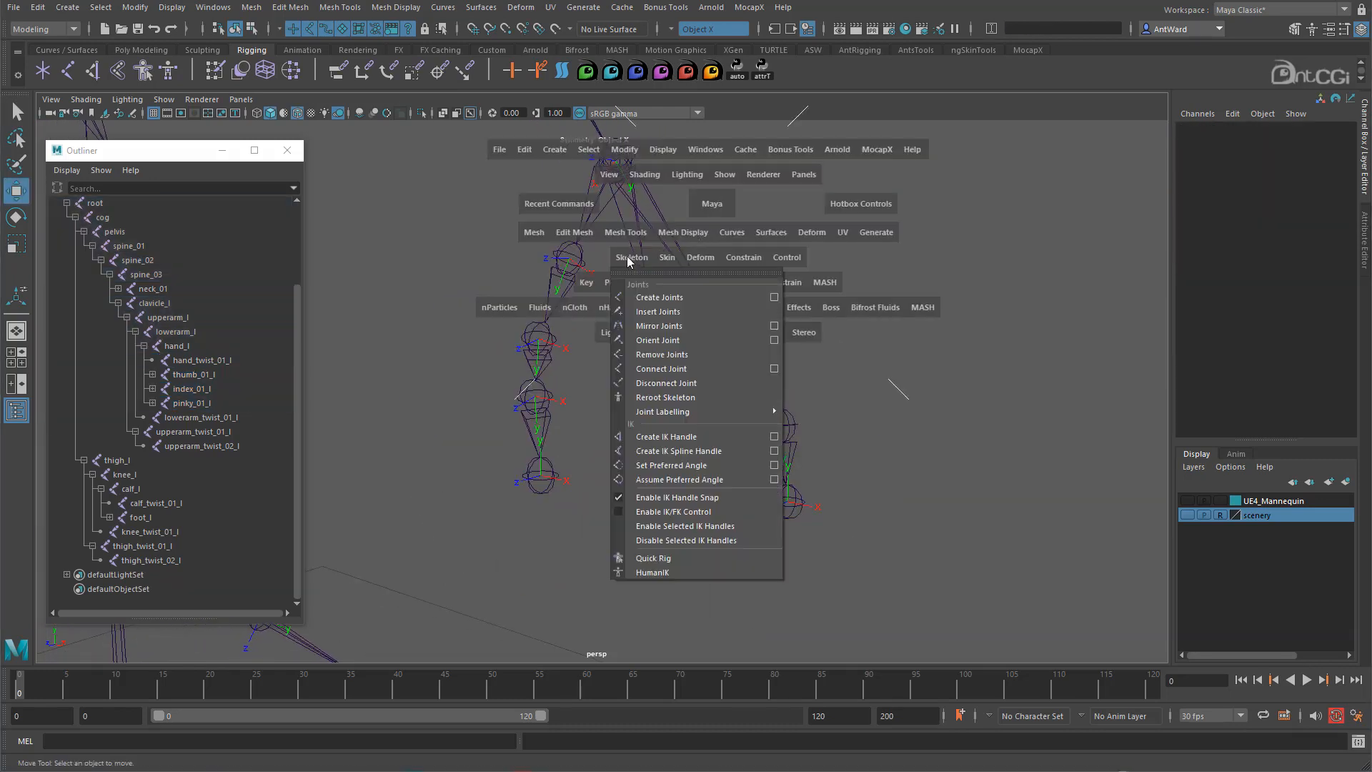
{"action": "left_click", "coordinate": [768, 343]}
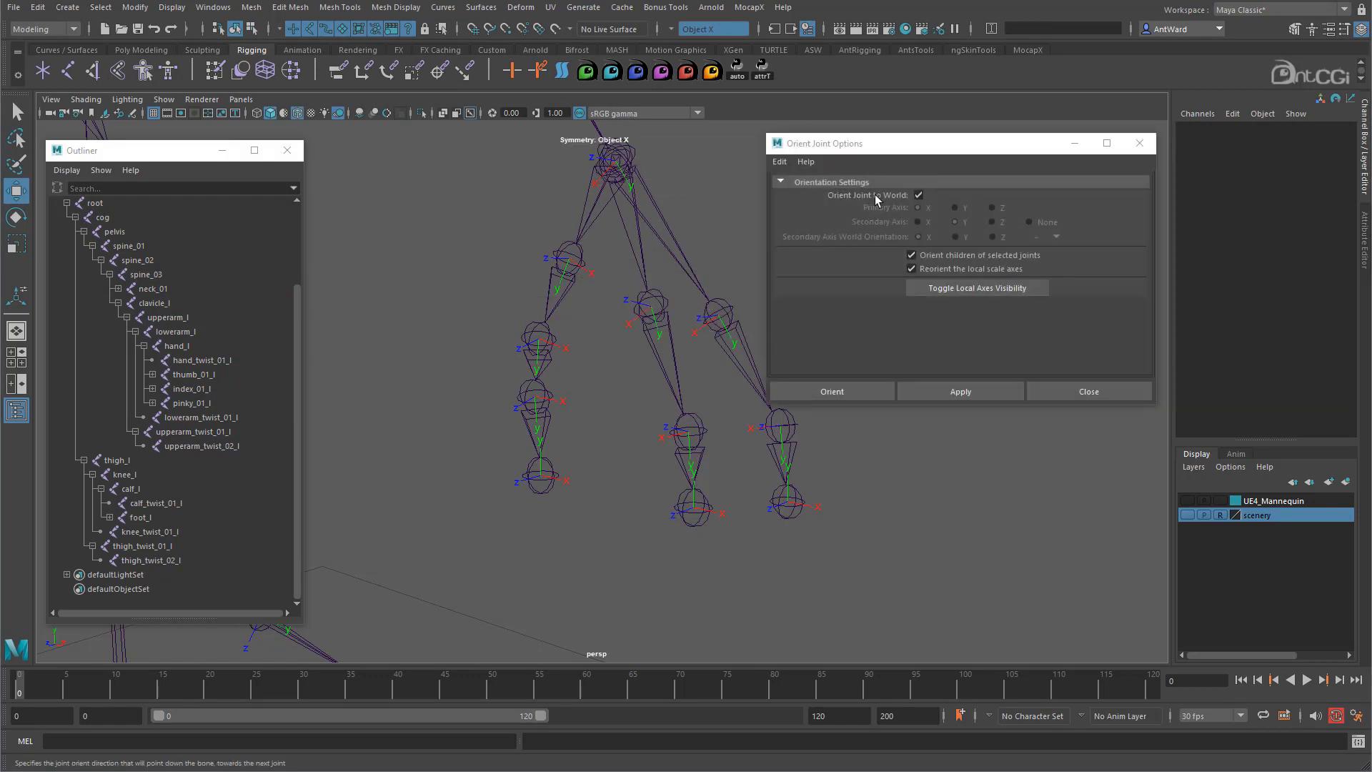
{"action": "middle_click_drag", "start_coordinate": [607, 392], "coordinate": [572, 388], "text": "alt"}
{"action": "right_click_drag", "start_coordinate": [572, 389], "coordinate": [546, 386], "text": "alt"}
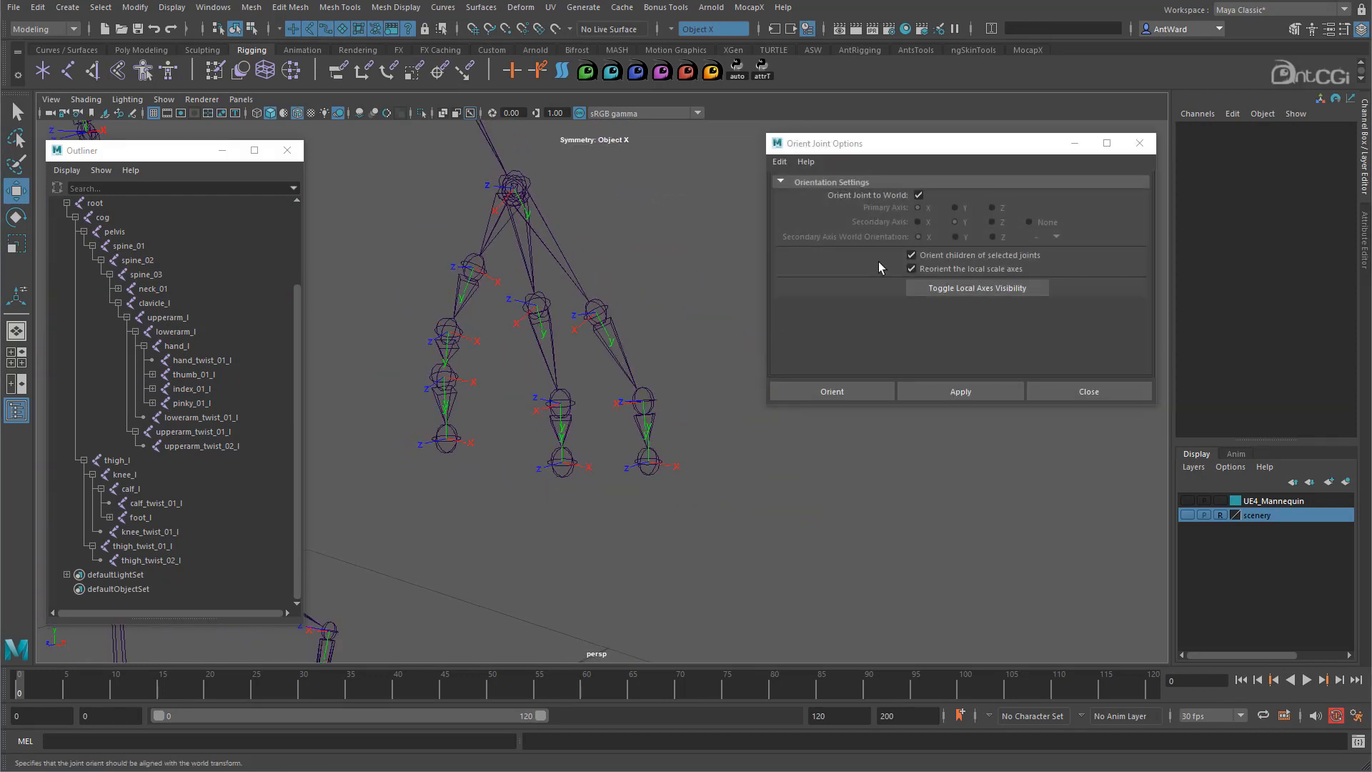
- Reorient pinky_03_l and thumb_04_l to follow their parents, then close the options
{"action": "left_click", "coordinate": [649, 463]}
{"action": "left_click", "coordinate": [979, 395]}
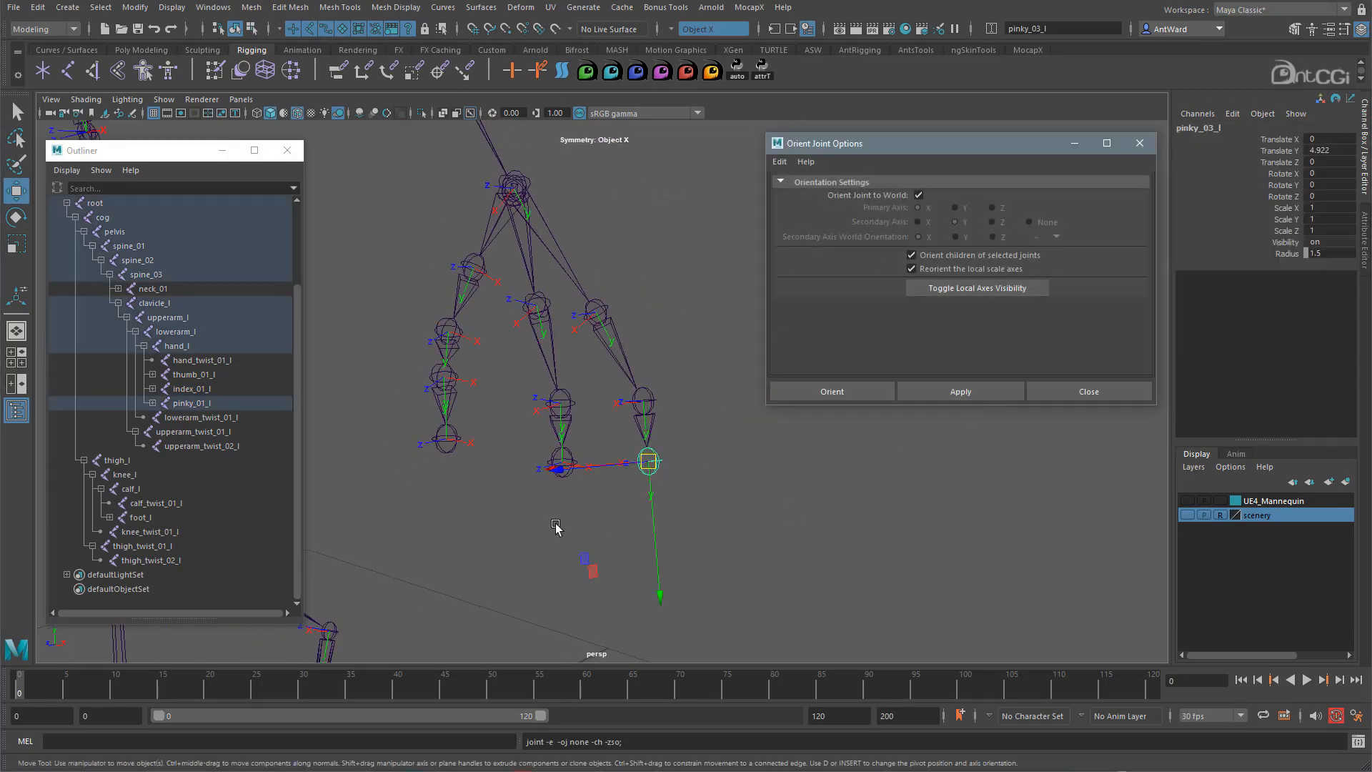
{"action": "left_click", "coordinate": [562, 464]}
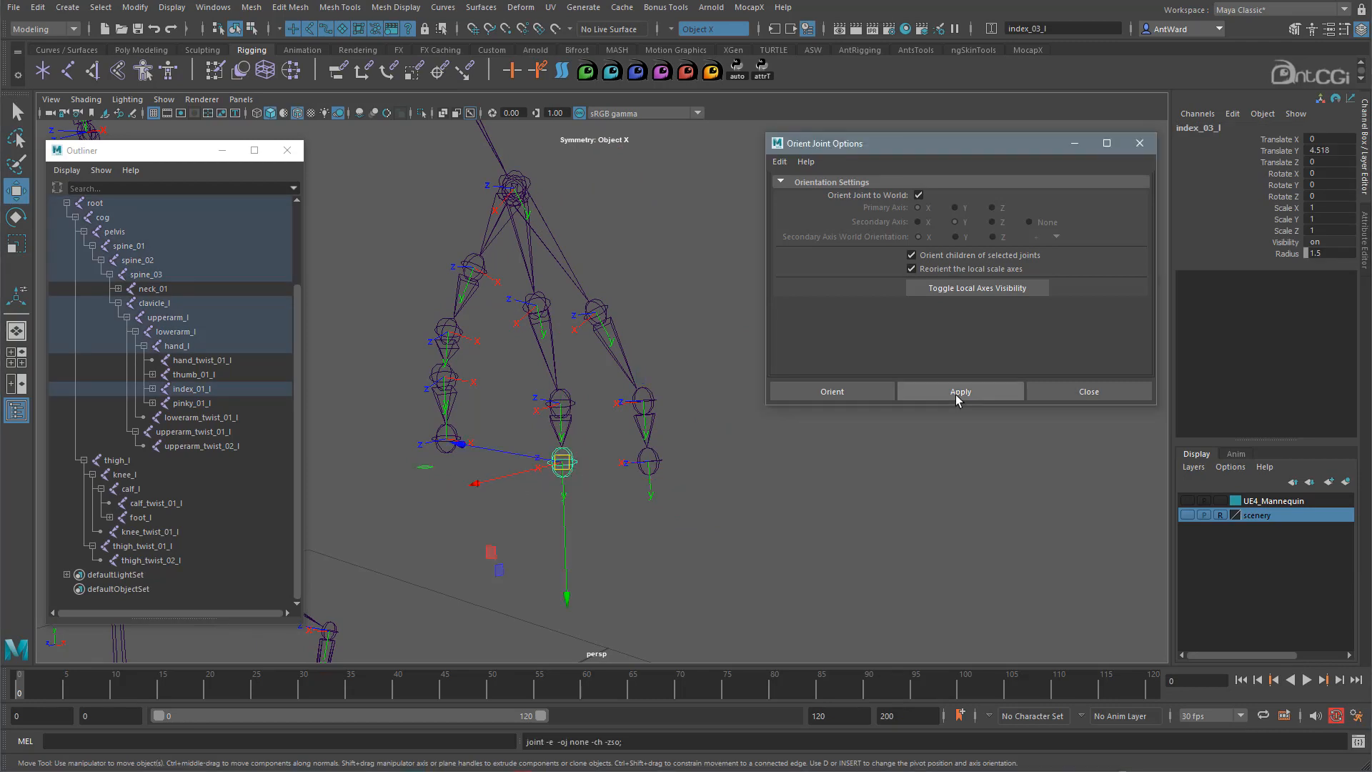
{"action": "left_click", "coordinate": [406, 462]}
{"action": "left_click", "coordinate": [450, 439]}
{"action": "left_click", "coordinate": [948, 398]}
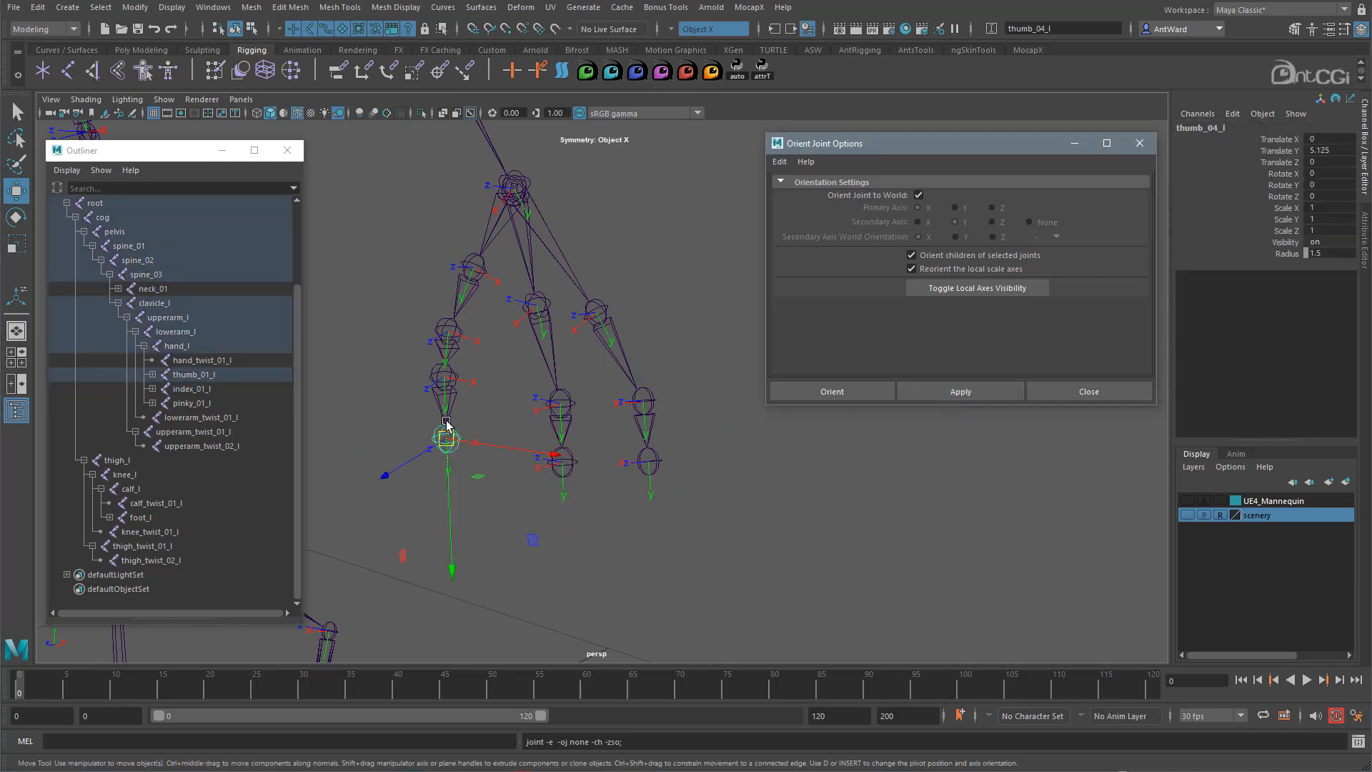
{"action": "left_click", "coordinate": [1056, 395]}
- Clear the joint selection and frame the skeleton so it fills the view
{"action": "left_click_drag", "start_coordinate": [815, 404], "coordinate": [677, 457], "text": "alt"}
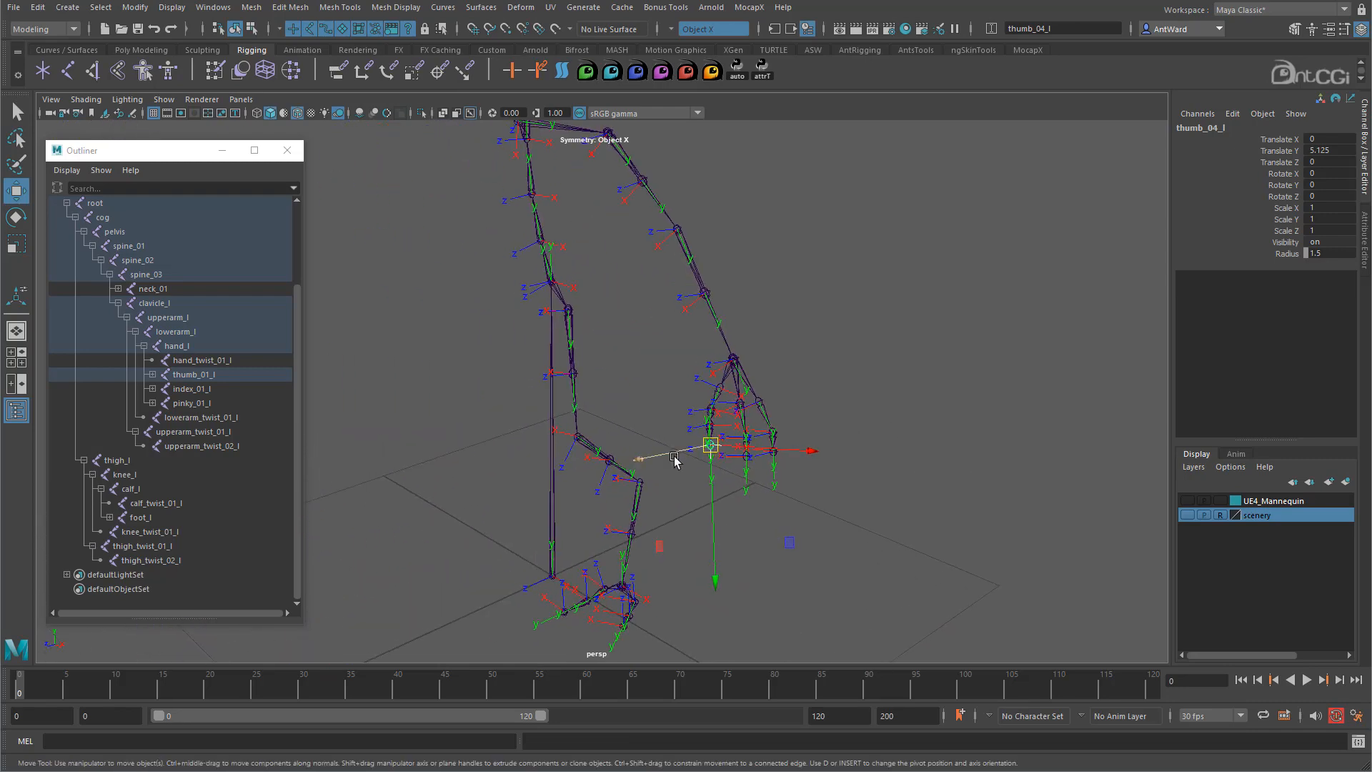
{"action": "left_click", "coordinate": [620, 371]}
{"action": "left_click_drag", "start_coordinate": [622, 371], "coordinate": [618, 310], "text": "alt"}
{"action": "mouse_move", "coordinate": [673, 468]}
{"action": "left_mouse_down", "text": "alt"}
{"action": "mouse_move", "coordinate": [606, 460]}
{"action": "mouse_move", "coordinate": [676, 463]}
{"action": "mouse_move", "coordinate": [671, 496]}
{"action": "mouse_move", "coordinate": [656, 466]}
{"action": "left_mouse_up", "text": "alt"}
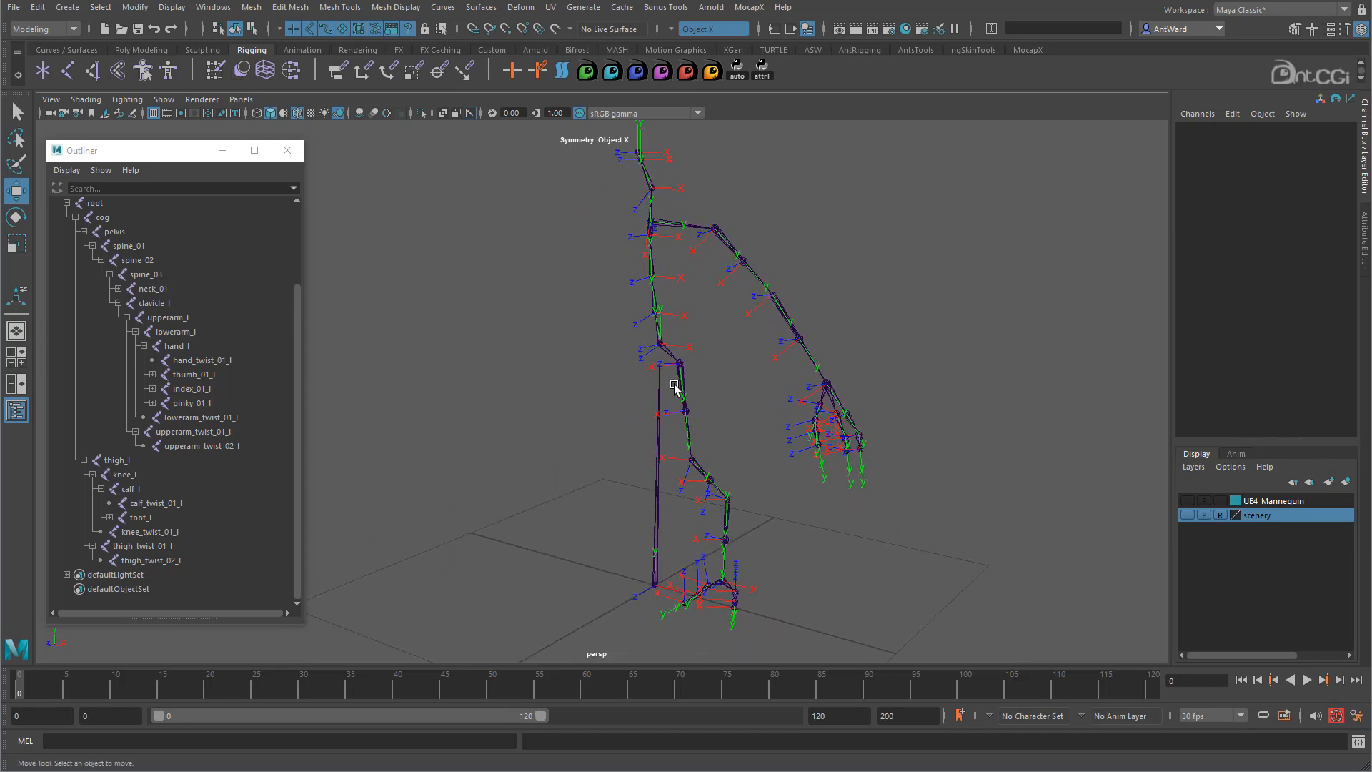
{"action": "right_click_drag", "start_coordinate": [654, 349], "coordinate": [801, 408], "text": "alt"}
{"action": "middle_click_drag", "start_coordinate": [801, 408], "coordinate": [775, 383], "text": "alt"}
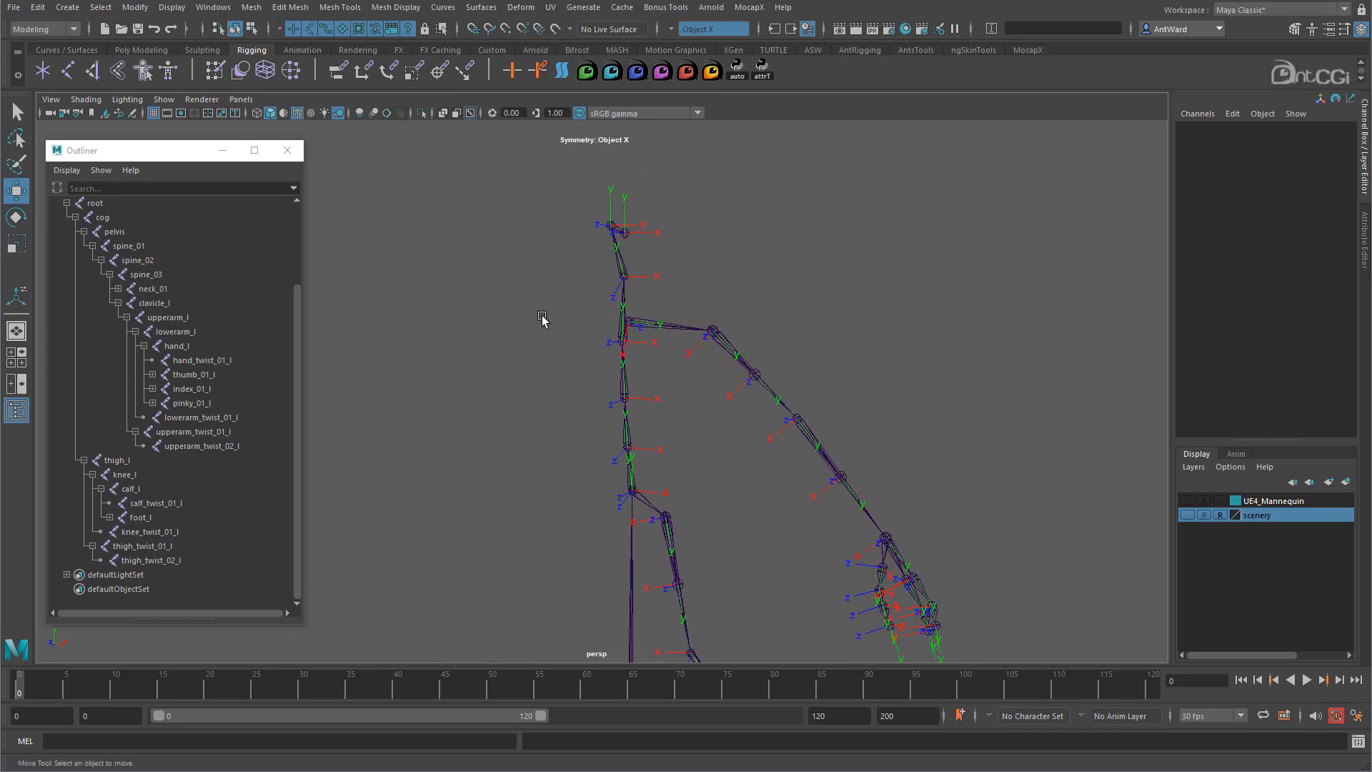
{"action": "key", "text": "space"}
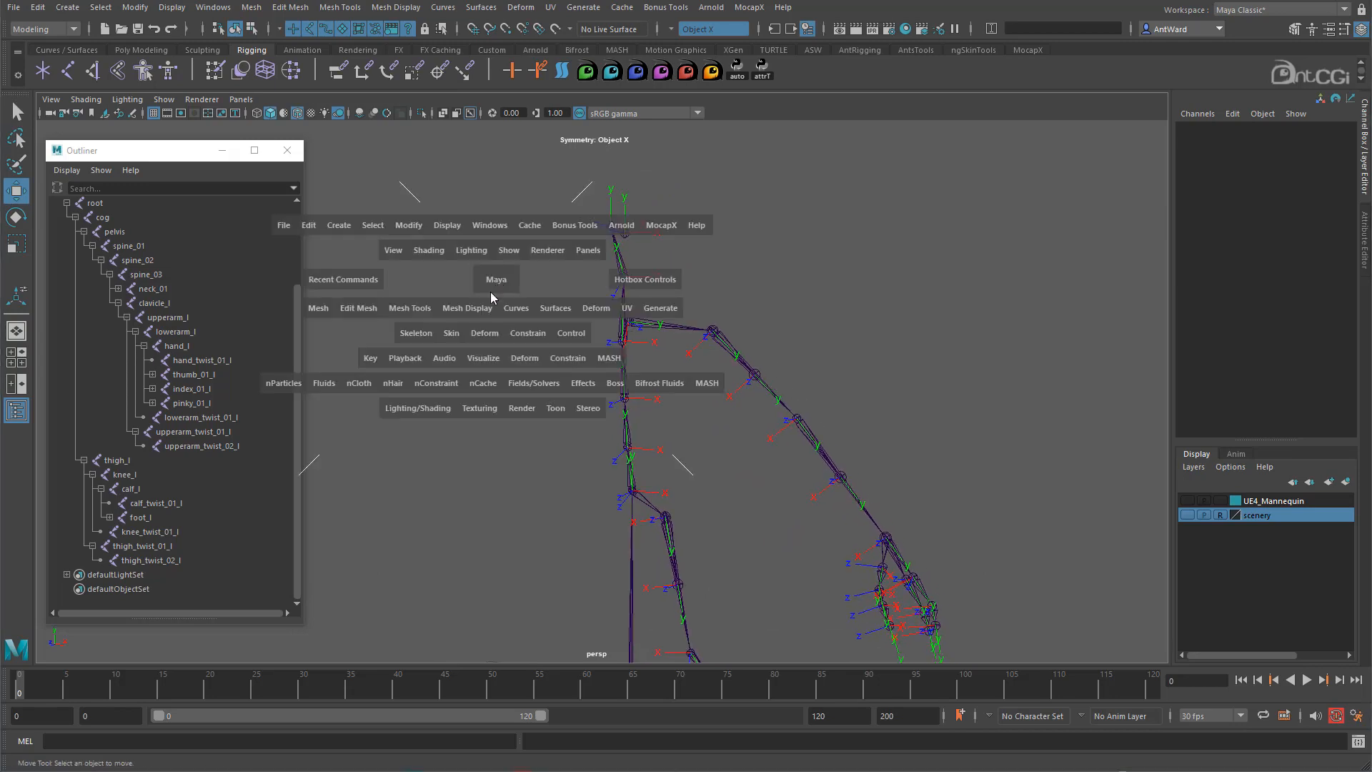
- Open Mirror Joint options (YZ, _l to _r) and select clavicle_l for mirroring
{"action": "left_click", "coordinate": [408, 334]}
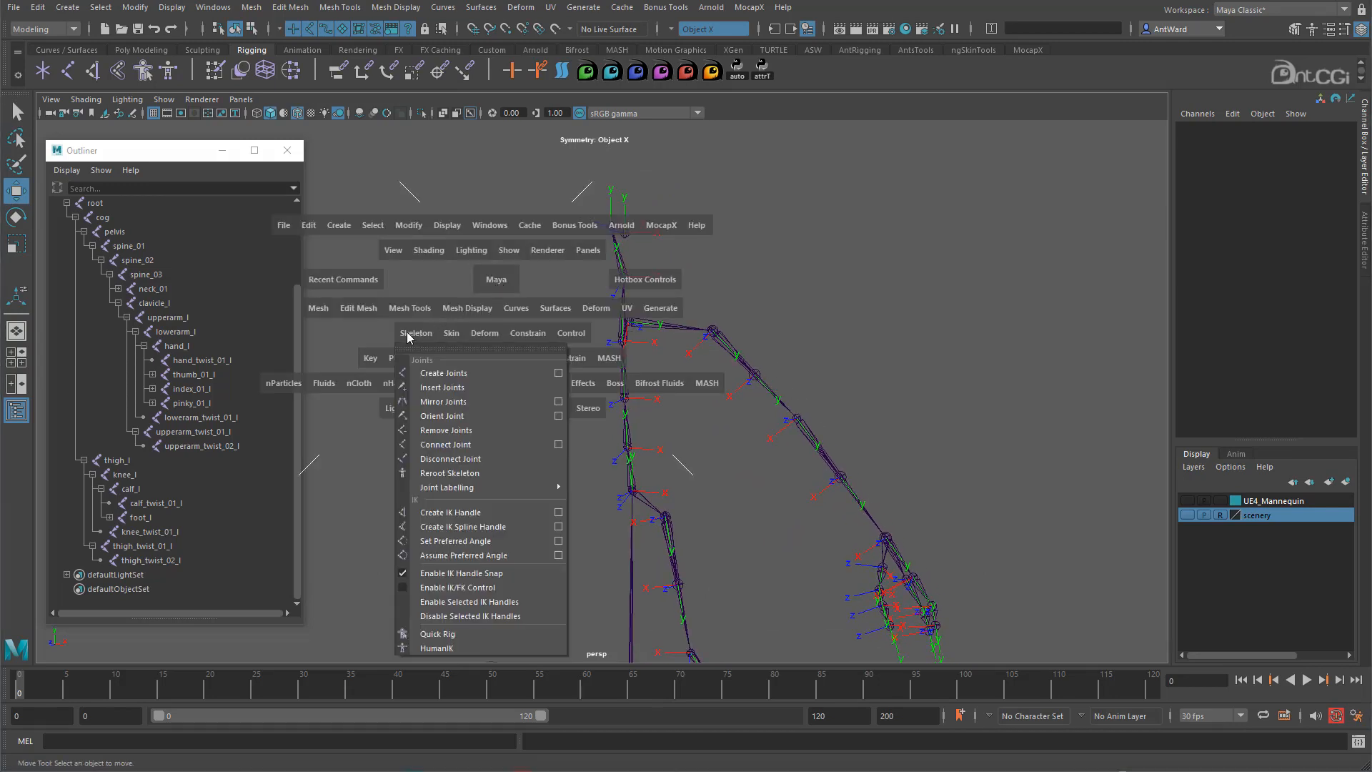
{"action": "left_click", "coordinate": [557, 402]}
{"action": "middle_click_drag", "start_coordinate": [556, 326], "coordinate": [549, 331], "text": "alt"}
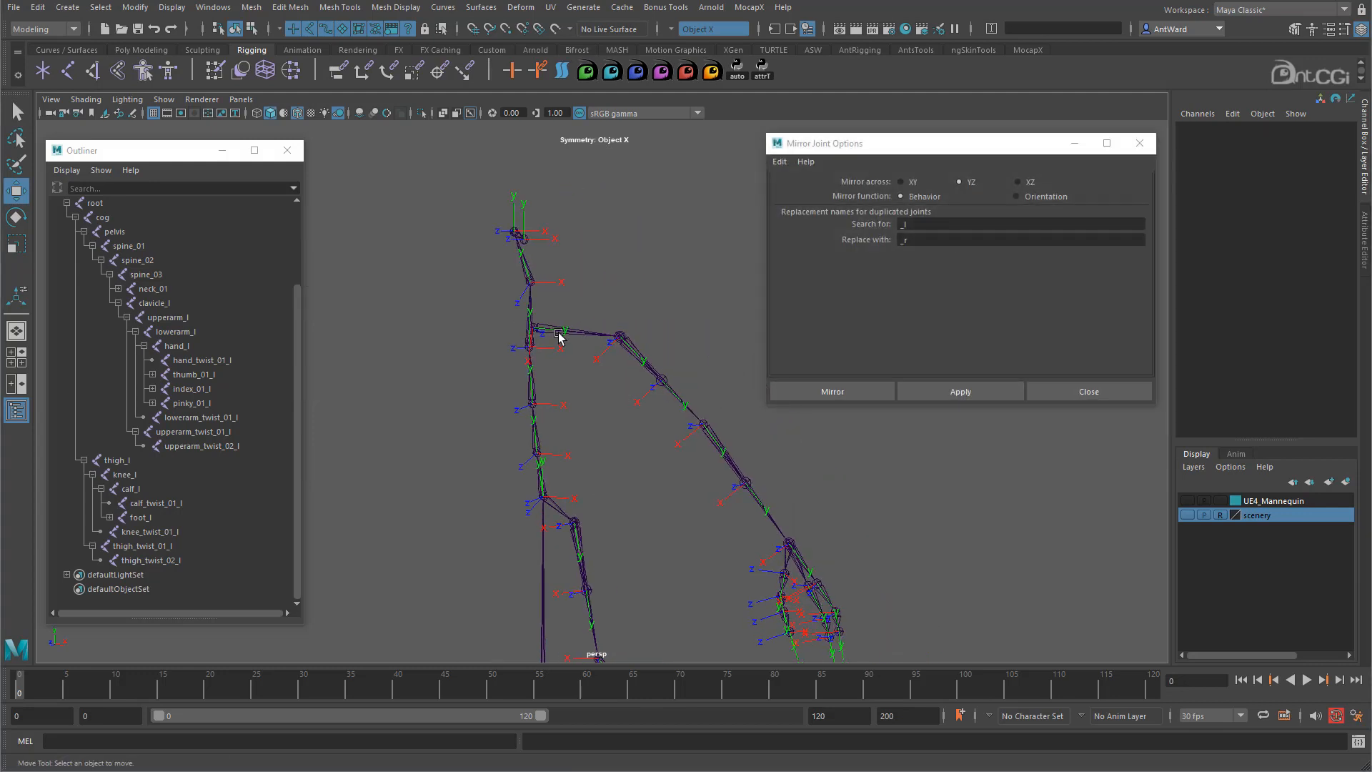
{"action": "left_click", "coordinate": [560, 335]}
{"action": "left_click_drag", "start_coordinate": [531, 362], "coordinate": [549, 399], "text": "alt"}
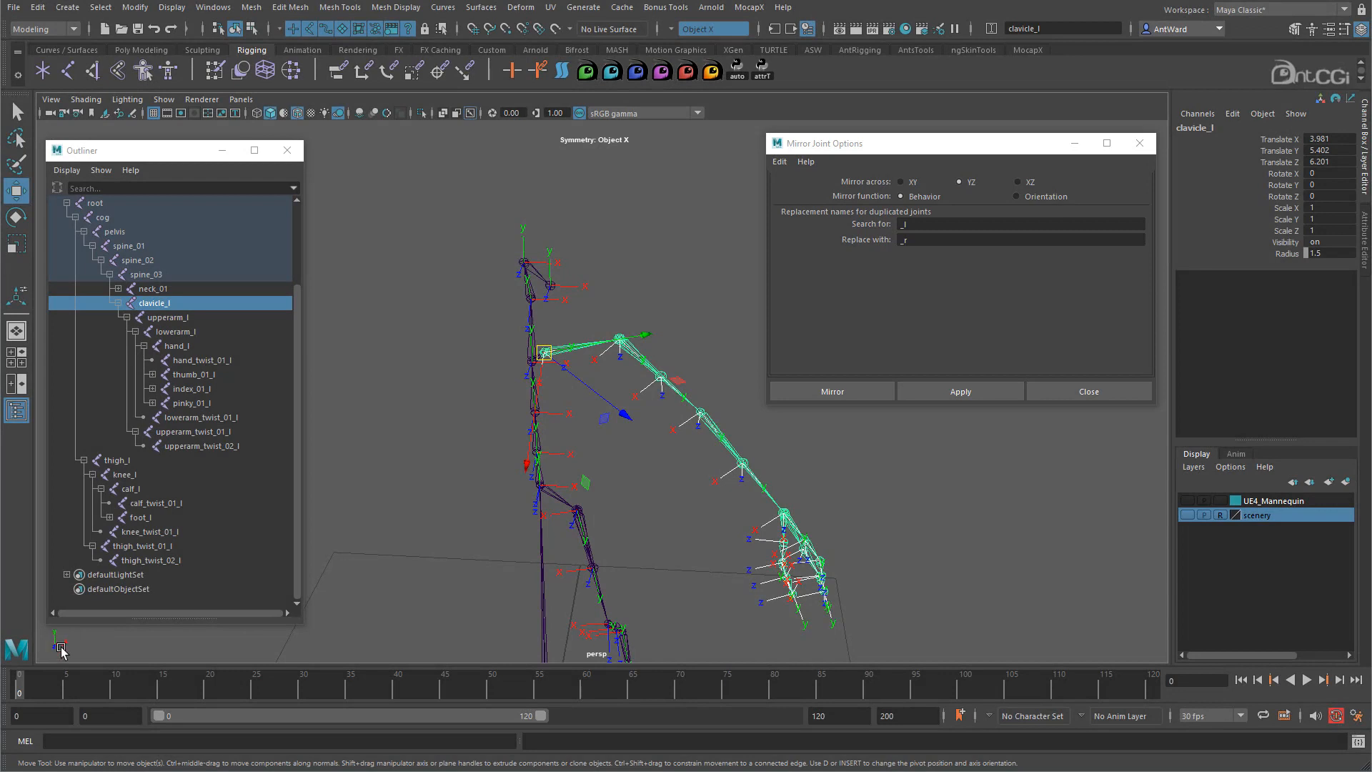
{"action": "left_click_drag", "start_coordinate": [621, 499], "coordinate": [566, 506], "text": "alt"}
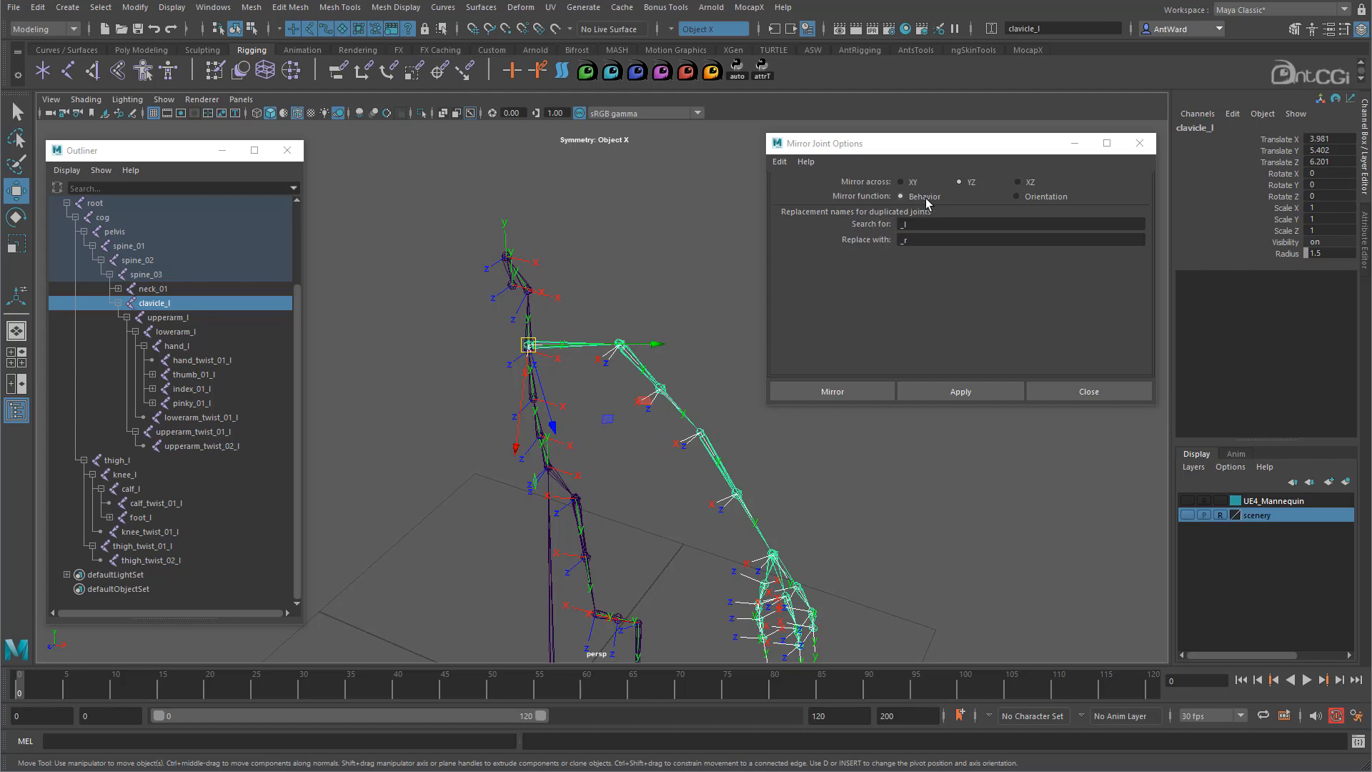
{"action": "left_click_drag", "start_coordinate": [582, 419], "coordinate": [623, 424], "text": "alt"}
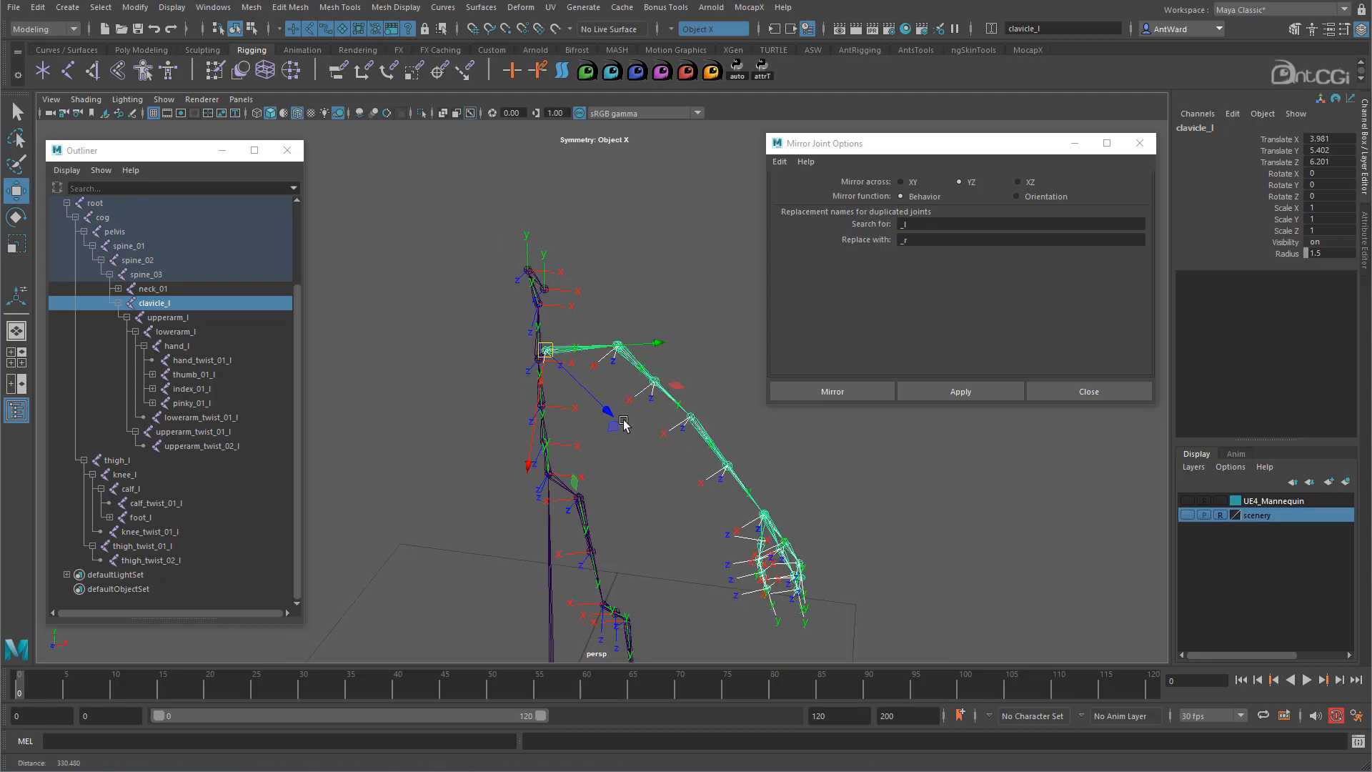
- Mirror the left arm with Behavior mirroring, test-rotate upperarm_l, then undo back past the mirror
{"action": "left_click", "coordinate": [947, 393]}
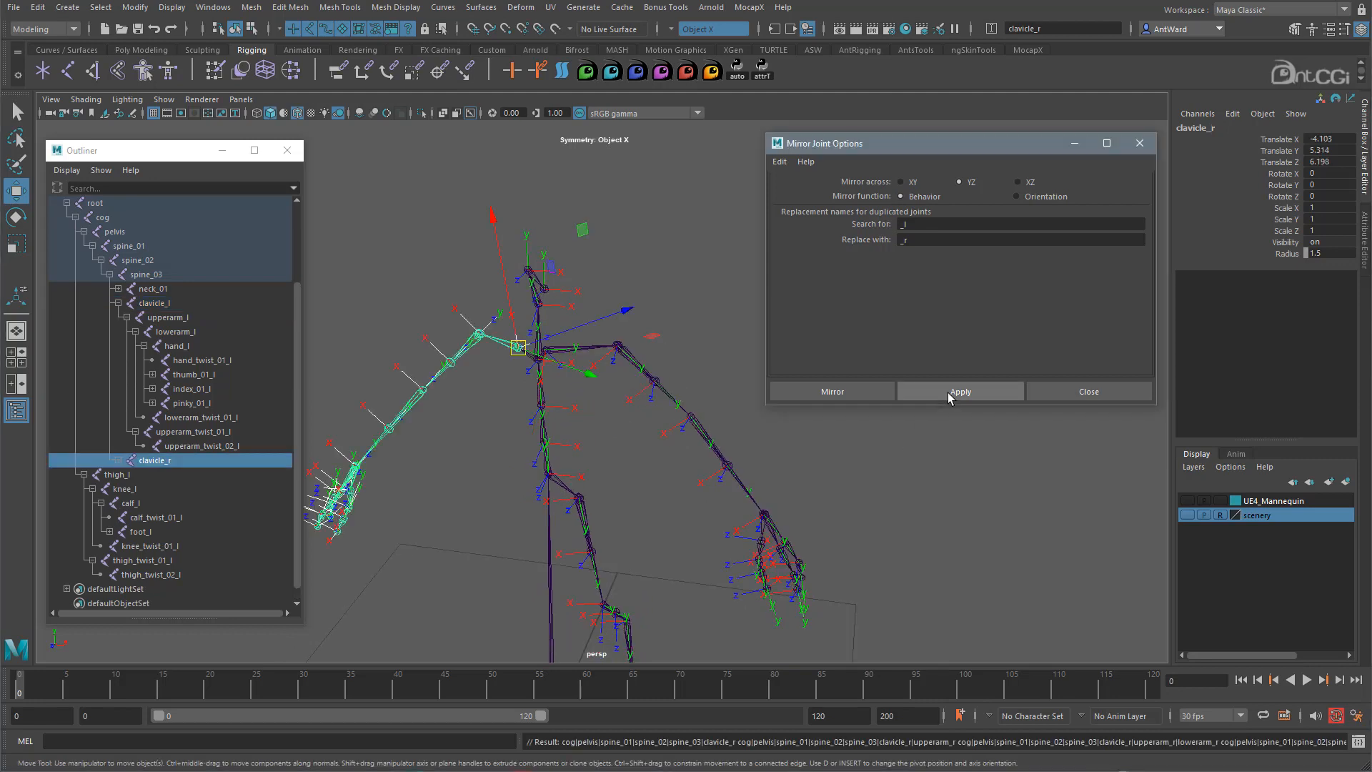
{"action": "left_click", "coordinate": [479, 421]}
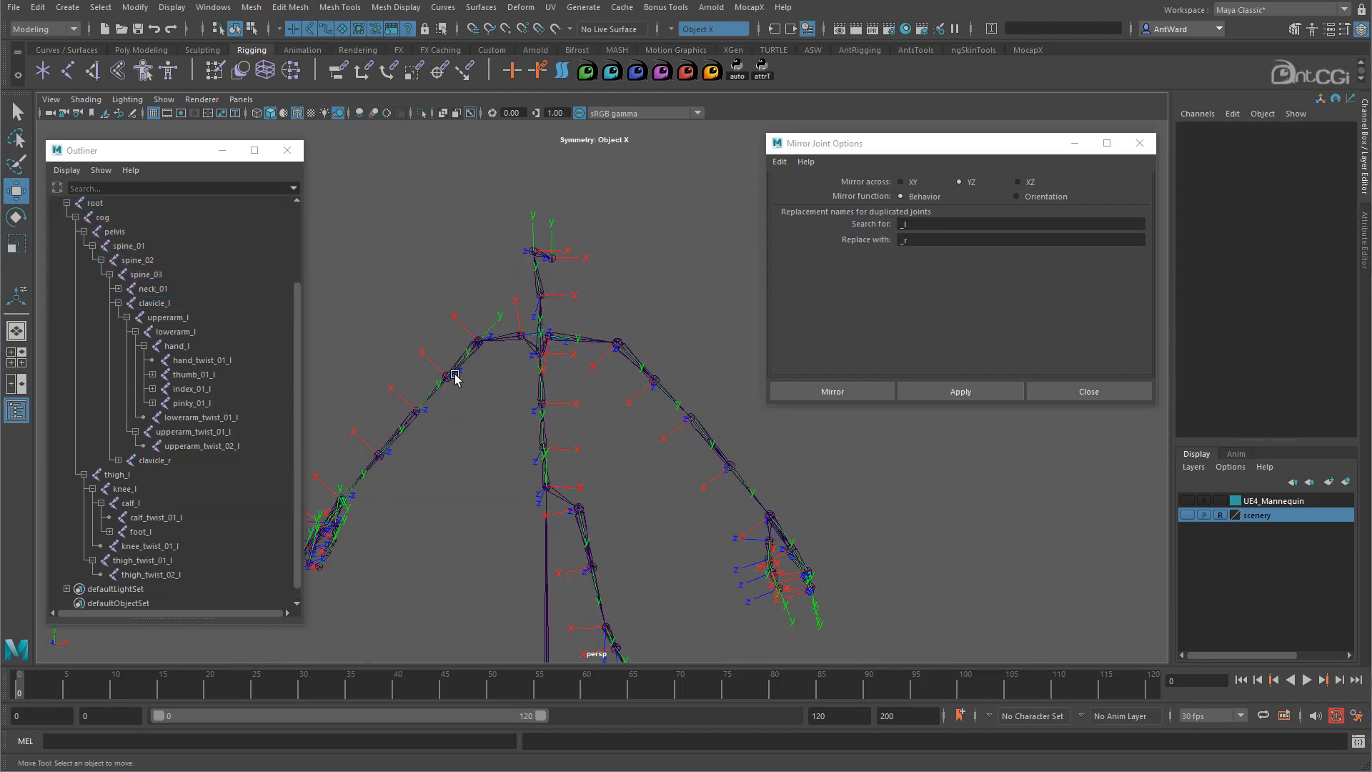
{"action": "left_click", "coordinate": [465, 357]}
{"action": "left_click", "coordinate": [635, 357]}
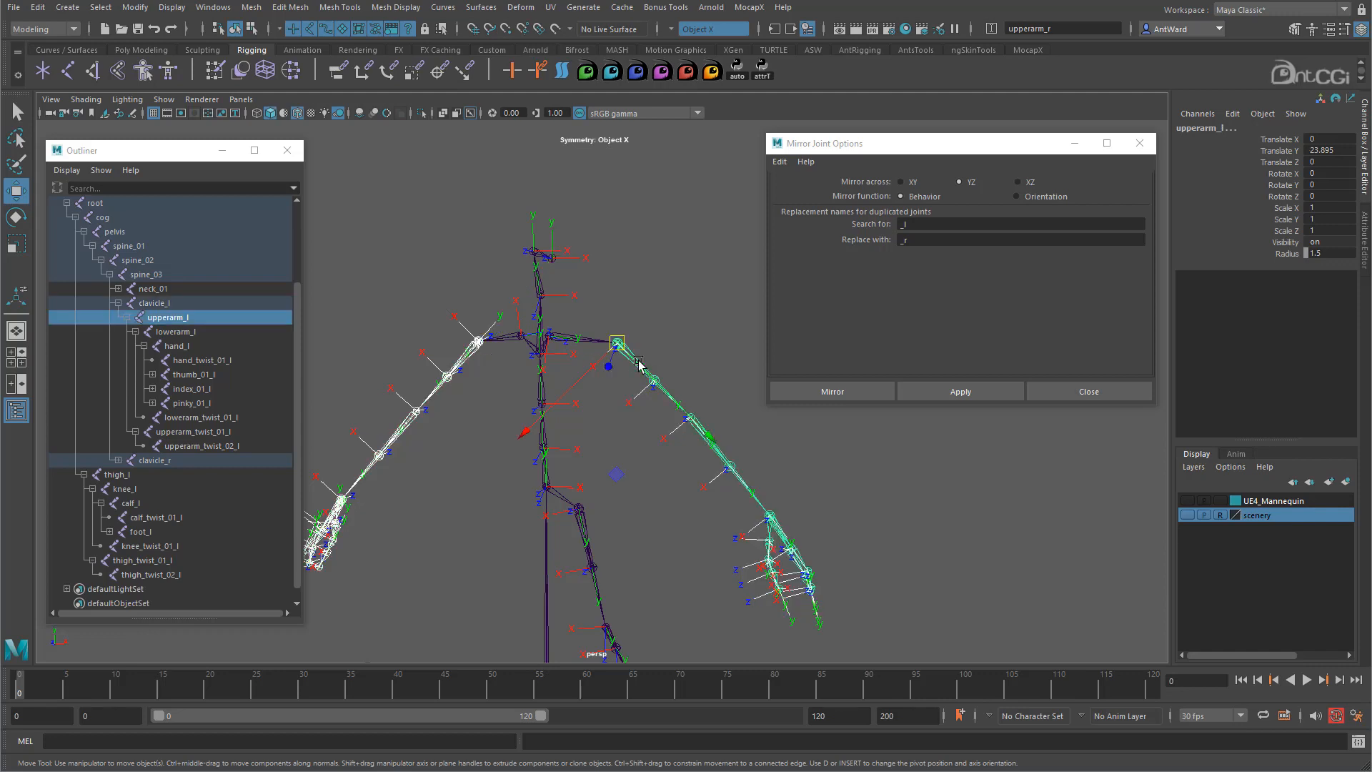
{"action": "key", "text": "e"}
{"action": "mouse_move", "coordinate": [668, 449]}
{"action": "left_mouse_down", "text": "alt"}
{"action": "mouse_move", "coordinate": [689, 465]}
{"action": "mouse_move", "coordinate": [672, 452]}
{"action": "left_mouse_up", "text": "alt"}
{"action": "middle_click_drag", "start_coordinate": [631, 454], "coordinate": [590, 448], "text": "alt"}
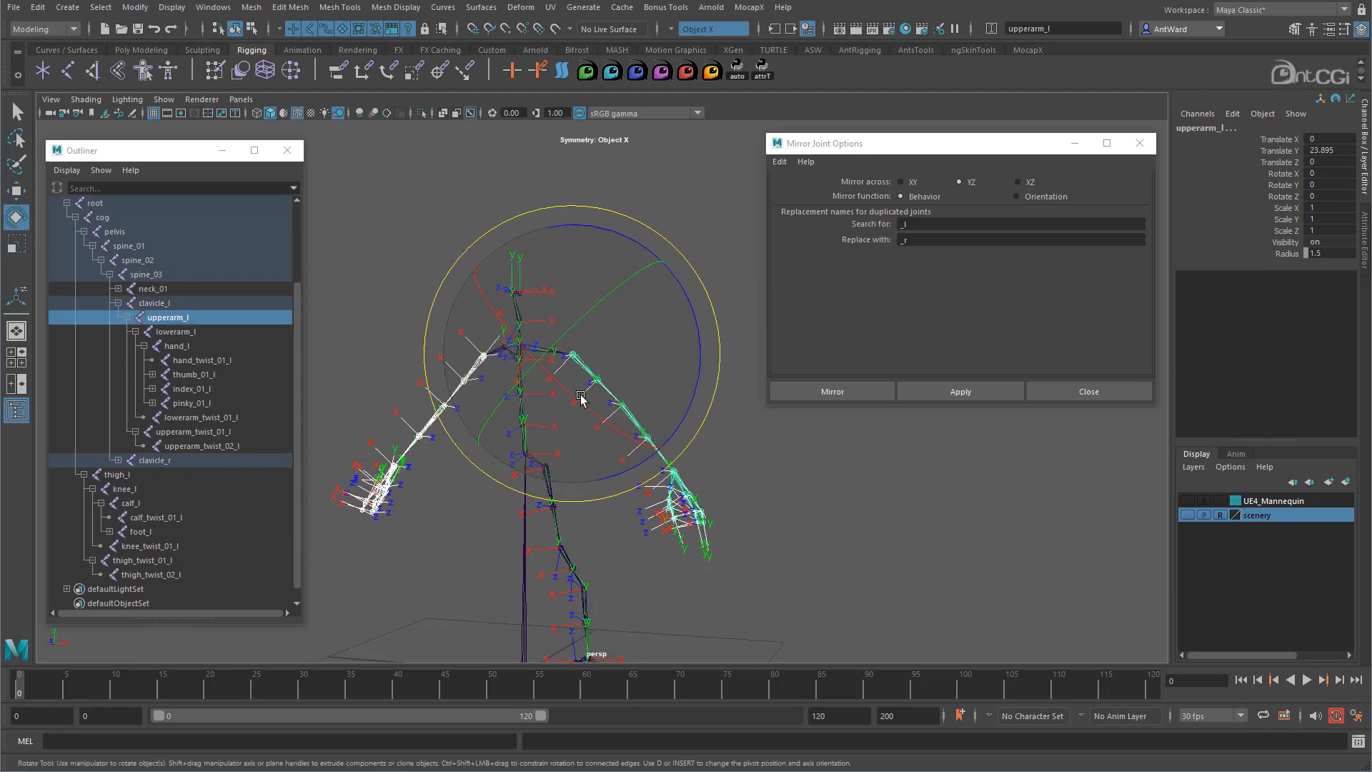
{"action": "left_click_drag", "start_coordinate": [683, 285], "coordinate": [652, 319]}
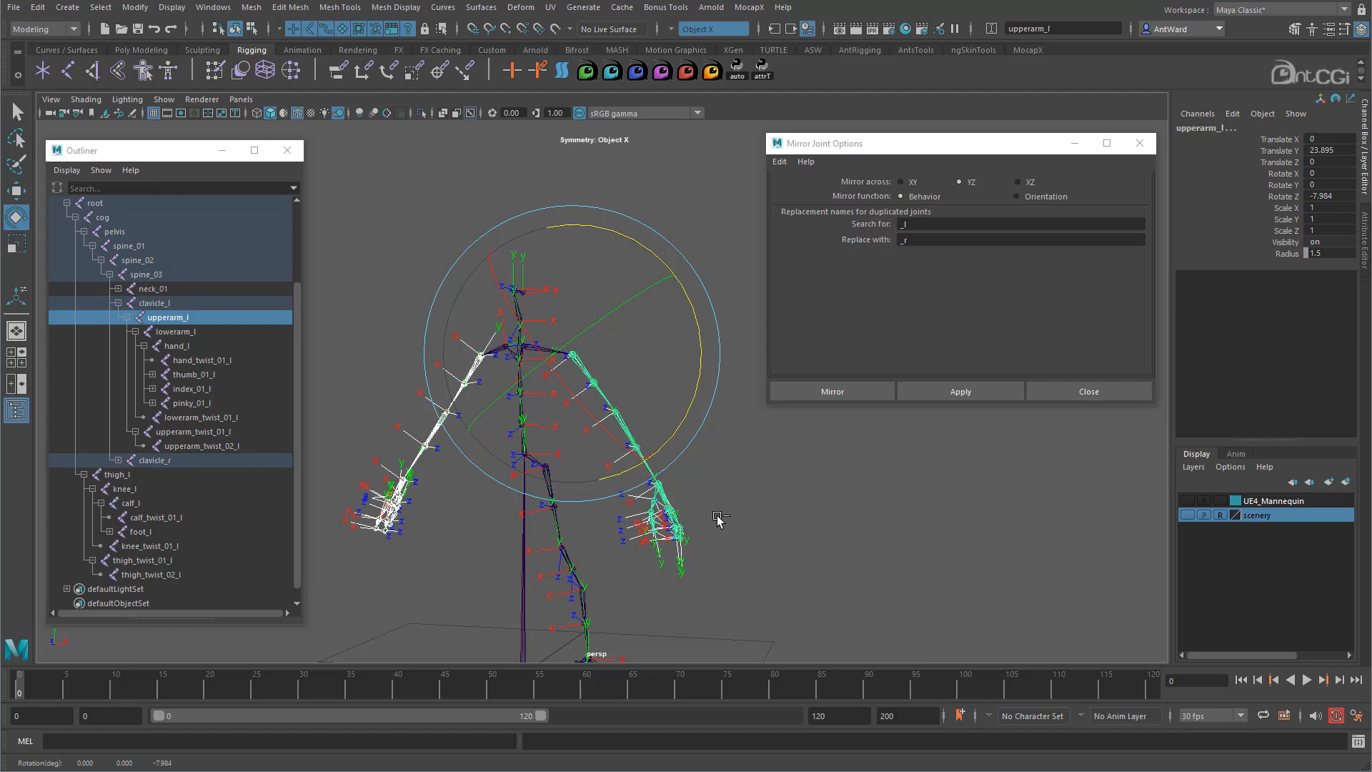
{"action": "key", "text": "ctrl+z"}
{"action": "left_click_drag", "start_coordinate": [522, 437], "coordinate": [527, 459], "text": "alt"}
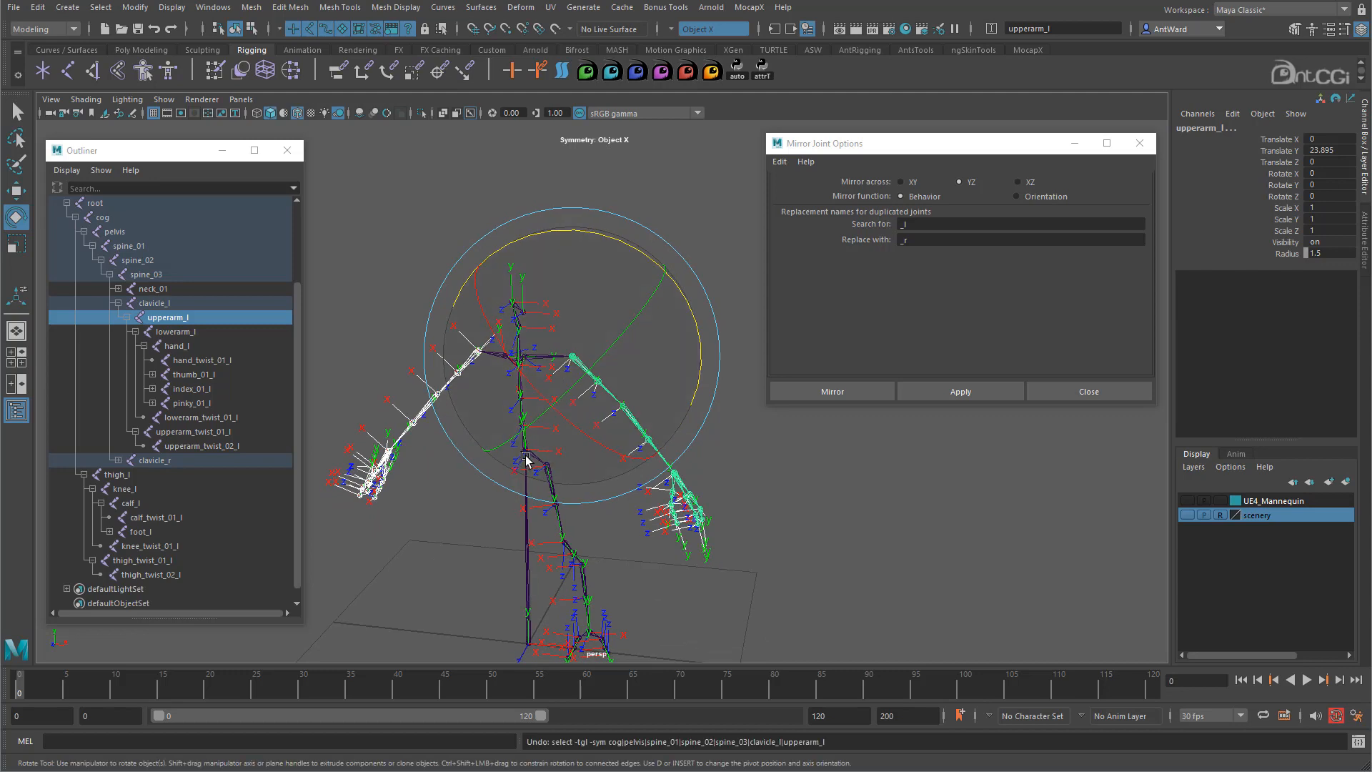
{"action": "key", "text": "ctrl+z"}
{"action": "key", "text": "ctrl+z"}
{"action": "key", "text": "ctrl+z"}
{"action": "key", "text": "ctrl+z"}
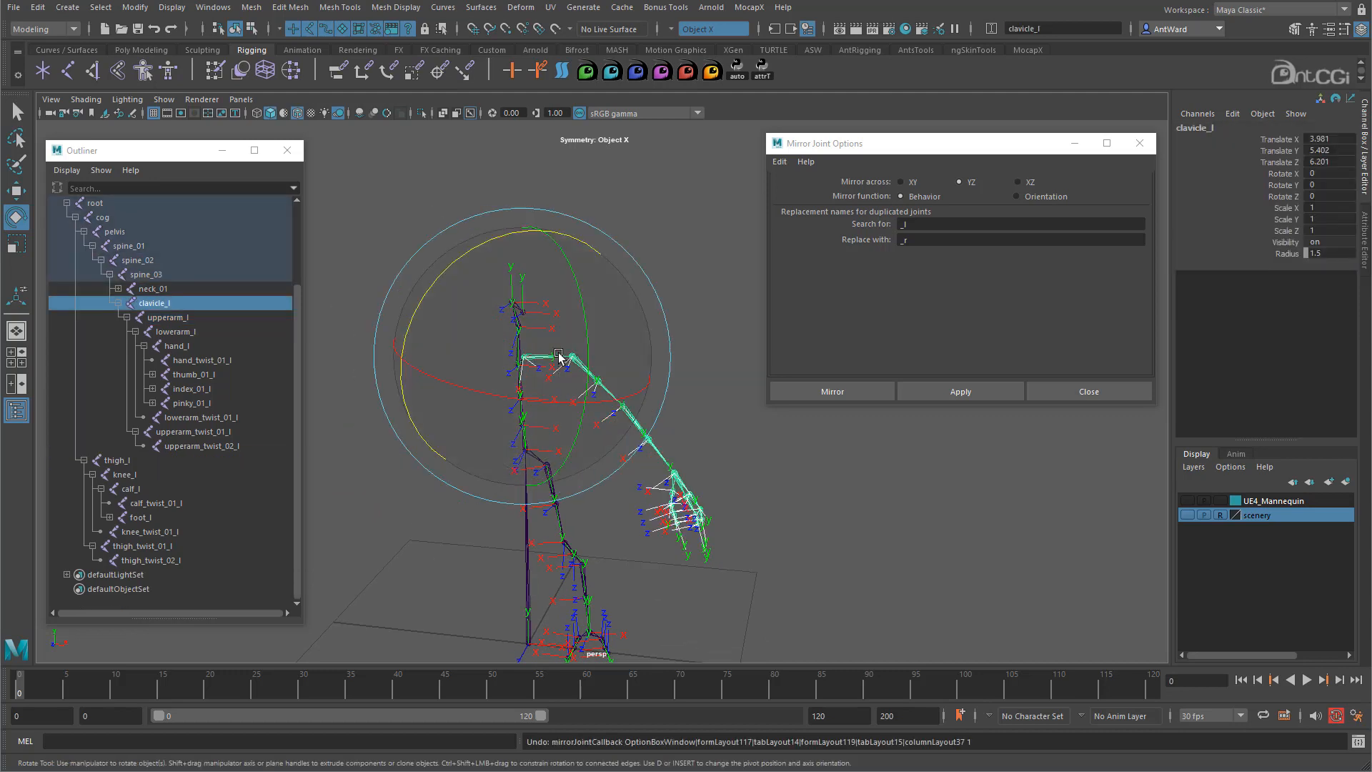
- Re-mirror the left arm with Orientation mirroring and test-rotate upperarm_r, undoing the test
{"action": "left_click", "coordinate": [1018, 198]}
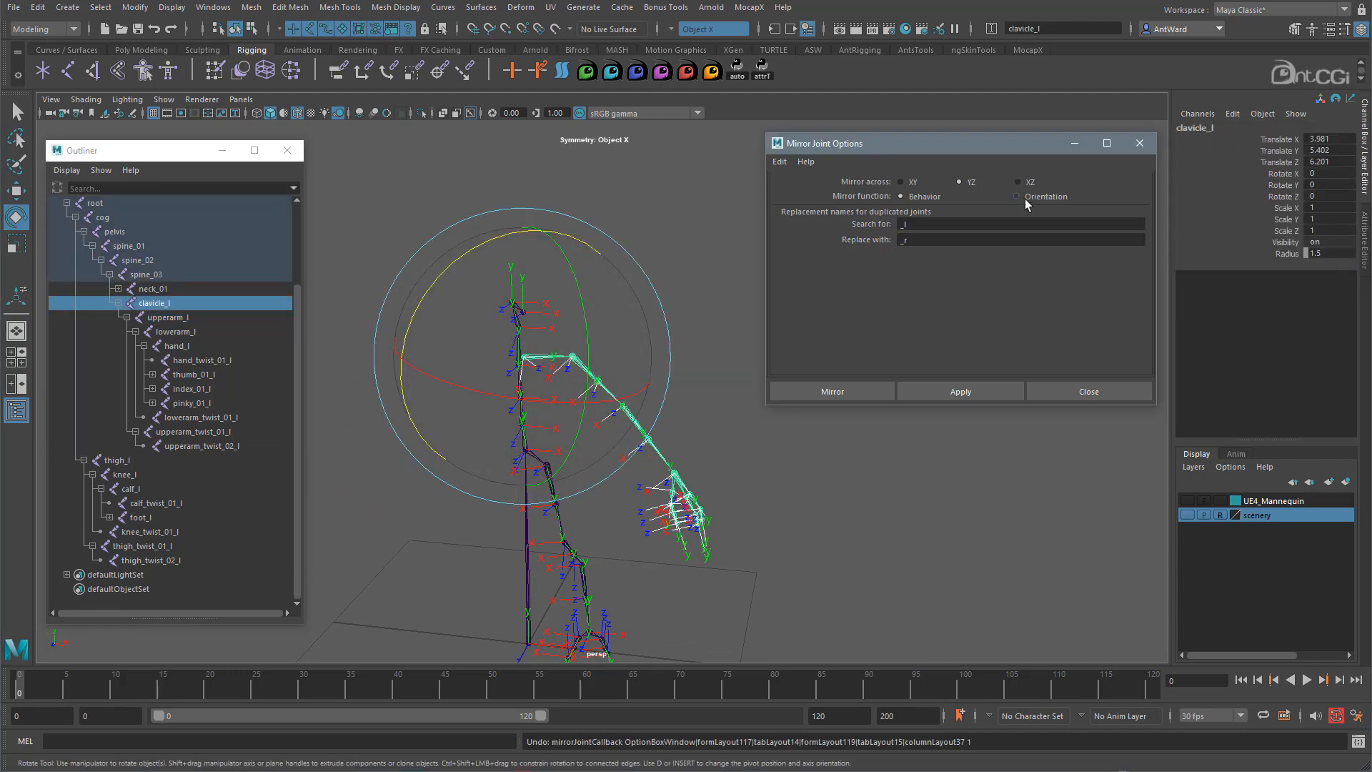
{"action": "left_click", "coordinate": [980, 391]}
{"action": "left_click", "coordinate": [714, 390]}
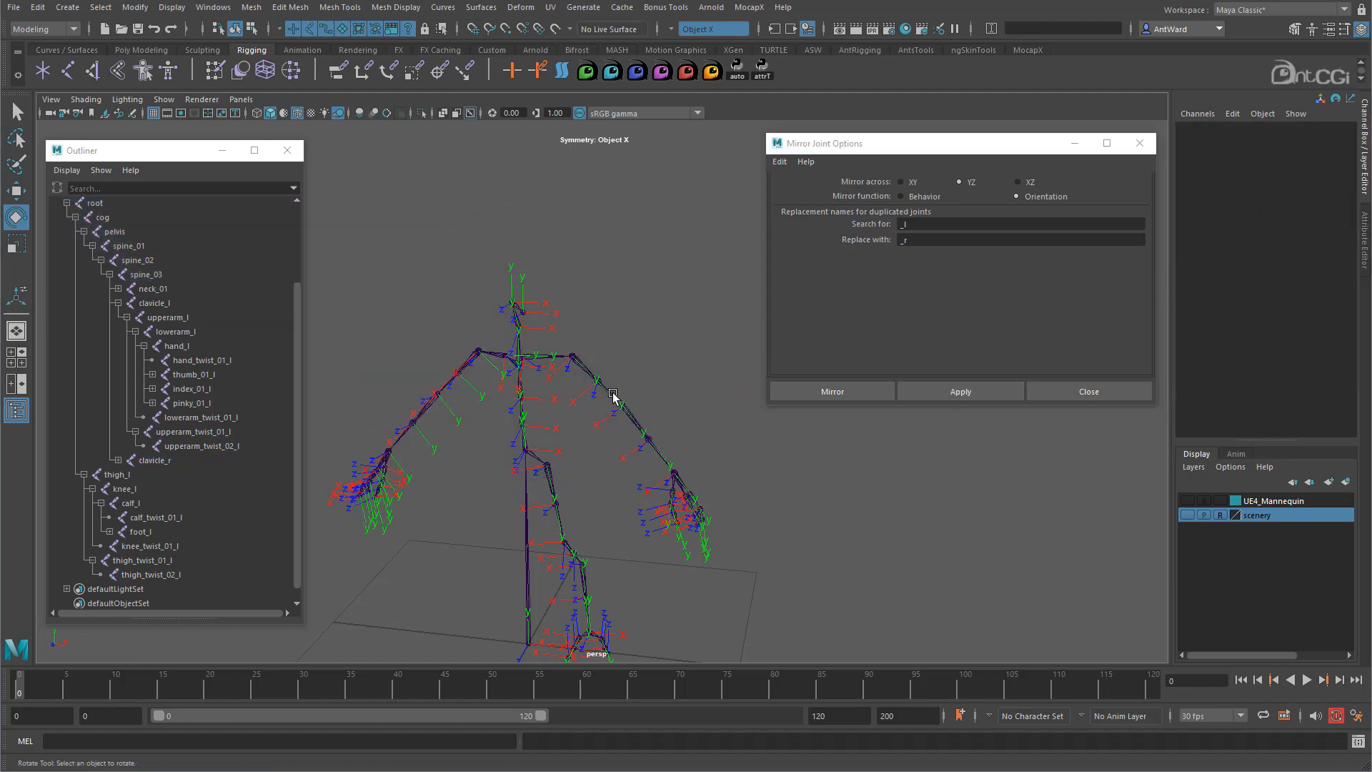
{"action": "left_click", "coordinate": [611, 394]}
{"action": "key", "text": "w"}
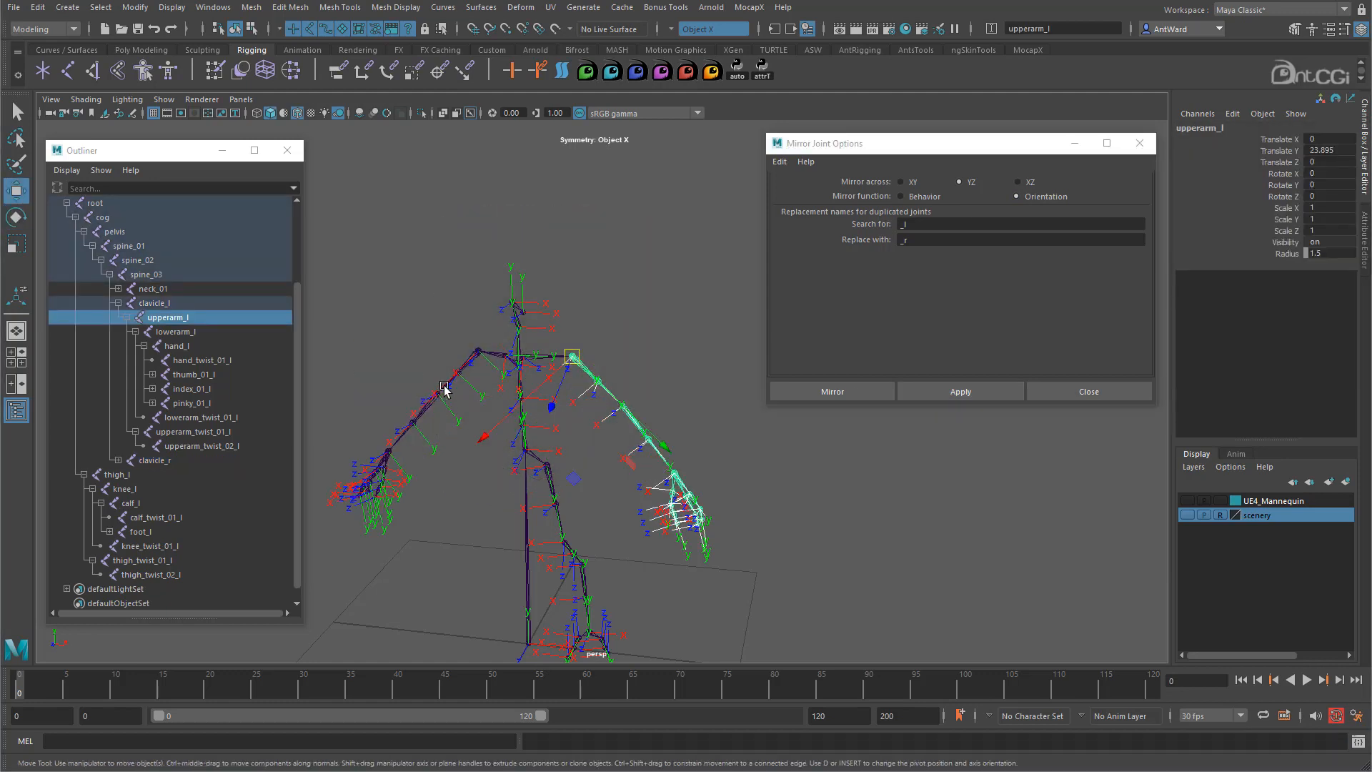
{"action": "left_click", "coordinate": [444, 386]}
{"action": "key", "text": "e"}
{"action": "left_click_drag", "start_coordinate": [571, 306], "coordinate": [615, 386]}
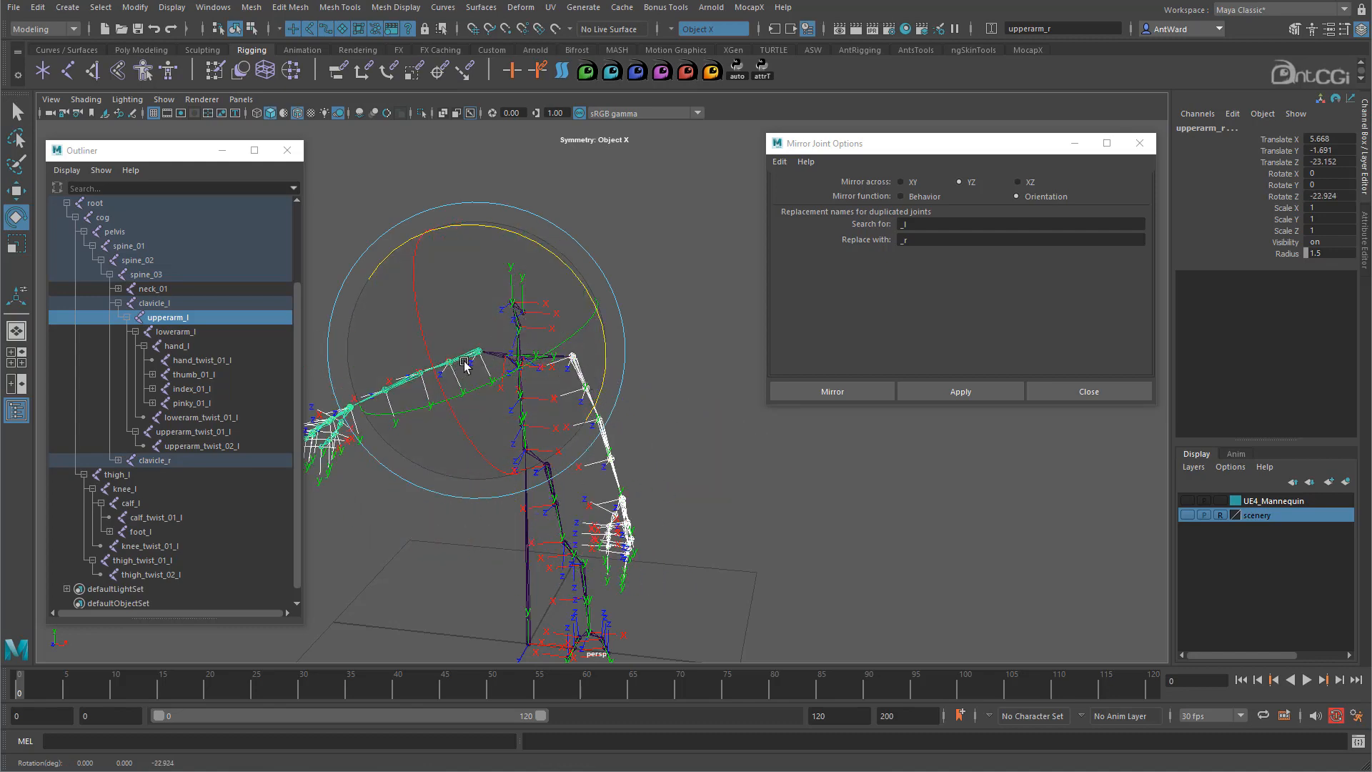
{"action": "key", "text": "ctrl+z"}
{"action": "key", "text": "ctrl+z"}
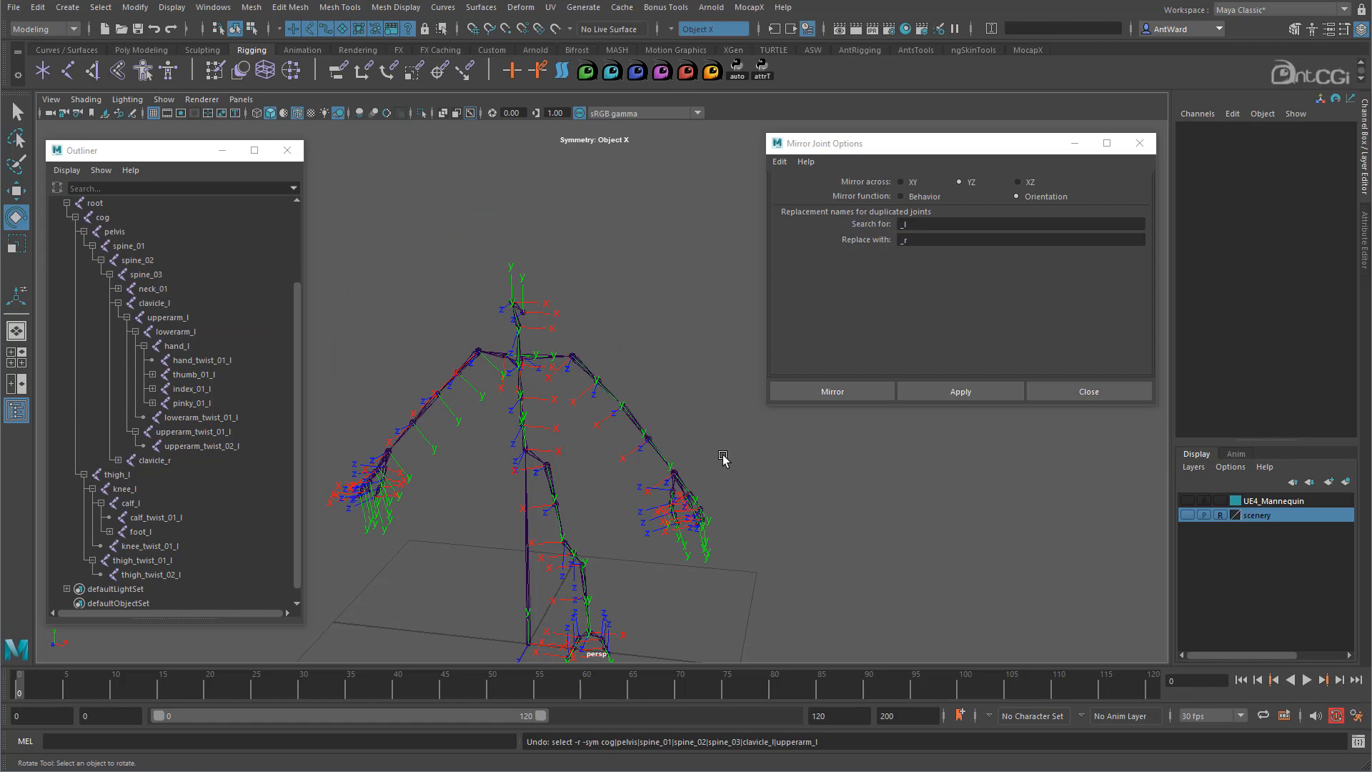
{"action": "key", "text": "ctrl+z"}
{"action": "key", "text": "ctrl+z"}
- Set Mirror function back to Behavior and mirror clavicle_l to the right side
{"action": "left_click", "coordinate": [925, 196]}
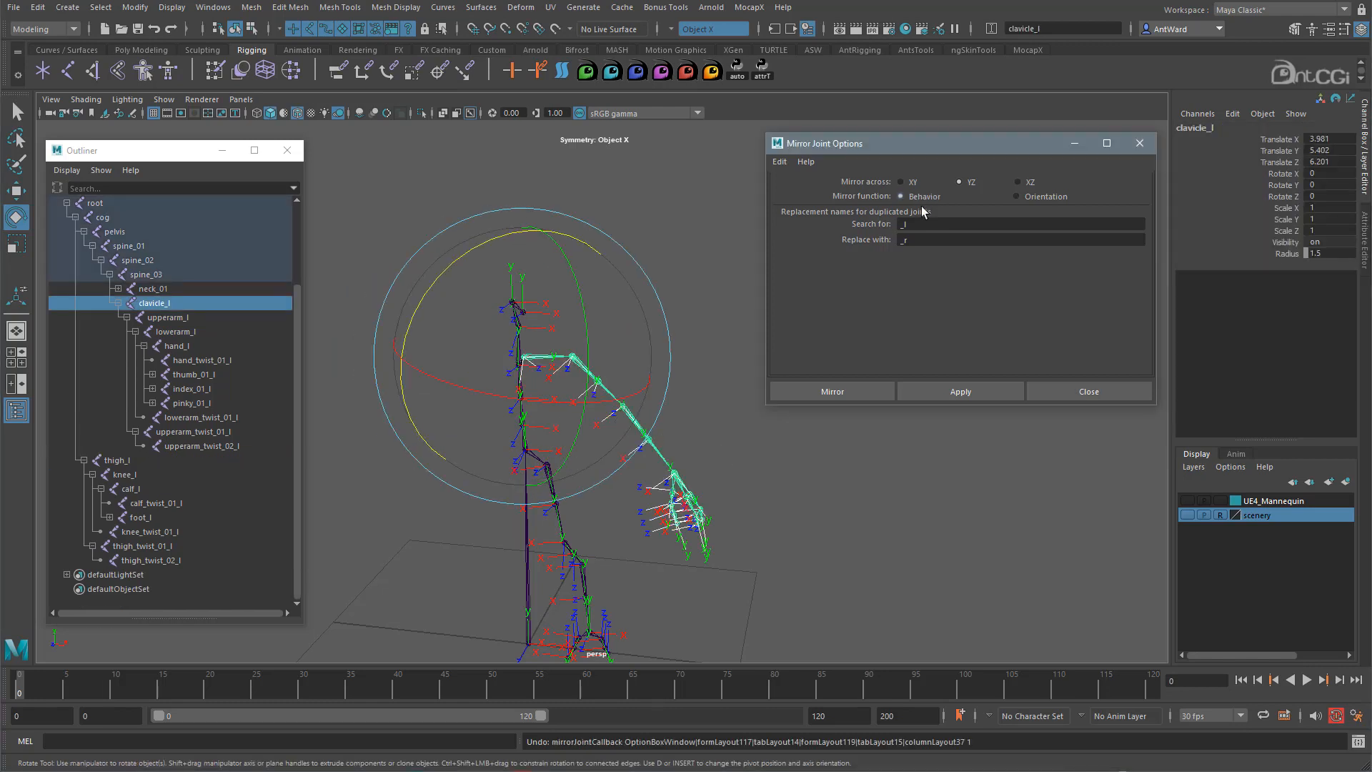
{"action": "left_click", "coordinate": [953, 391]}
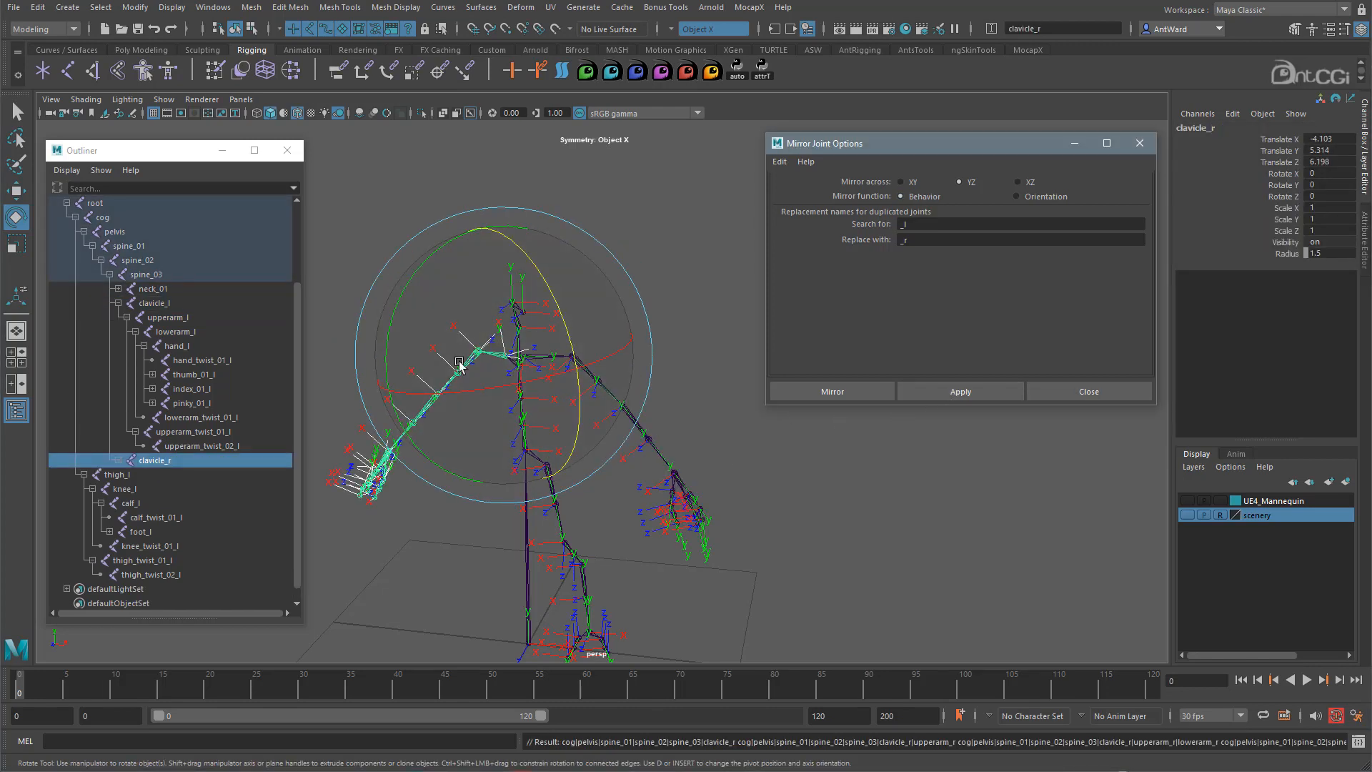
{"action": "left_click_drag", "start_coordinate": [636, 570], "coordinate": [698, 483], "text": "alt"}
- Select thigh_l and mirror it across YZ to create the thigh_r leg chain
{"action": "left_click", "coordinate": [658, 420]}
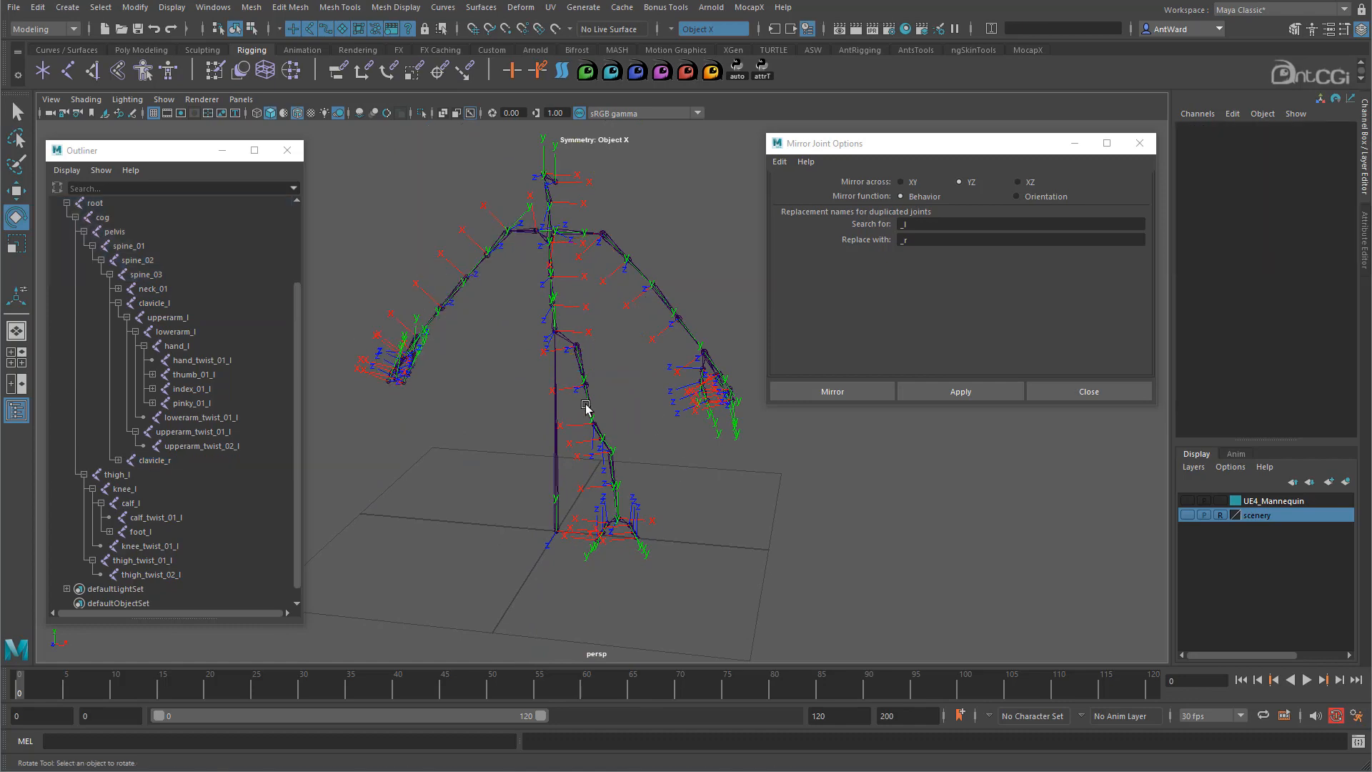
{"action": "left_click", "coordinate": [588, 407]}
{"action": "left_click_drag", "start_coordinate": [588, 408], "coordinate": [643, 481], "text": "alt"}
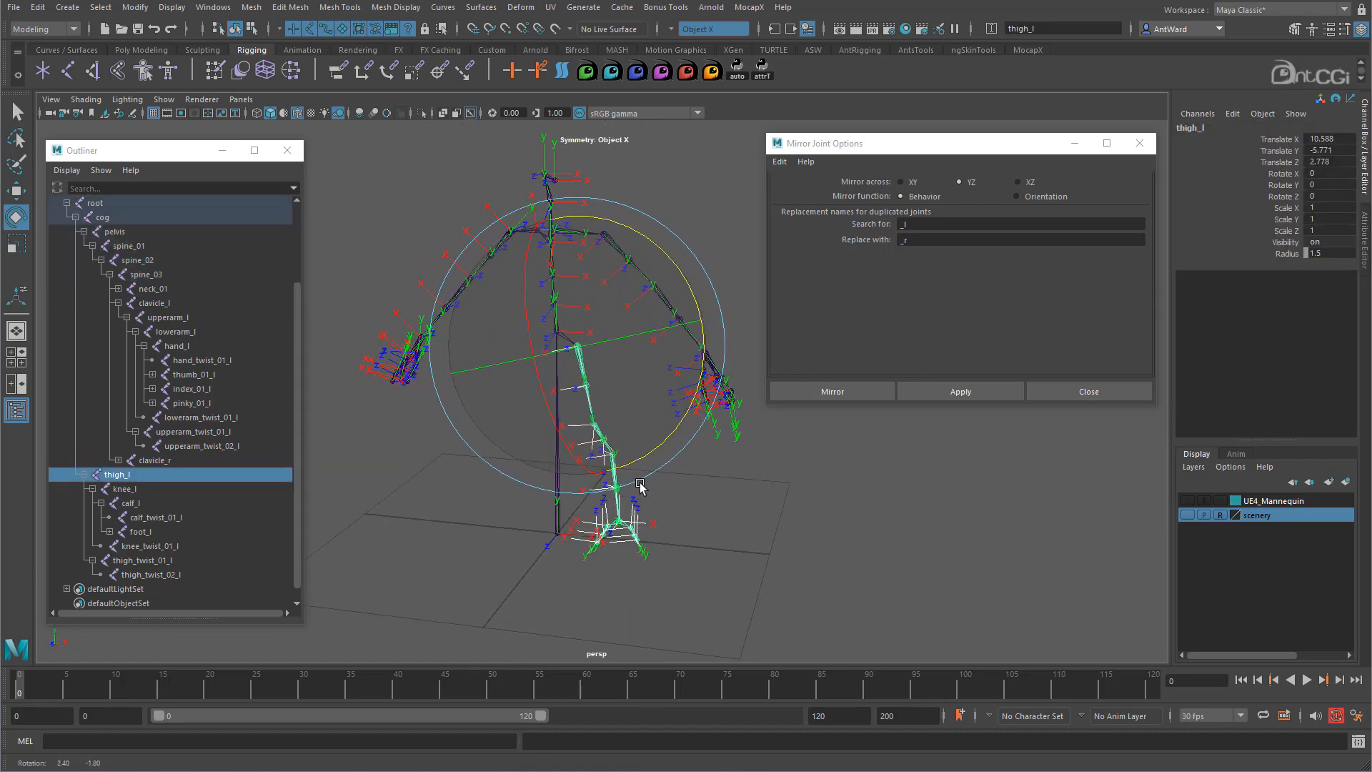
{"action": "left_click", "coordinate": [956, 394]}
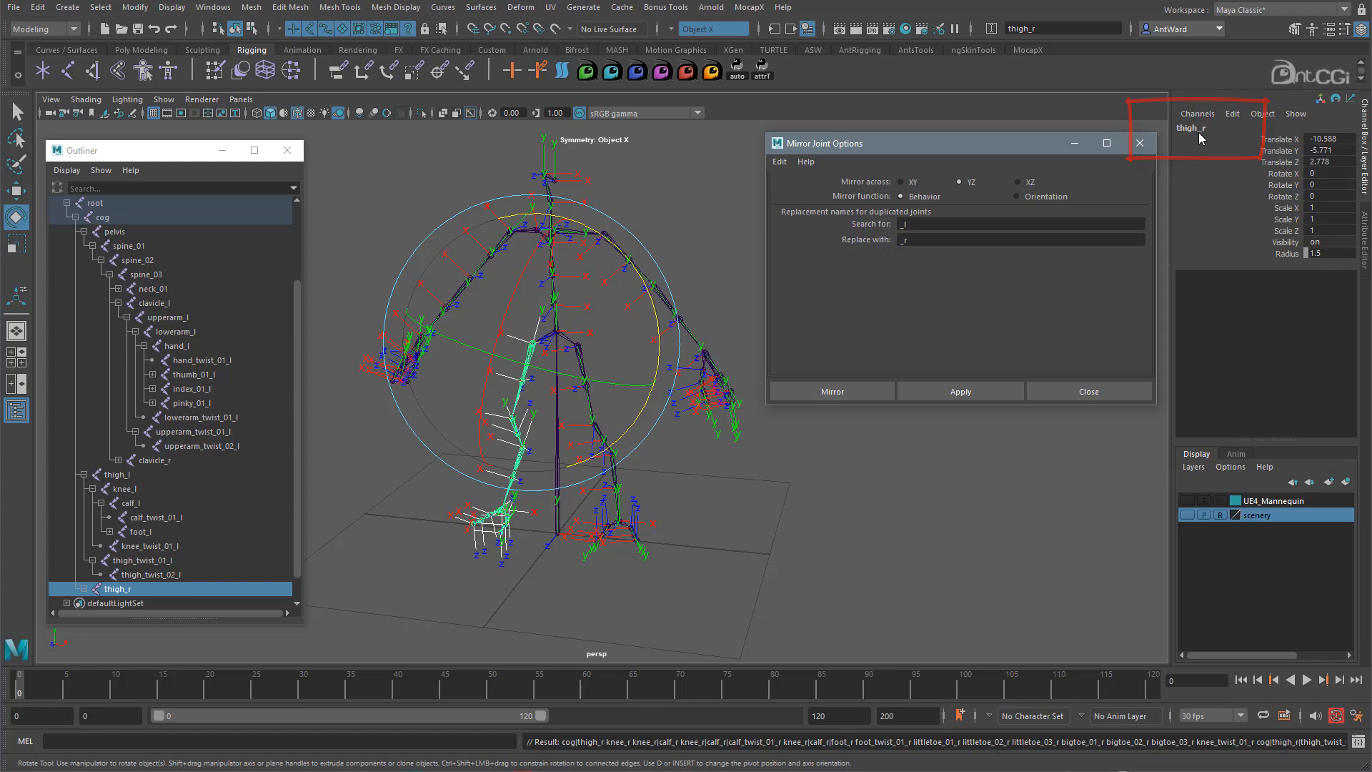
{"action": "middle_click_drag", "start_coordinate": [556, 280], "coordinate": [576, 400], "text": "alt"}
{"action": "right_click_drag", "start_coordinate": [474, 367], "coordinate": [1110, 421], "text": "alt"}
{"action": "left_click_drag", "start_coordinate": [692, 353], "coordinate": [645, 355], "text": "alt"}
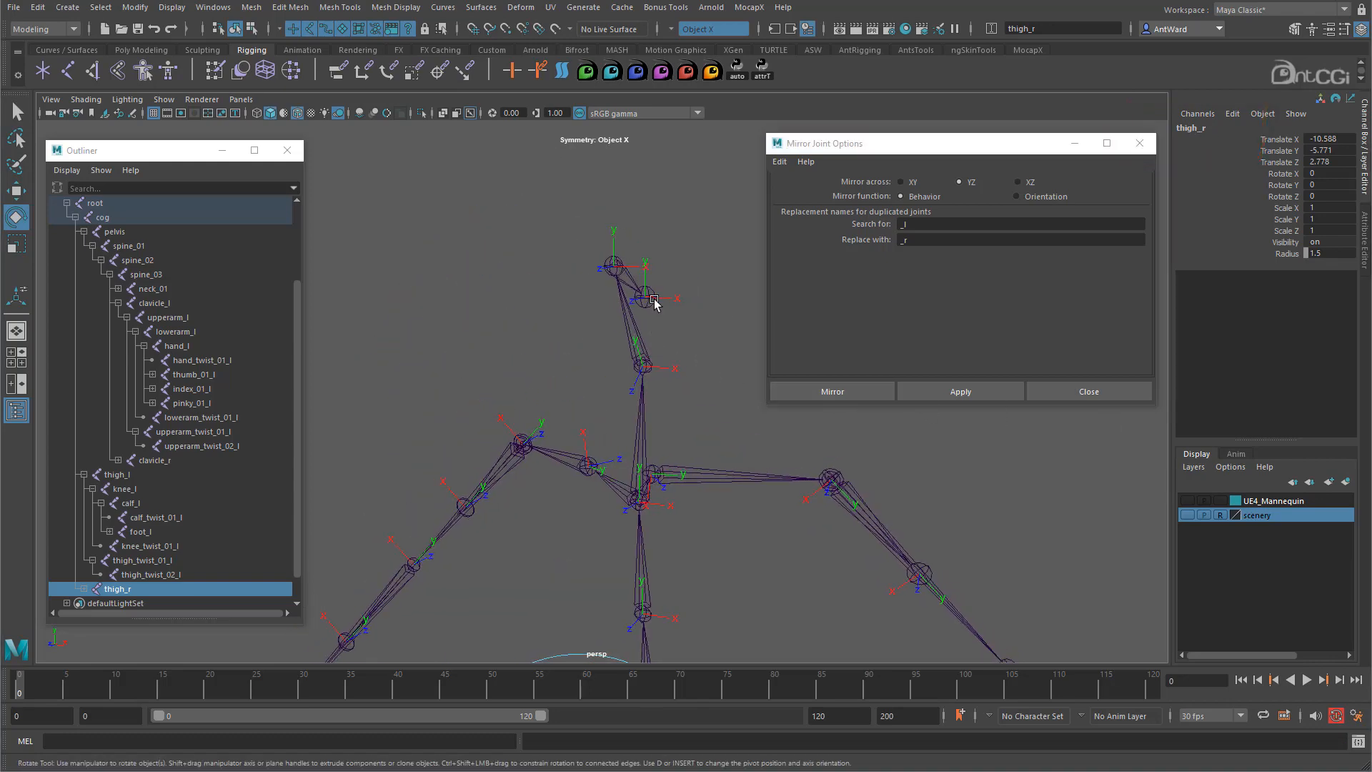
- Try mirroring eye_l and undo it, then duplicate eye_l with Ctrl+D to get eye_l1
{"action": "left_click", "coordinate": [653, 301]}
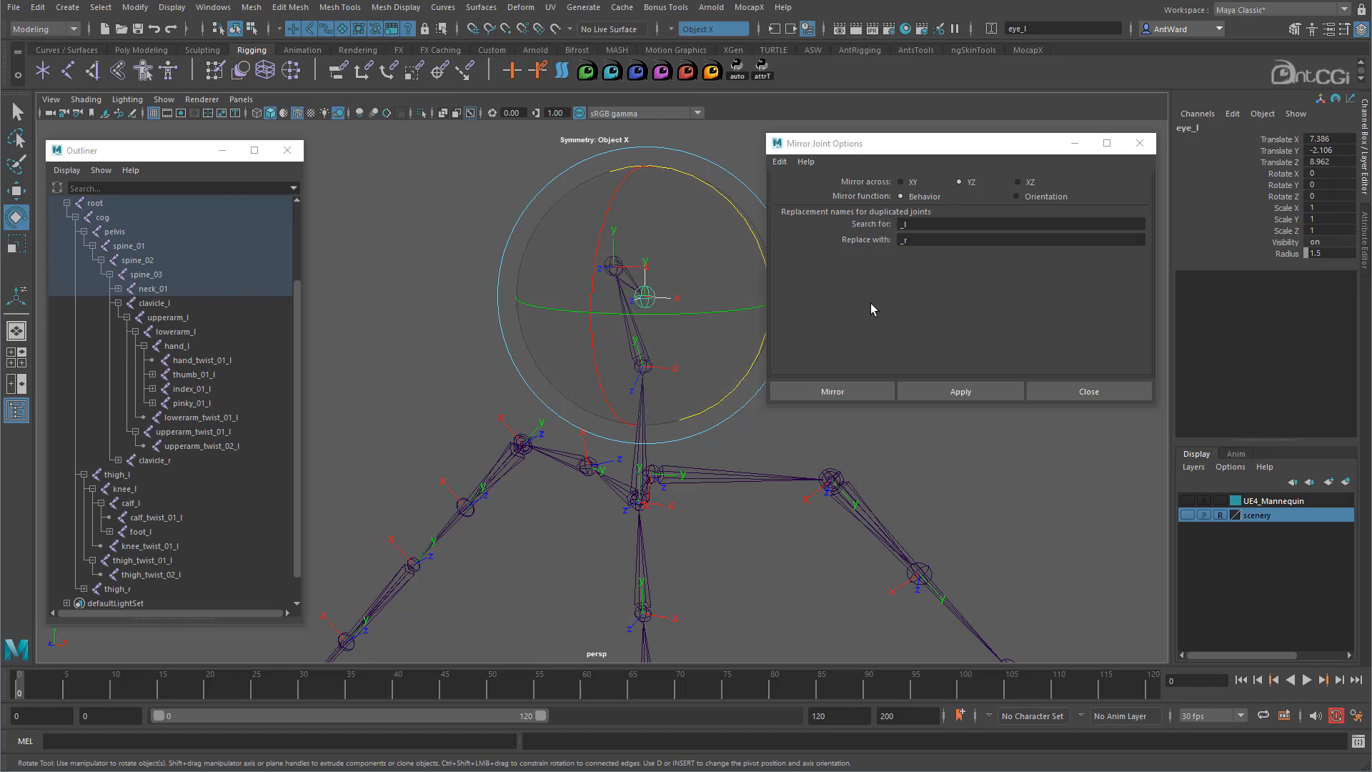
{"action": "left_click", "coordinate": [986, 393]}
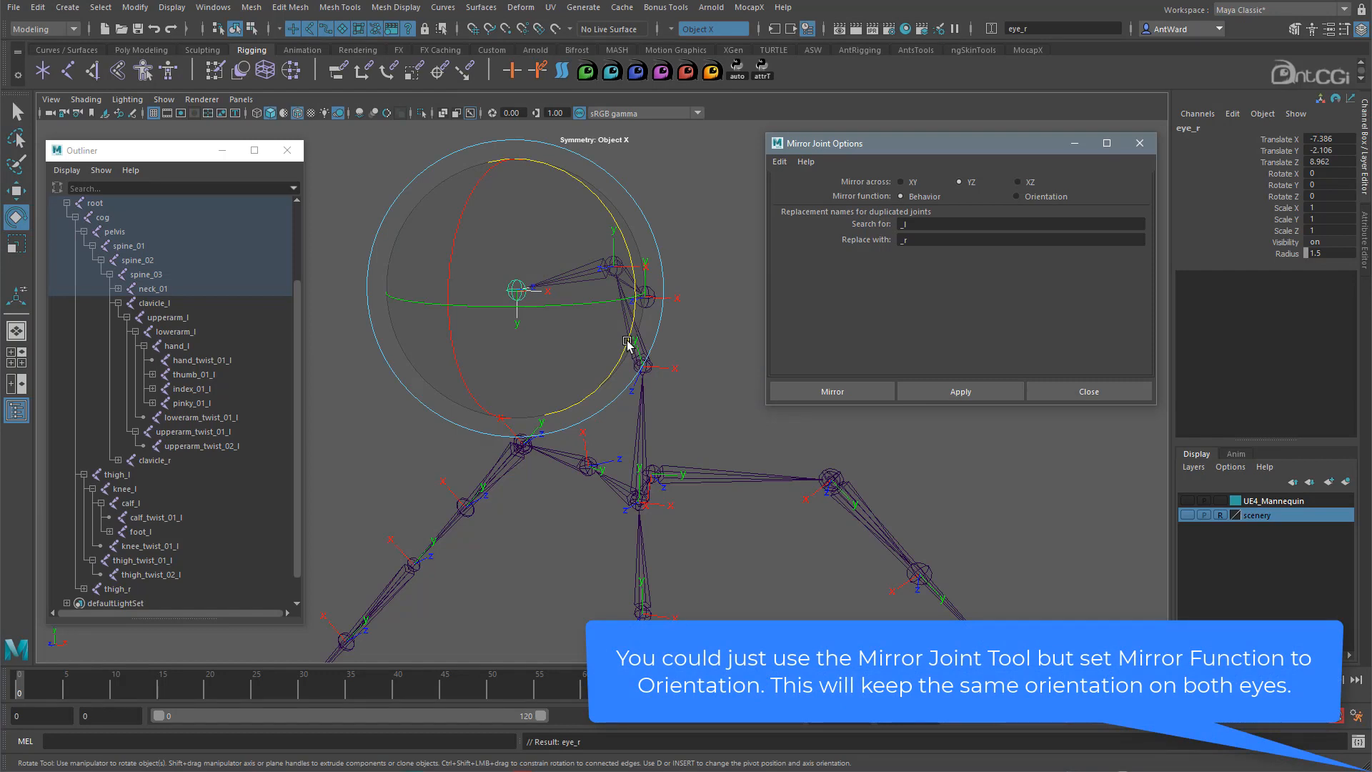
{"action": "left_click_drag", "start_coordinate": [625, 343], "coordinate": [652, 353], "text": "alt"}
{"action": "key", "text": "ctrl+z"}
{"action": "key", "text": "w"}
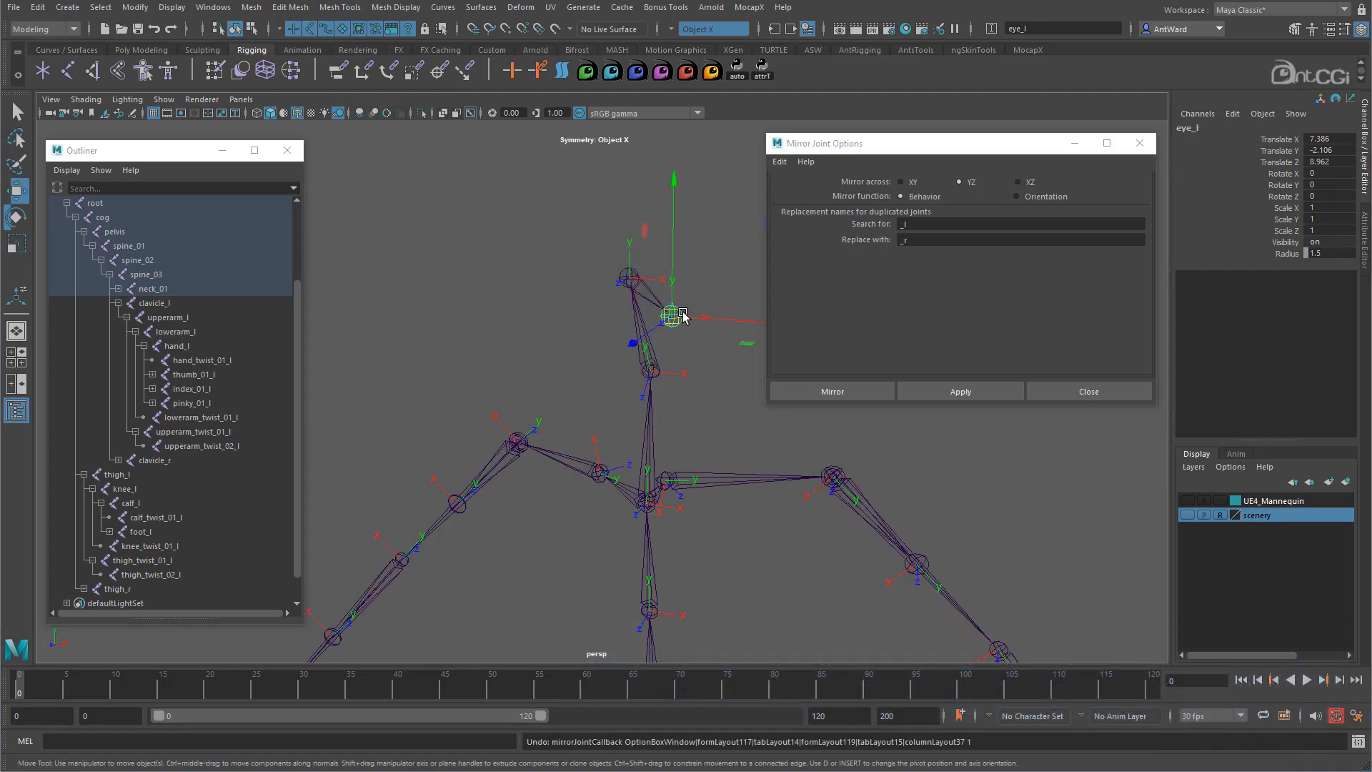
{"action": "left_click", "coordinate": [1140, 144]}
{"action": "key", "text": "ctrl+d"}
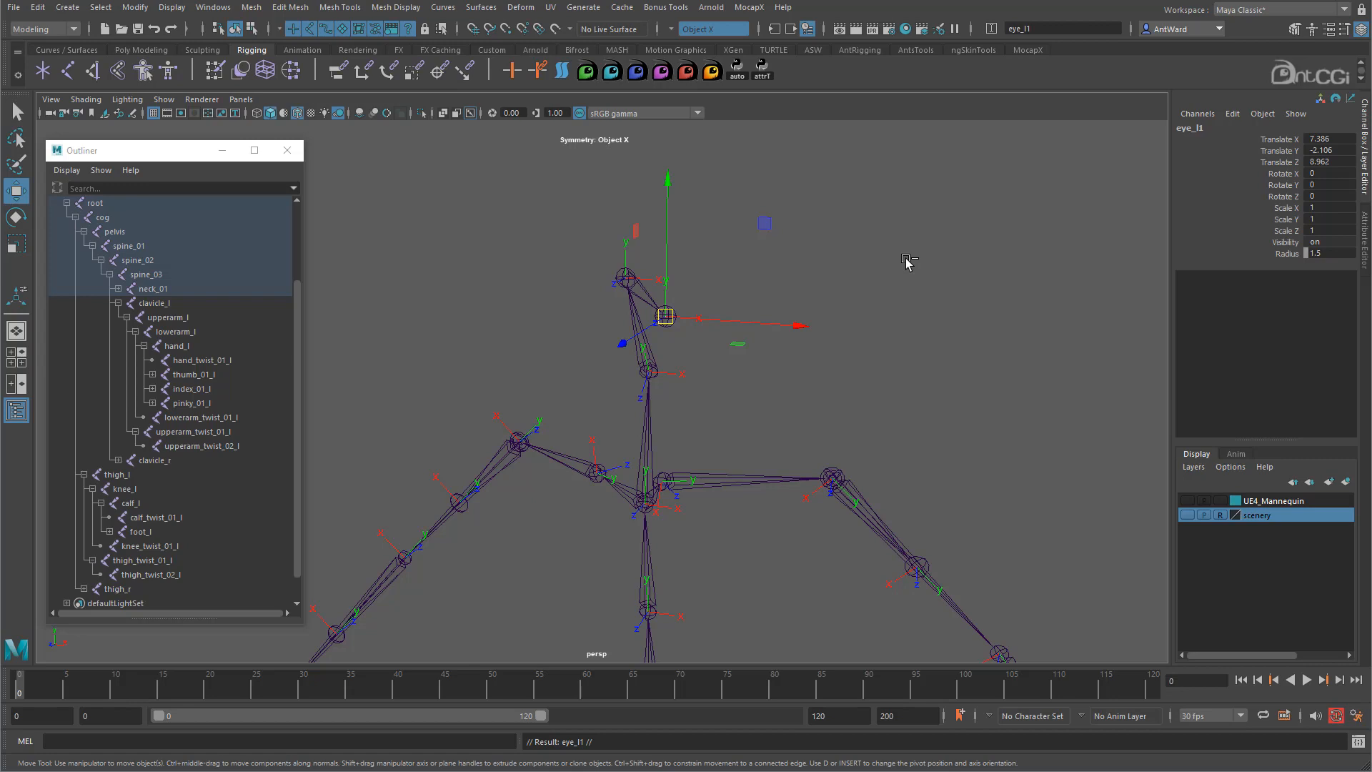
- Set the copied eye joint's Translate X to -7.386 in the Channel Box
{"action": "double_click", "coordinate": [1320, 138]}
{"action": "left_click", "coordinate": [1306, 139]}
{"action": "type", "text": "-"}
{"action": "key", "text": "Return"}
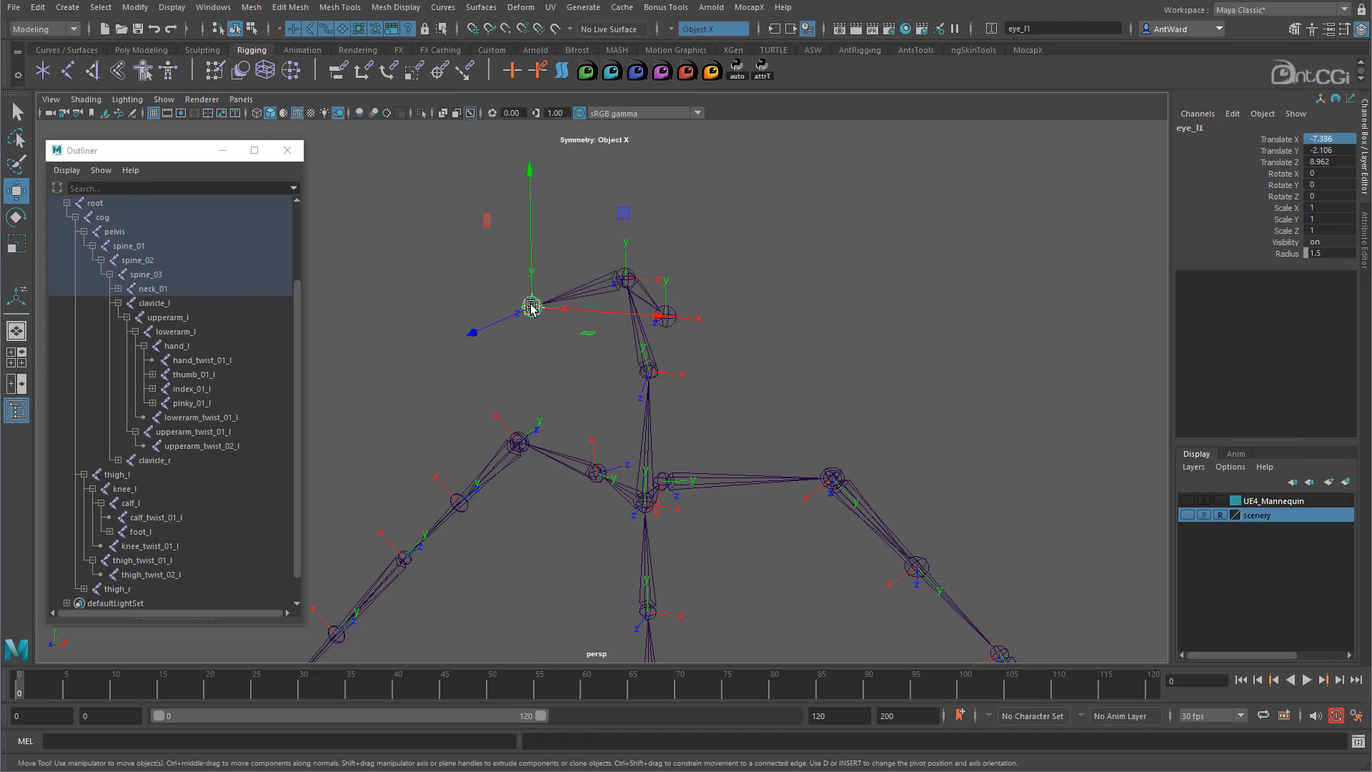
- Rename the joint eye_r, deselect it, and tumble to a front view
{"action": "left_click", "coordinate": [1203, 128]}
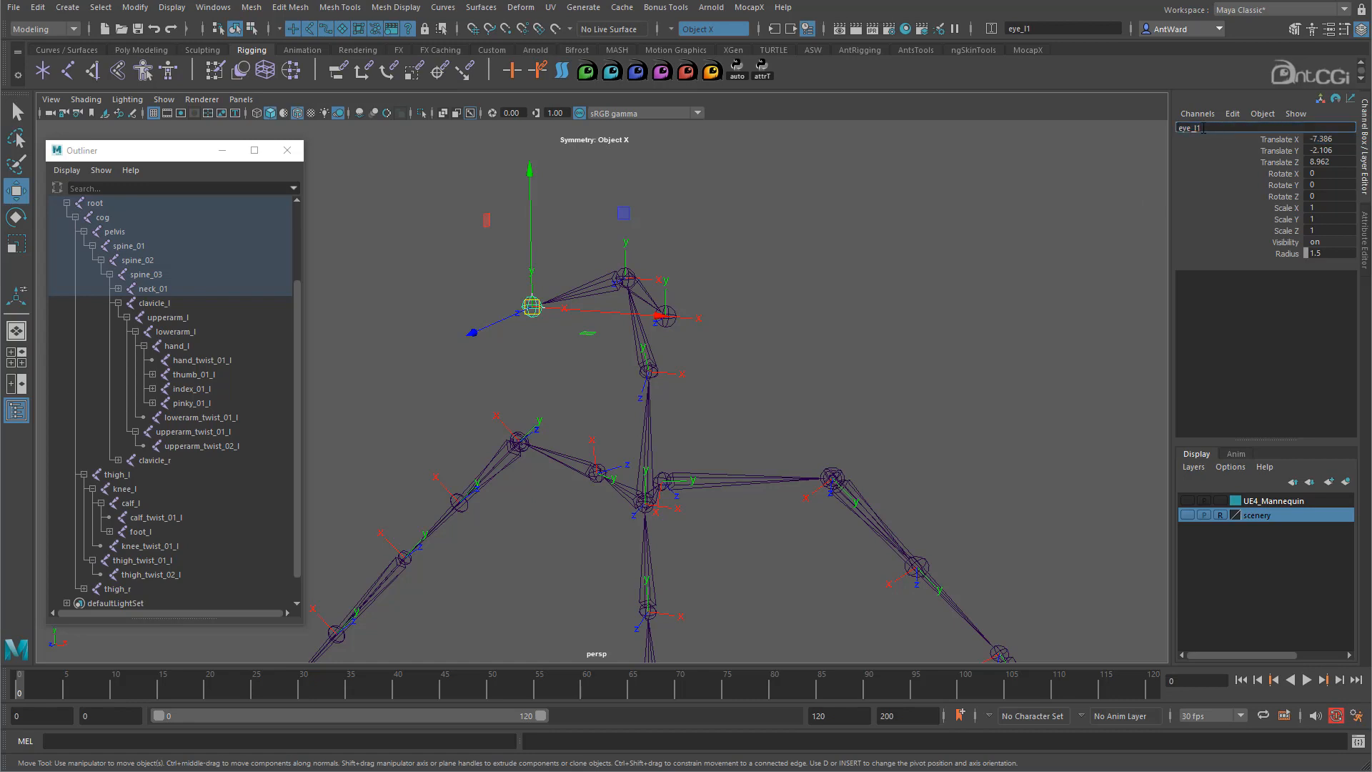
{"action": "type", "text": "r"}
{"action": "key", "text": "Return"}
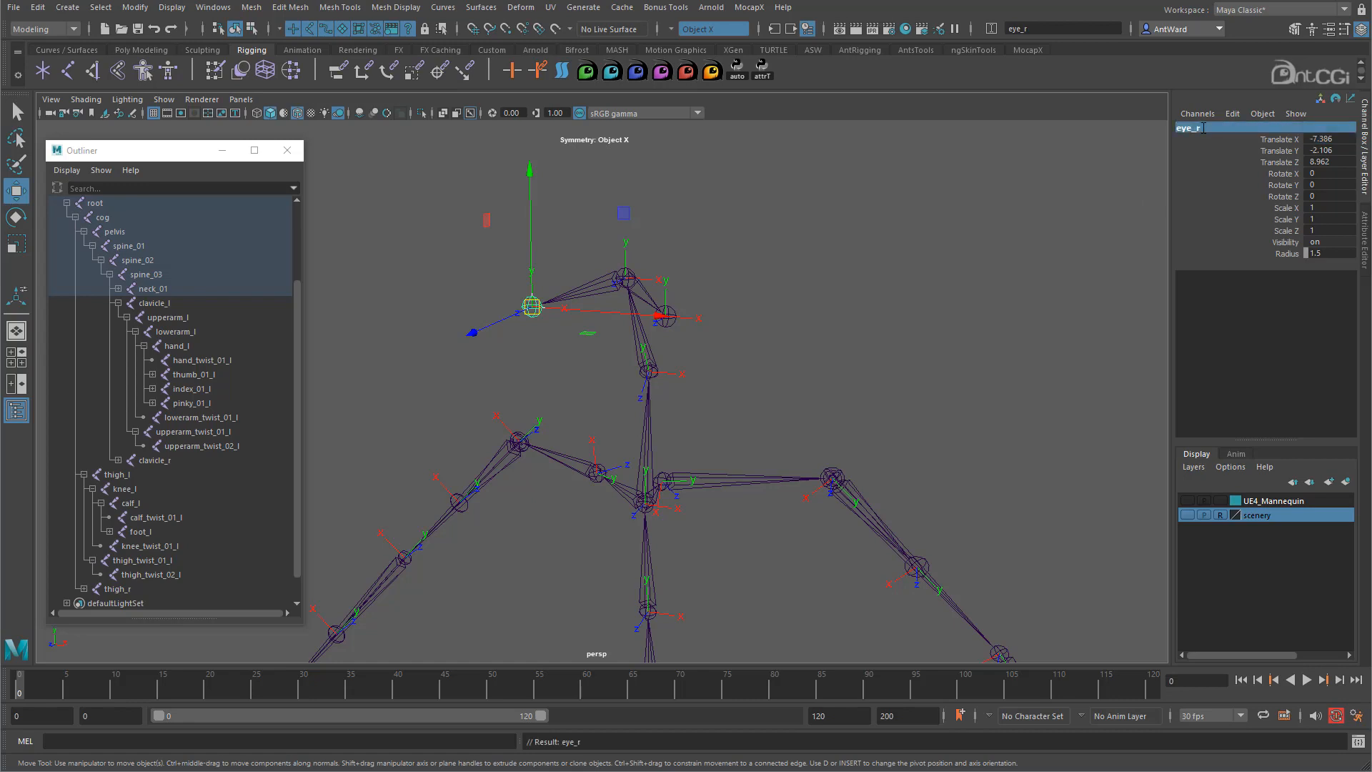
{"action": "left_click_drag", "start_coordinate": [753, 371], "coordinate": [757, 406], "text": "alt"}
{"action": "left_click", "coordinate": [869, 392]}
{"action": "left_click_drag", "start_coordinate": [606, 385], "coordinate": [643, 371], "text": "alt"}
- Select the full hierarchy under root and toggle off Local Rotation Axes, then deselect
{"action": "left_click", "coordinate": [608, 577]}
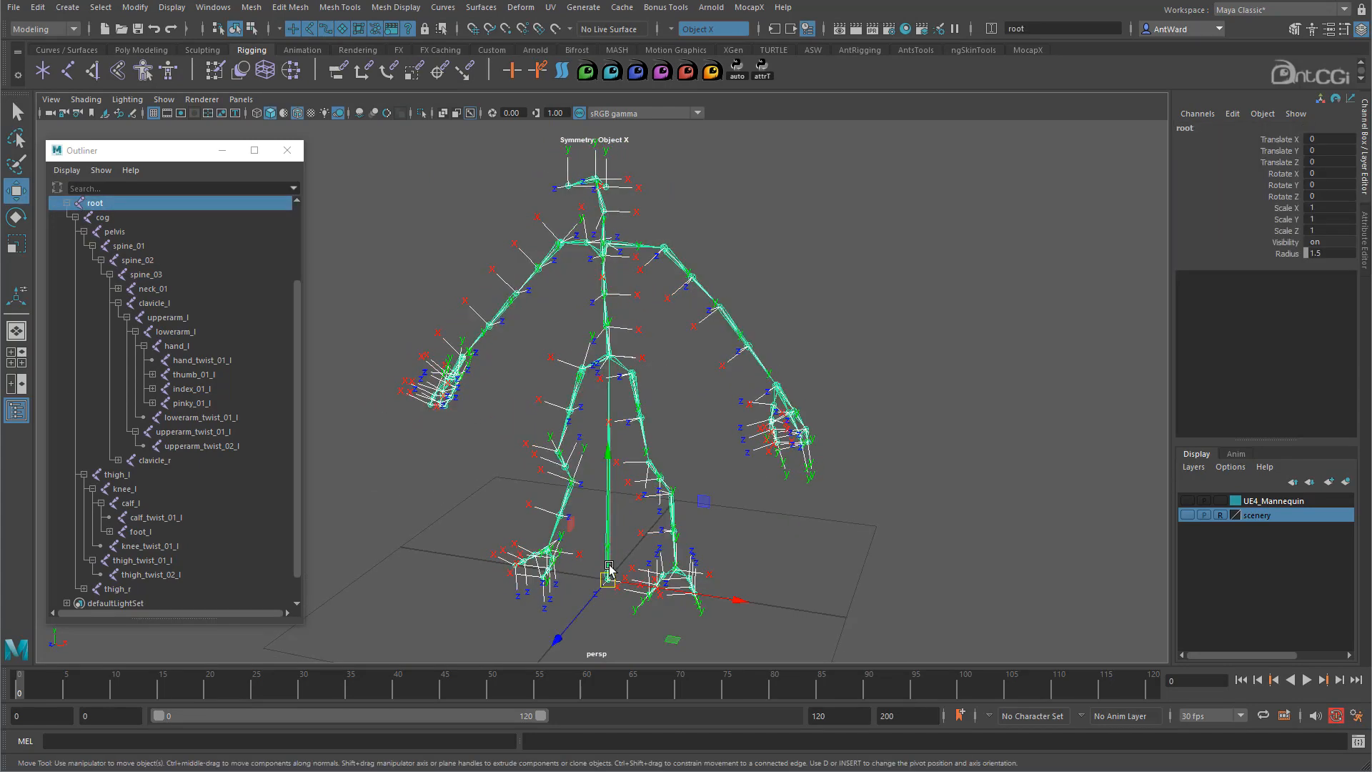
{"action": "left_click", "coordinate": [100, 7]}
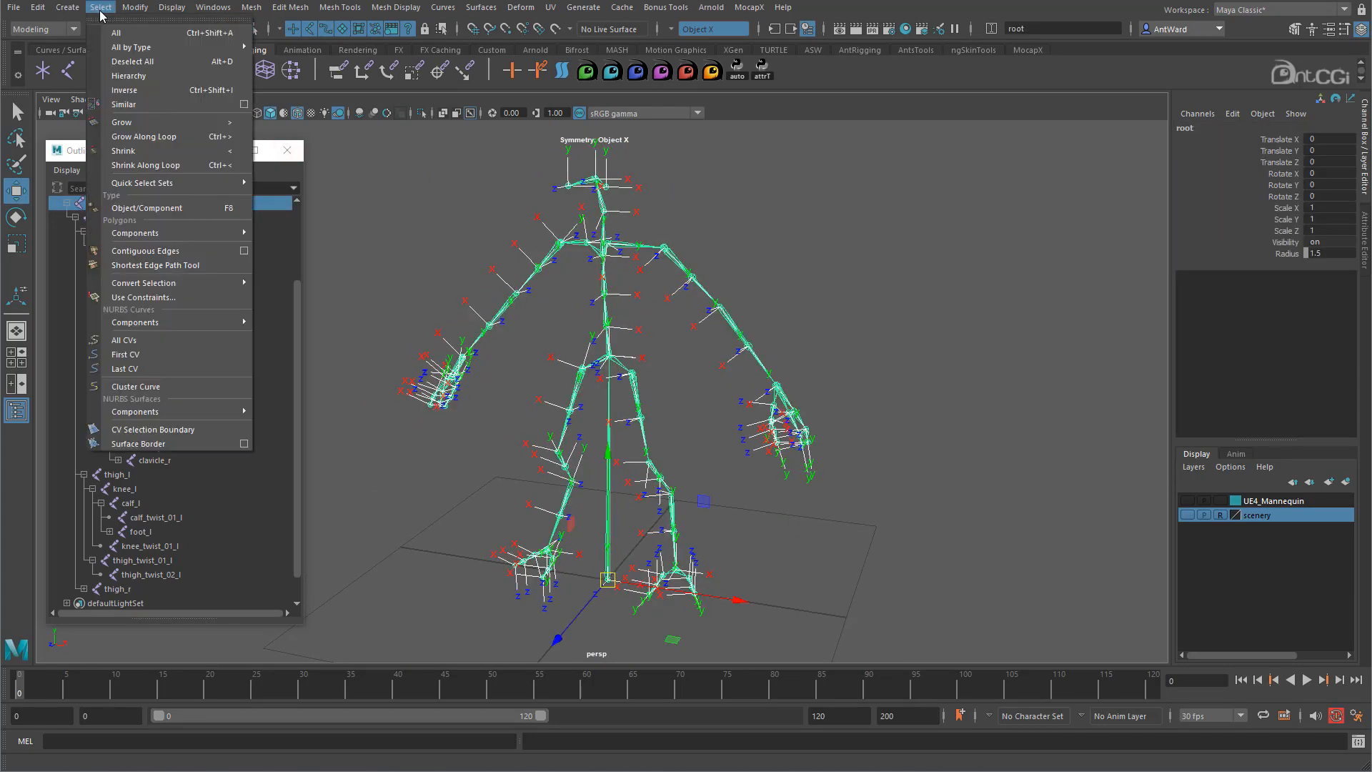
{"action": "left_click", "coordinate": [134, 77]}
{"action": "left_click", "coordinate": [172, 7]}
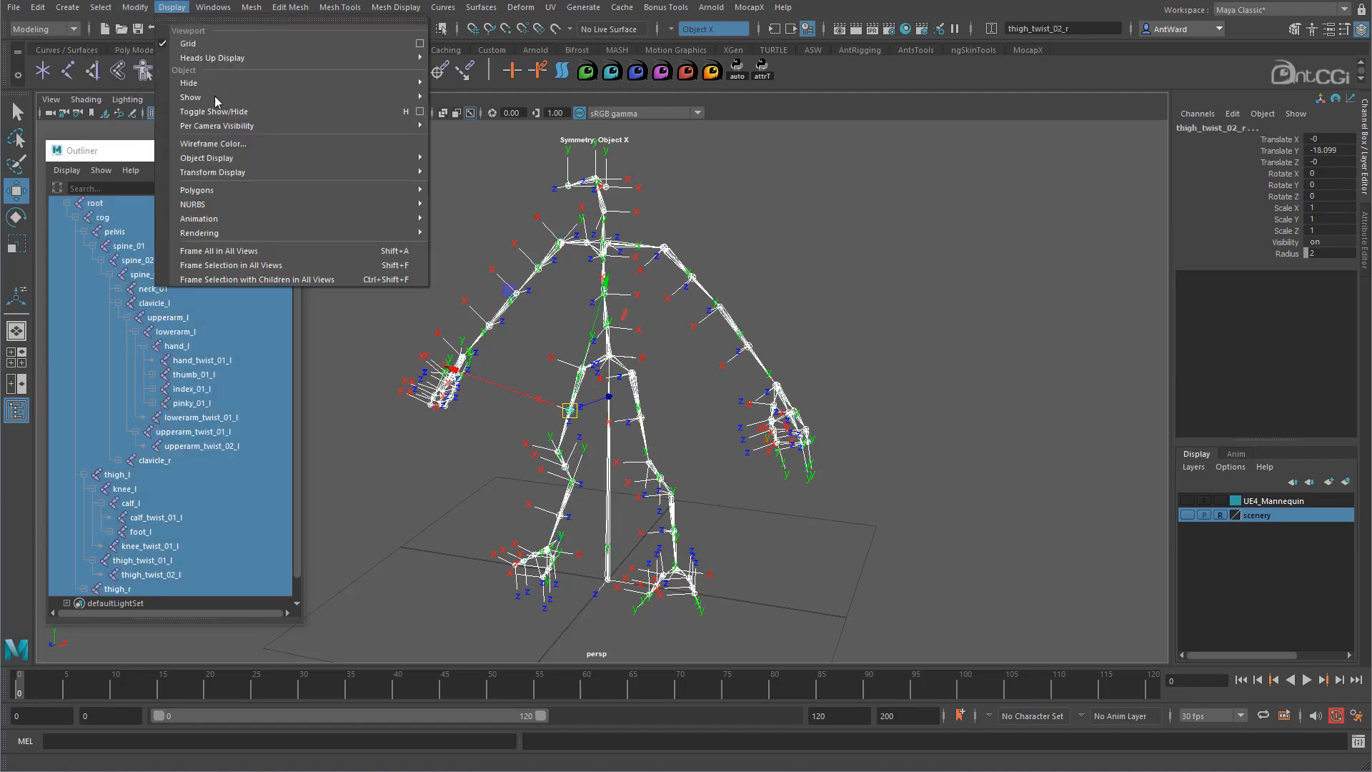
{"action": "mouse_move", "coordinate": [244, 175]}
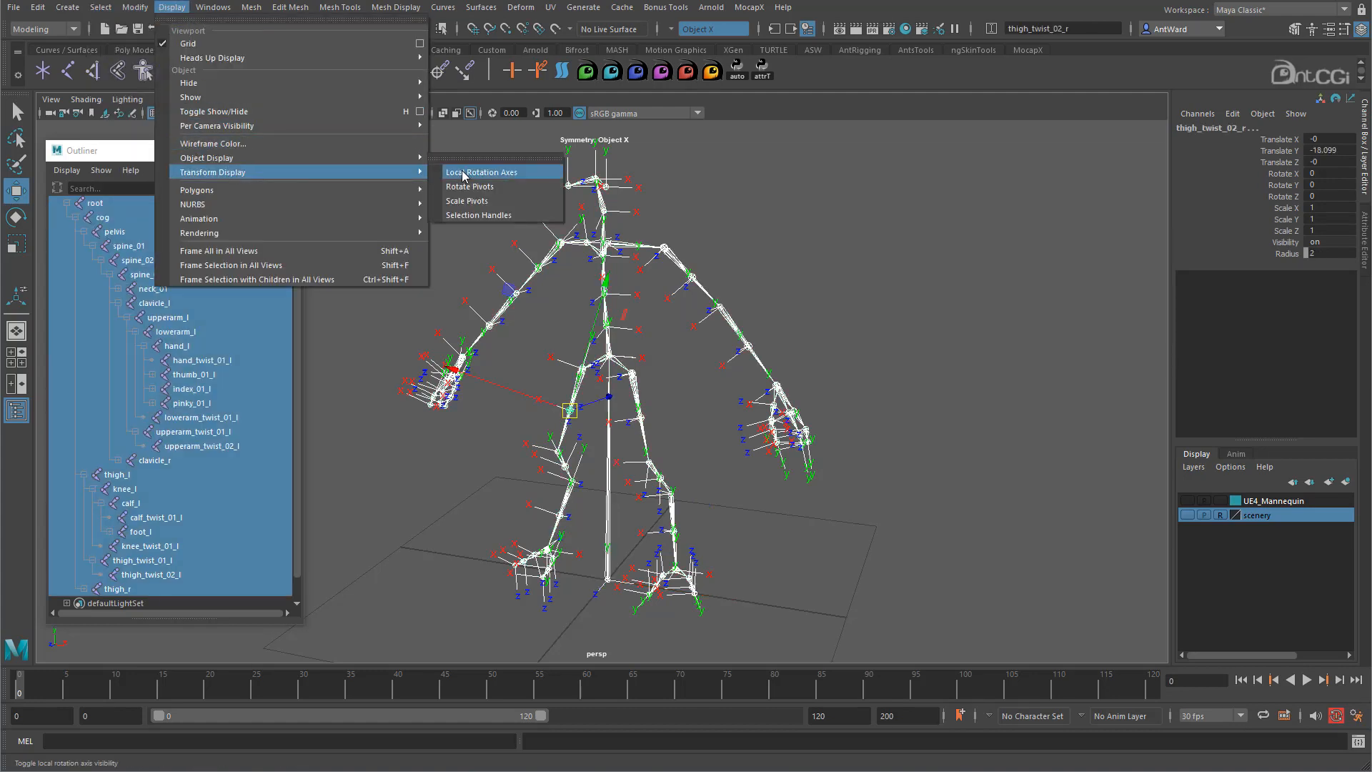
{"action": "left_click", "coordinate": [463, 175]}
{"action": "left_click", "coordinate": [877, 257]}
{"action": "mouse_move", "coordinate": [646, 386]}
{"action": "left_mouse_down", "text": "alt"}
{"action": "mouse_move", "coordinate": [488, 369]}
{"action": "mouse_move", "coordinate": [432, 380]}
{"action": "mouse_move", "coordinate": [463, 392]}
{"action": "mouse_move", "coordinate": [650, 384]}
{"action": "mouse_move", "coordinate": [558, 383]}
{"action": "mouse_move", "coordinate": [631, 383]}
{"action": "left_mouse_up", "text": "alt"}
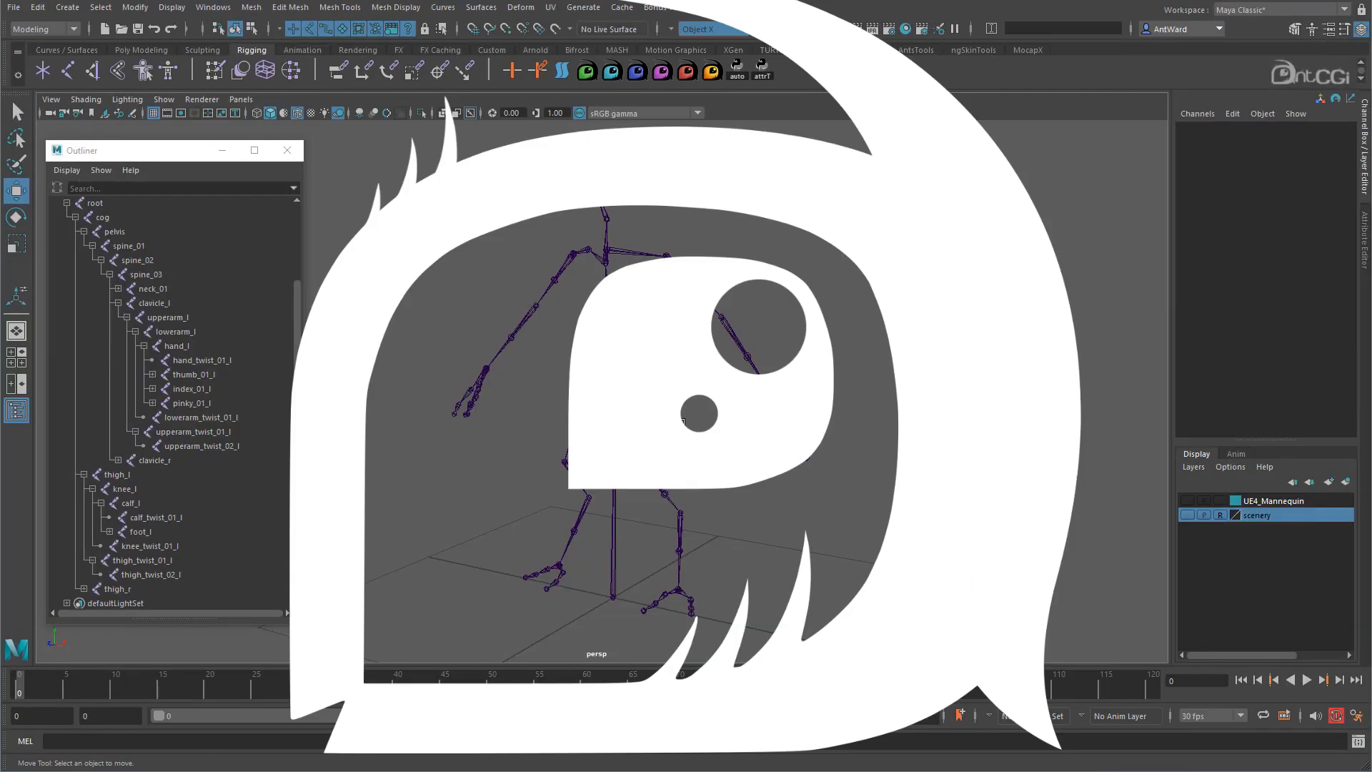
{"action": "mouse_move", "coordinate": [734, 408]}
{"action": "left_mouse_down", "text": "alt"}
{"action": "mouse_move", "coordinate": [774, 402]}
{"action": "mouse_move", "coordinate": [745, 408]}
{"action": "left_mouse_up", "text": "alt"}
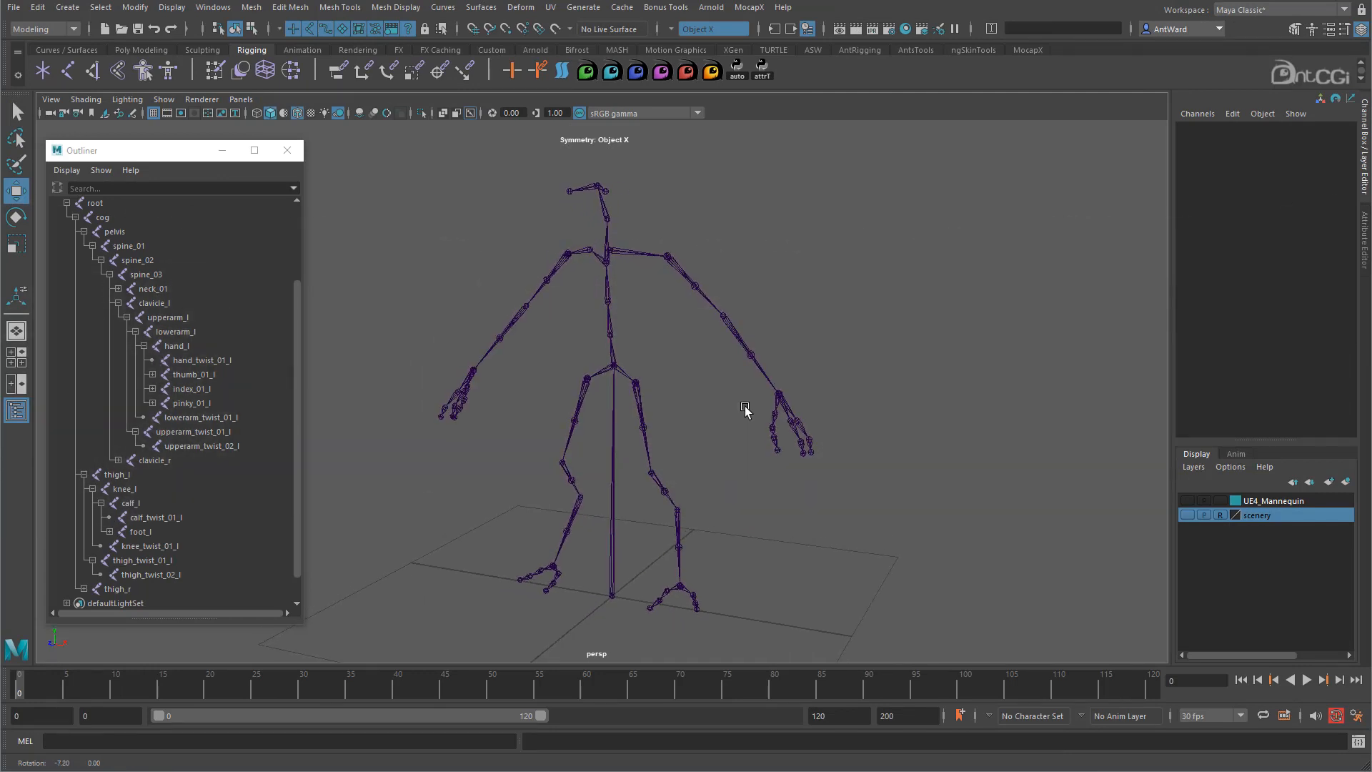
- Select root and apply Skeleton > Set Preferred Angle from the hotbox
{"action": "left_click", "coordinate": [616, 404]}
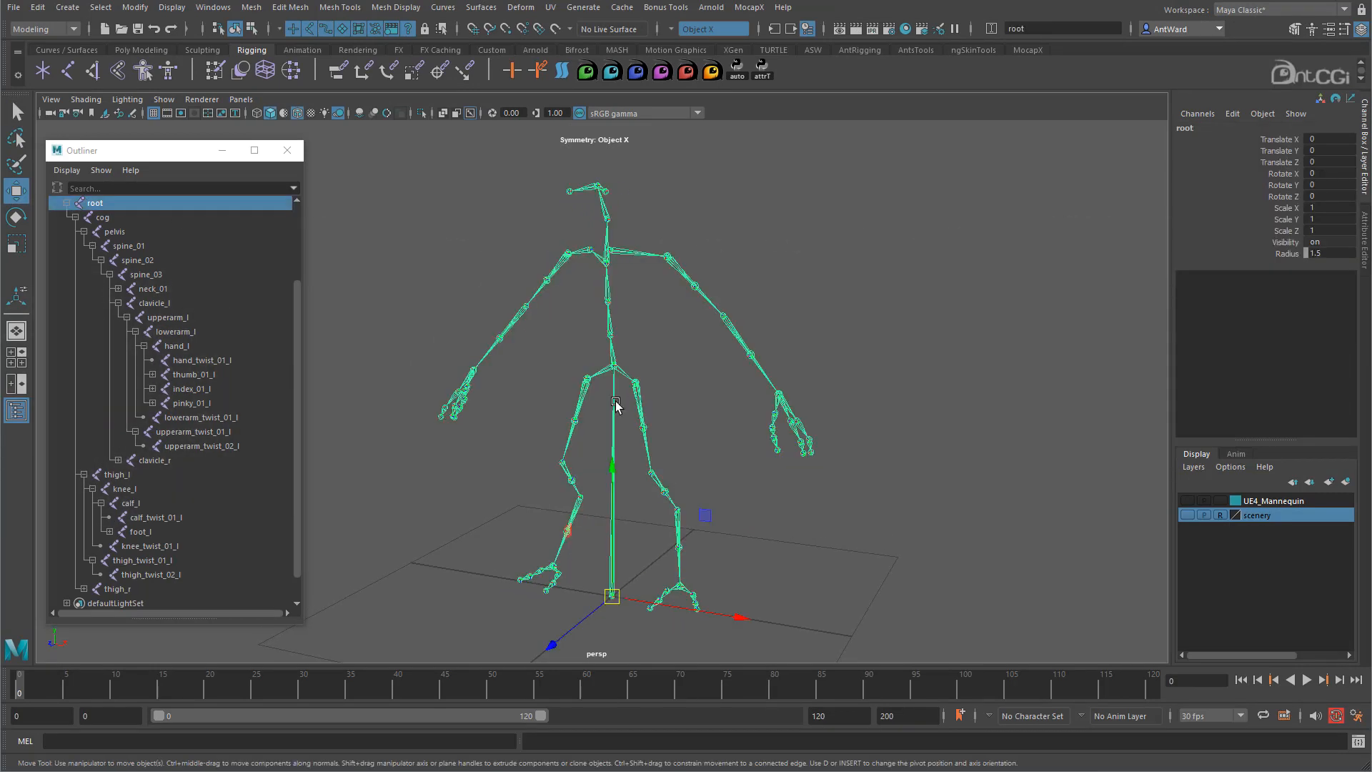
{"action": "key", "text": "space"}
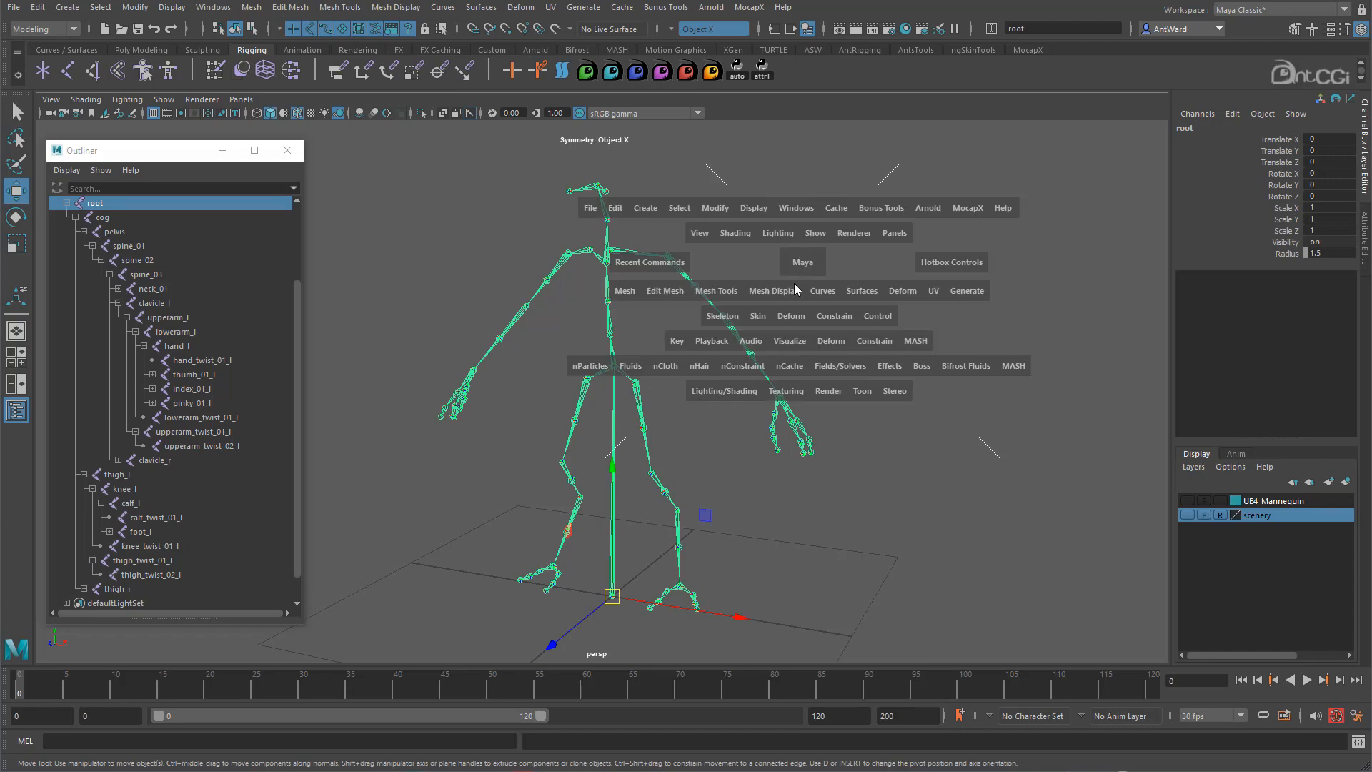
{"action": "left_click", "coordinate": [722, 316]}
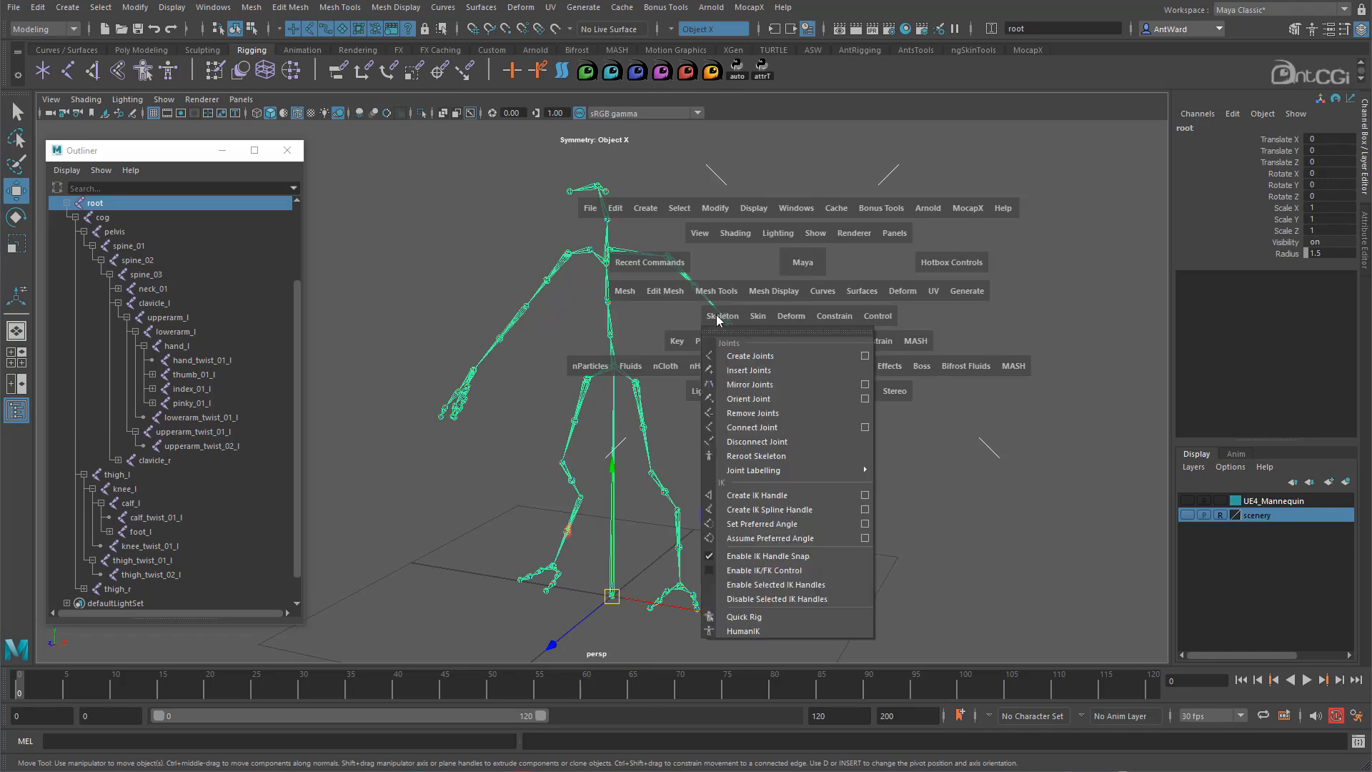
{"action": "left_click", "coordinate": [816, 526]}
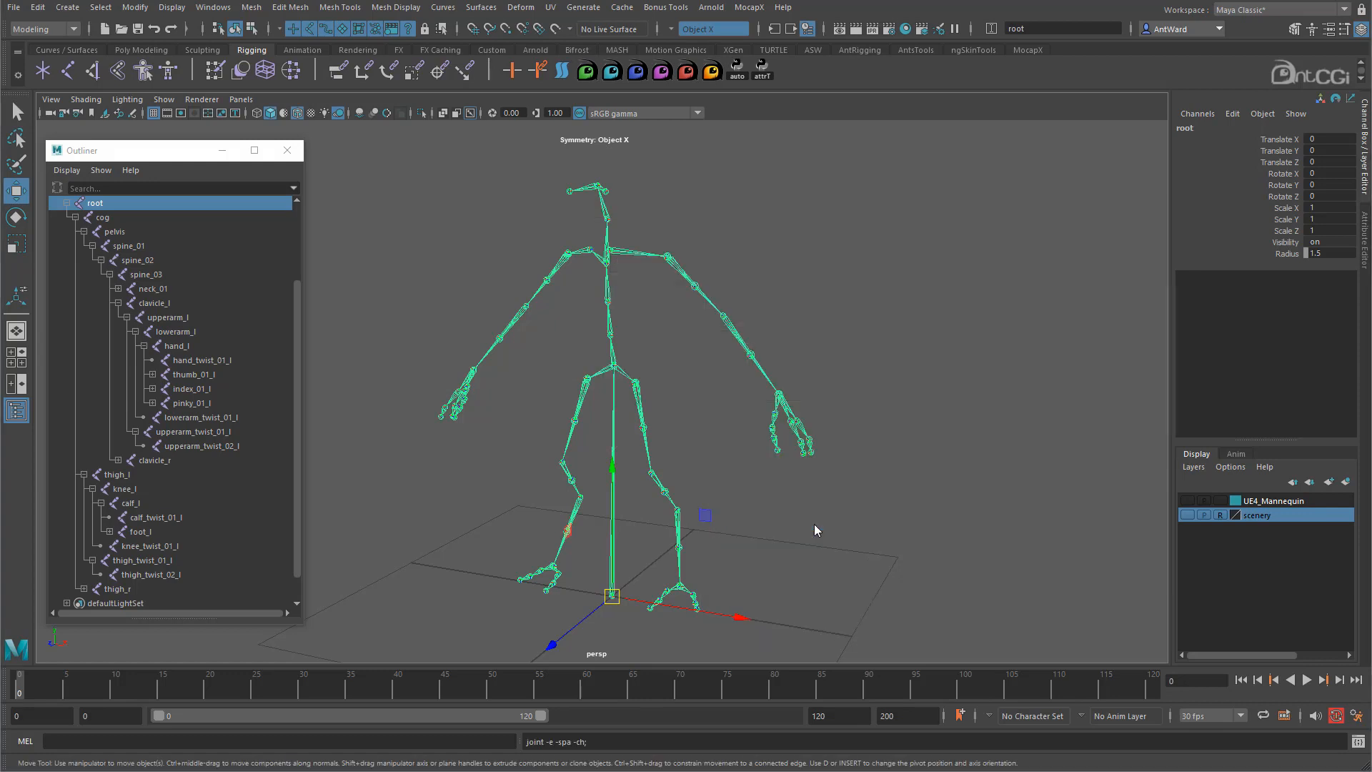
{"action": "right_click_drag", "start_coordinate": [613, 383], "coordinate": [527, 387]}
{"action": "left_click_drag", "start_coordinate": [592, 328], "coordinate": [579, 343], "text": "alt"}
{"action": "right_click_drag", "start_coordinate": [579, 343], "coordinate": [707, 328], "text": "alt"}
{"action": "middle_click_drag", "start_coordinate": [688, 196], "coordinate": [612, 272], "text": "alt"}
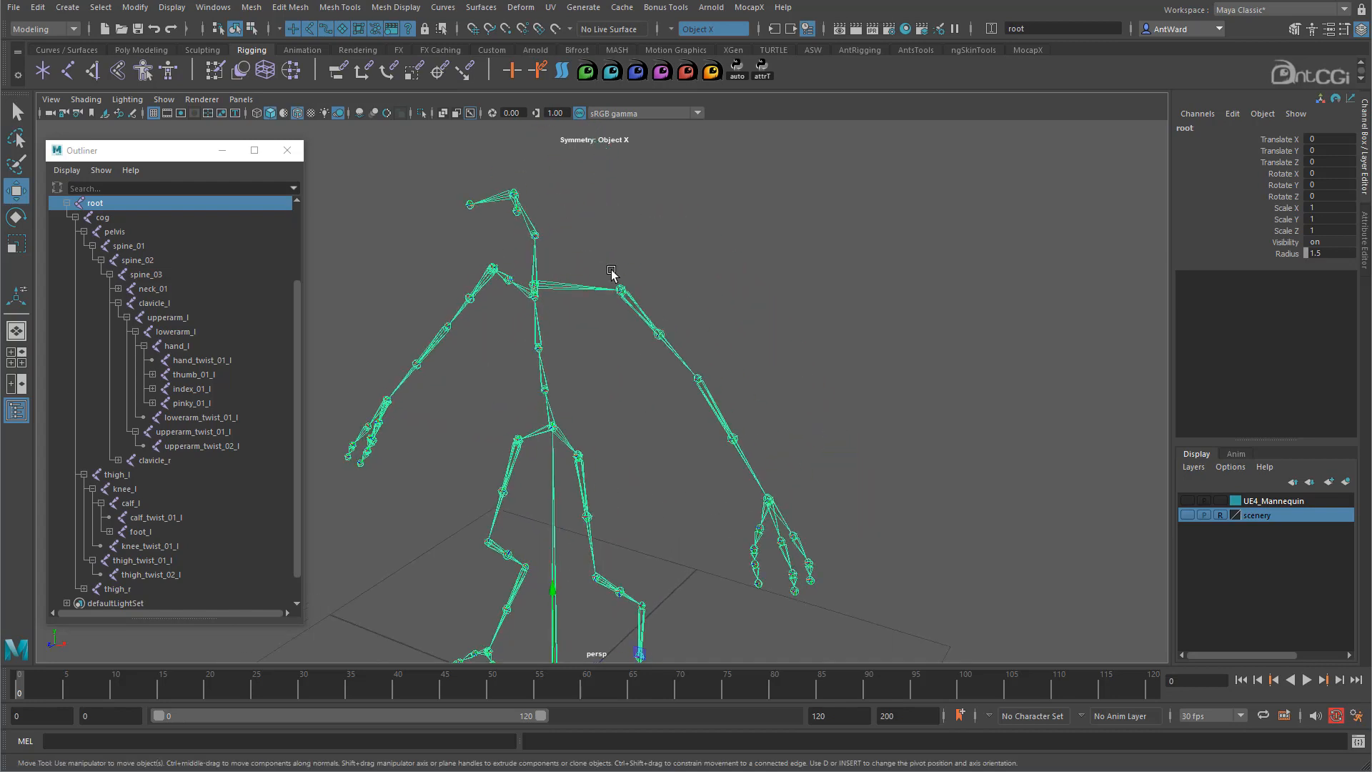
- Test-bend lowerarm_l with the Rotate tool, undoing each bend
{"action": "left_click", "coordinate": [743, 459]}
{"action": "key", "text": "e"}
{"action": "left_click_drag", "start_coordinate": [743, 460], "coordinate": [531, 373]}
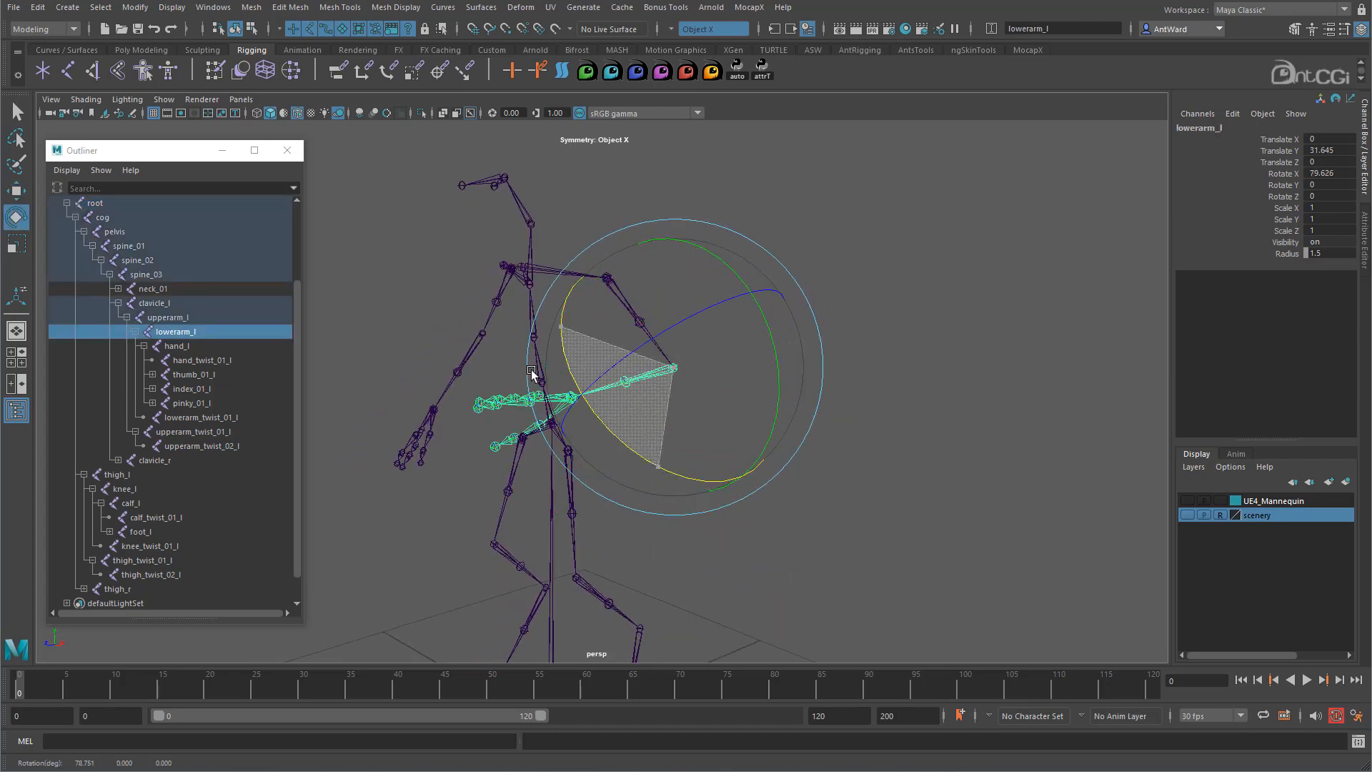
{"action": "key", "text": "ctrl+z"}
{"action": "key", "text": "ctrl+z"}
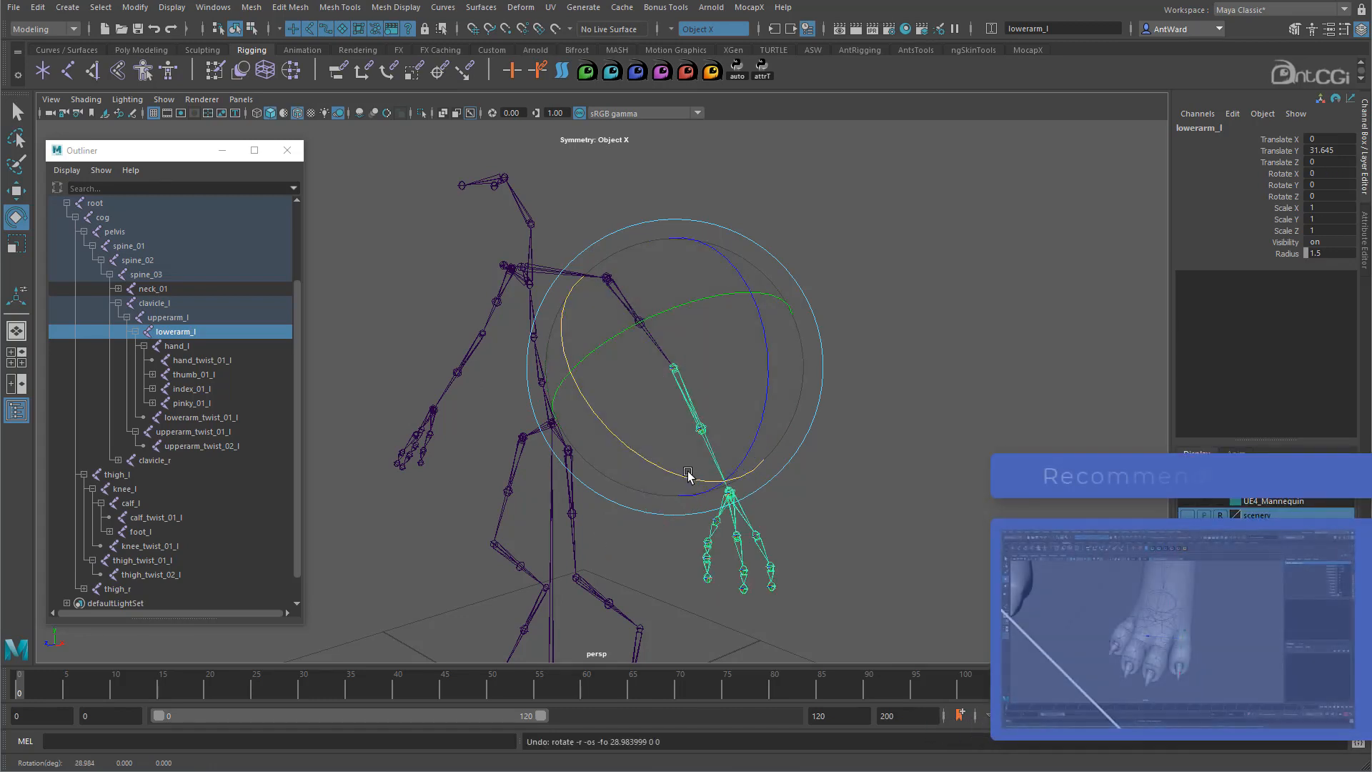
{"action": "left_click_drag", "start_coordinate": [688, 476], "coordinate": [605, 337]}
{"action": "key", "text": "ctrl+z"}
- Test-bend knee_l, also with a changed rotation axis mode, undoing each bend
{"action": "middle_click_drag", "start_coordinate": [612, 513], "coordinate": [609, 323], "text": "alt"}
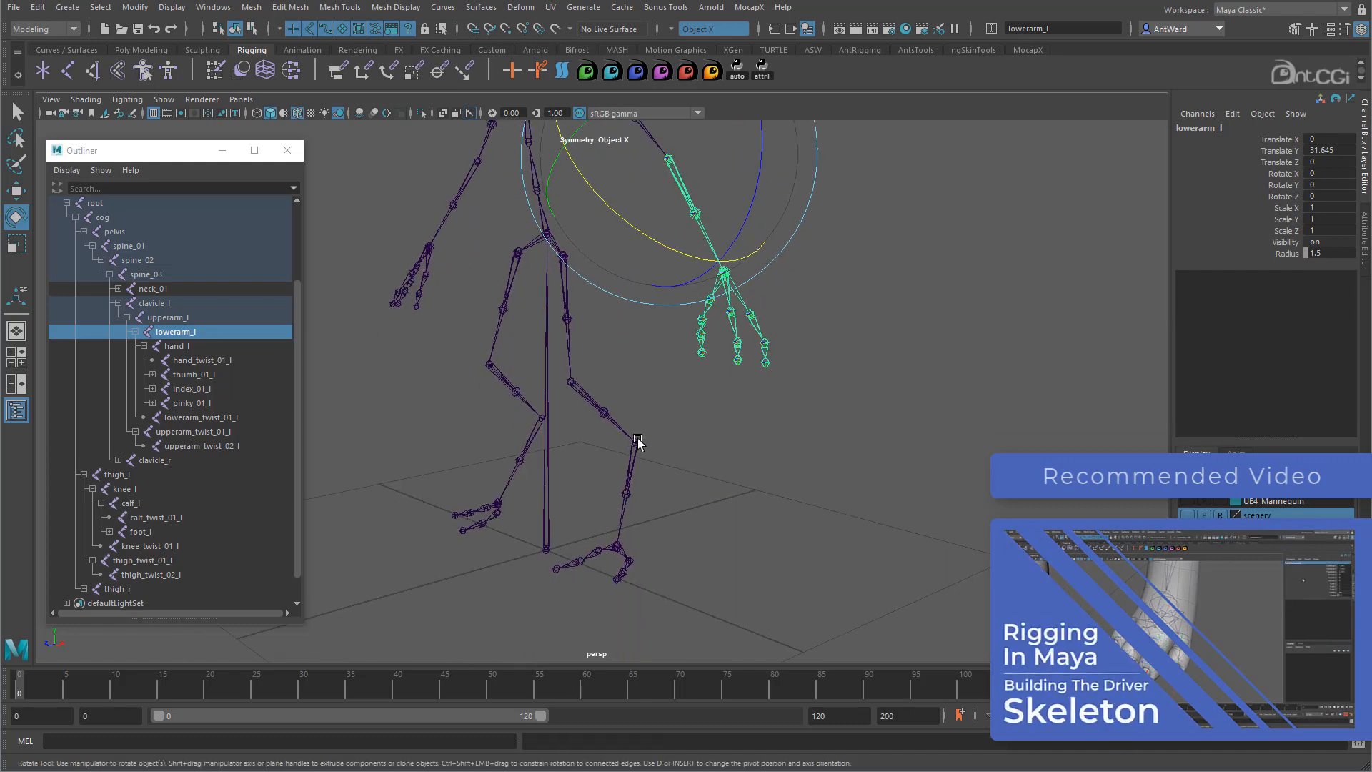
{"action": "left_click", "coordinate": [633, 437]}
{"action": "left_click_drag", "start_coordinate": [472, 422], "coordinate": [539, 478]}
{"action": "key", "text": "ctrl+z"}
{"action": "left_click_drag", "start_coordinate": [629, 475], "coordinate": [698, 411], "text": "alt"}
{"action": "left_click_drag", "start_coordinate": [801, 440], "coordinate": [732, 437]}
{"action": "left_click_drag", "start_coordinate": [594, 323], "coordinate": [576, 419]}
{"action": "key", "text": "ctrl+z"}
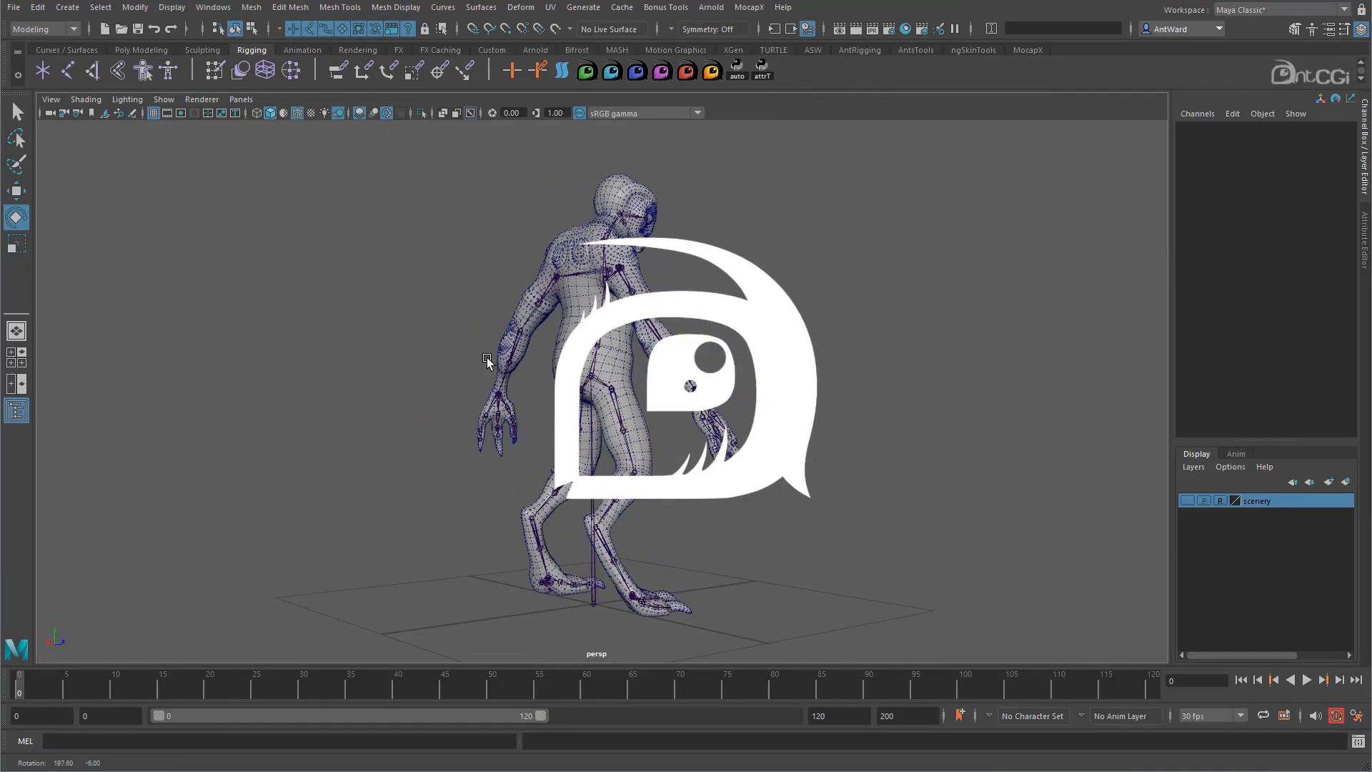
{"action": "left_click_drag", "start_coordinate": [486, 358], "coordinate": [873, 361], "text": "alt"}
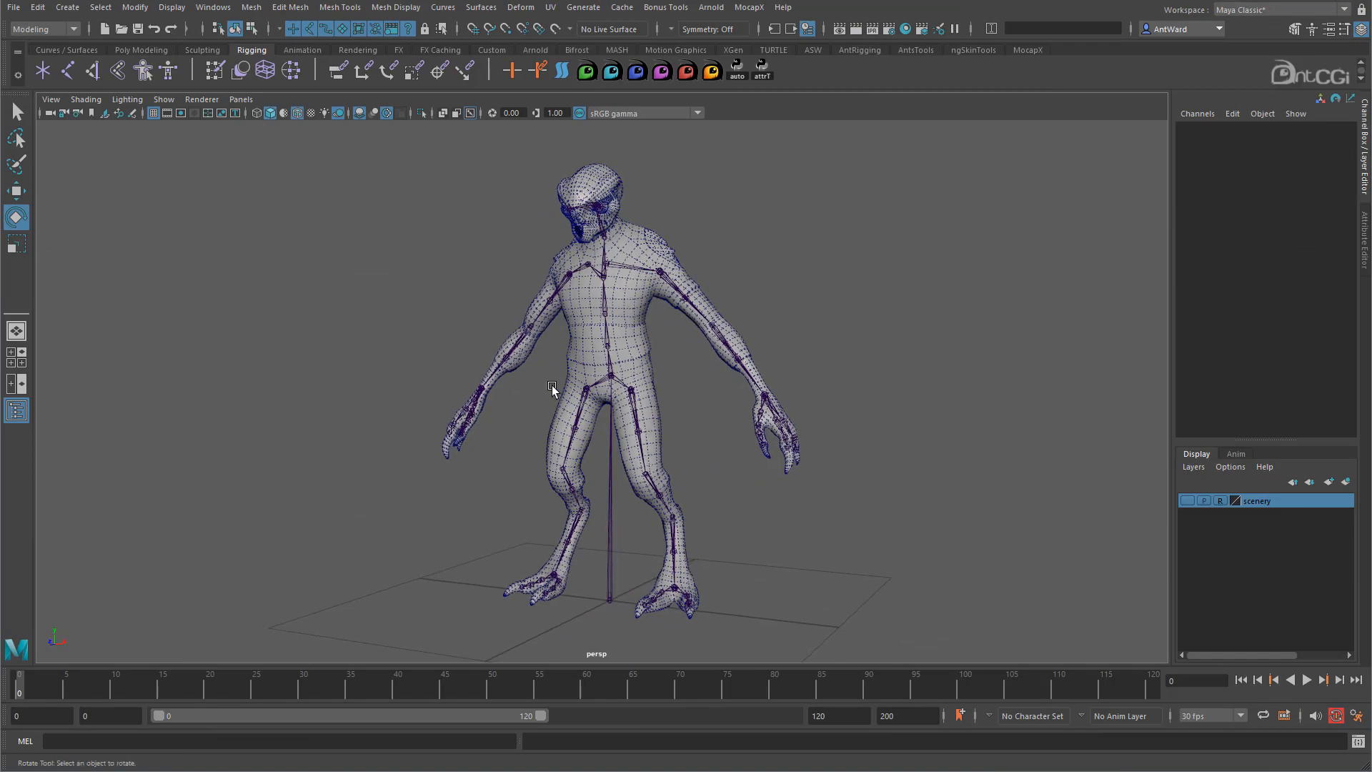
- Select upperarm_l and test-rotate it freely and about X inside the mesh, undoing each
{"action": "left_click", "coordinate": [612, 426]}
{"action": "mouse_move", "coordinate": [565, 430]}
{"action": "left_mouse_down", "text": "alt"}
{"action": "mouse_move", "coordinate": [486, 431]}
{"action": "mouse_move", "coordinate": [565, 434]}
{"action": "left_mouse_up", "text": "alt"}
{"action": "right_click_drag", "start_coordinate": [439, 364], "coordinate": [881, 376], "text": "alt"}
{"action": "middle_click_drag", "start_coordinate": [653, 252], "coordinate": [619, 533], "text": "alt"}
{"action": "mouse_move", "coordinate": [619, 533]}
{"action": "left_mouse_down", "text": "alt"}
{"action": "mouse_move", "coordinate": [602, 511]}
{"action": "mouse_move", "coordinate": [610, 525]}
{"action": "left_mouse_up", "text": "alt"}
{"action": "right_click_drag", "start_coordinate": [609, 521], "coordinate": [714, 512], "text": "alt"}
{"action": "right_click_drag", "start_coordinate": [857, 580], "coordinate": [747, 538], "text": "alt"}
{"action": "middle_click_drag", "start_coordinate": [747, 538], "coordinate": [710, 457], "text": "alt"}
{"action": "left_click_drag", "start_coordinate": [711, 457], "coordinate": [701, 459], "text": "alt"}
{"action": "left_click", "coordinate": [707, 421]}
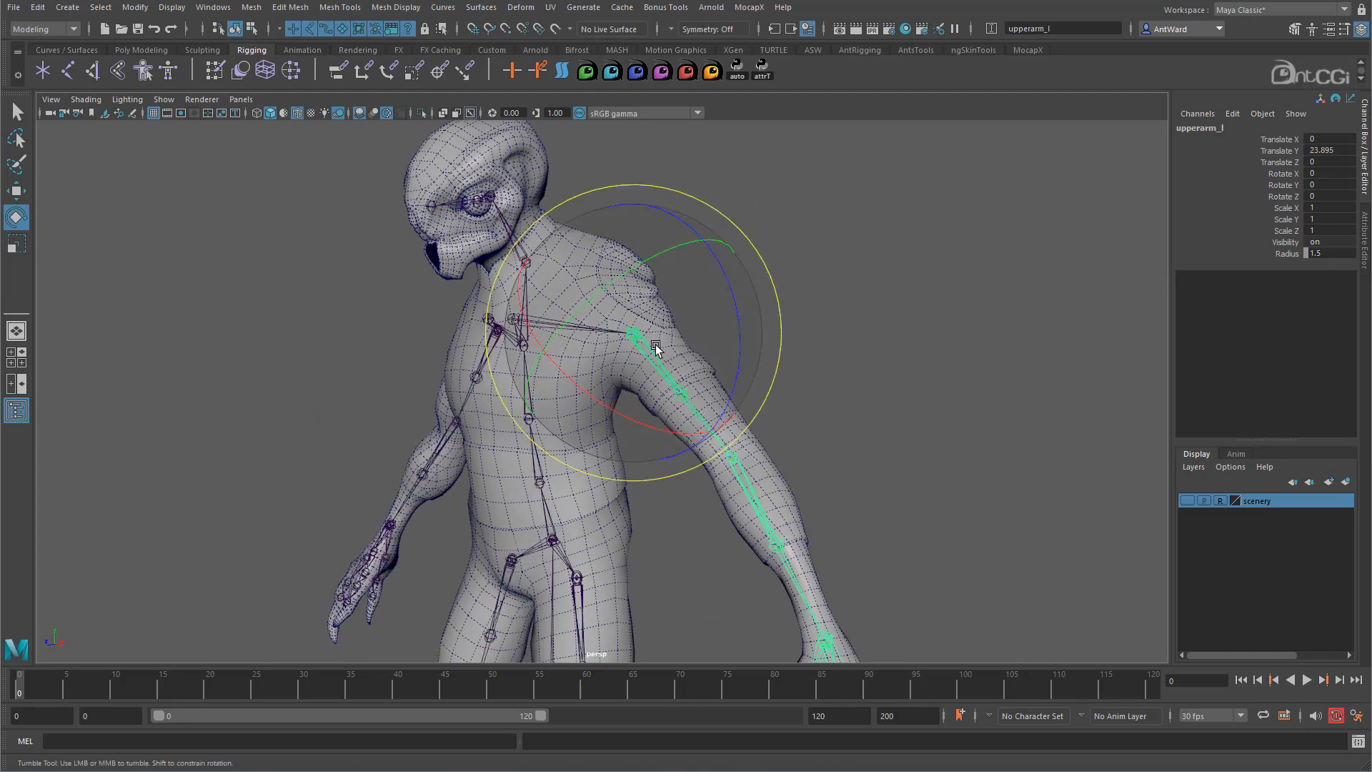
{"action": "left_click_drag", "start_coordinate": [709, 323], "coordinate": [726, 277]}
{"action": "key", "text": "ctrl+z"}
{"action": "left_click_drag", "start_coordinate": [667, 429], "coordinate": [616, 413]}
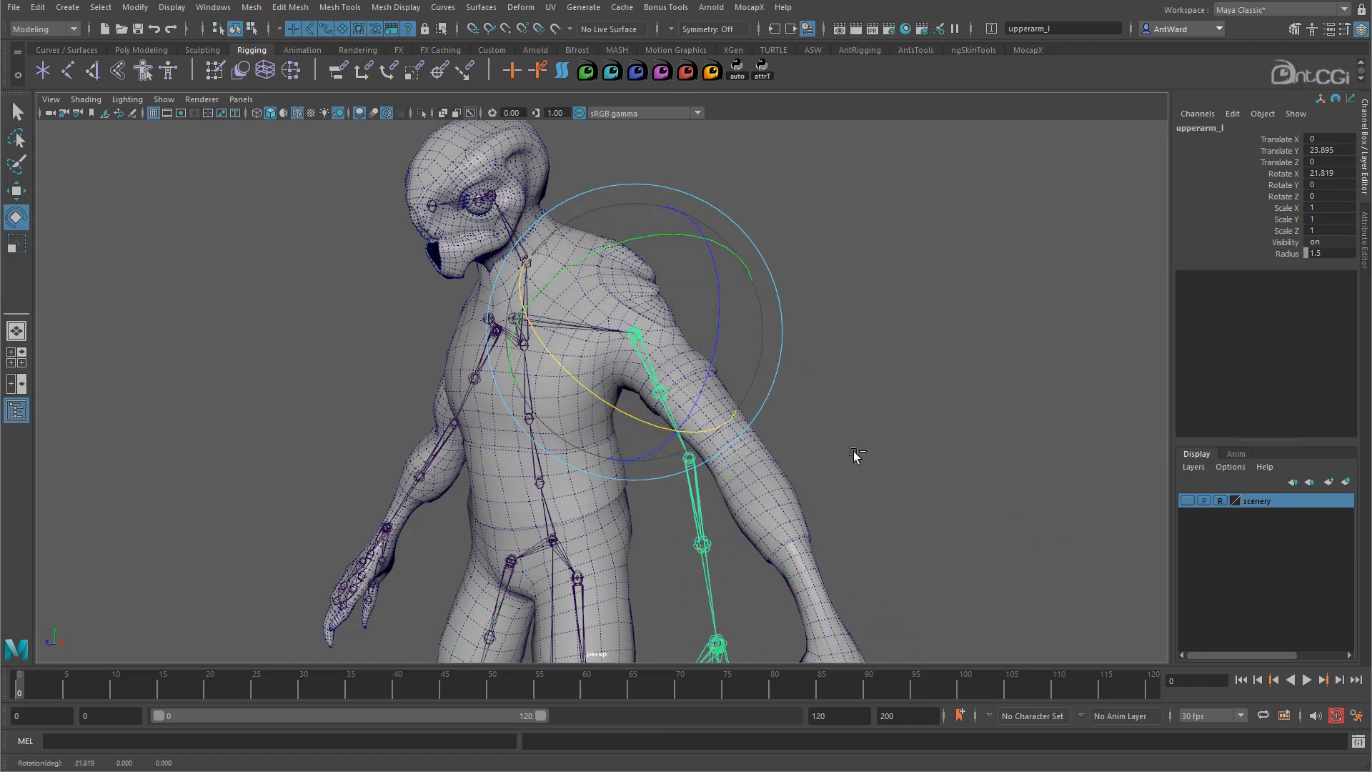
{"action": "key", "text": "ctrl+z"}
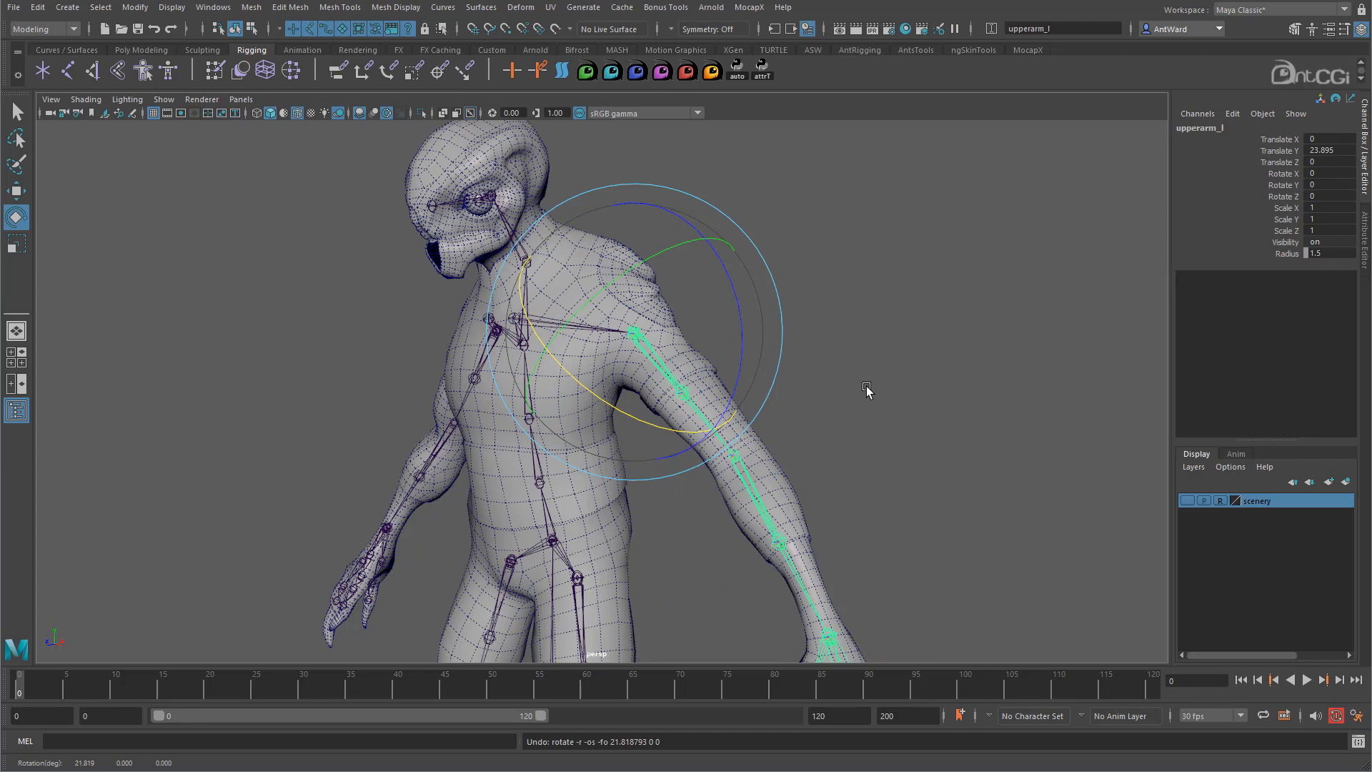
- Switch rotation to Gimbal mode and test upperarm_l about Z, X and Y, then undo
{"action": "key", "text": "ctrl+shift"}
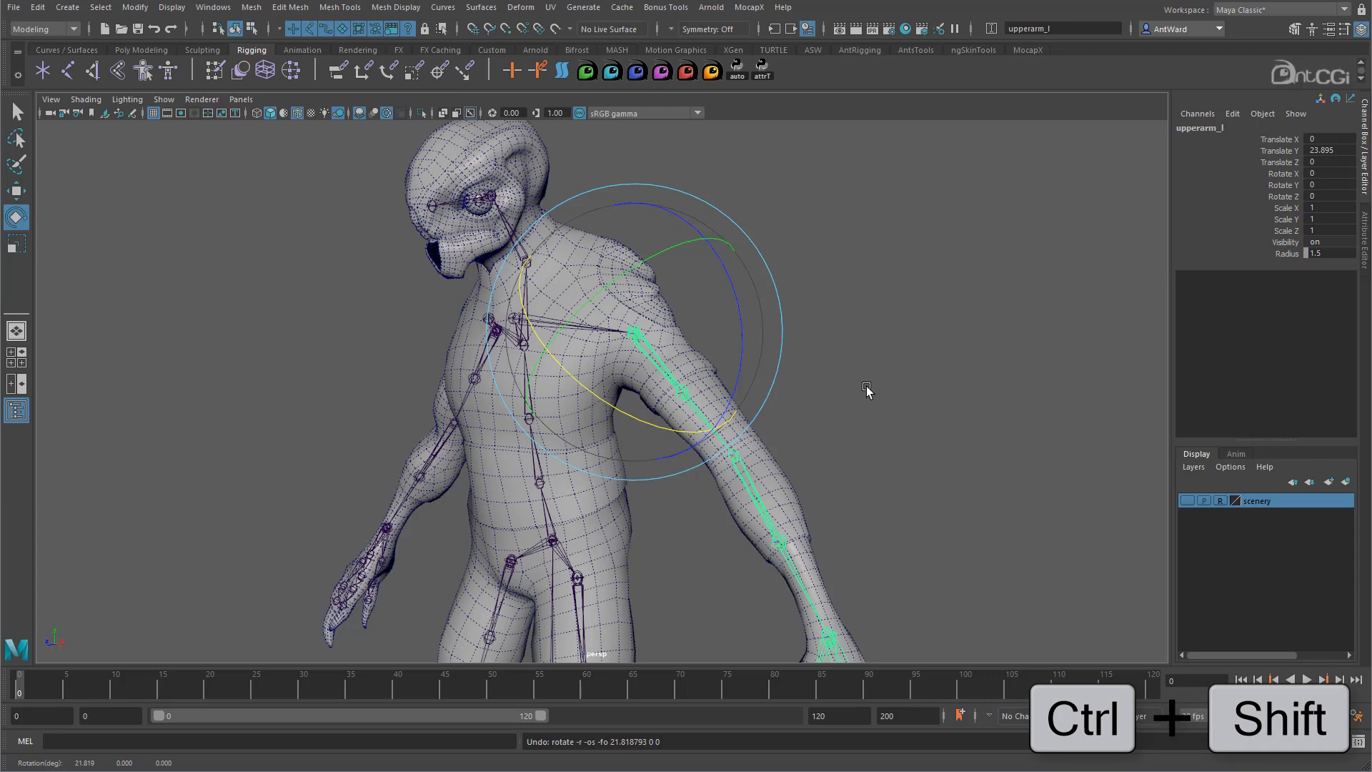
{"action": "right_click", "coordinate": [867, 387], "text": "ctrl+shift"}
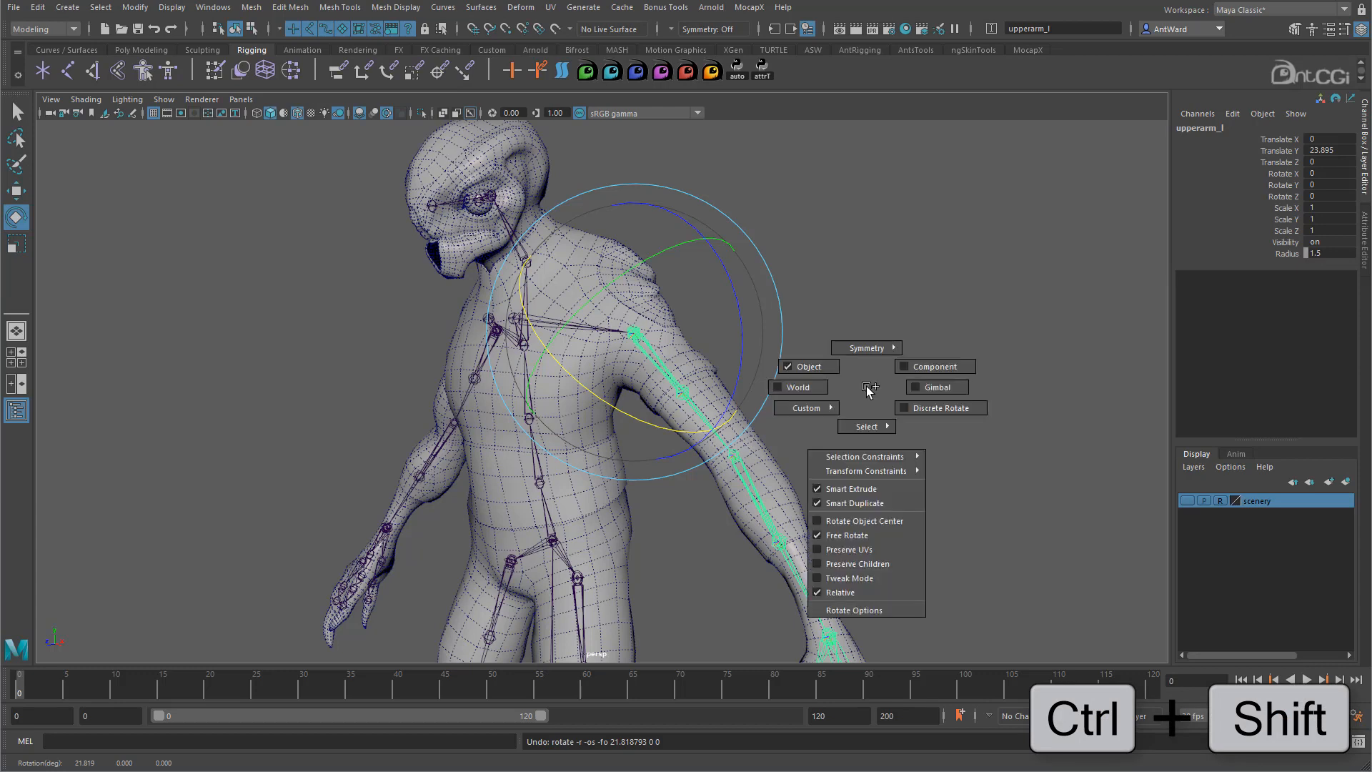
{"action": "right_click_drag", "start_coordinate": [868, 390], "coordinate": [940, 390]}
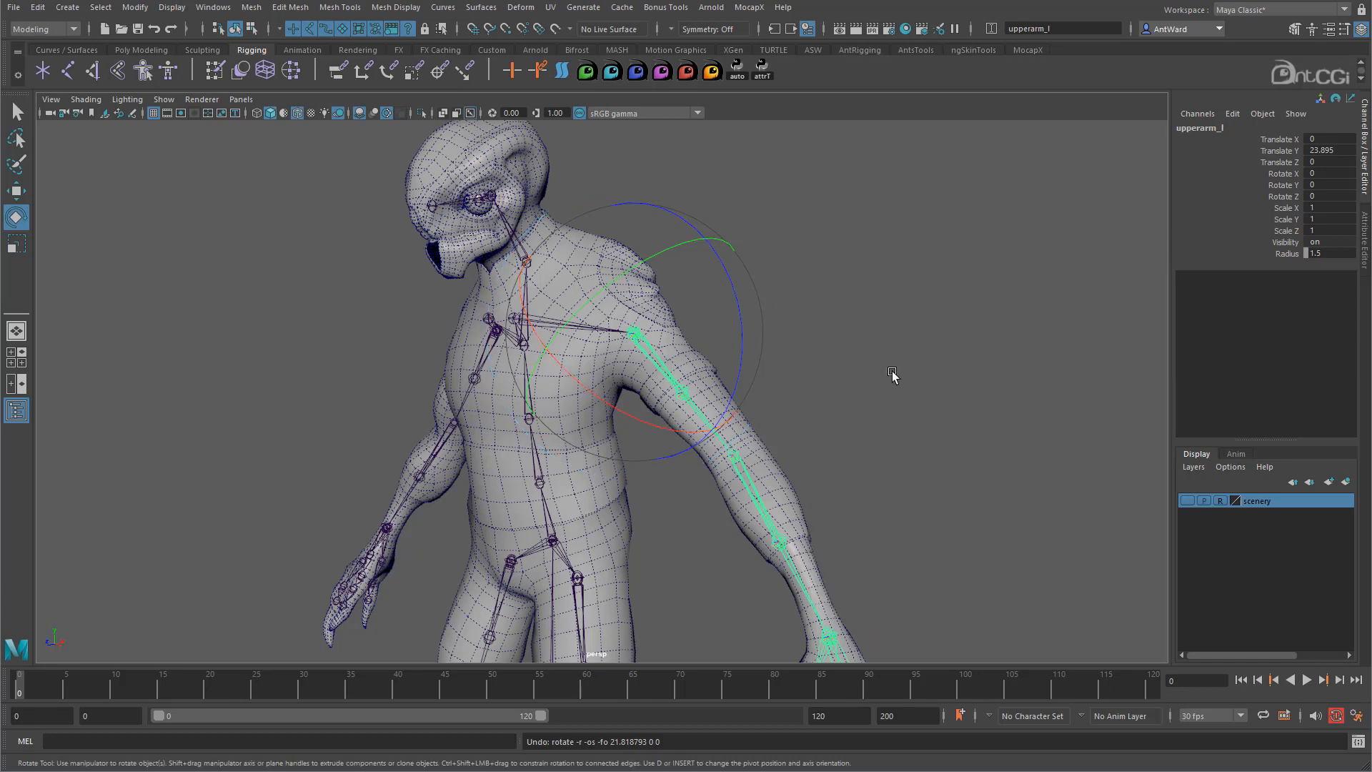
{"action": "mouse_move", "coordinate": [732, 280]}
{"action": "left_mouse_down"}
{"action": "mouse_move", "coordinate": [737, 352]}
{"action": "mouse_move", "coordinate": [718, 258]}
{"action": "left_mouse_up"}
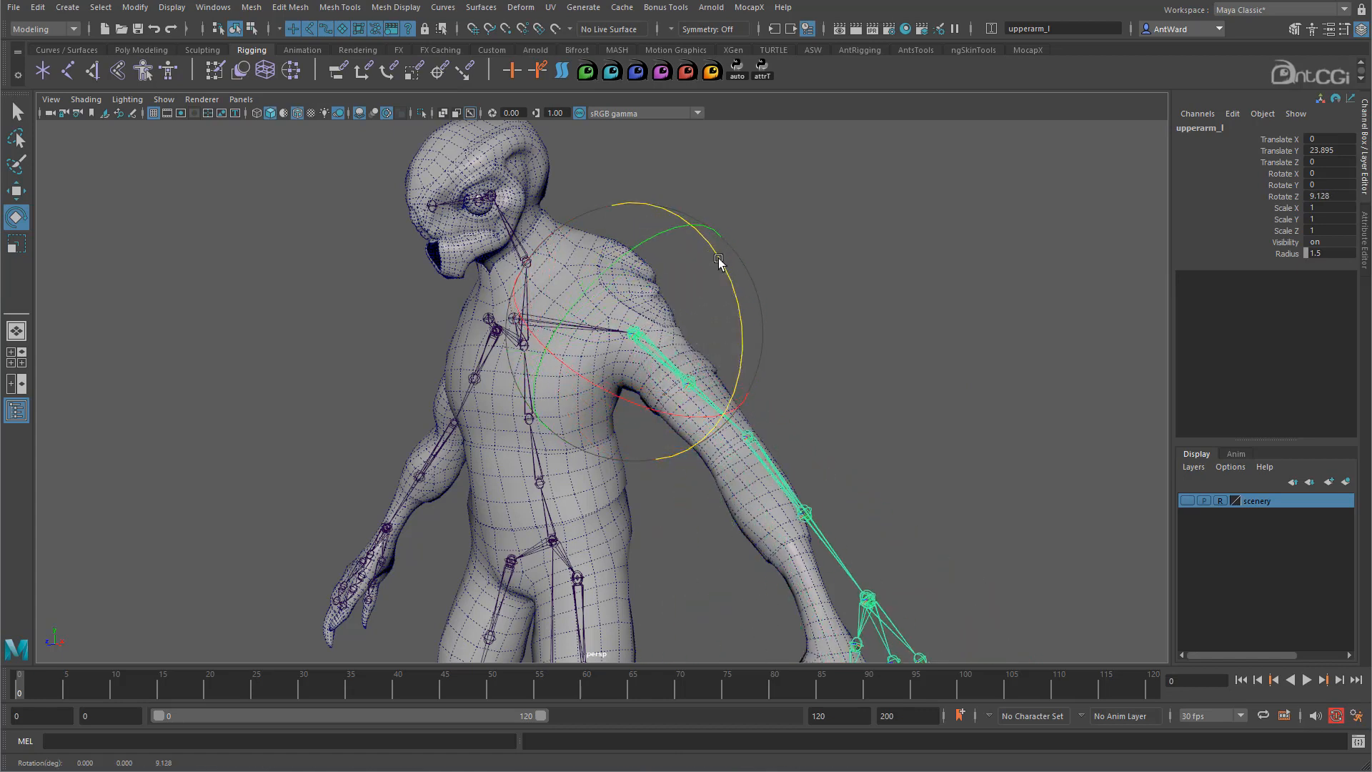
{"action": "key", "text": "ctrl+z"}
{"action": "left_click_drag", "start_coordinate": [680, 434], "coordinate": [561, 416]}
{"action": "left_click_drag", "start_coordinate": [652, 268], "coordinate": [708, 306]}
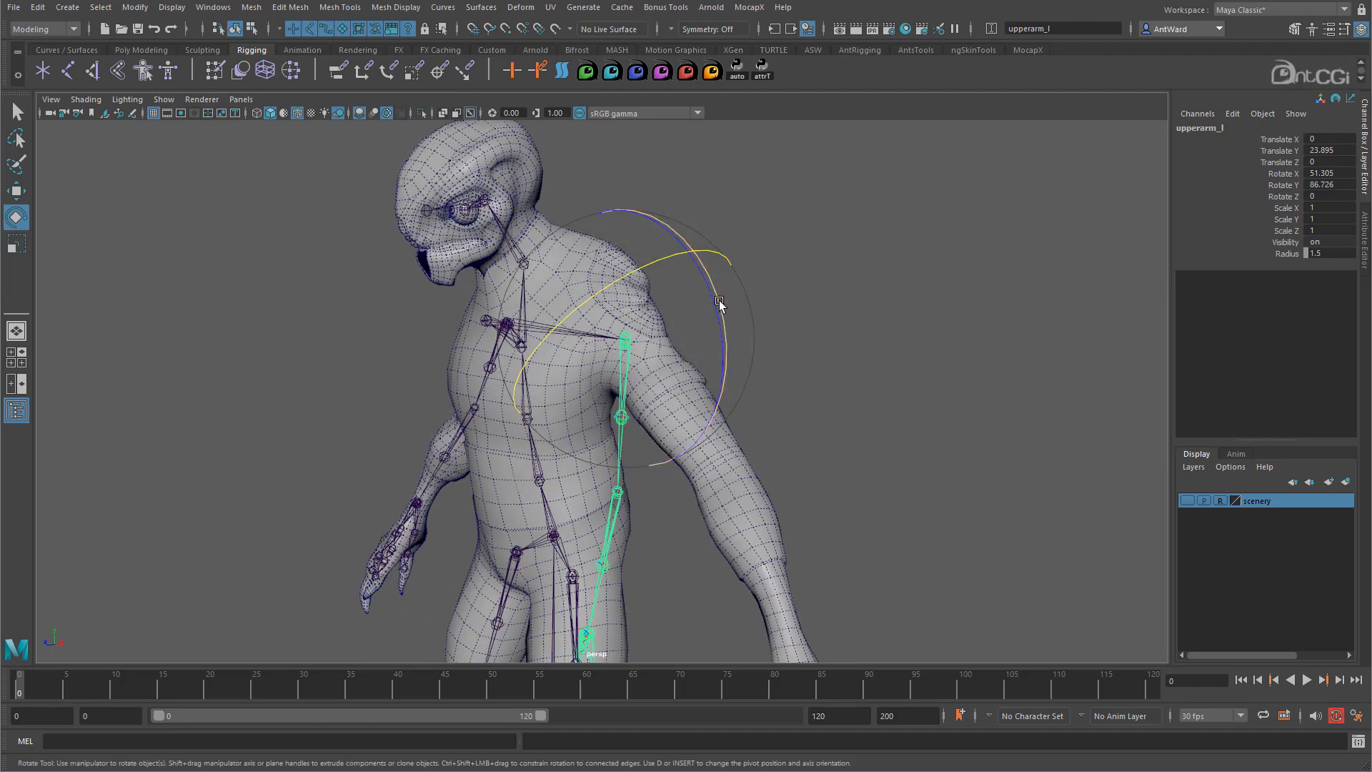
{"action": "left_click_drag", "start_coordinate": [637, 400], "coordinate": [803, 436], "text": "alt"}
{"action": "key", "text": "ctrl+z"}
{"action": "key", "text": "ctrl+z"}
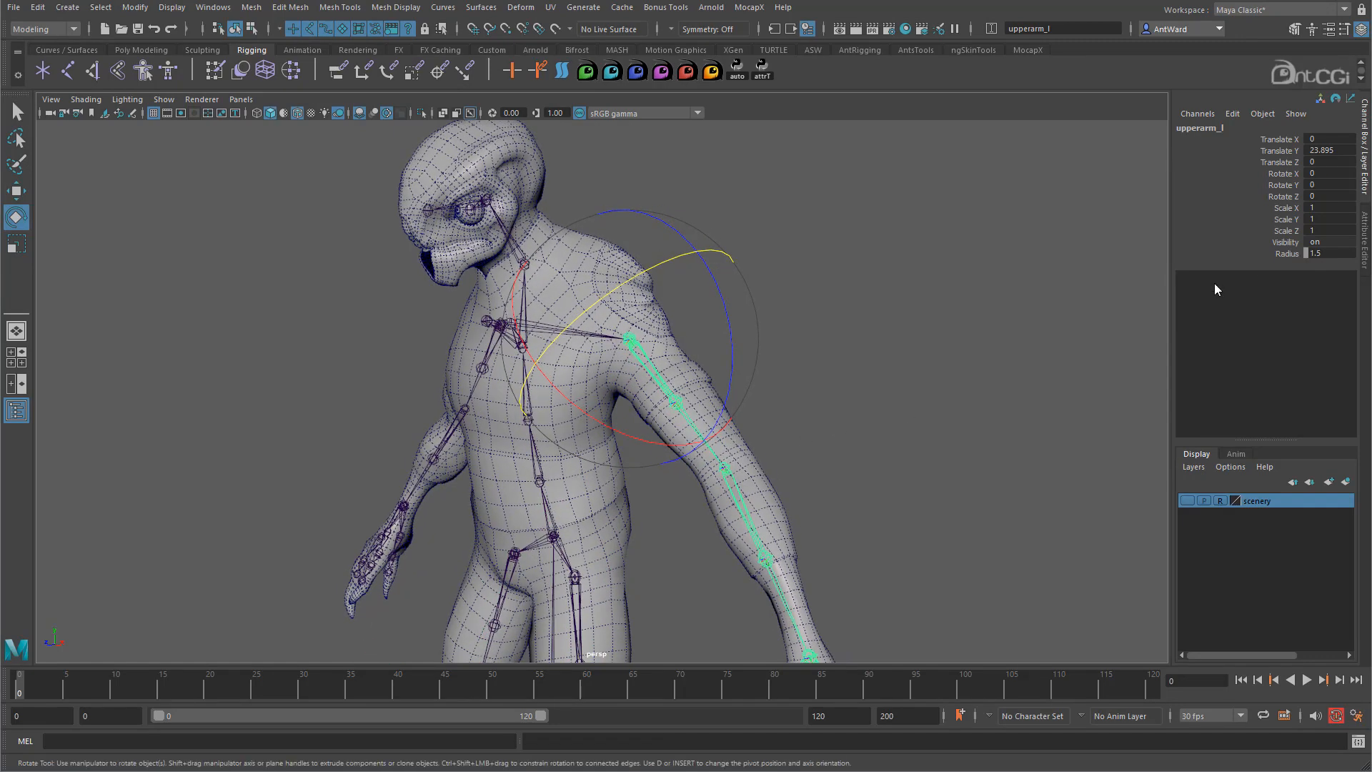
- In upperarm_l's Attribute Editor, change Rotate Order from xyz to yxz
{"action": "left_click", "coordinate": [1363, 240]}
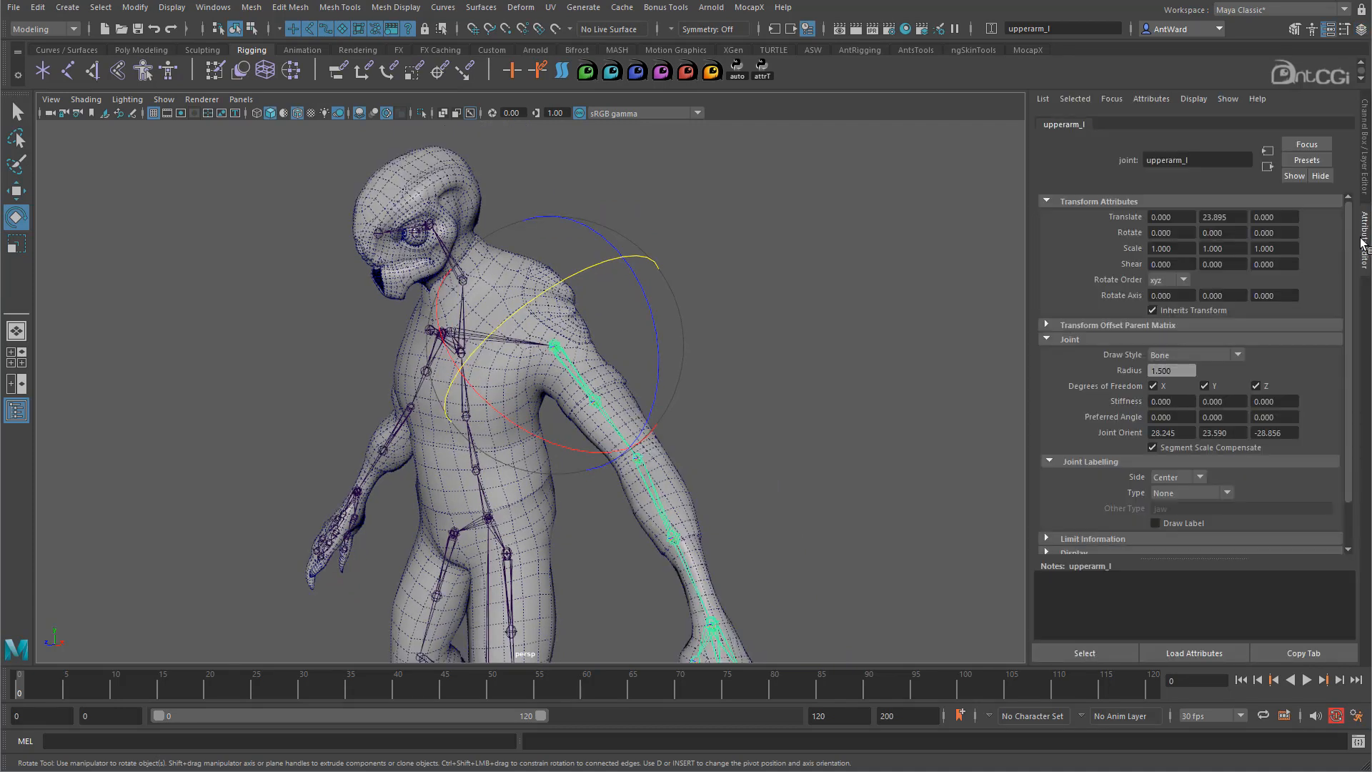
{"action": "left_click", "coordinate": [1164, 282]}
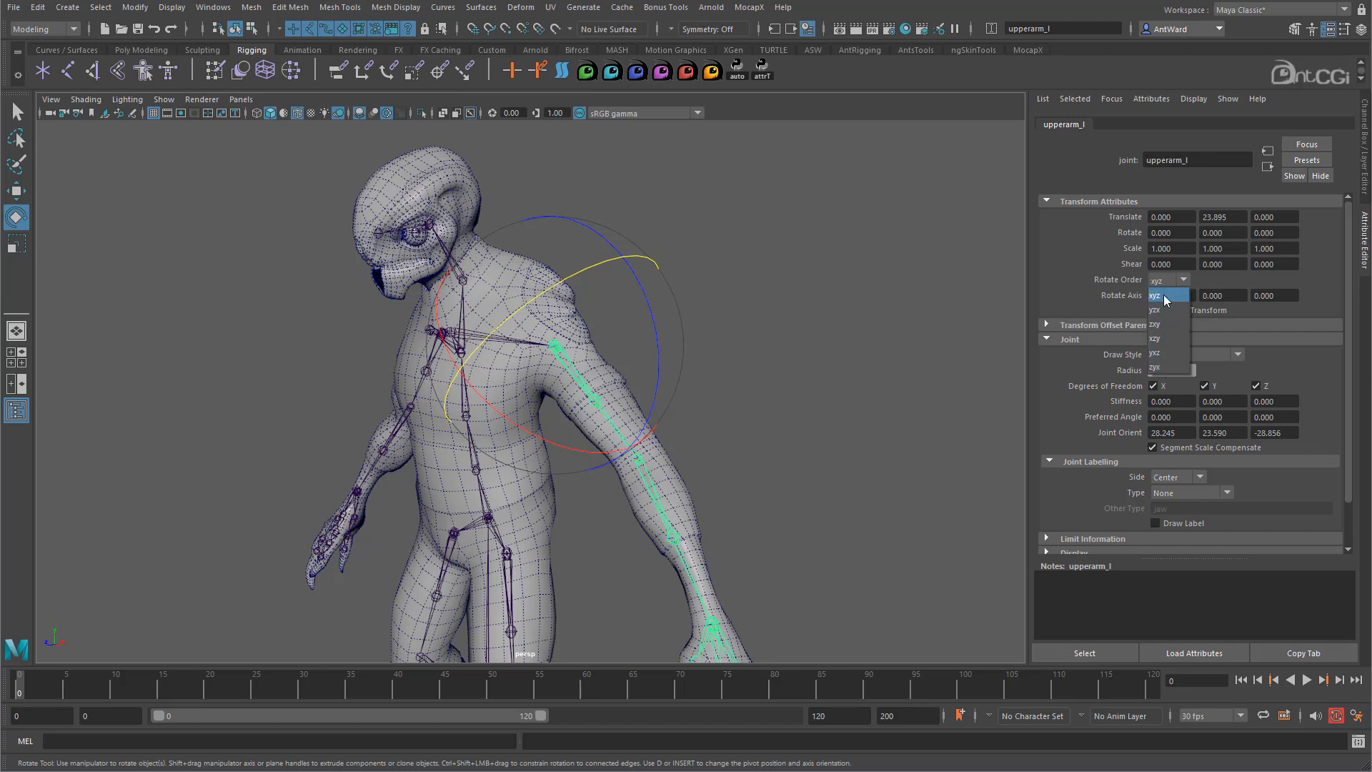
{"action": "left_click", "coordinate": [1126, 282]}
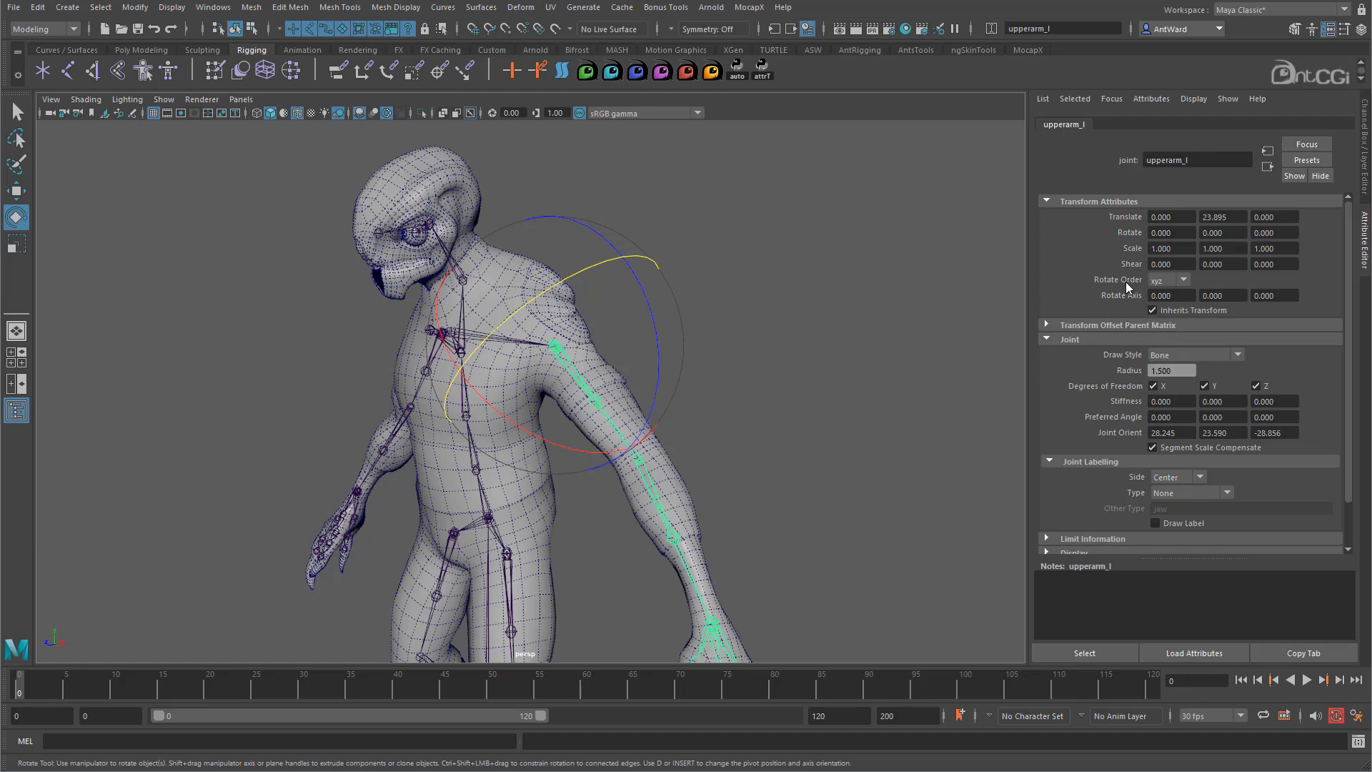
{"action": "left_click_drag", "start_coordinate": [604, 385], "coordinate": [685, 386], "text": "alt"}
{"action": "key", "text": "r"}
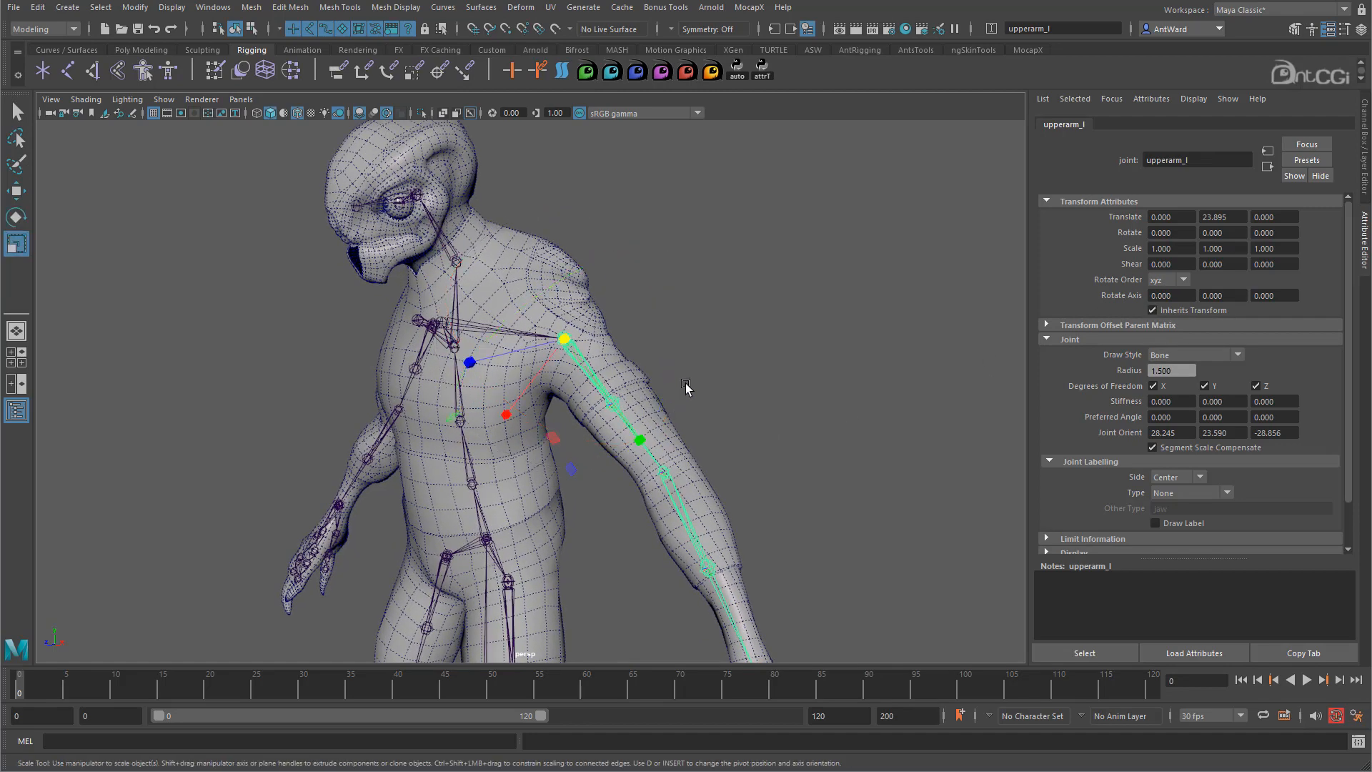
{"action": "key", "text": "w"}
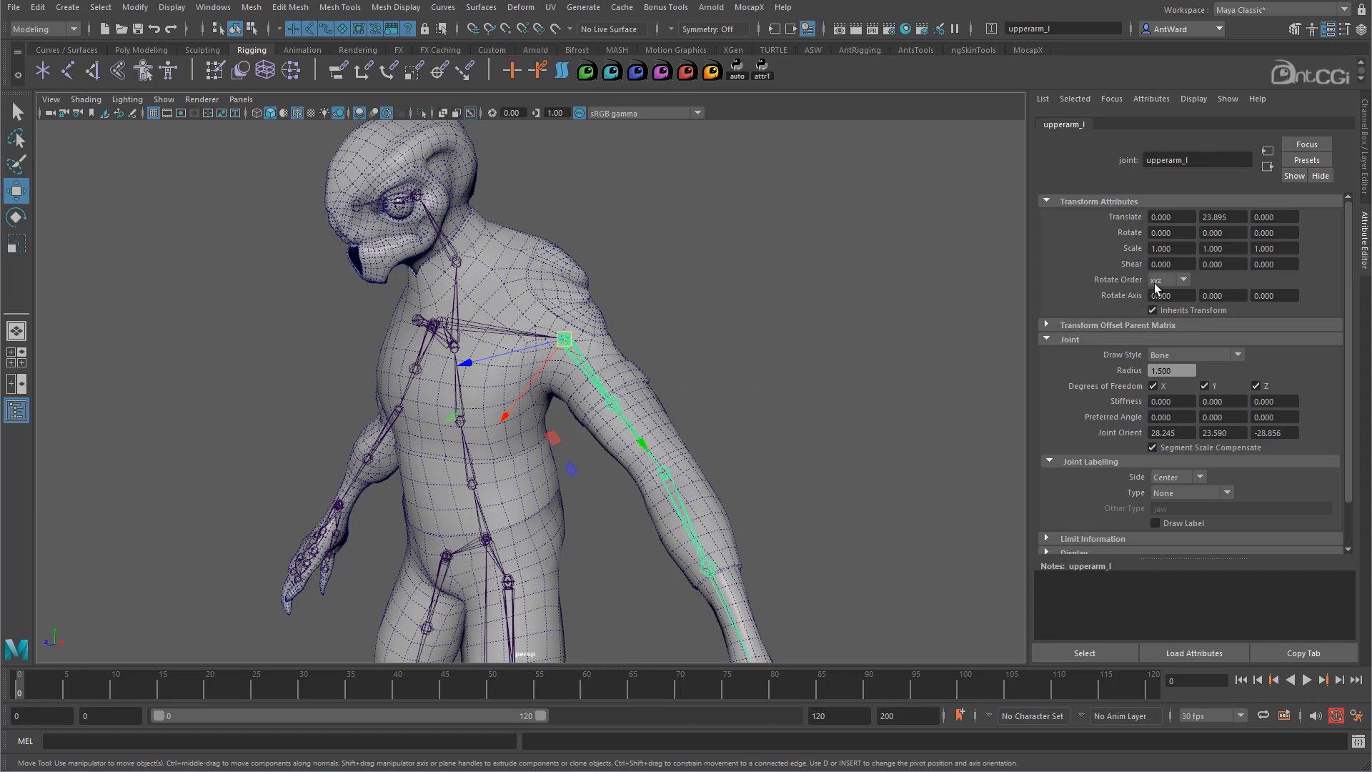
{"action": "left_click_drag", "start_coordinate": [708, 422], "coordinate": [786, 423], "text": "alt"}
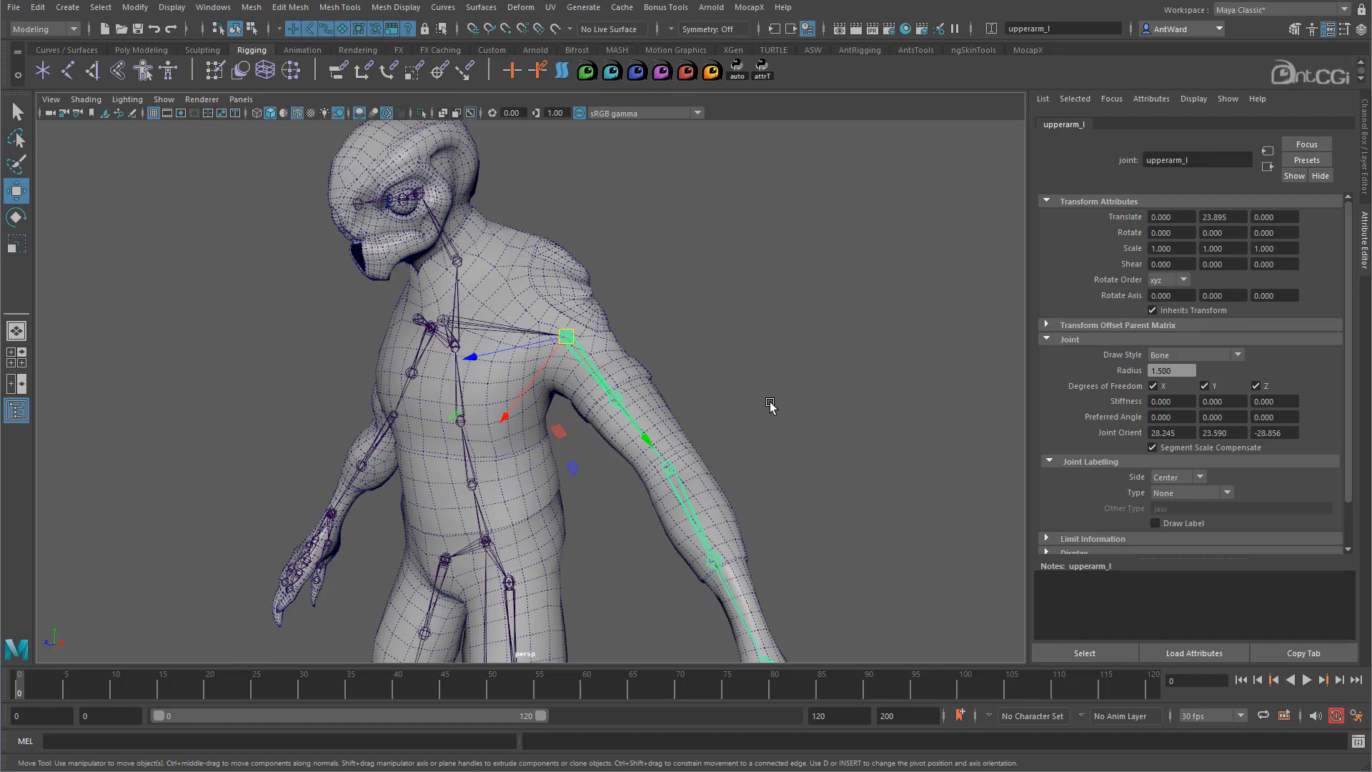
{"action": "left_click", "coordinate": [1158, 281]}
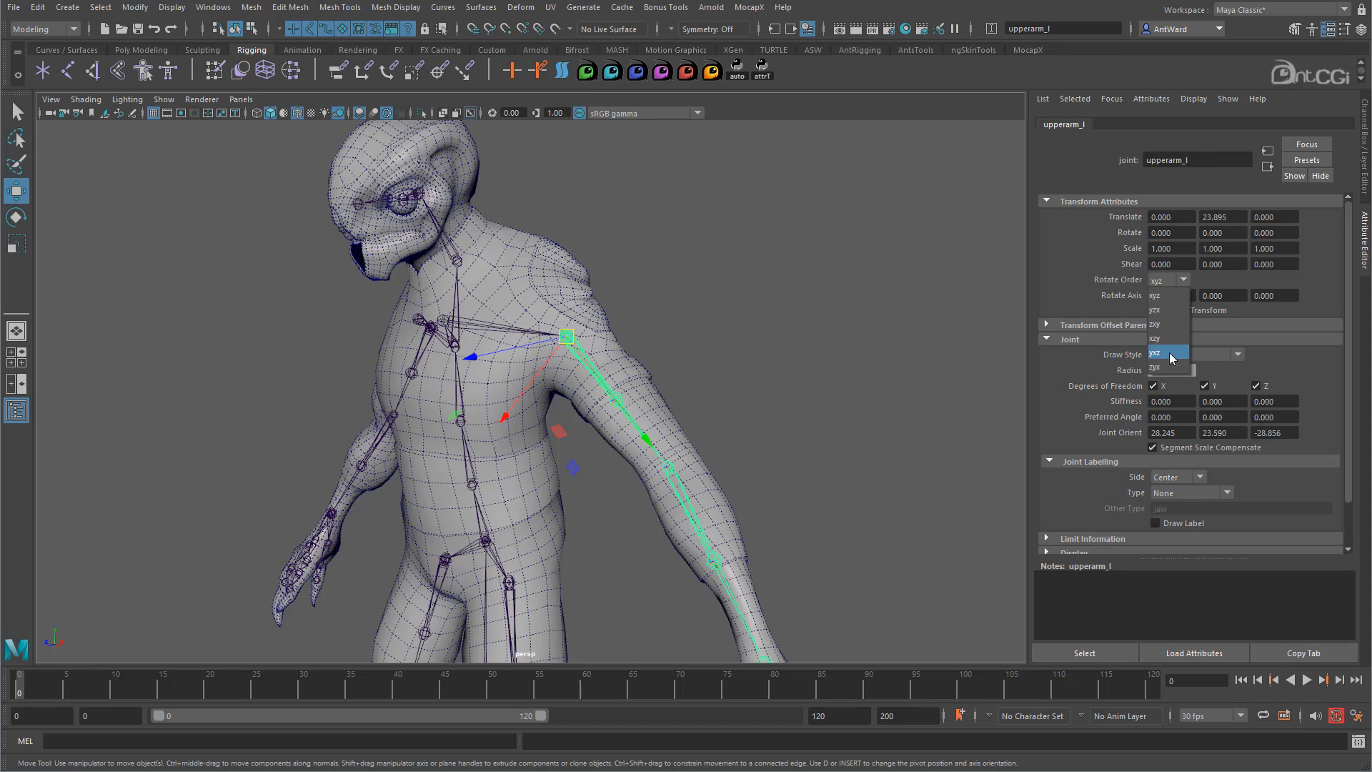
{"action": "left_click", "coordinate": [1172, 358]}
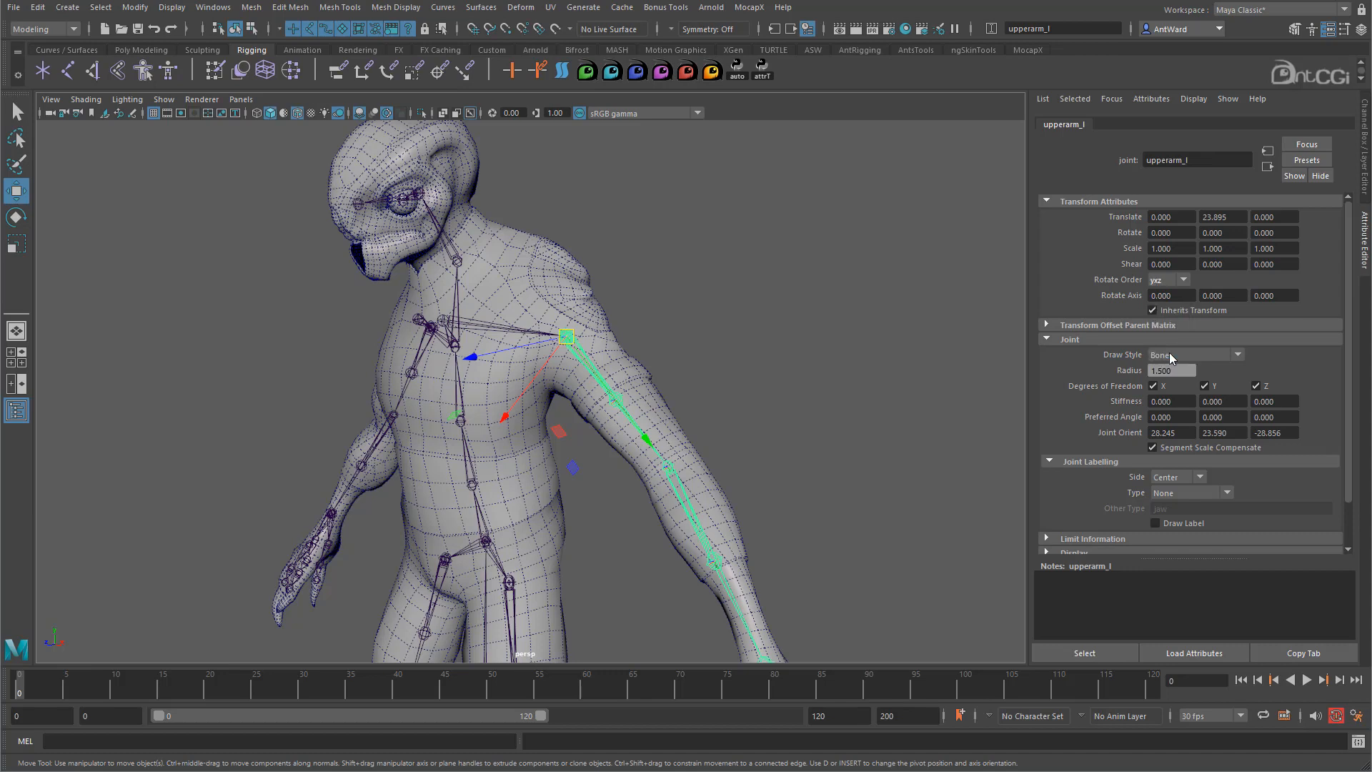
- Test-swing upperarm_l about its Y, X and Z axes with yxz order, undoing each swing
{"action": "key", "text": "e"}
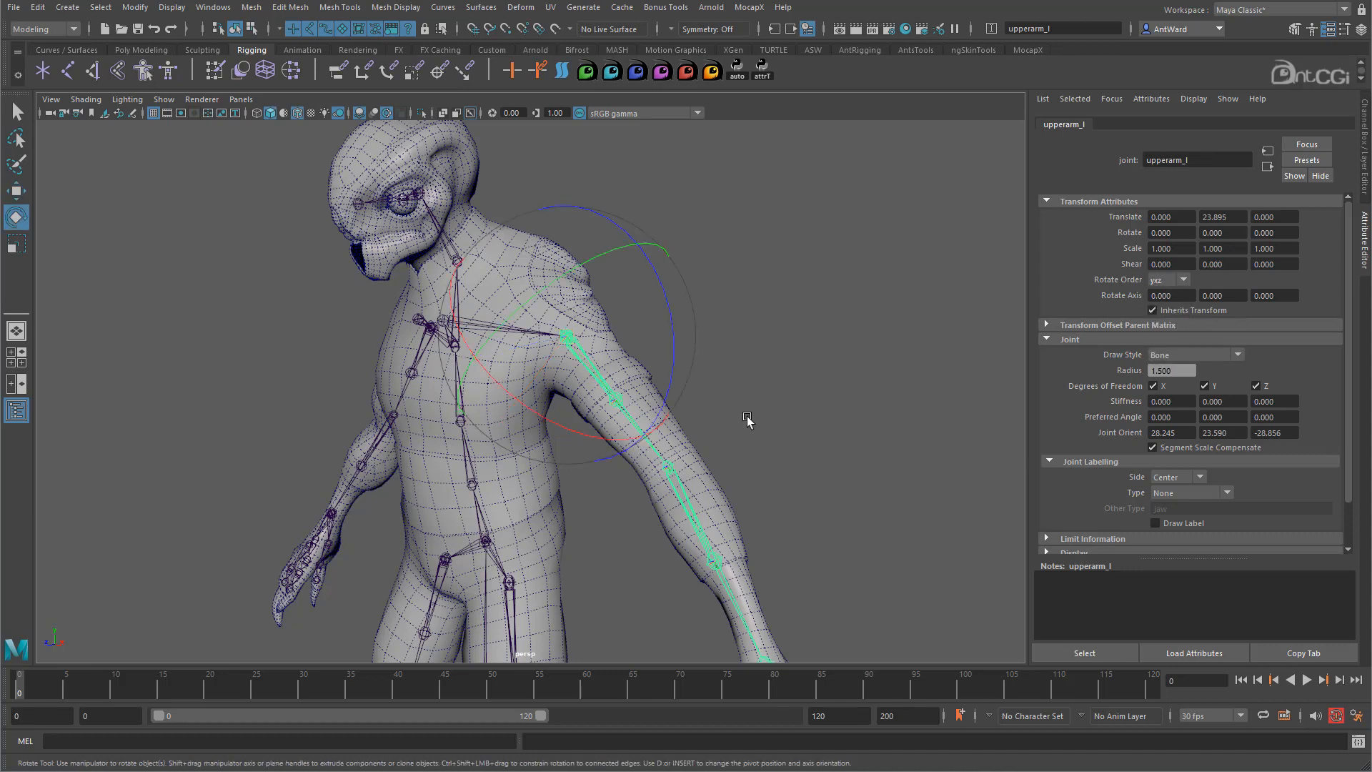
{"action": "left_click_drag", "start_coordinate": [581, 289], "coordinate": [570, 331]}
{"action": "key", "text": "ctrl+z"}
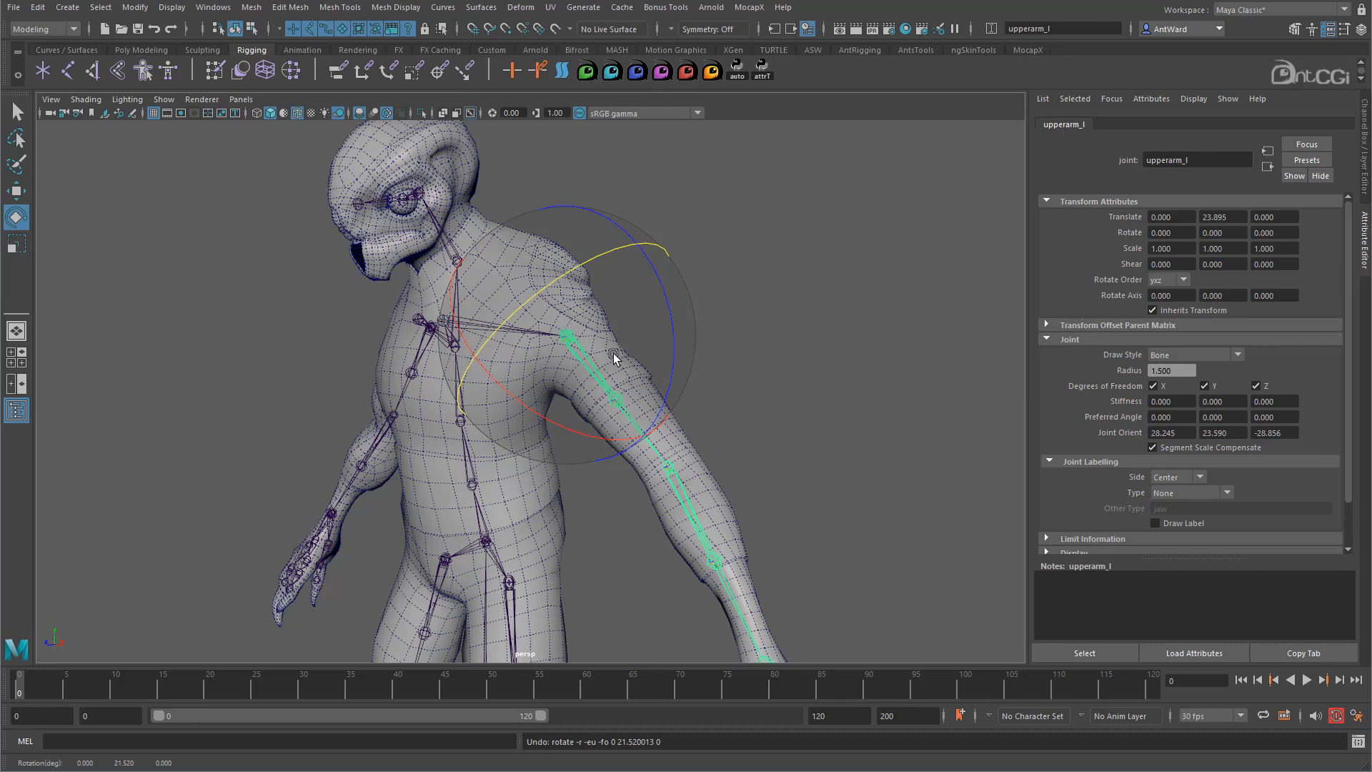
{"action": "left_click_drag", "start_coordinate": [598, 441], "coordinate": [549, 428]}
{"action": "left_click_drag", "start_coordinate": [490, 409], "coordinate": [590, 230]}
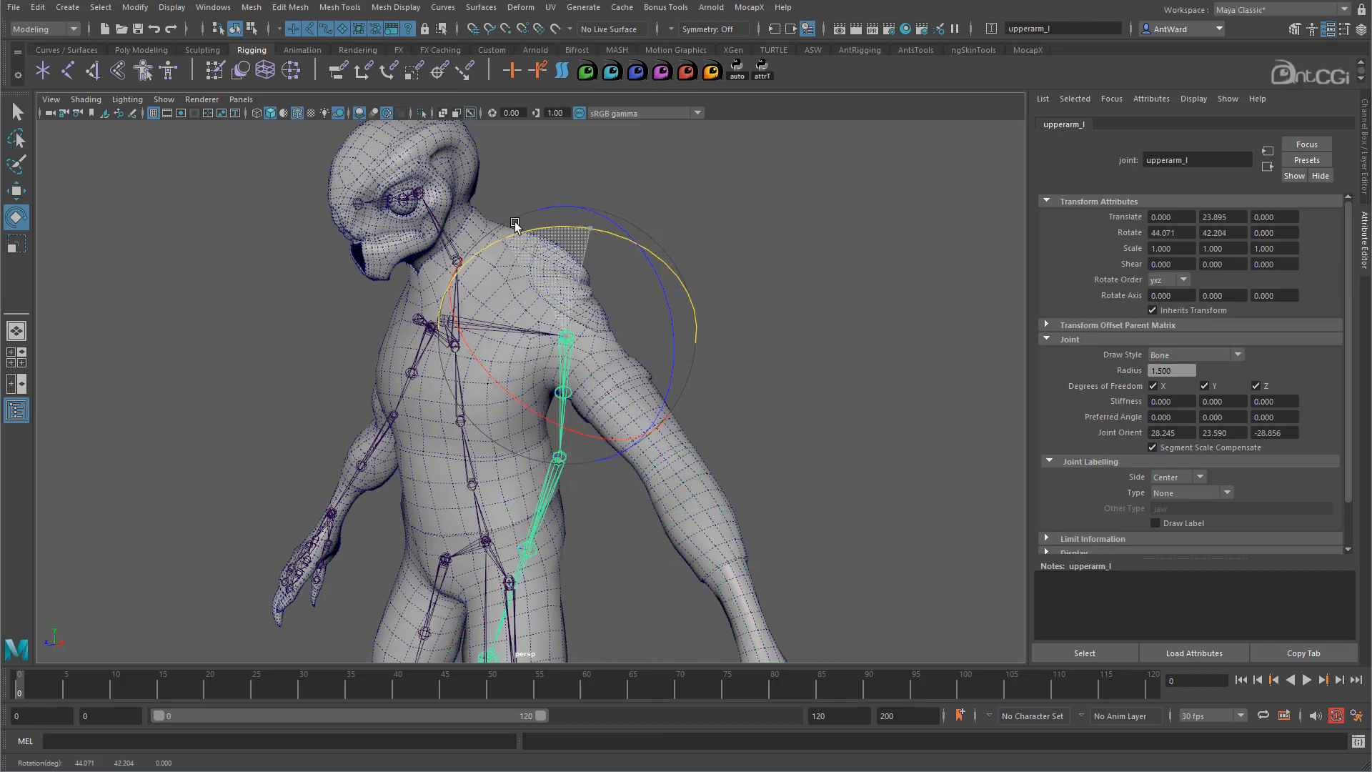
{"action": "key", "text": "ctrl+z"}
{"action": "left_click_drag", "start_coordinate": [677, 387], "coordinate": [566, 317]}
{"action": "key", "text": "ctrl+z"}
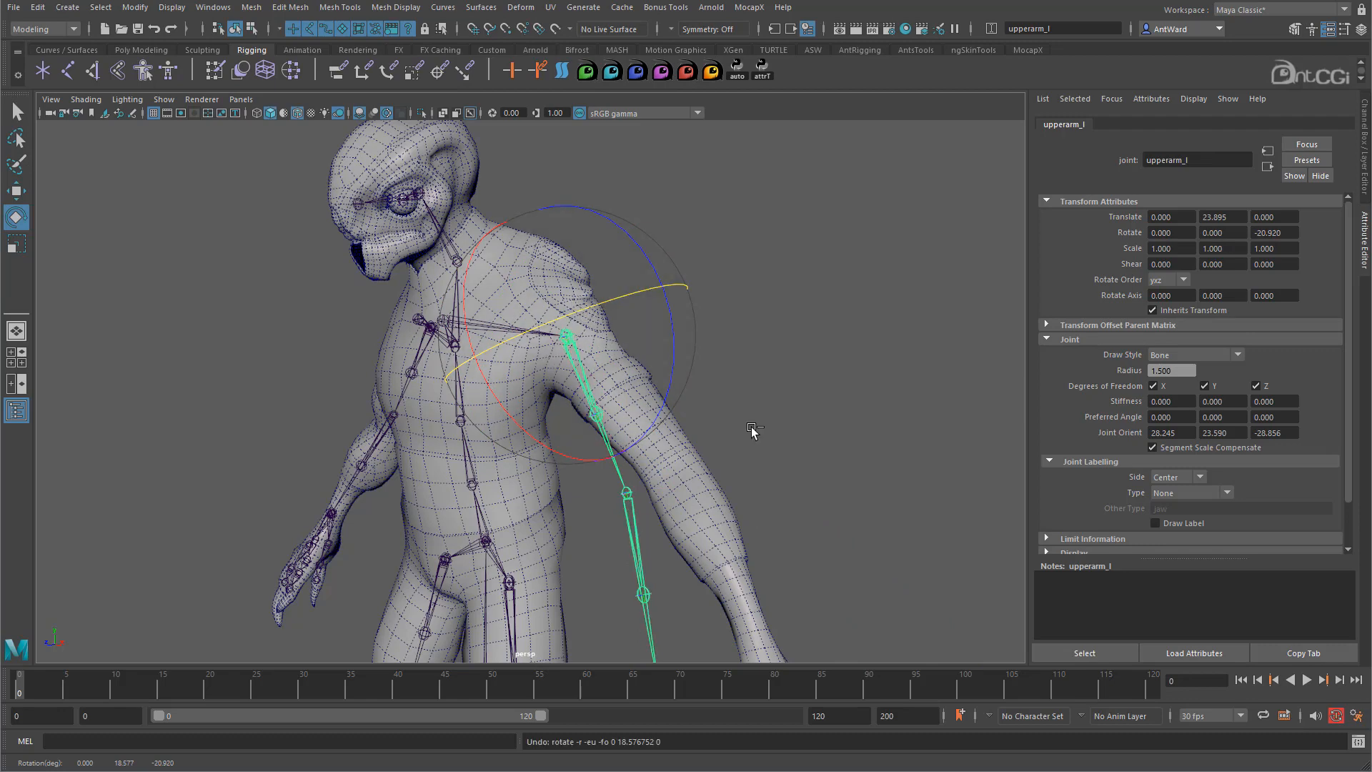
{"action": "key", "text": "ctrl+z"}
{"action": "left_click_drag", "start_coordinate": [725, 421], "coordinate": [717, 415], "text": "alt"}
{"action": "right_click_drag", "start_coordinate": [718, 415], "coordinate": [697, 418], "text": "alt"}
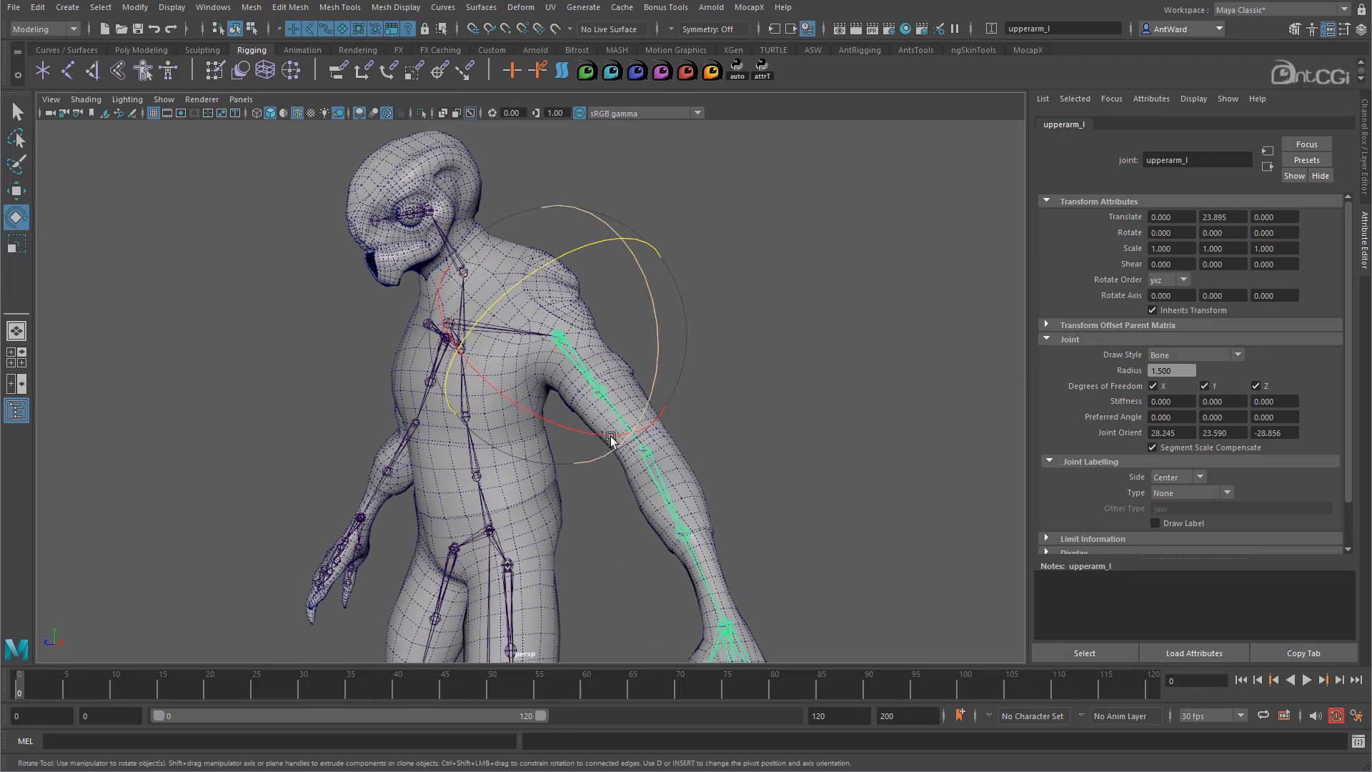
{"action": "left_click_drag", "start_coordinate": [576, 430], "coordinate": [446, 302]}
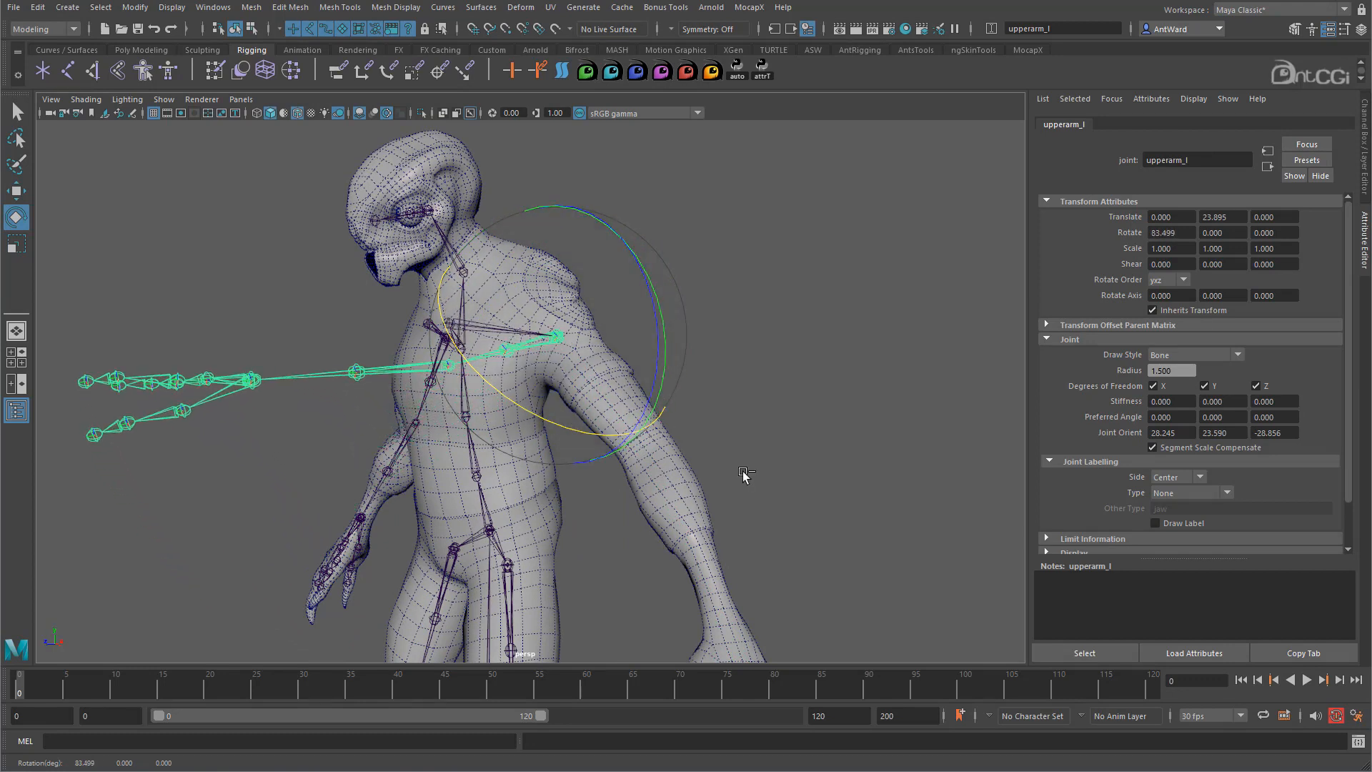
{"action": "key", "text": "ctrl+z"}
{"action": "mouse_move", "coordinate": [743, 474]}
{"action": "left_mouse_down", "text": "alt"}
{"action": "mouse_move", "coordinate": [762, 457]}
{"action": "mouse_move", "coordinate": [750, 470]}
{"action": "left_mouse_up", "text": "alt"}
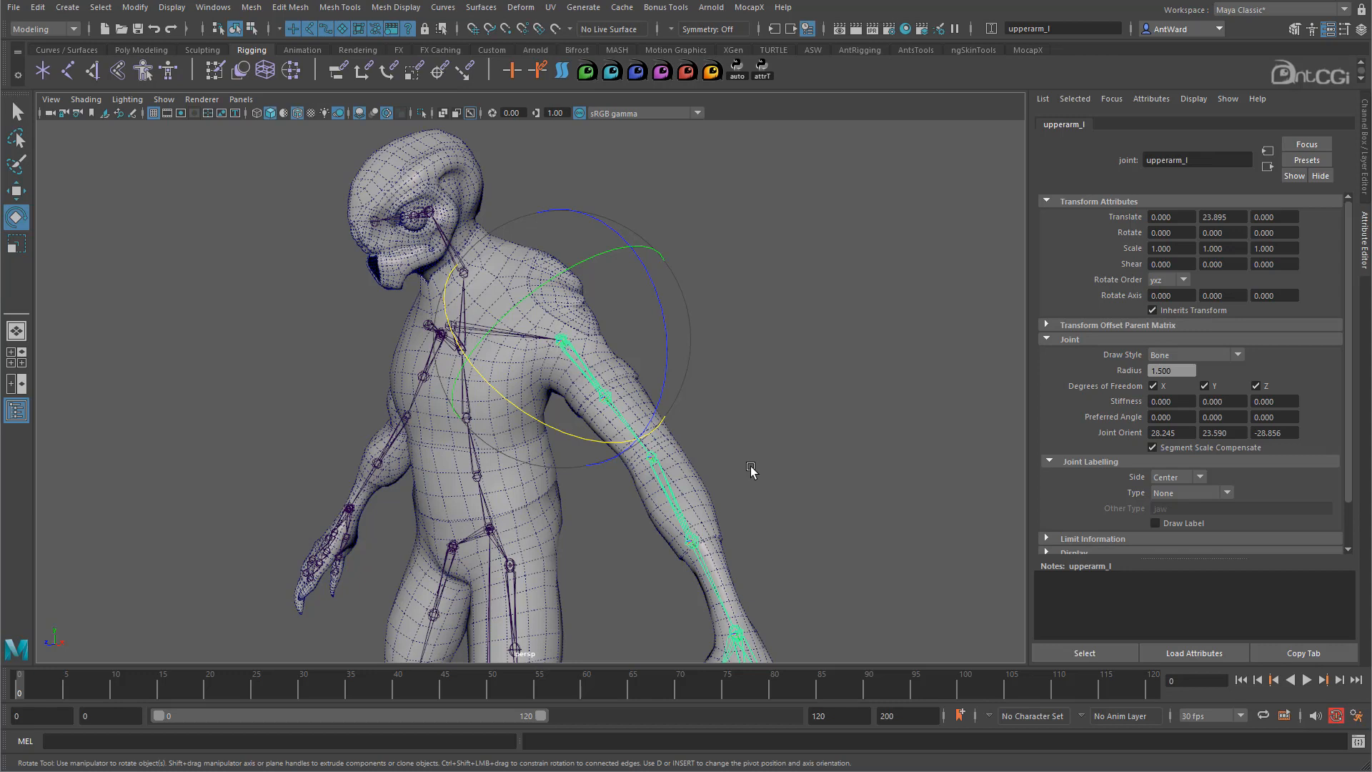
- Select lowerarm_l and open the MEL script editor
{"action": "left_click", "coordinate": [669, 486]}
{"action": "left_click_drag", "start_coordinate": [669, 486], "coordinate": [658, 415], "text": "alt"}
{"action": "left_click", "coordinate": [784, 496]}
{"action": "left_click", "coordinate": [689, 493]}
{"action": "left_click", "coordinate": [480, 323]}
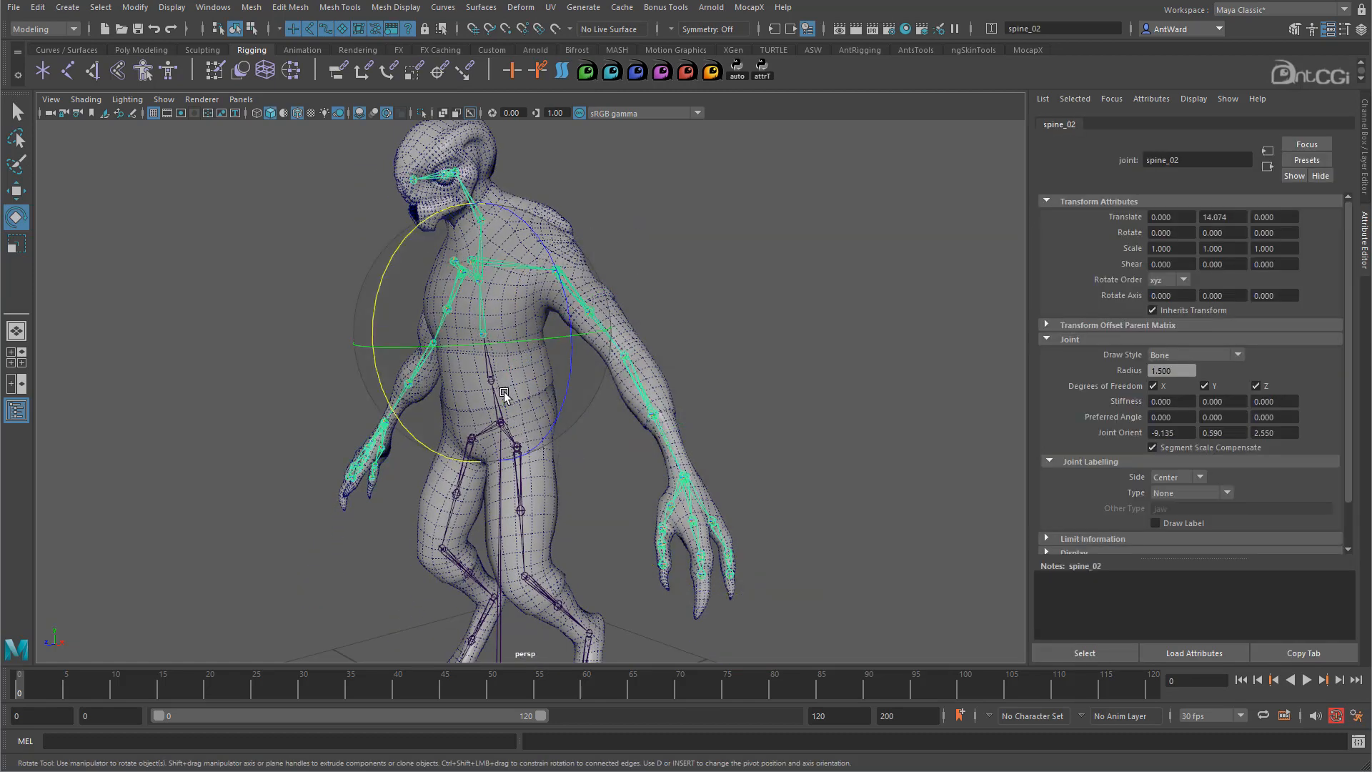
{"action": "left_click", "coordinate": [772, 416]}
{"action": "left_click_drag", "start_coordinate": [772, 416], "coordinate": [650, 413], "text": "alt"}
{"action": "left_click", "coordinate": [613, 398]}
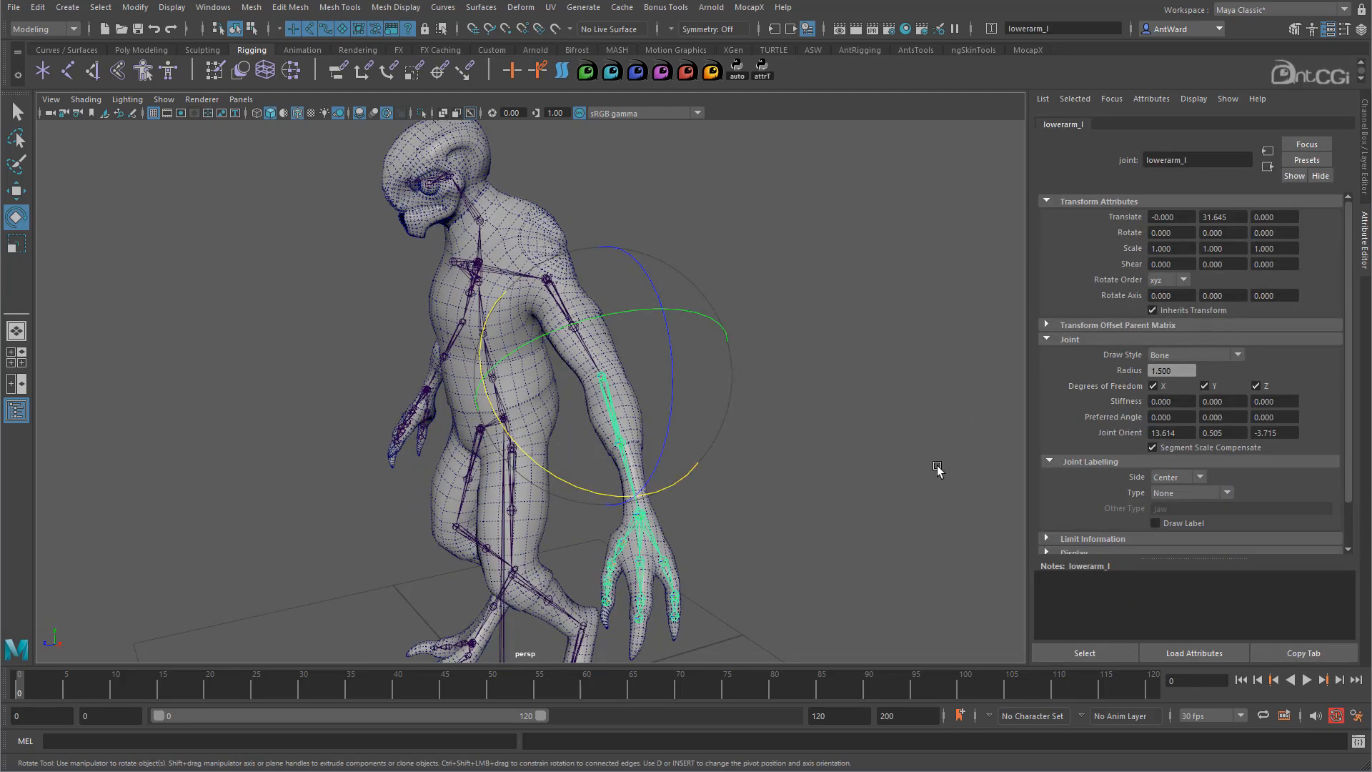
{"action": "left_click_drag", "start_coordinate": [926, 476], "coordinate": [795, 421], "text": "alt"}
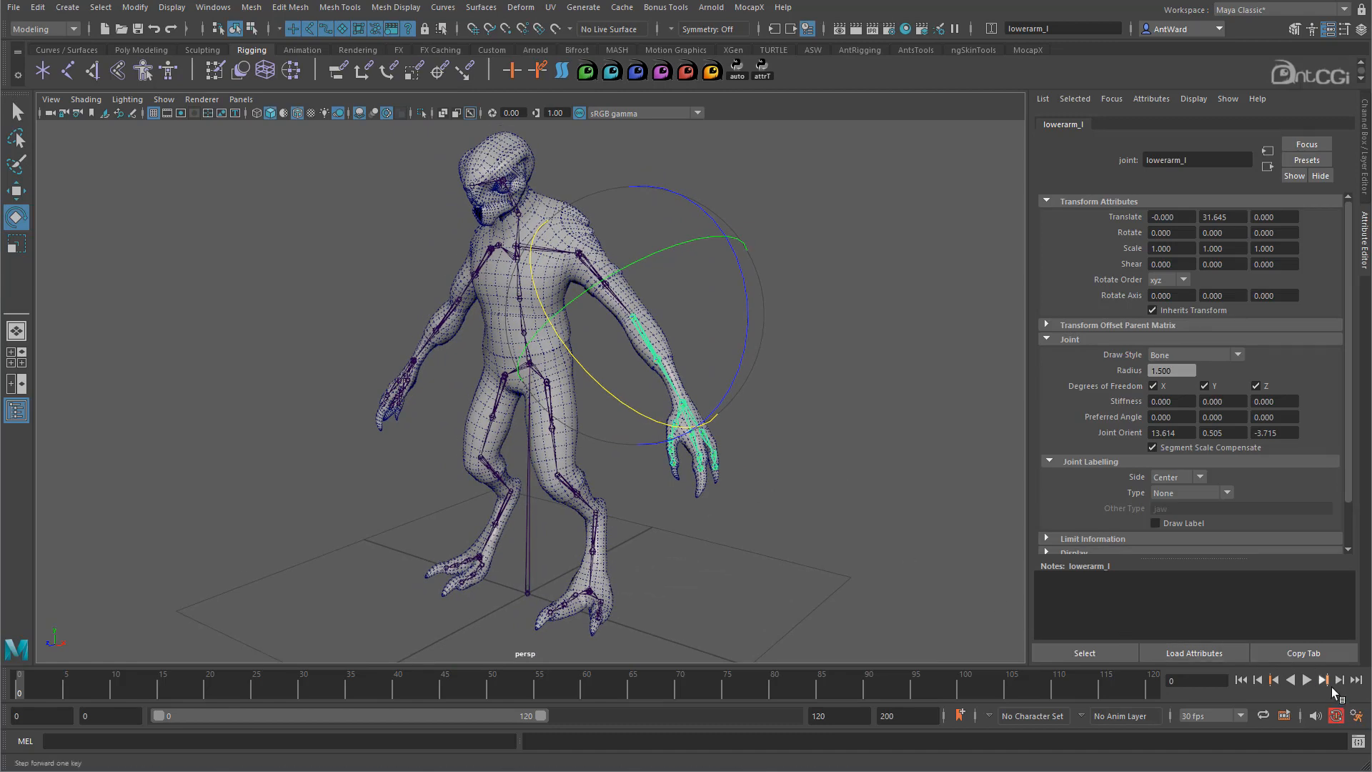
{"action": "left_click", "coordinate": [1360, 741]}
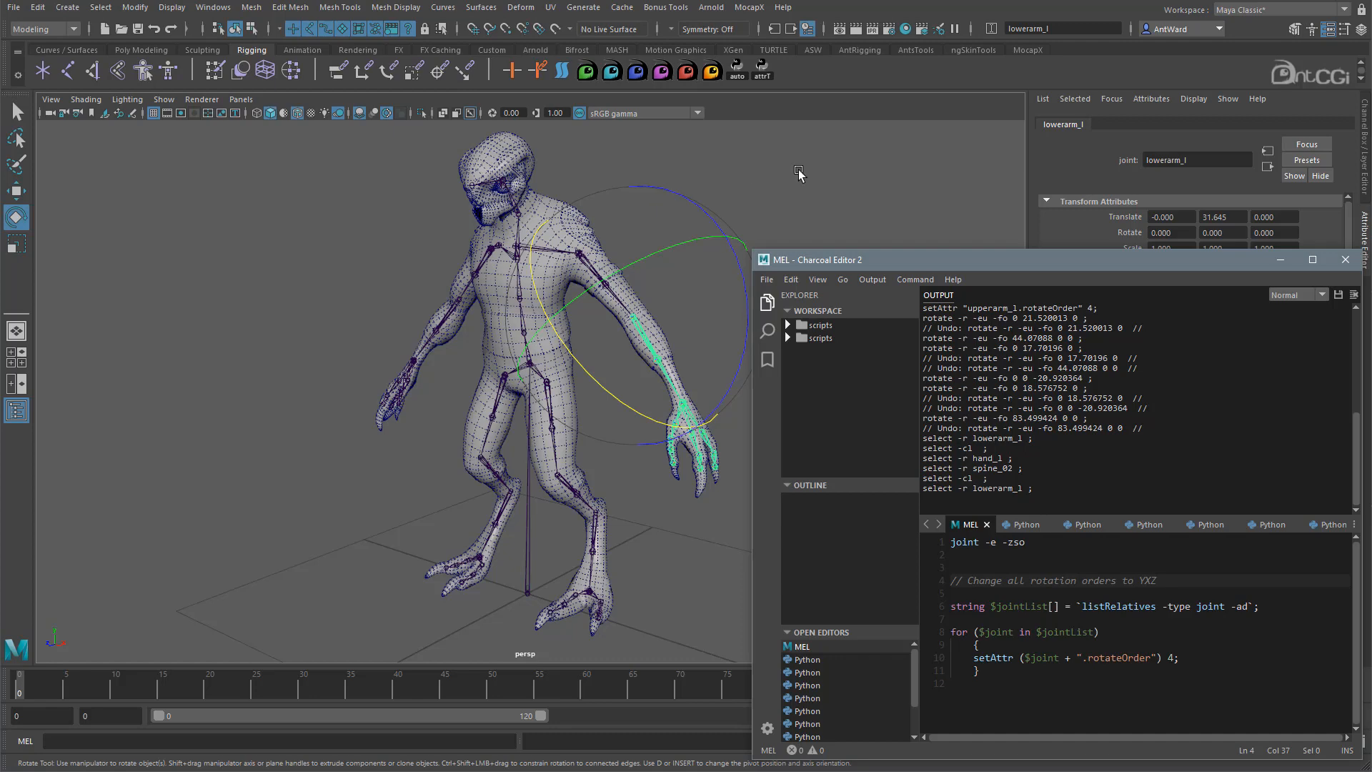
- Change lowerarm_l's Rotate Order from zxy to yxz in the Attribute Editor
{"action": "middle_click_drag", "start_coordinate": [672, 237], "coordinate": [616, 235], "text": "alt"}
{"action": "left_click_drag", "start_coordinate": [1149, 262], "coordinate": [765, 239]}
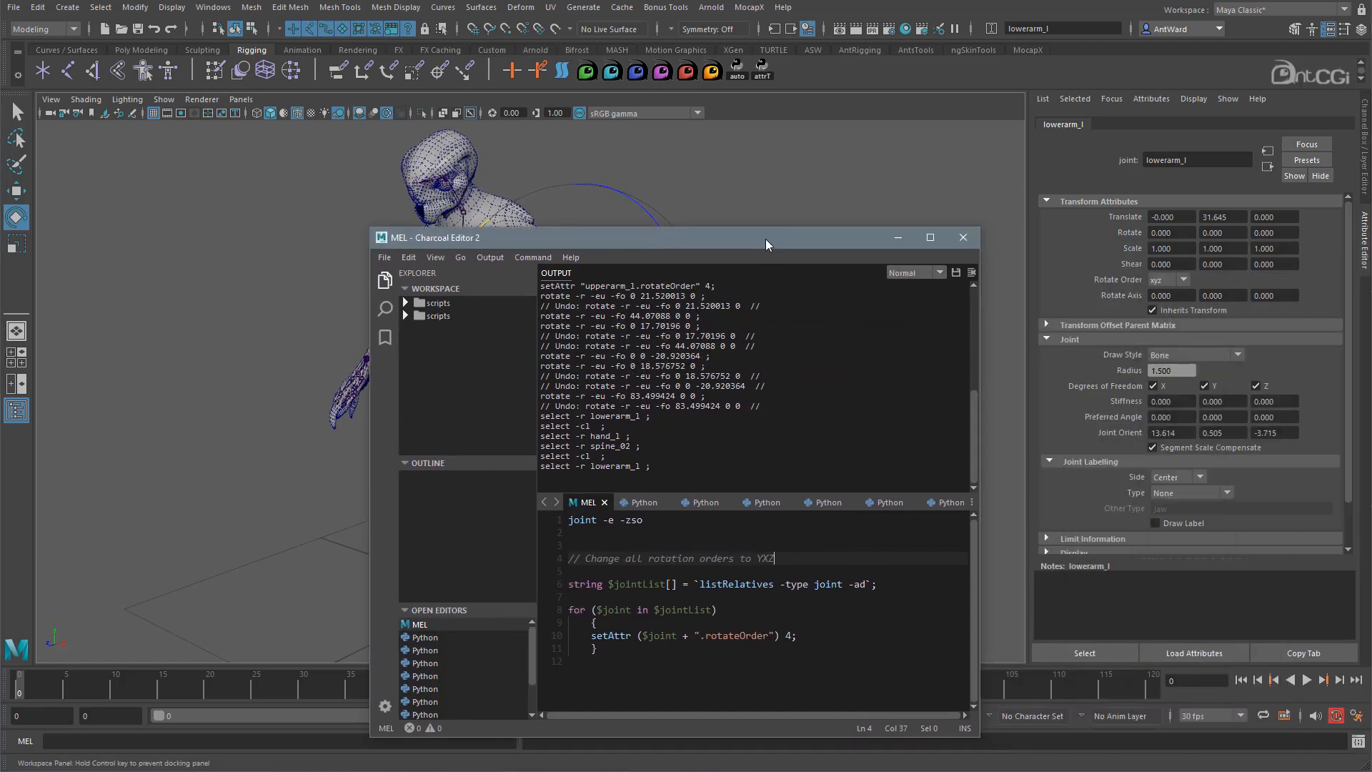
{"action": "left_click", "coordinate": [1168, 280]}
{"action": "left_click", "coordinate": [1170, 322]}
{"action": "left_click", "coordinate": [1165, 280]}
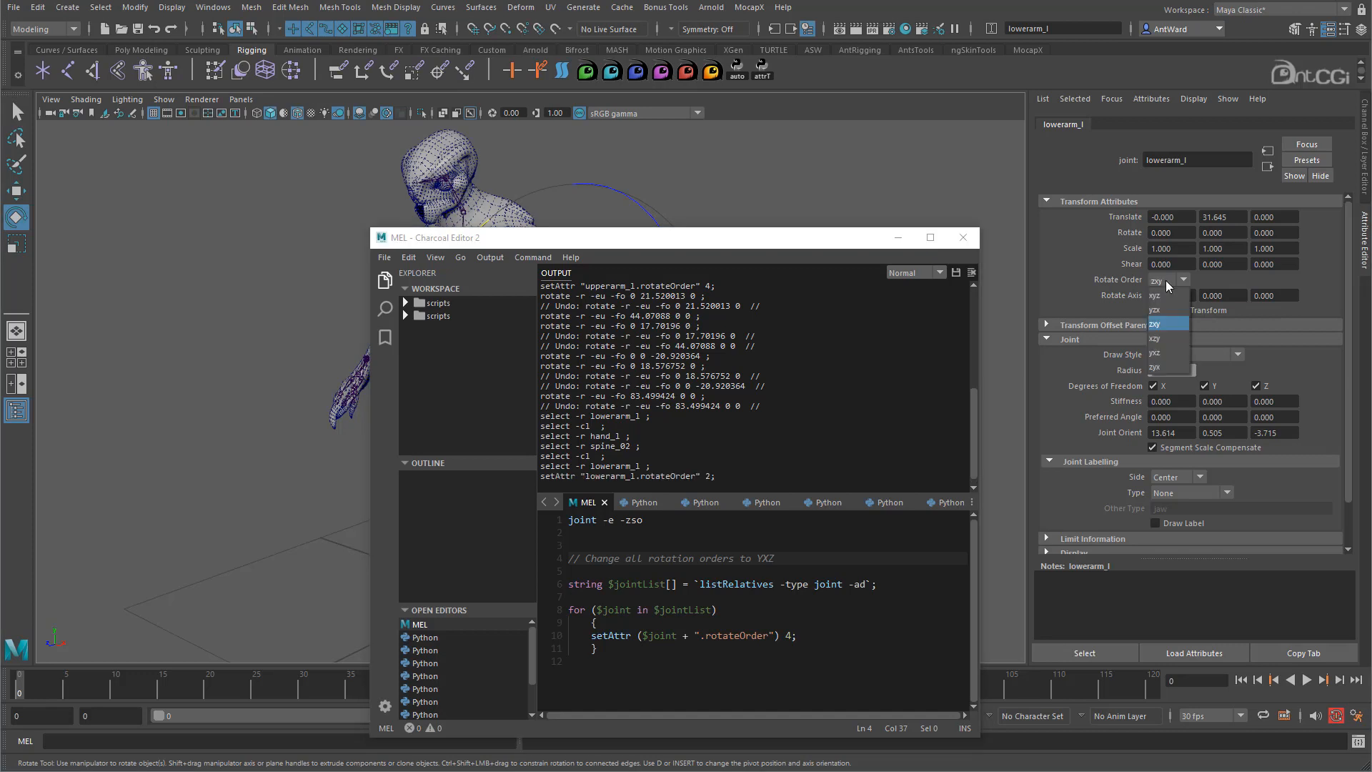
{"action": "left_click", "coordinate": [1164, 353]}
- Confirm the logged rotateOrder value 4 and that lowerarm_l stays on yxz
{"action": "left_click_drag", "start_coordinate": [794, 240], "coordinate": [1179, 268]}
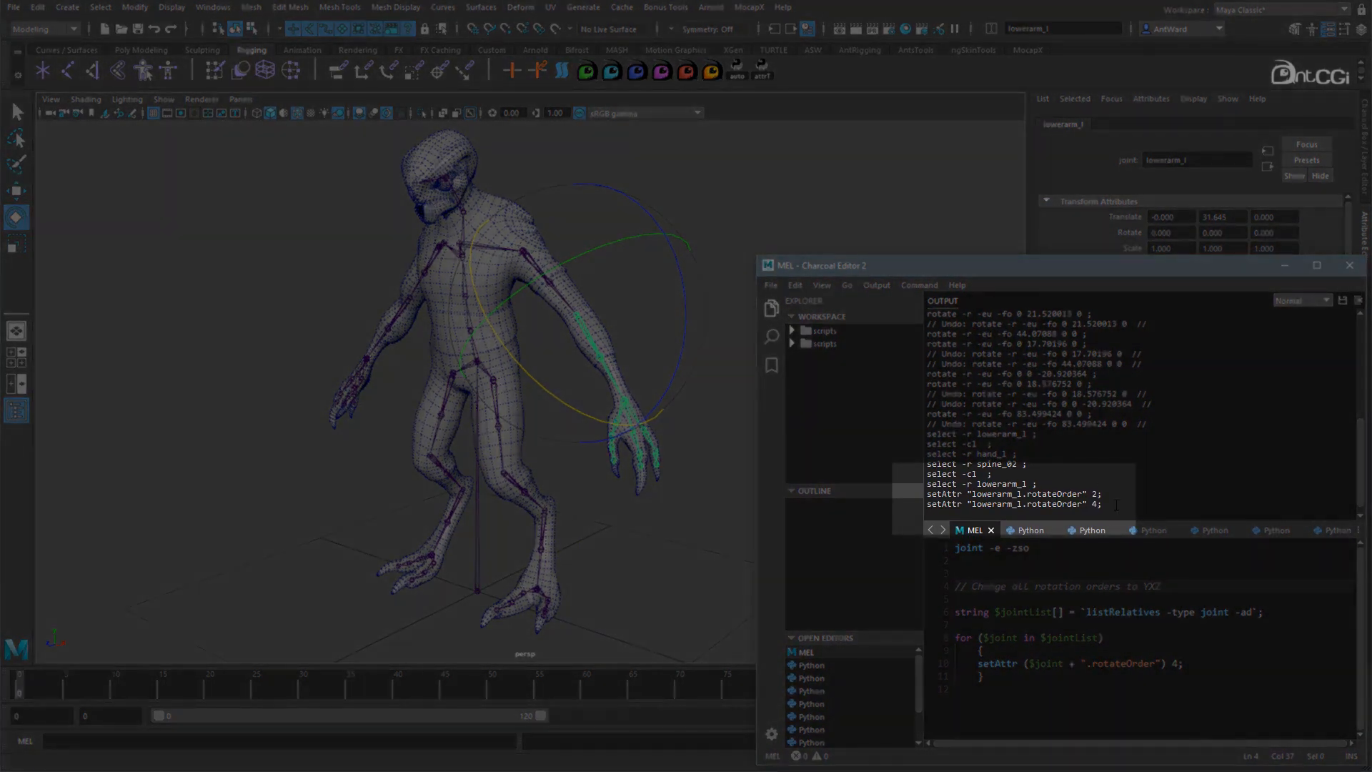
{"action": "left_click_drag", "start_coordinate": [1103, 504], "coordinate": [927, 504]}
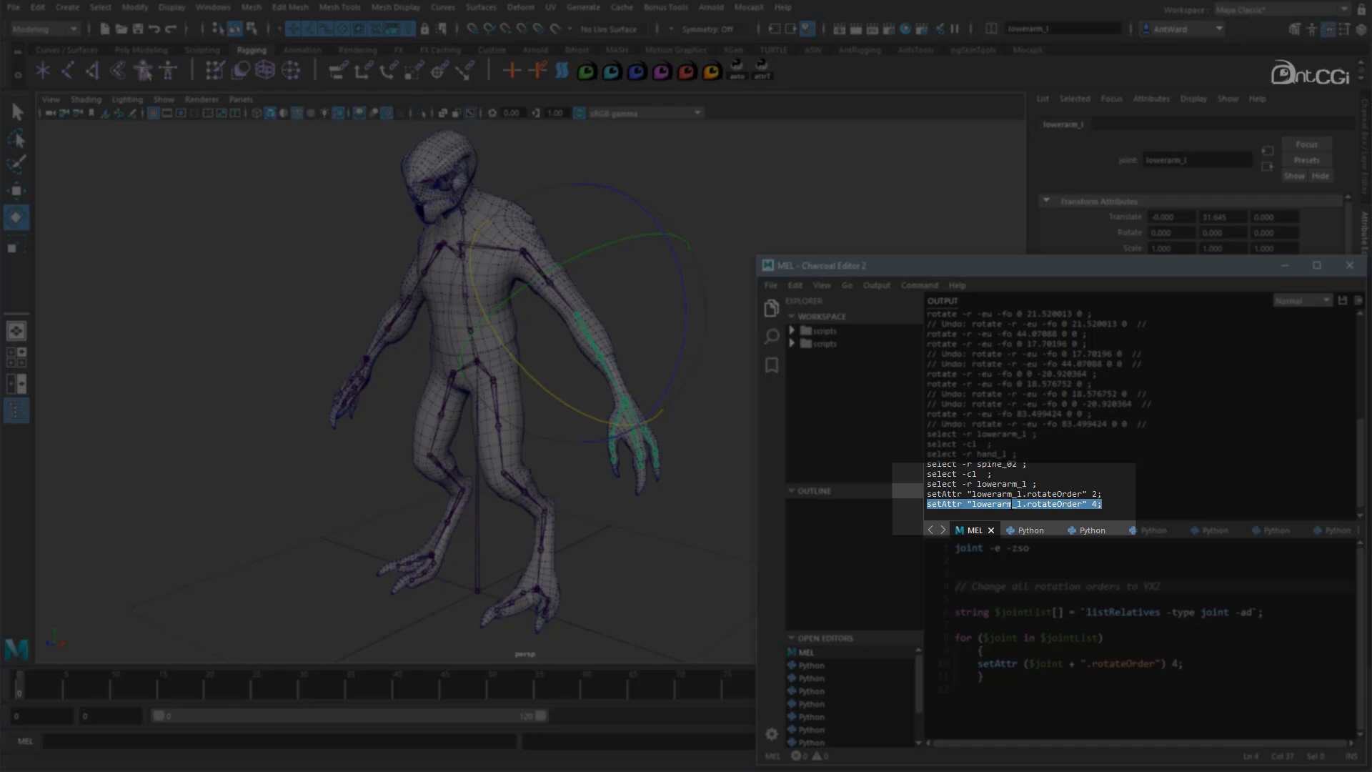
{"action": "left_click", "coordinate": [1090, 503]}
{"action": "left_click_drag", "start_coordinate": [1092, 504], "coordinate": [1097, 504]}
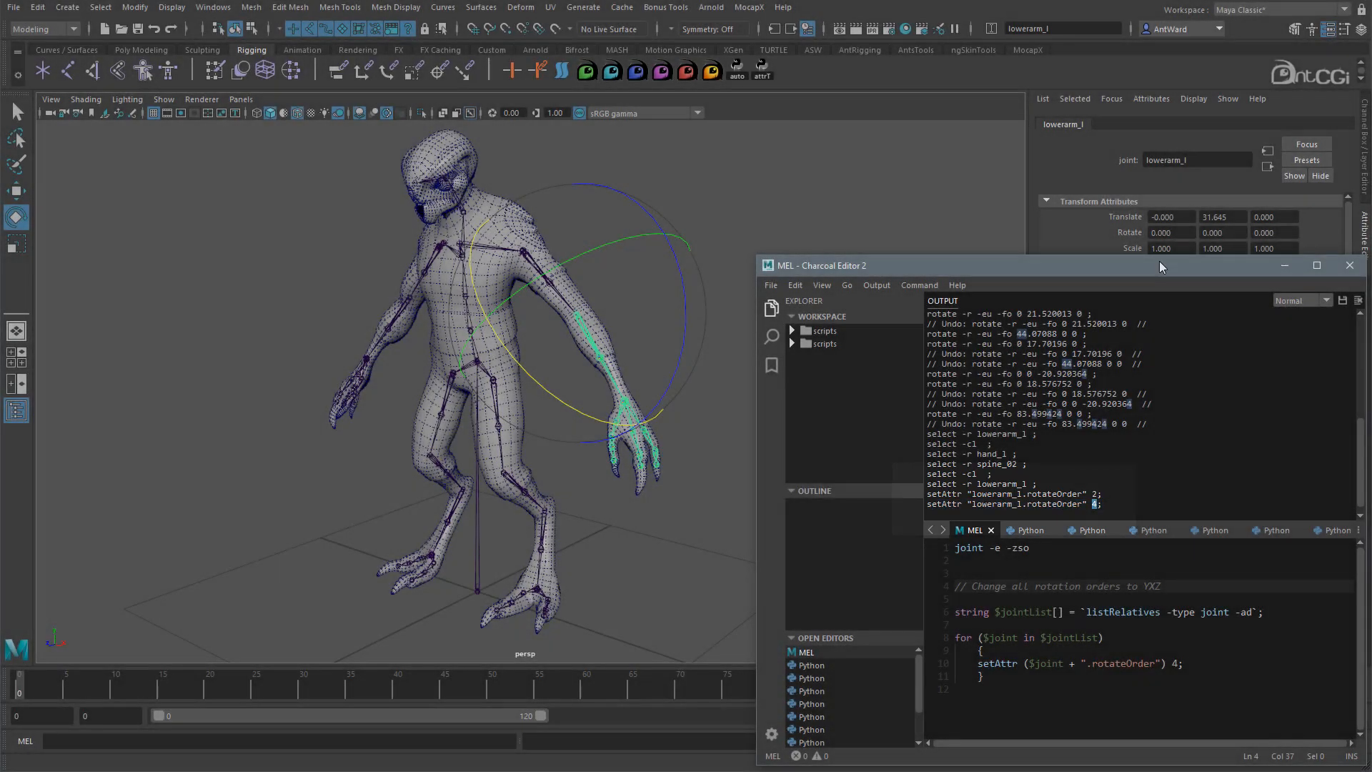
{"action": "left_click_drag", "start_coordinate": [1159, 260], "coordinate": [790, 243]}
{"action": "left_click", "coordinate": [1164, 281]}
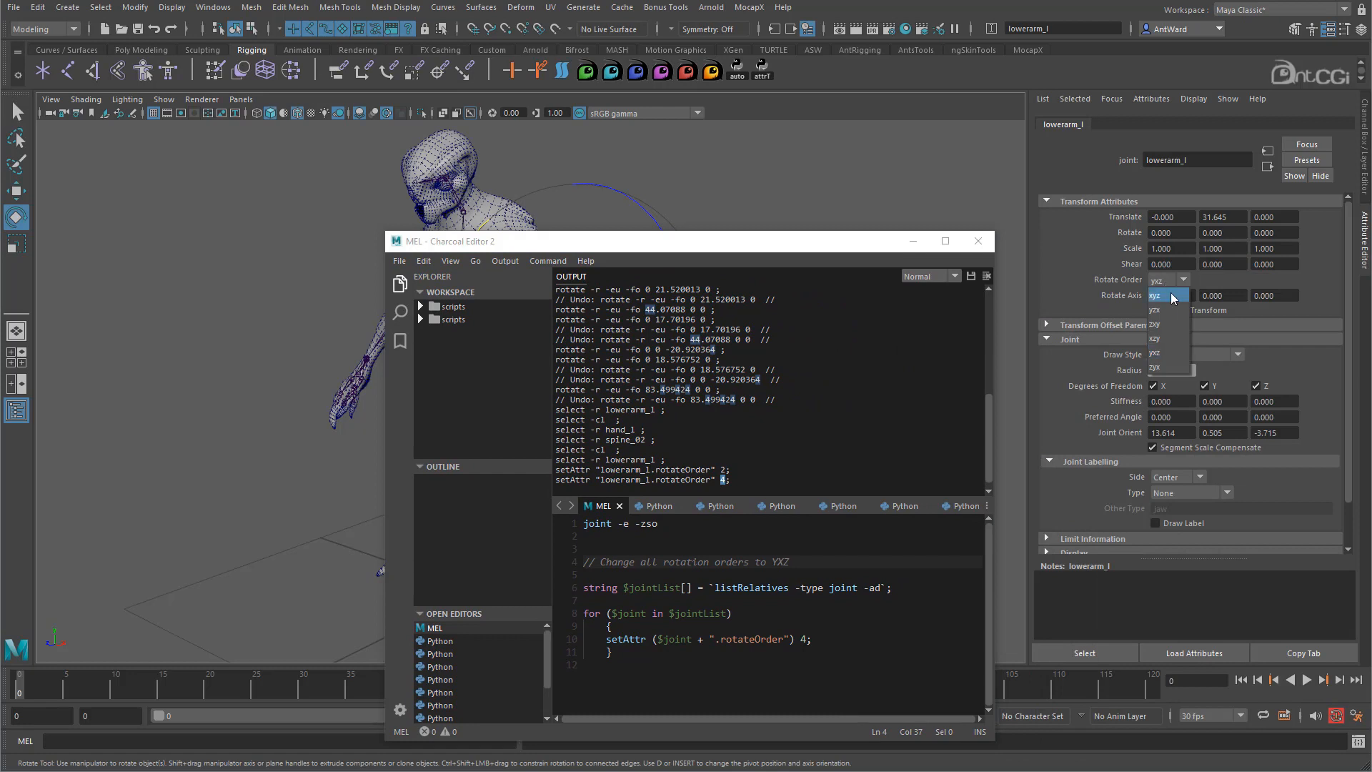
{"action": "left_click", "coordinate": [1159, 357]}
{"action": "left_click_drag", "start_coordinate": [844, 242], "coordinate": [1209, 269]}
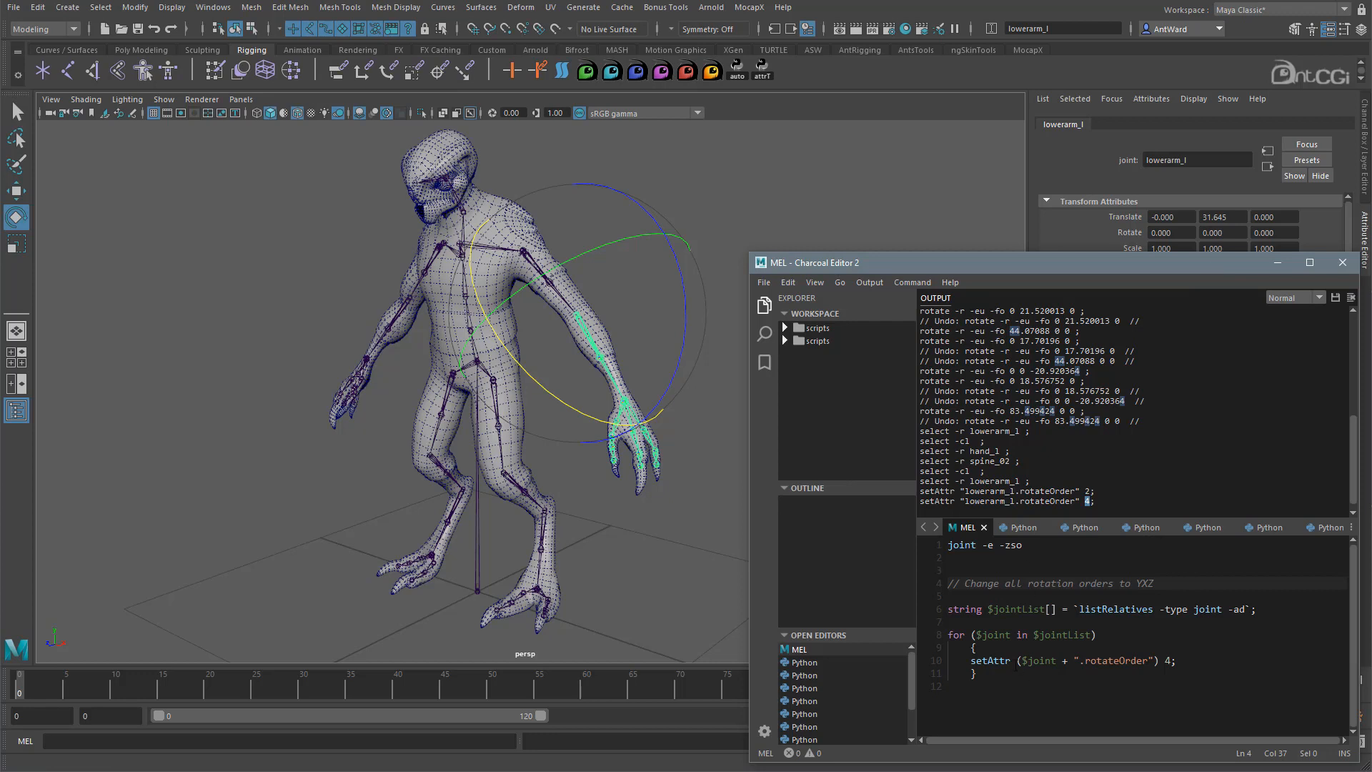
- With root selected, execute only the listRelatives -type joint -ad command
{"action": "left_click_drag", "start_coordinate": [1015, 687], "coordinate": [962, 611]}
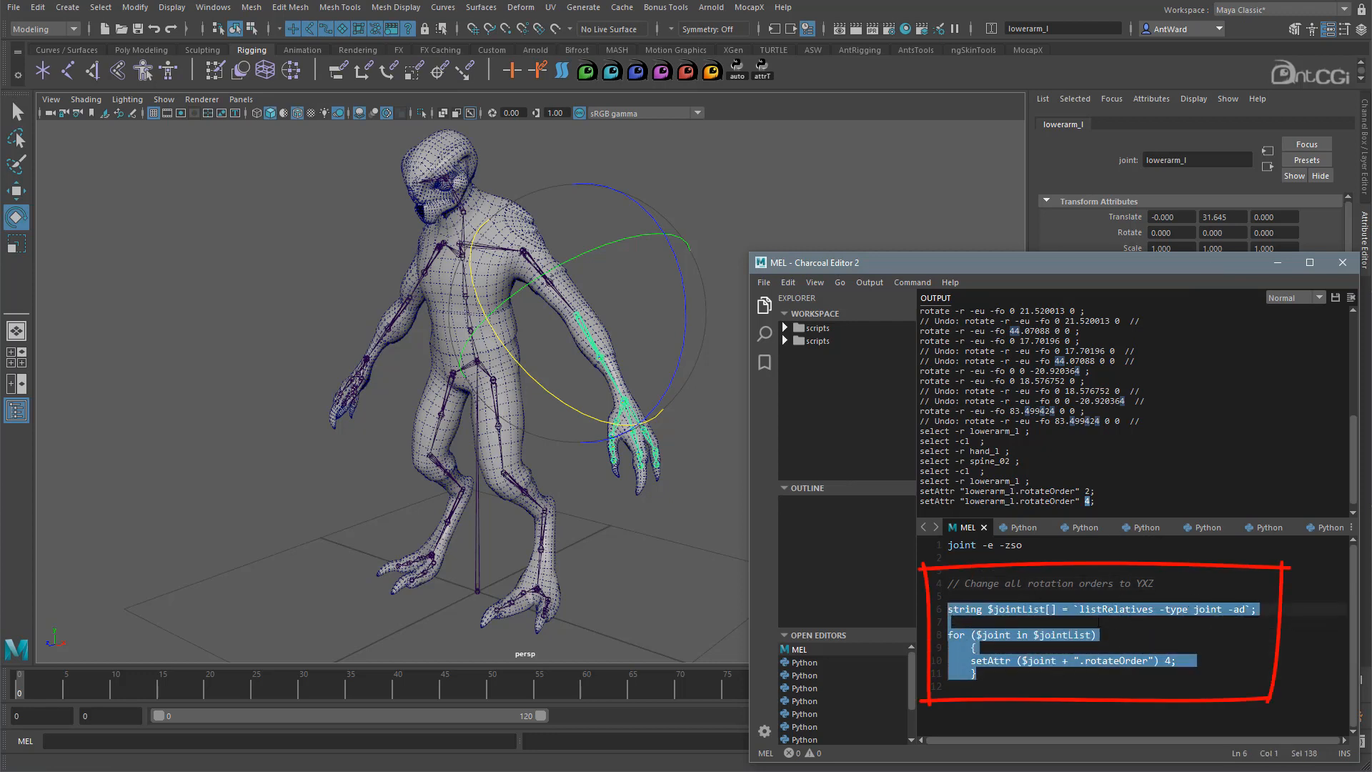
{"action": "left_click", "coordinate": [481, 562]}
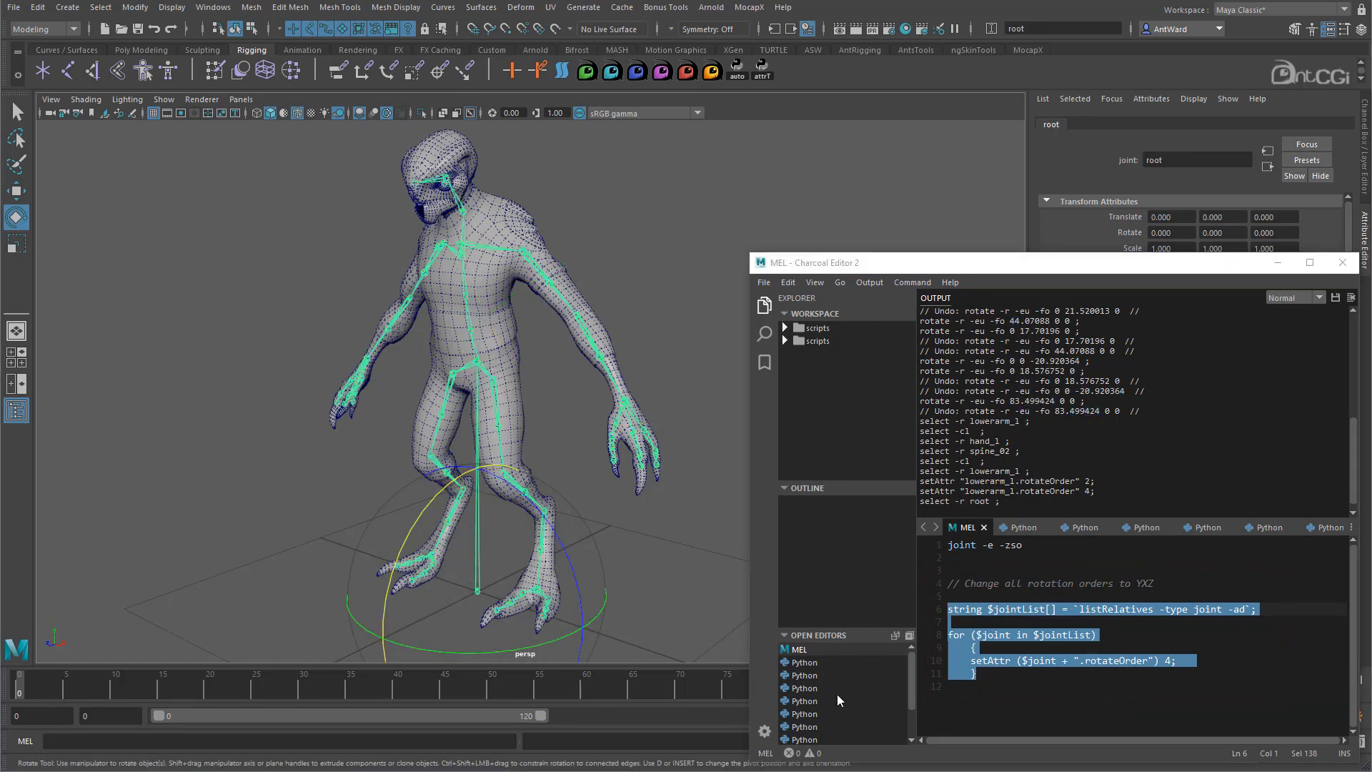
{"action": "left_click", "coordinate": [1034, 635]}
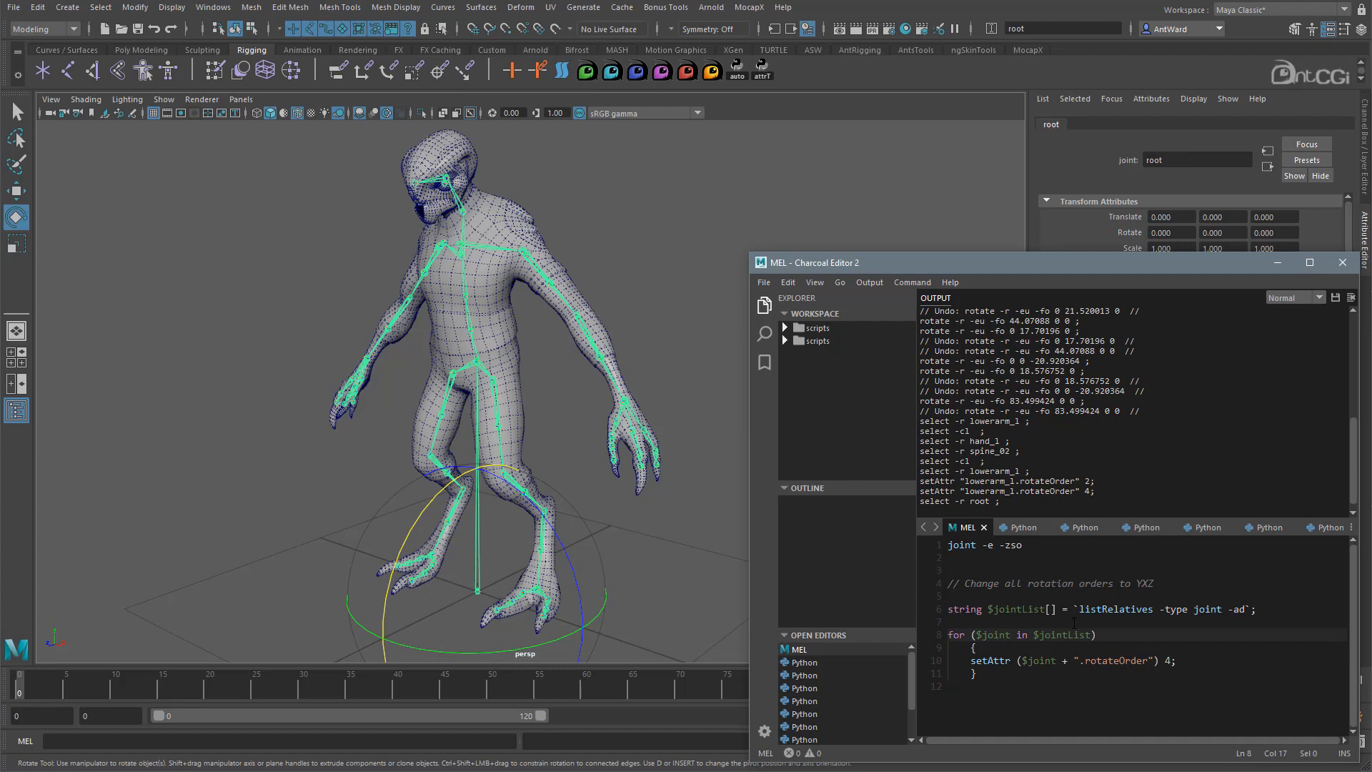
{"action": "left_click_drag", "start_coordinate": [1079, 609], "coordinate": [1246, 609]}
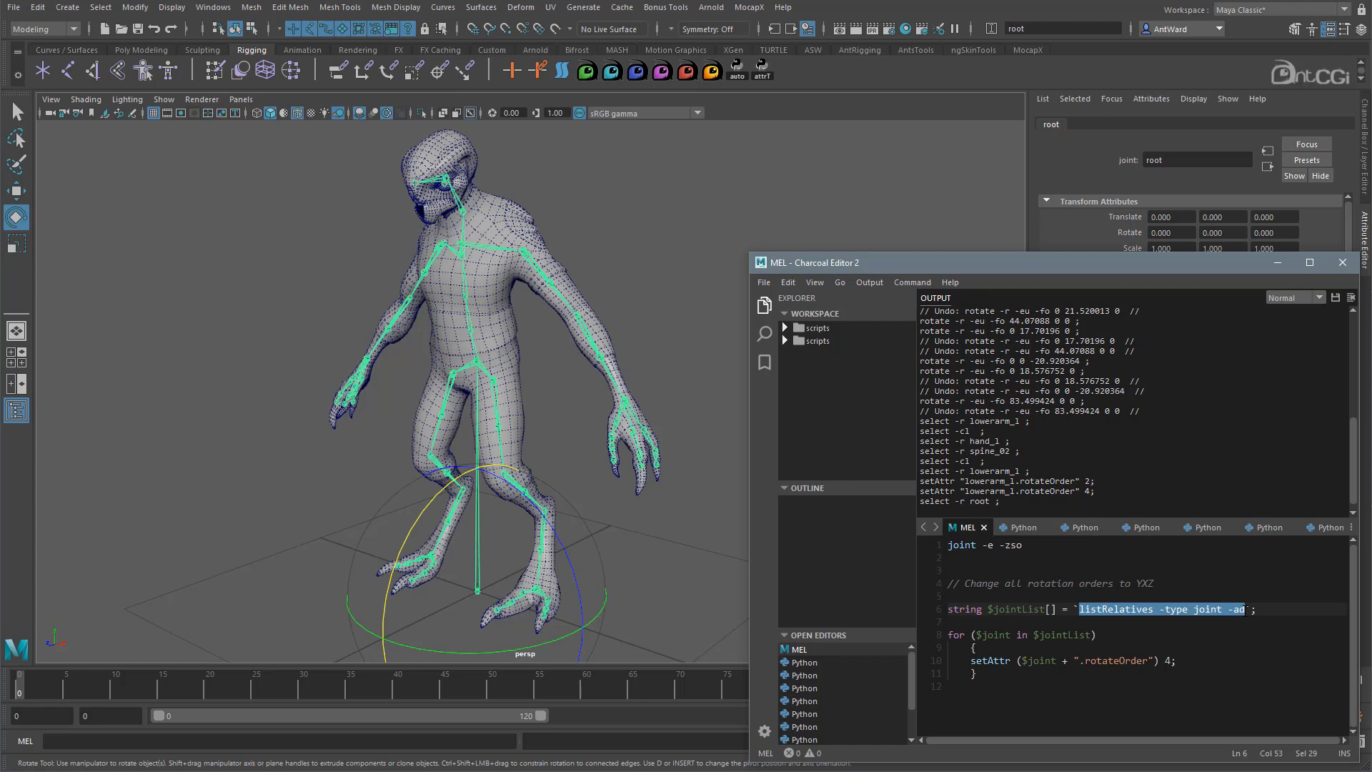
{"action": "key", "text": "ctrl+Return"}
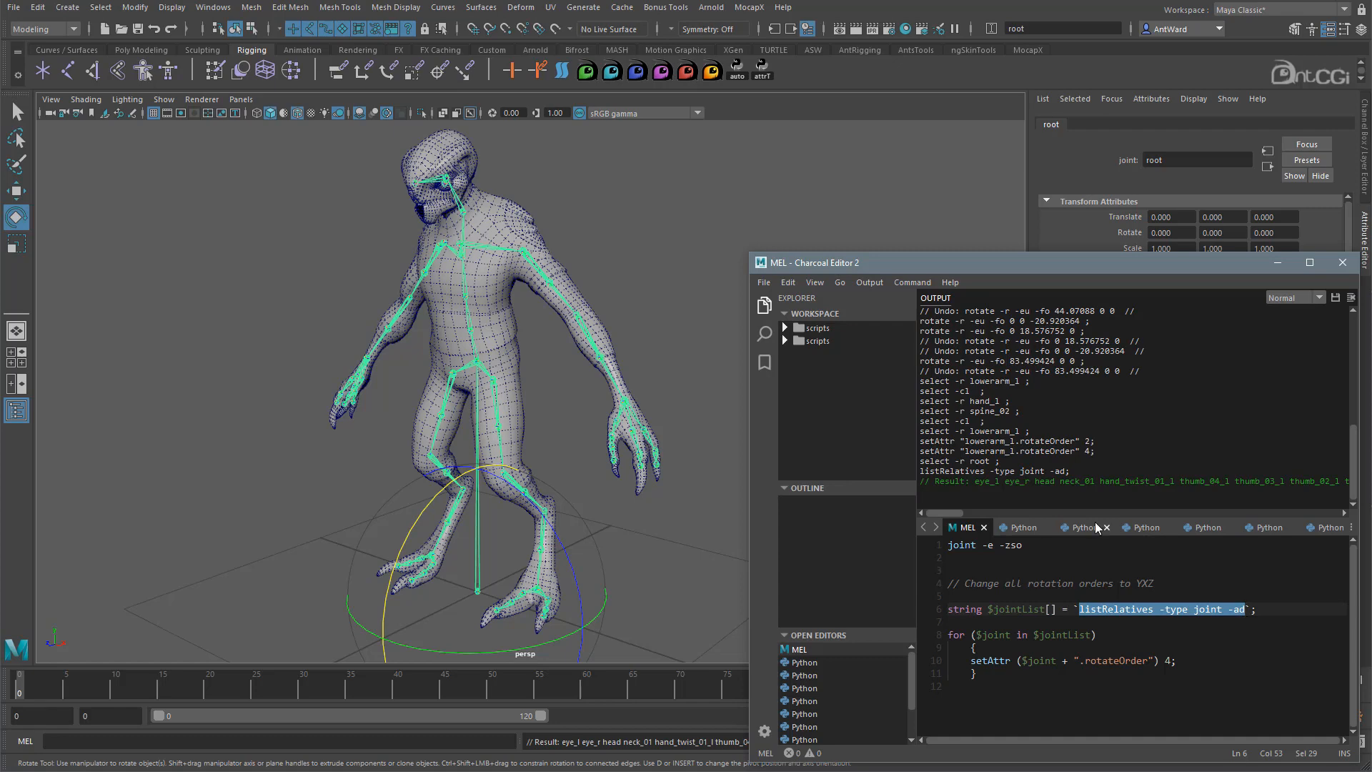
- Review the $jointList variable and the setAttr .rotateOrder loop in the MEL script
{"action": "left_click_drag", "start_coordinate": [964, 511], "coordinate": [1013, 489]}
{"action": "left_click_drag", "start_coordinate": [990, 608], "coordinate": [1056, 609]}
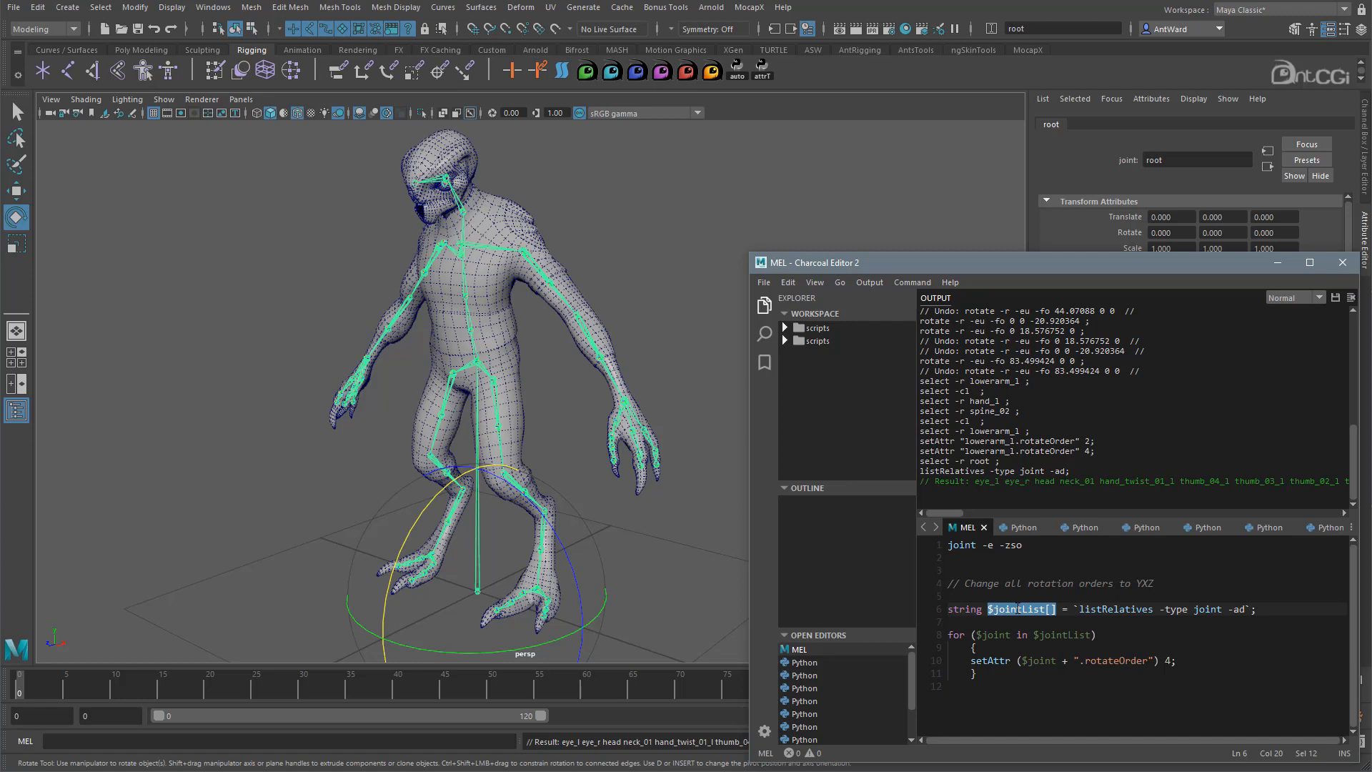
{"action": "left_click_drag", "start_coordinate": [947, 635], "coordinate": [1140, 673]}
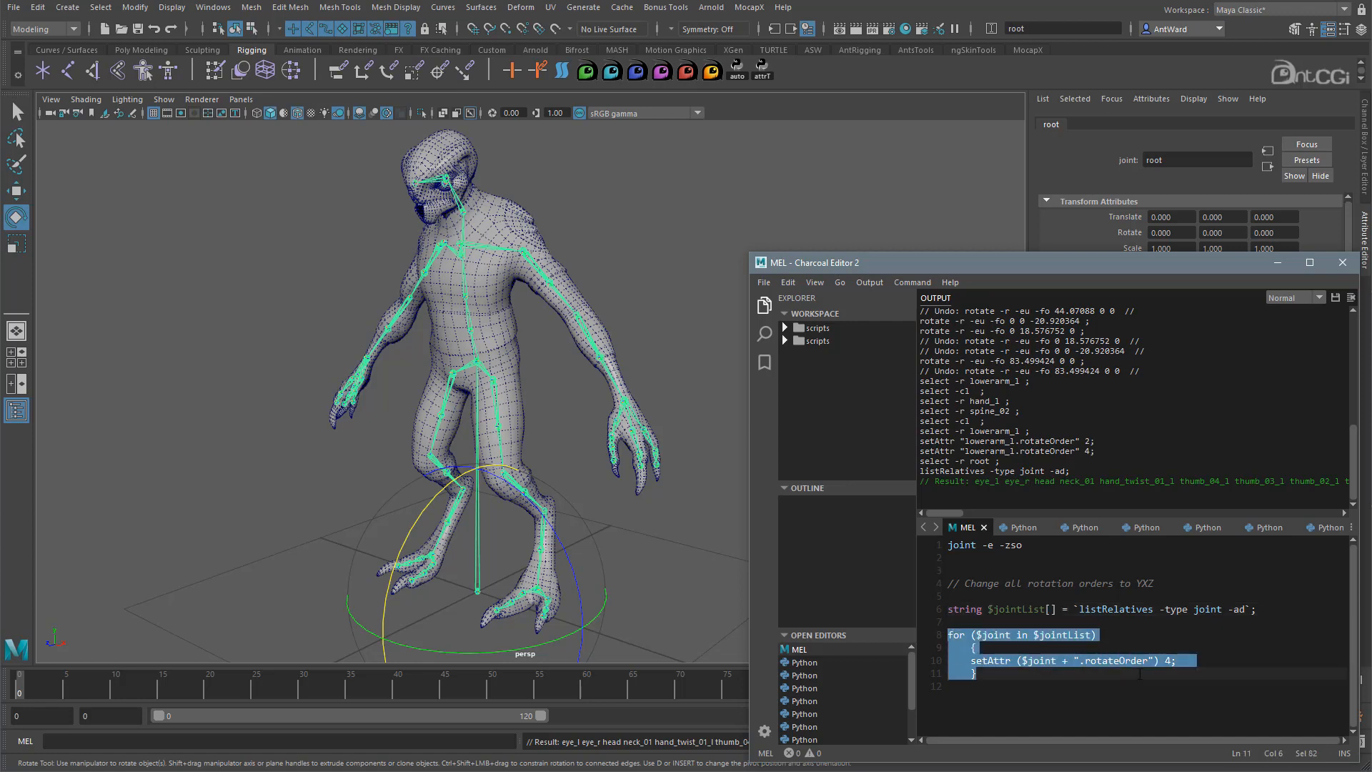
{"action": "left_click", "coordinate": [1002, 636]}
{"action": "double_click", "coordinate": [1072, 636]}
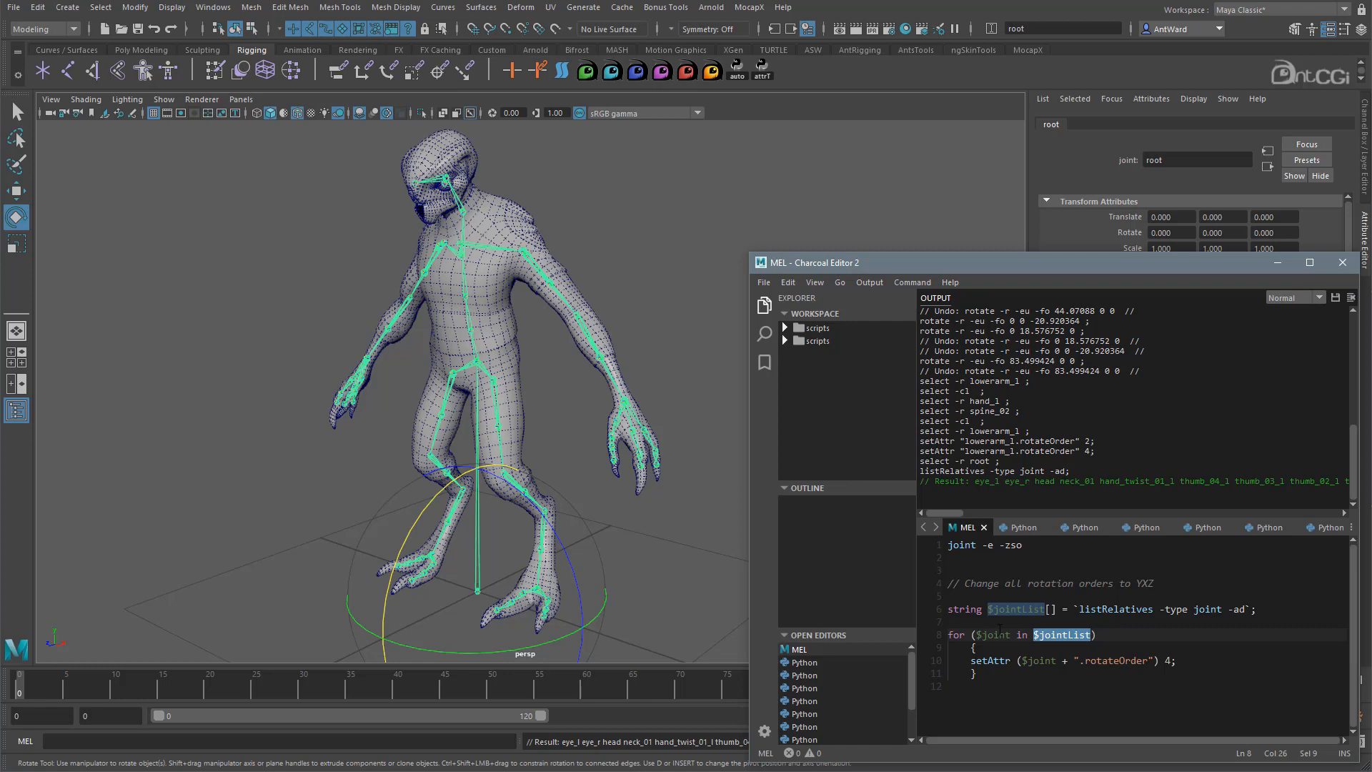
{"action": "left_click_drag", "start_coordinate": [970, 661], "coordinate": [1182, 661]}
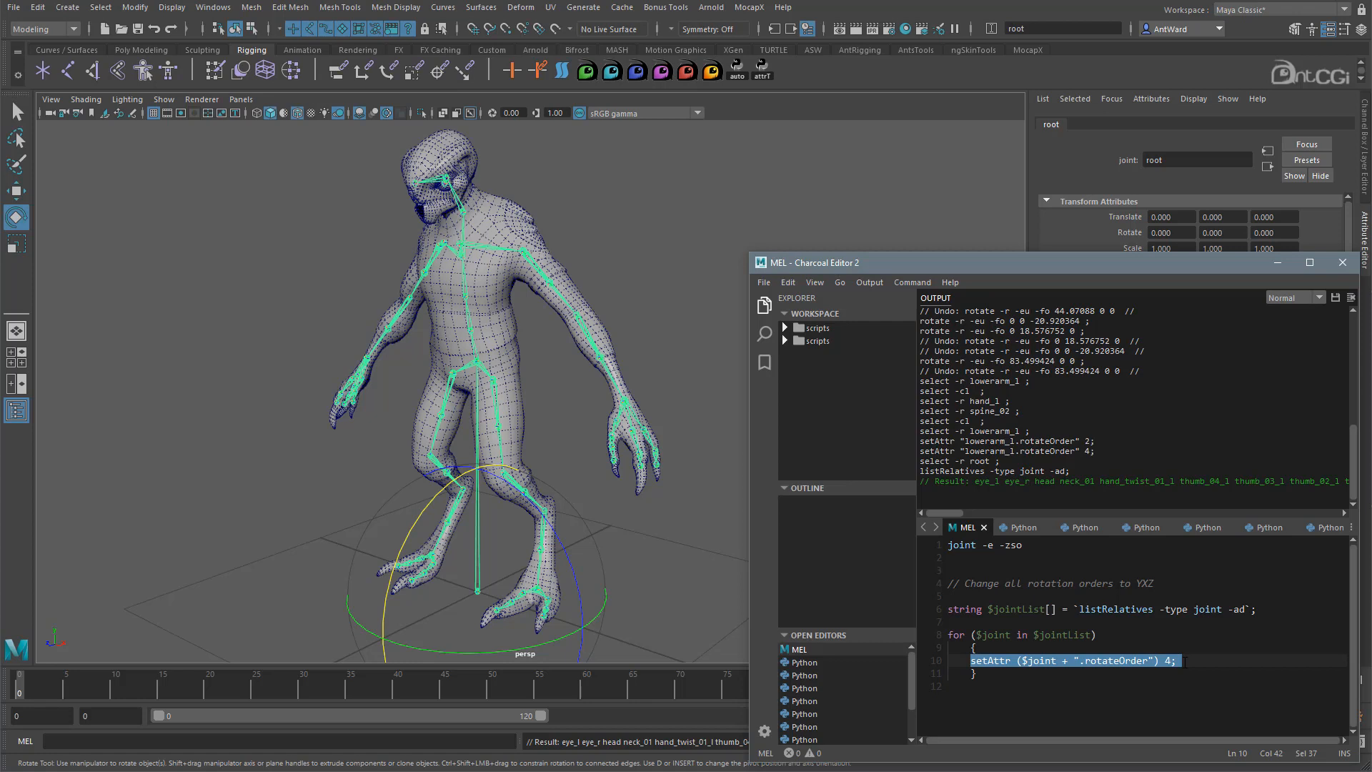
{"action": "double_click", "coordinate": [1034, 661]}
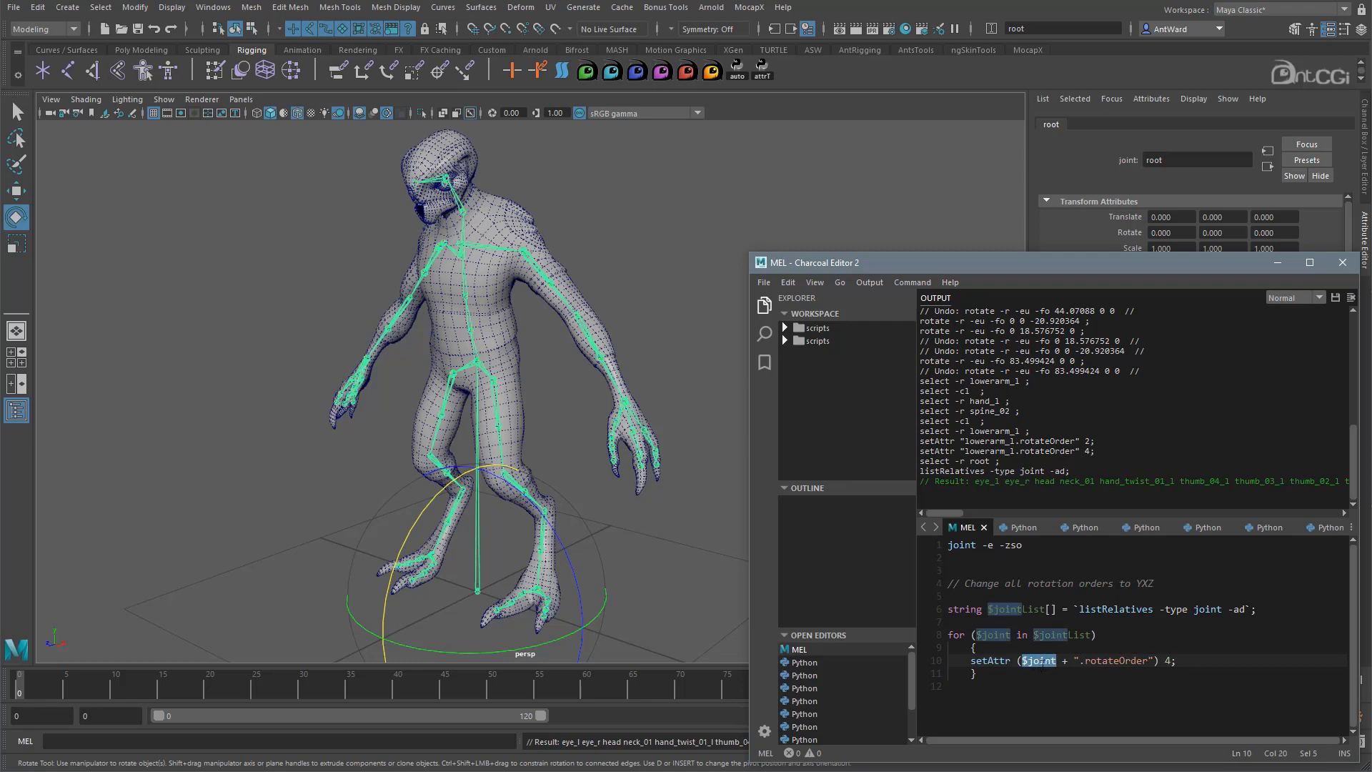
{"action": "left_click_drag", "start_coordinate": [1075, 661], "coordinate": [1155, 661]}
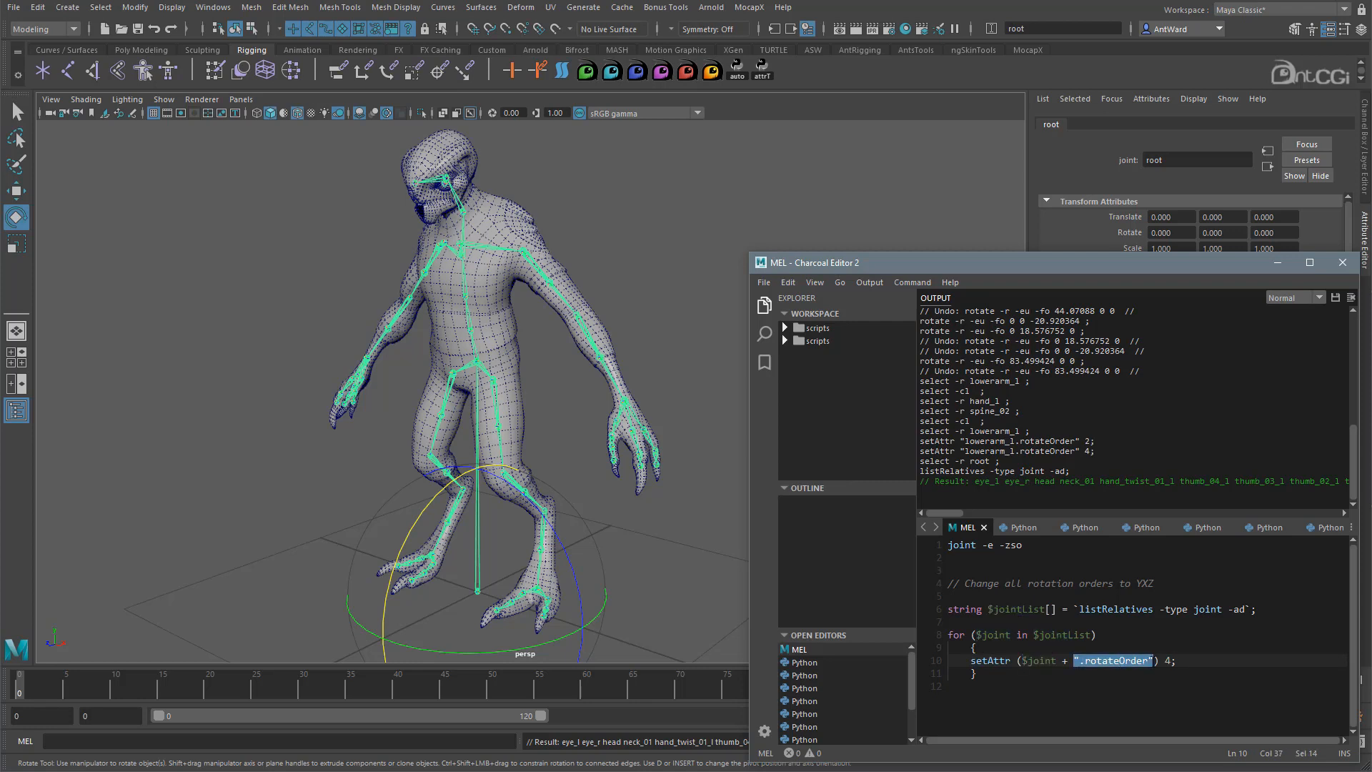
- Check the rotateOrder value 4, then run the whole loop script with Ctrl+Enter
{"action": "left_click_drag", "start_coordinate": [1080, 452], "coordinate": [1016, 443], "text": "alt"}
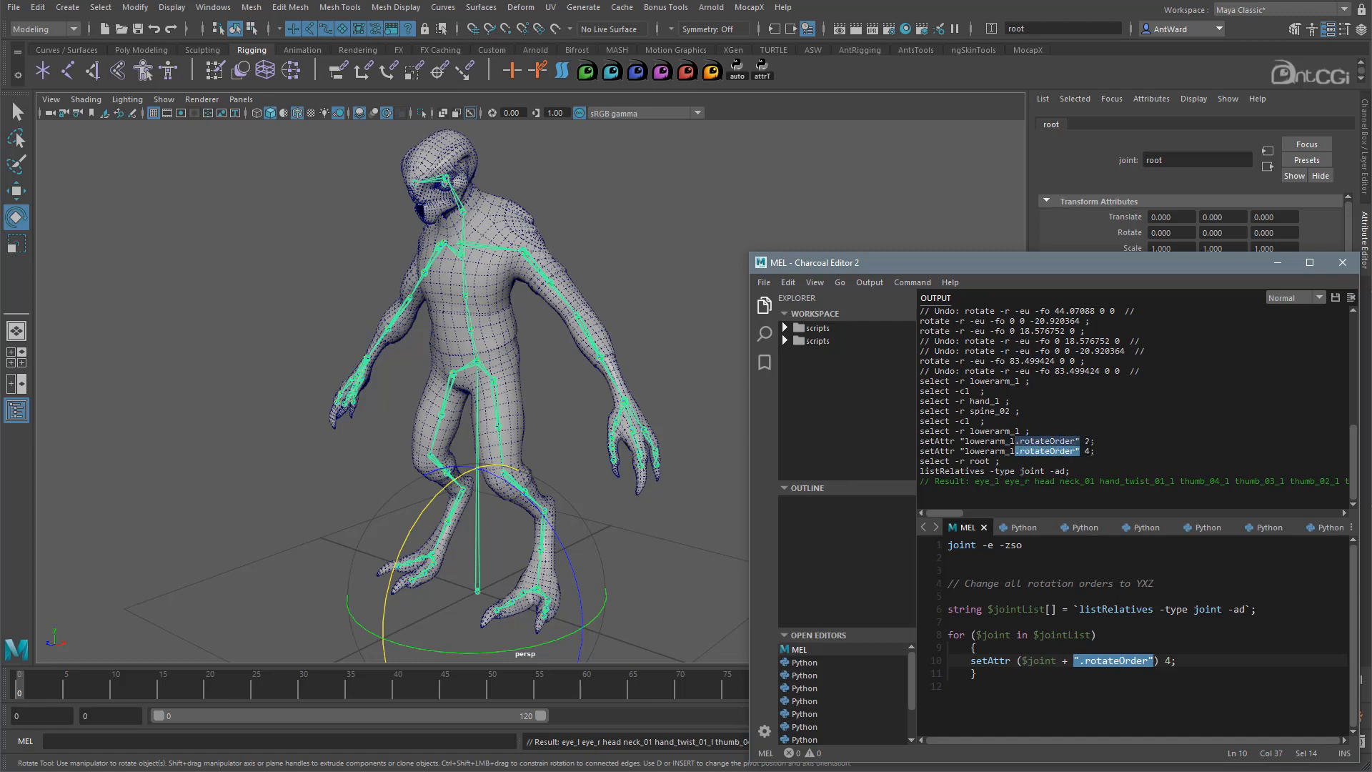
{"action": "double_click", "coordinate": [1087, 451]}
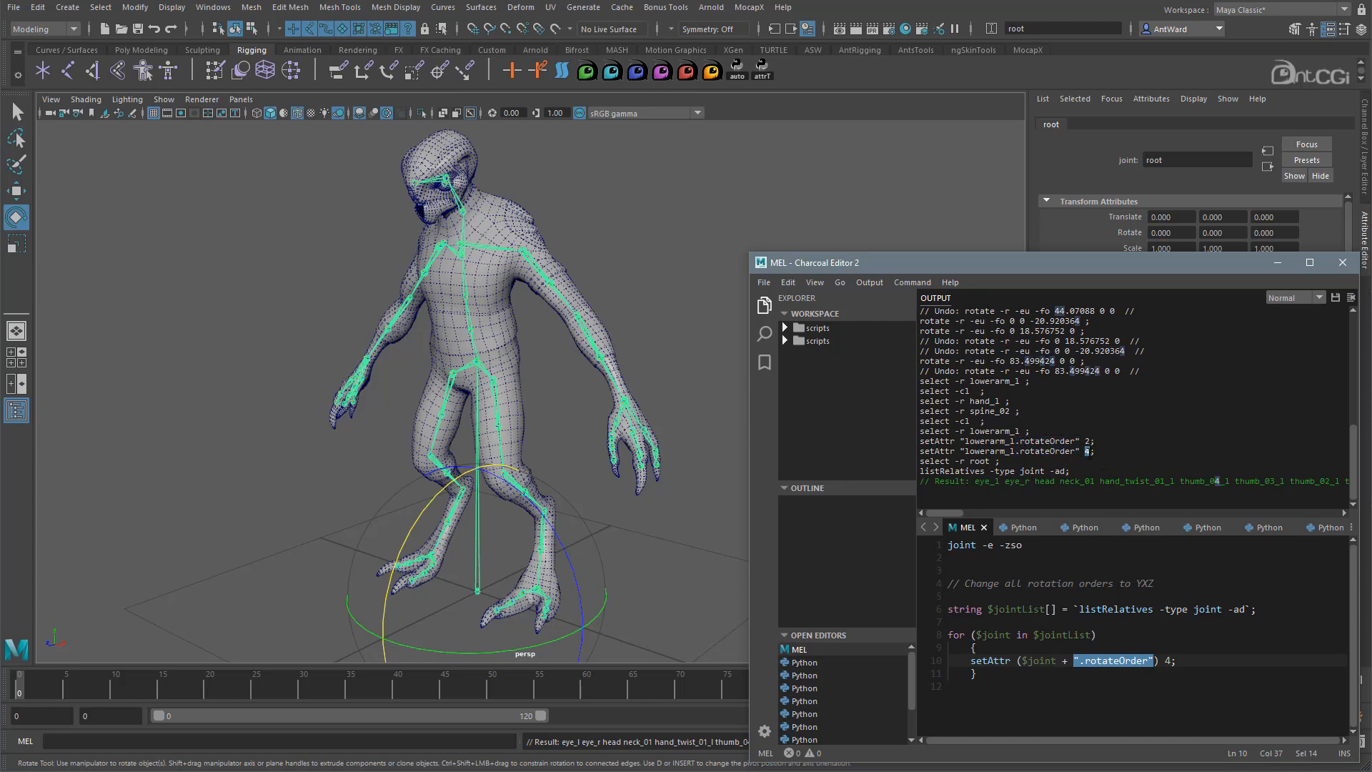
{"action": "double_click", "coordinate": [1167, 661]}
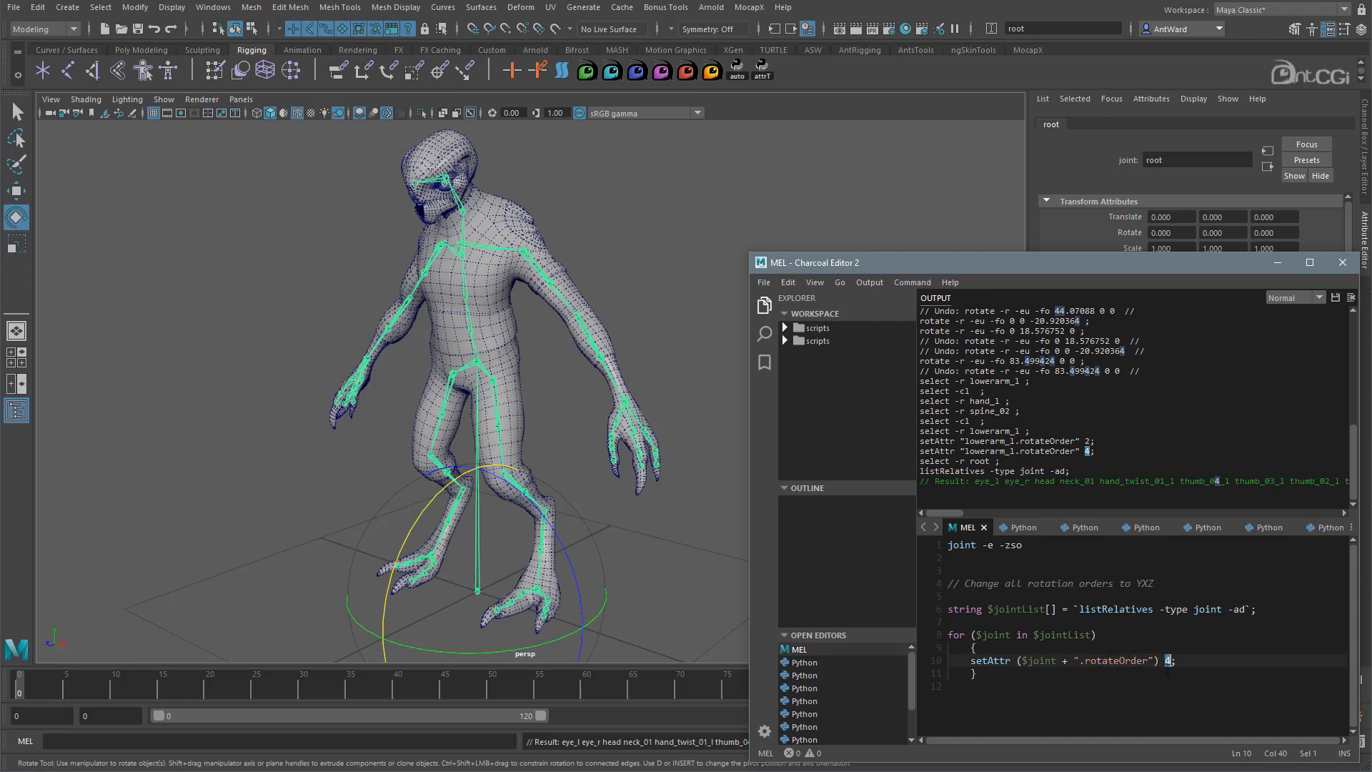
{"action": "left_click_drag", "start_coordinate": [992, 678], "coordinate": [948, 609]}
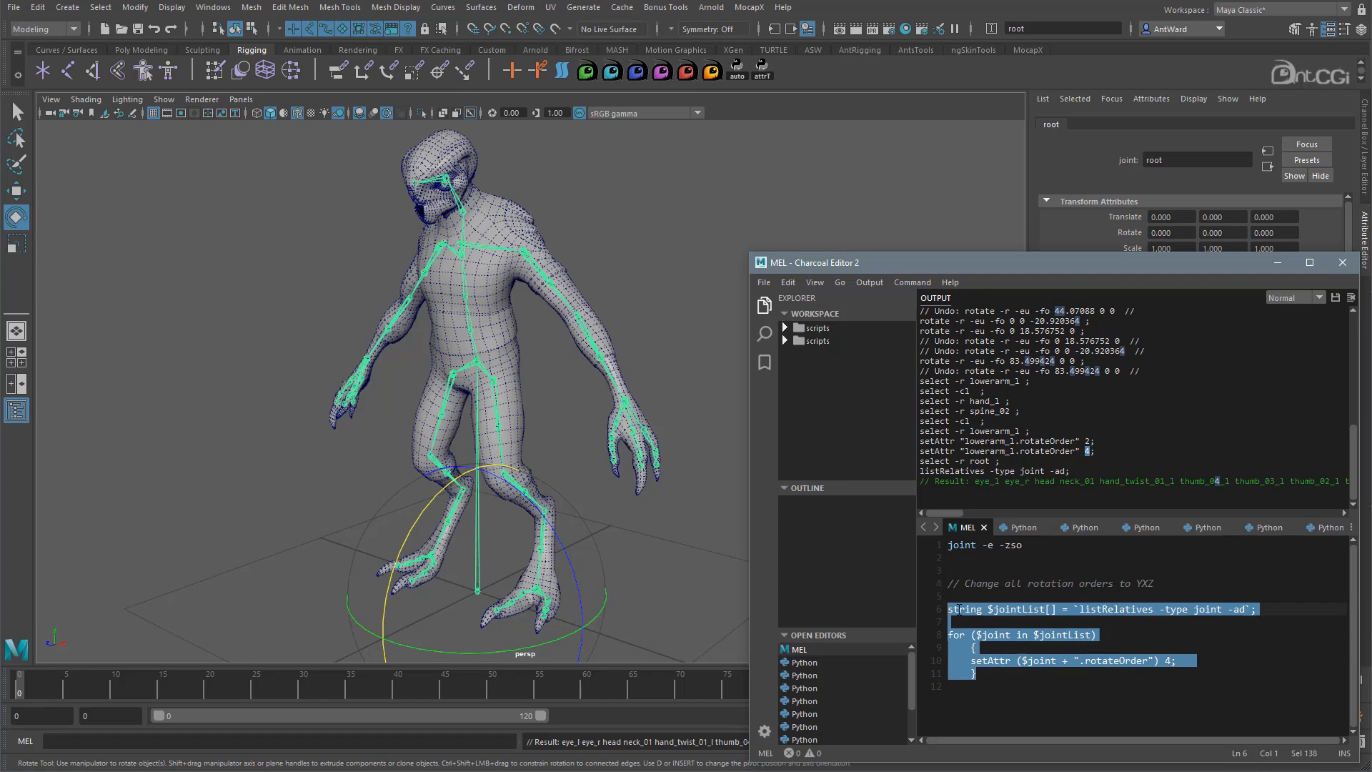
{"action": "key", "text": "ctrl+Return"}
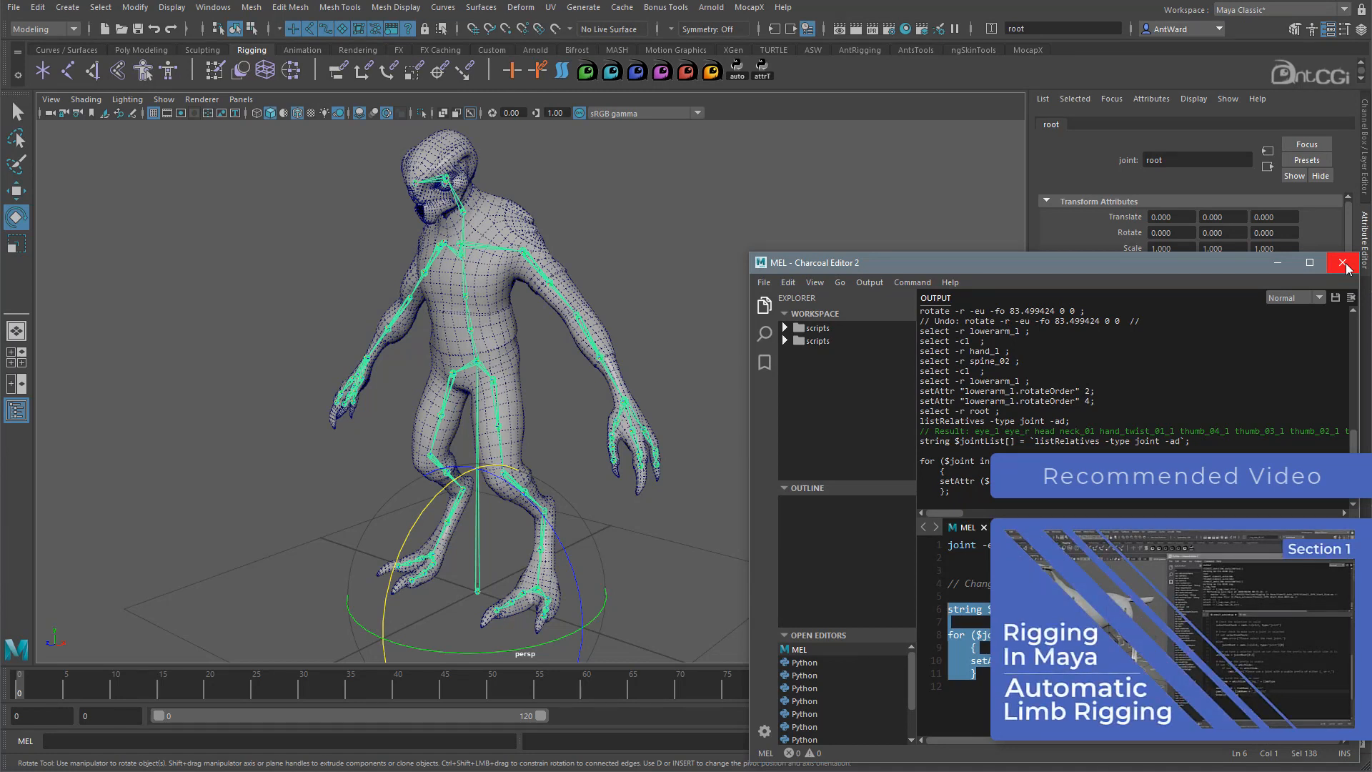
- Close the script editor, frame the upper body and select lowerarm_l
{"action": "left_click", "coordinate": [1342, 263]}
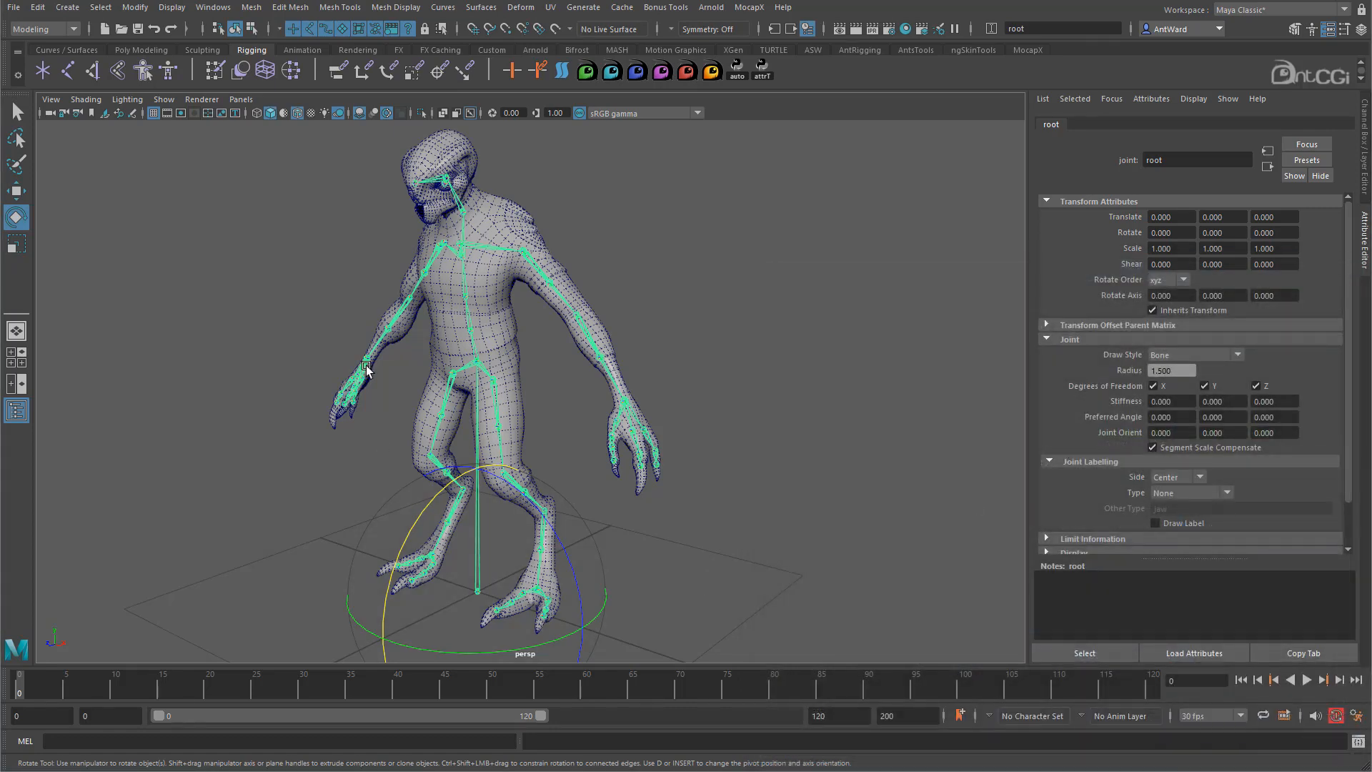
{"action": "left_click_drag", "start_coordinate": [368, 370], "coordinate": [486, 379], "text": "alt"}
{"action": "middle_click_drag", "start_coordinate": [486, 379], "coordinate": [491, 391], "text": "alt"}
{"action": "right_click_drag", "start_coordinate": [492, 391], "coordinate": [636, 357], "text": "alt"}
{"action": "left_click", "coordinate": [623, 273]}
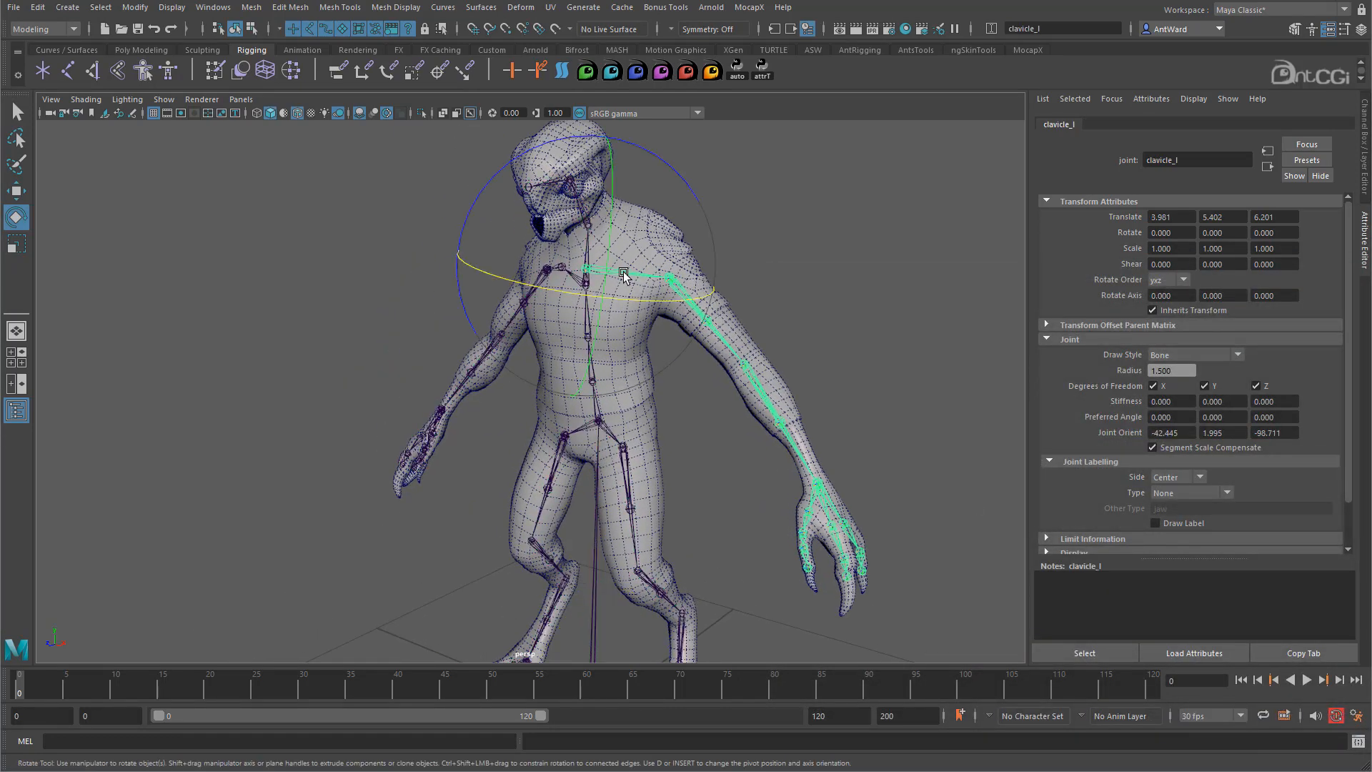
{"action": "left_click", "coordinate": [857, 324]}
{"action": "left_click", "coordinate": [718, 337]}
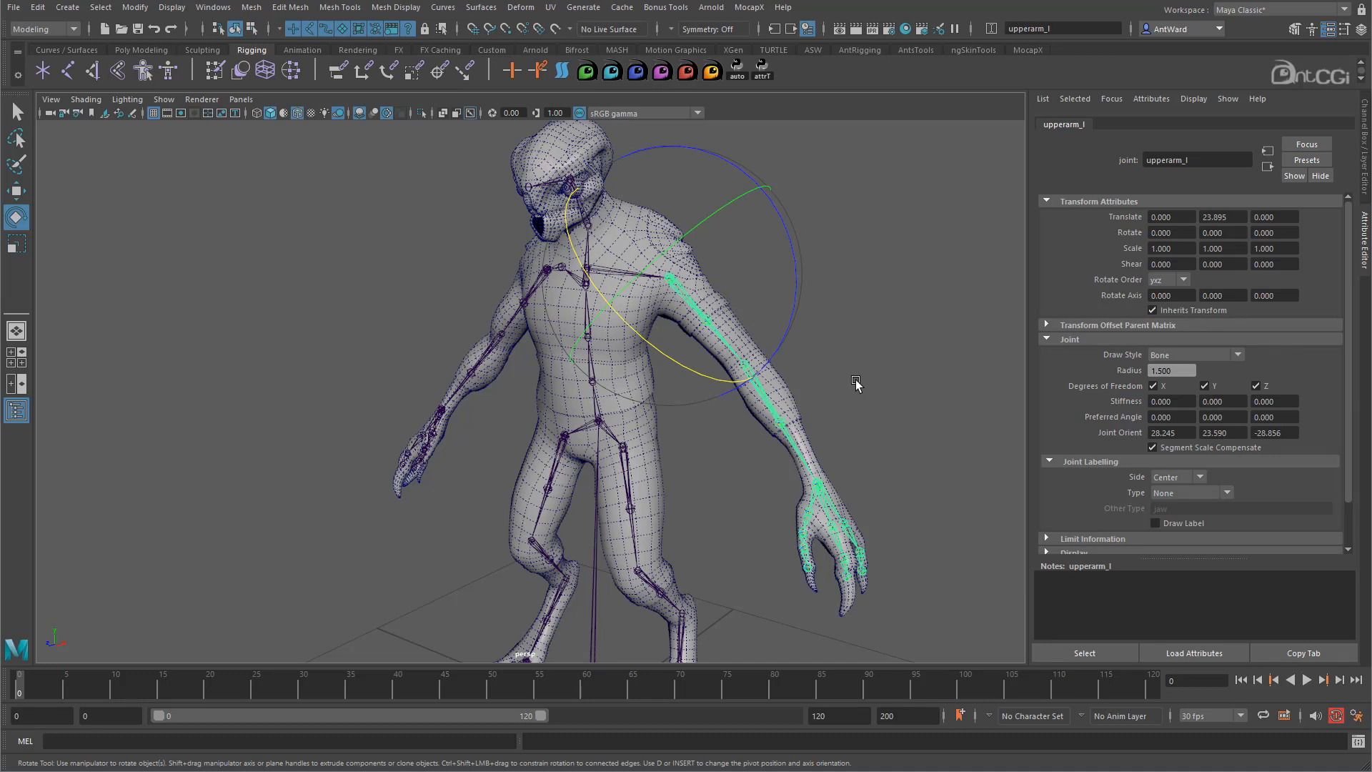
{"action": "left_click", "coordinate": [801, 454]}
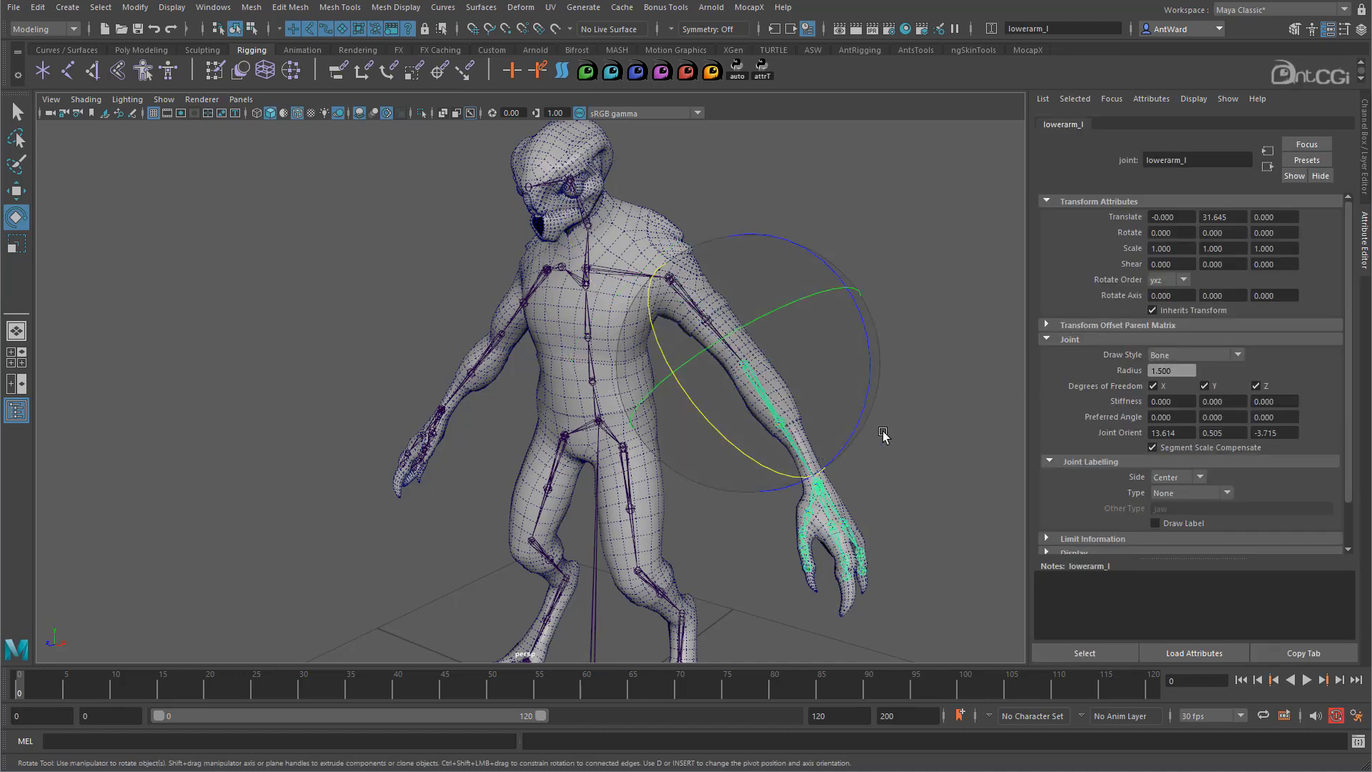
- Bend lowerarm_l around X (about 61°) twice, undoing each test back to rest
{"action": "left_click_drag", "start_coordinate": [865, 427], "coordinate": [690, 468], "text": "alt"}
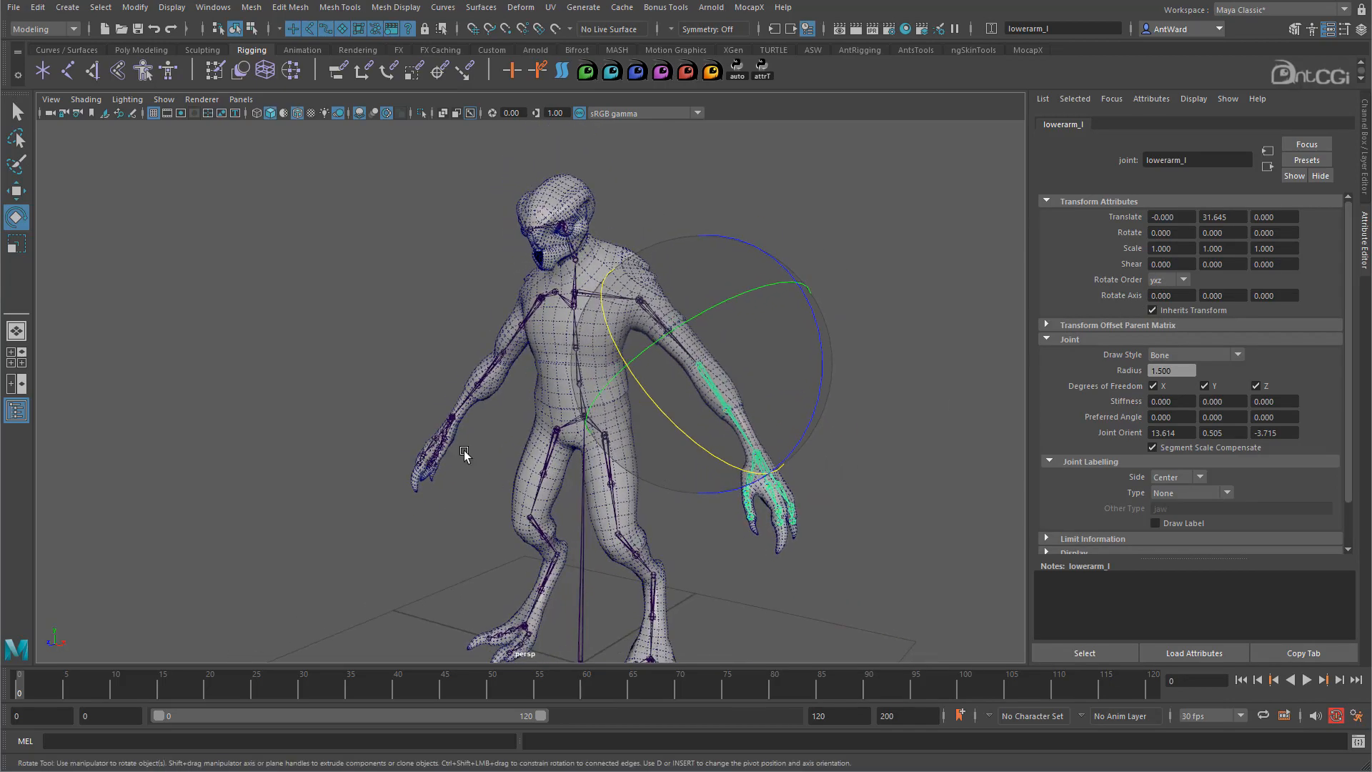
{"action": "right_click_drag", "start_coordinate": [465, 457], "coordinate": [686, 438], "text": "alt"}
{"action": "left_click_drag", "start_coordinate": [757, 431], "coordinate": [693, 419], "text": "alt"}
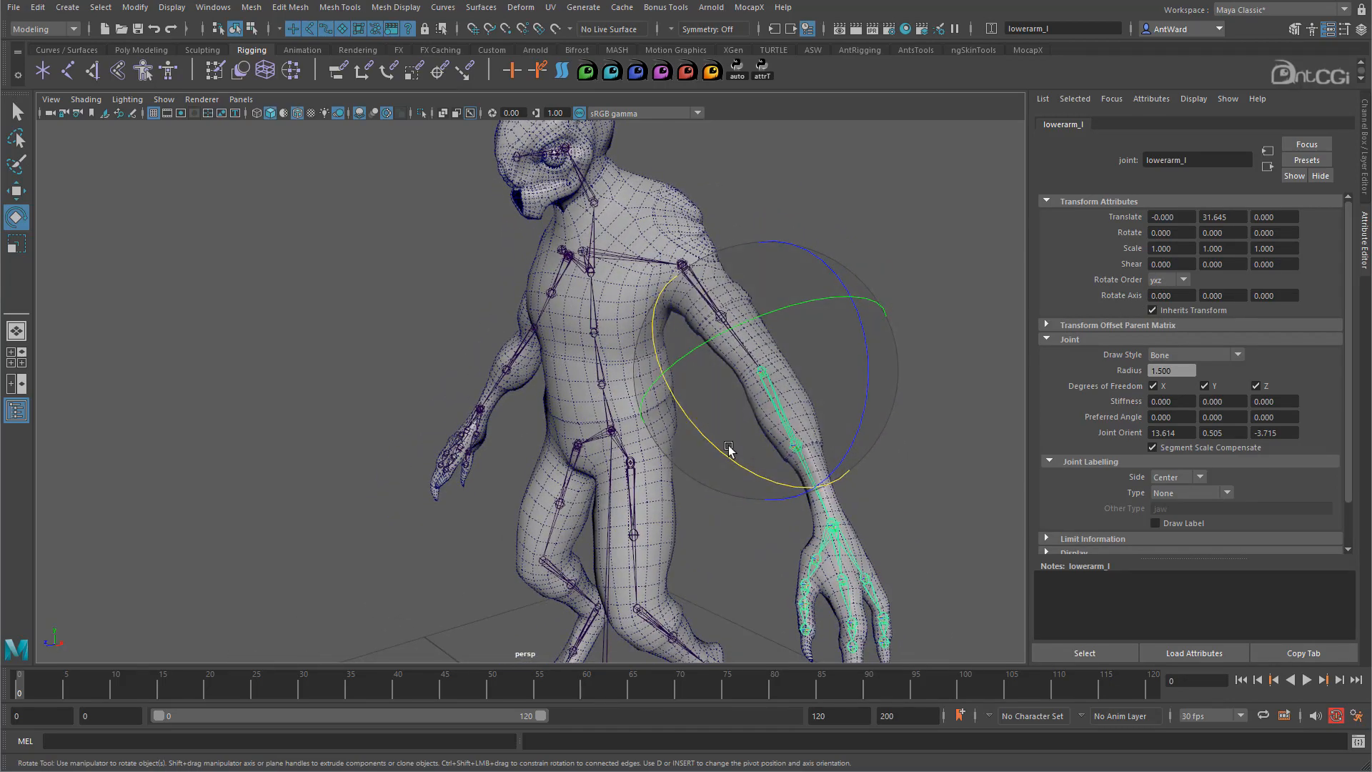
{"action": "left_click_drag", "start_coordinate": [749, 472], "coordinate": [645, 373]}
{"action": "key", "text": "ctrl+z"}
{"action": "key", "text": "ctrl+z"}
{"action": "key", "text": "ctrl+z"}
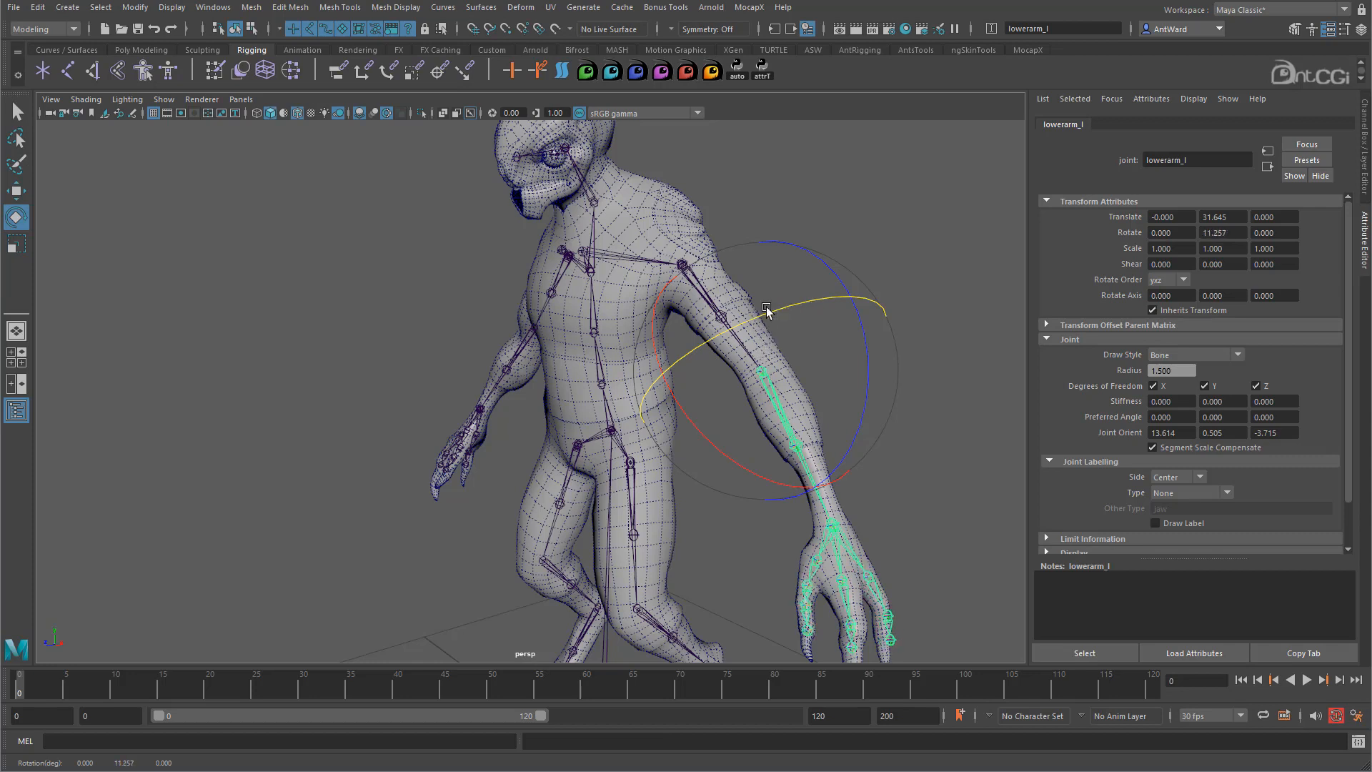
{"action": "left_click_drag", "start_coordinate": [745, 459], "coordinate": [760, 361]}
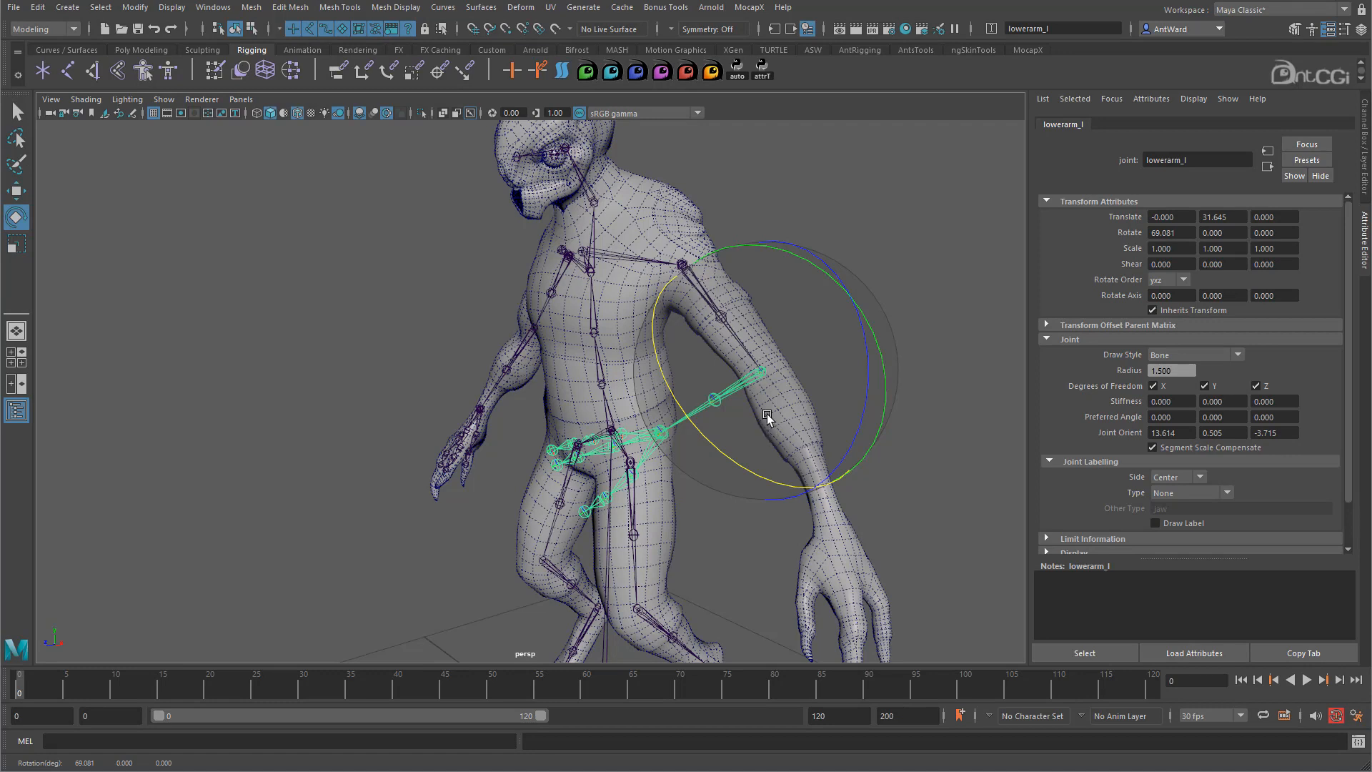
{"action": "key", "text": "ctrl+z"}
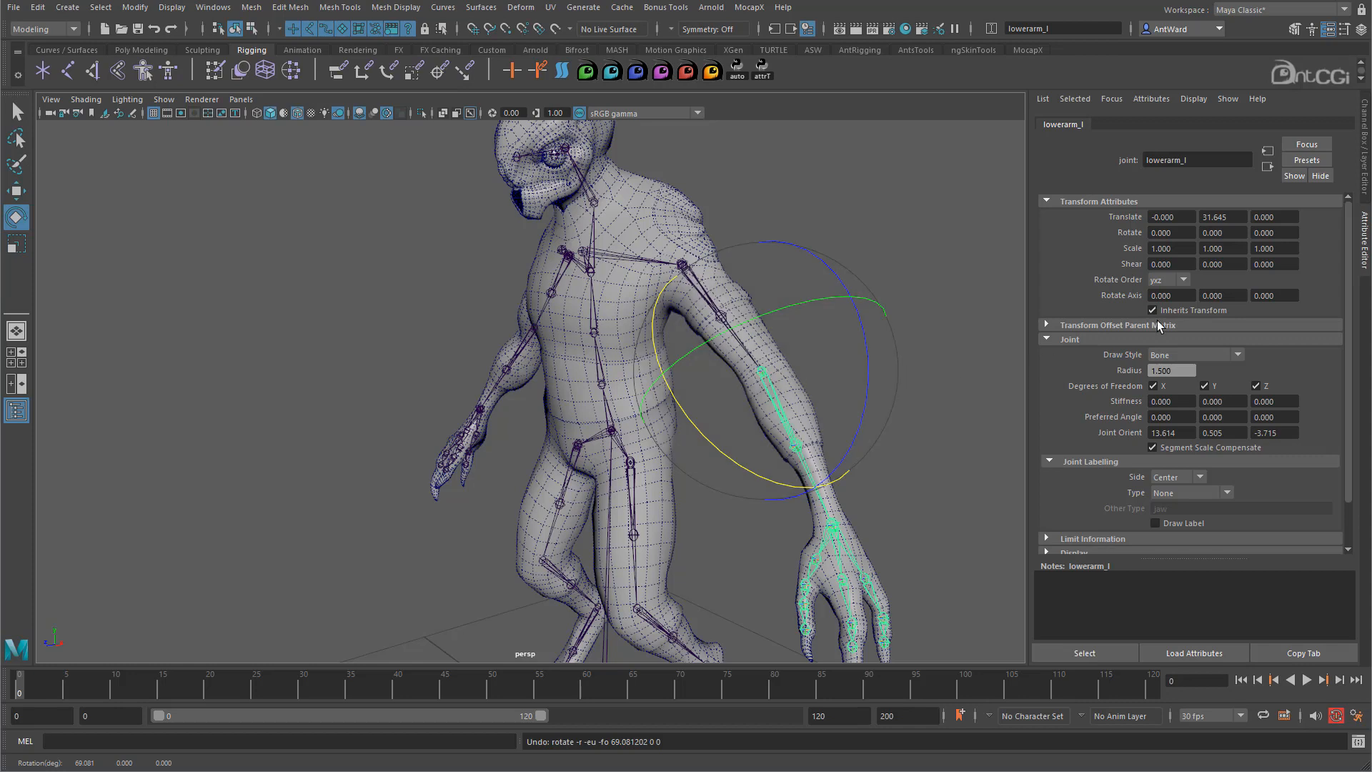
{"action": "left_click", "coordinate": [1182, 282]}
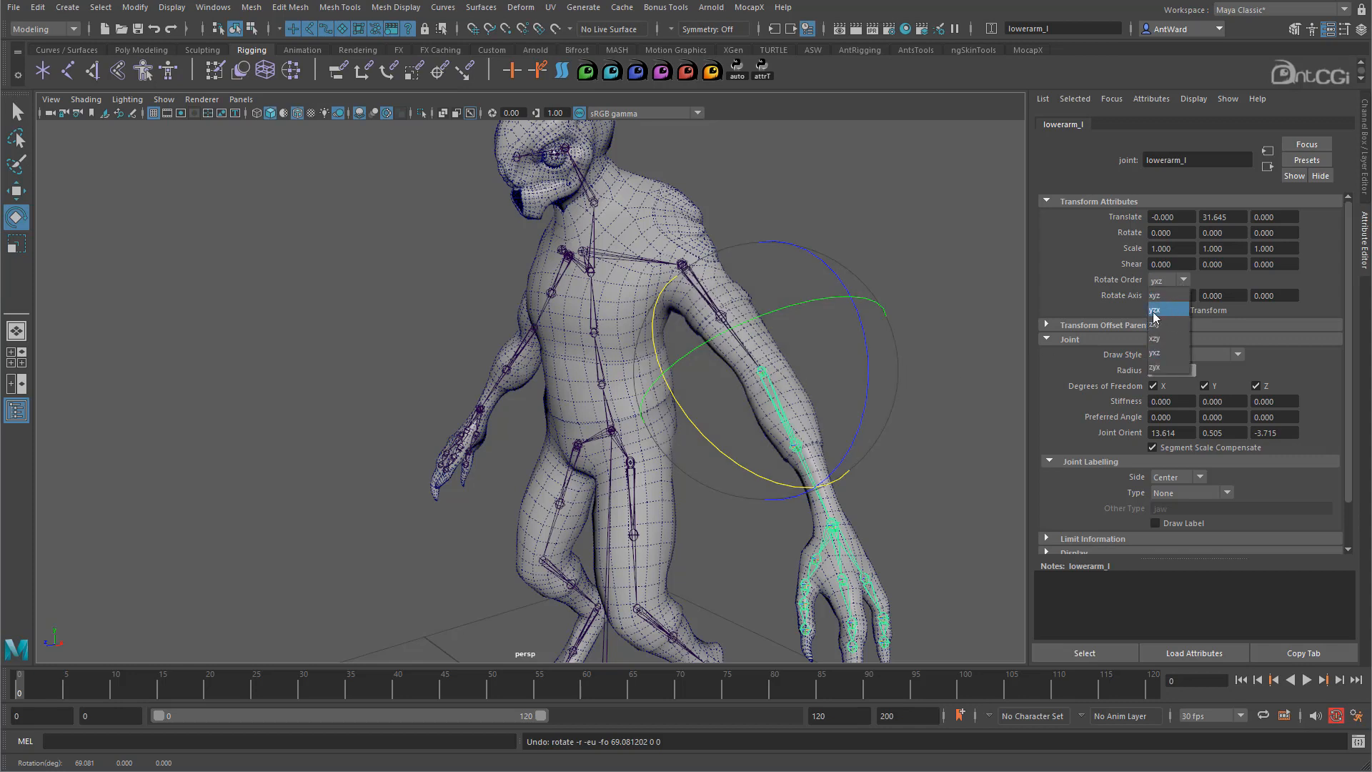
- Set lowerarm_l's rotate order to yzx and test-bend the forearm
{"action": "left_click", "coordinate": [1161, 311]}
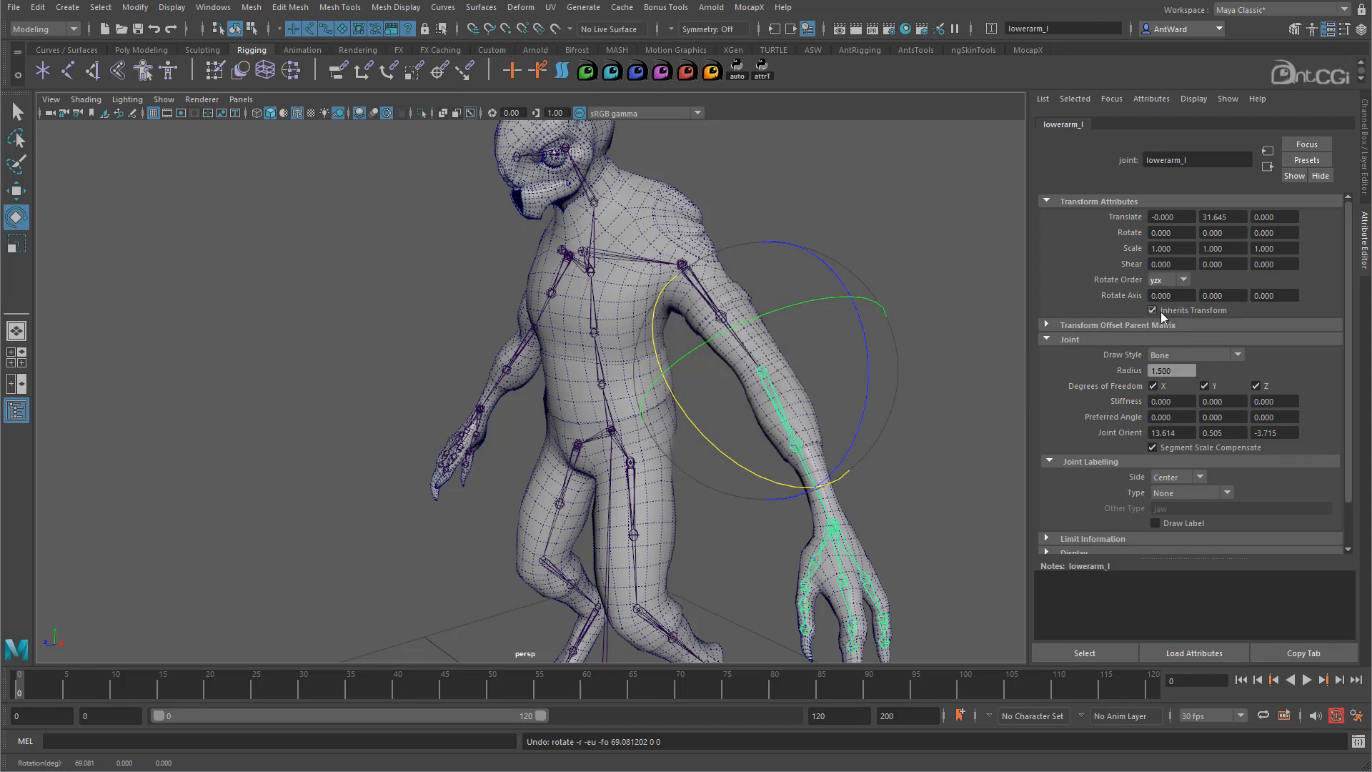
{"action": "left_click_drag", "start_coordinate": [773, 479], "coordinate": [813, 273]}
{"action": "left_click_drag", "start_coordinate": [696, 427], "coordinate": [713, 422]}
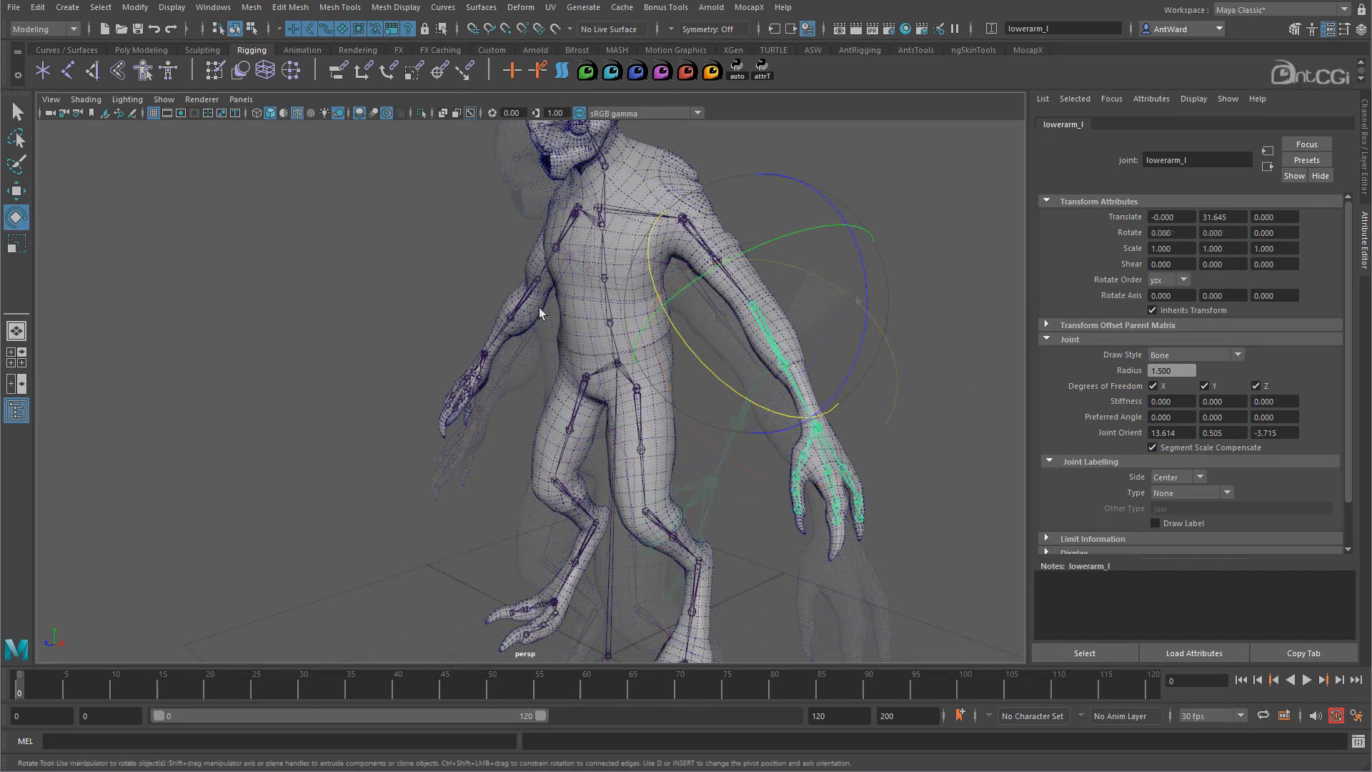
- Set lowerarm_r to yzx, test-bend and undo it, then select knee_l
{"action": "left_click_drag", "start_coordinate": [539, 307], "coordinate": [402, 297], "text": "alt"}
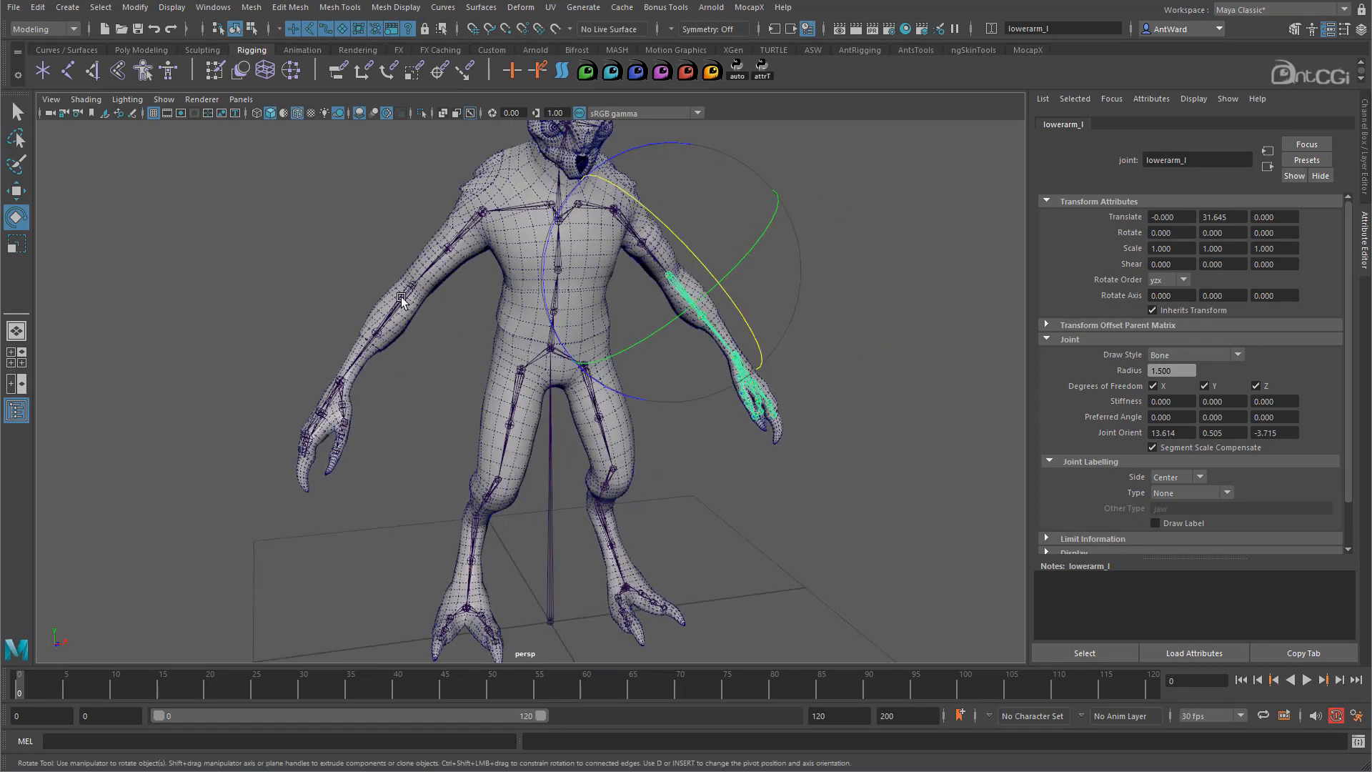
{"action": "left_click", "coordinate": [400, 297]}
{"action": "left_click", "coordinate": [1172, 279]}
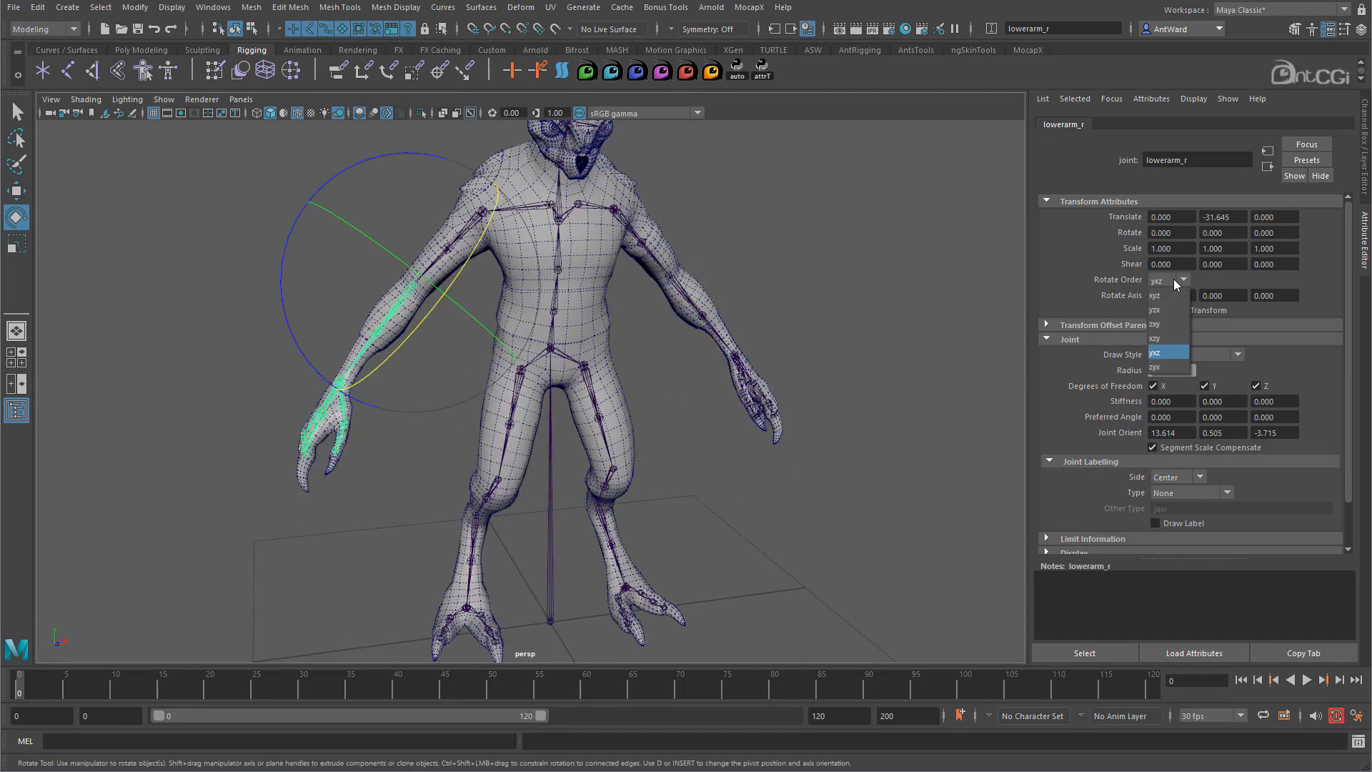
{"action": "left_click", "coordinate": [1155, 310]}
{"action": "left_click_drag", "start_coordinate": [361, 360], "coordinate": [436, 329], "text": "alt"}
{"action": "key", "text": "ctrl+z"}
{"action": "left_click_drag", "start_coordinate": [765, 521], "coordinate": [669, 556], "text": "alt"}
{"action": "left_click", "coordinate": [675, 535]}
{"action": "middle_click_drag", "start_coordinate": [582, 503], "coordinate": [580, 405], "text": "alt"}
- Set the knee and calf_r joints to yzx and test-bend the right calf
{"action": "left_click_drag", "start_coordinate": [633, 440], "coordinate": [621, 441], "text": "alt"}
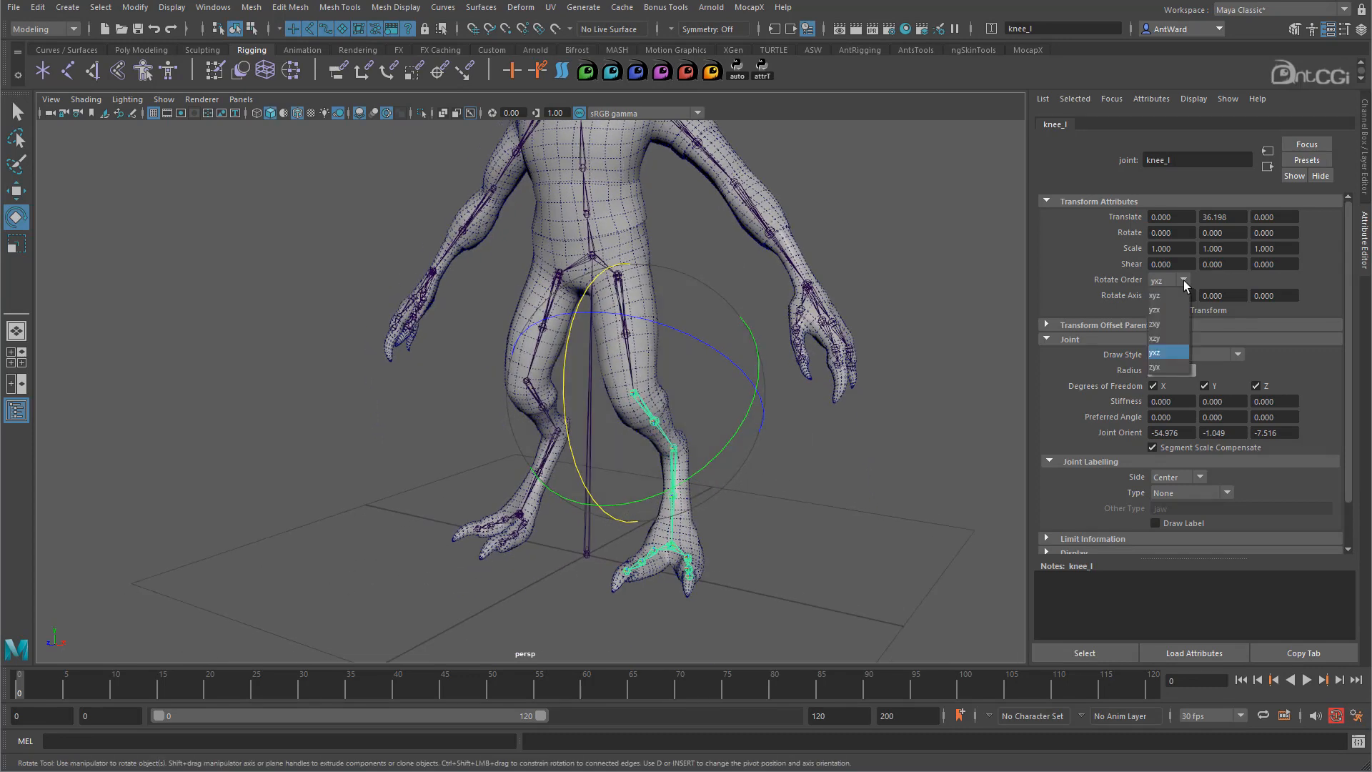
{"action": "left_click", "coordinate": [671, 472]}
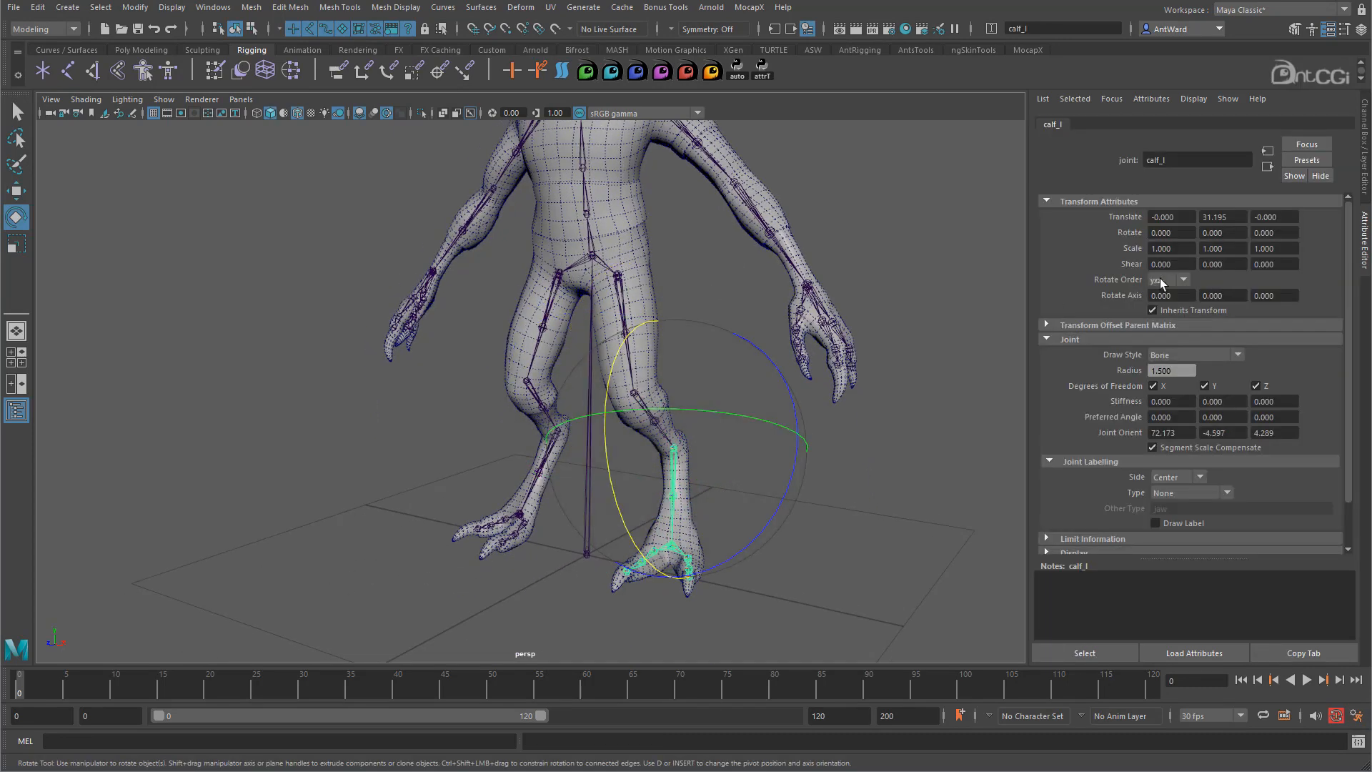
{"action": "left_click", "coordinate": [1160, 279]}
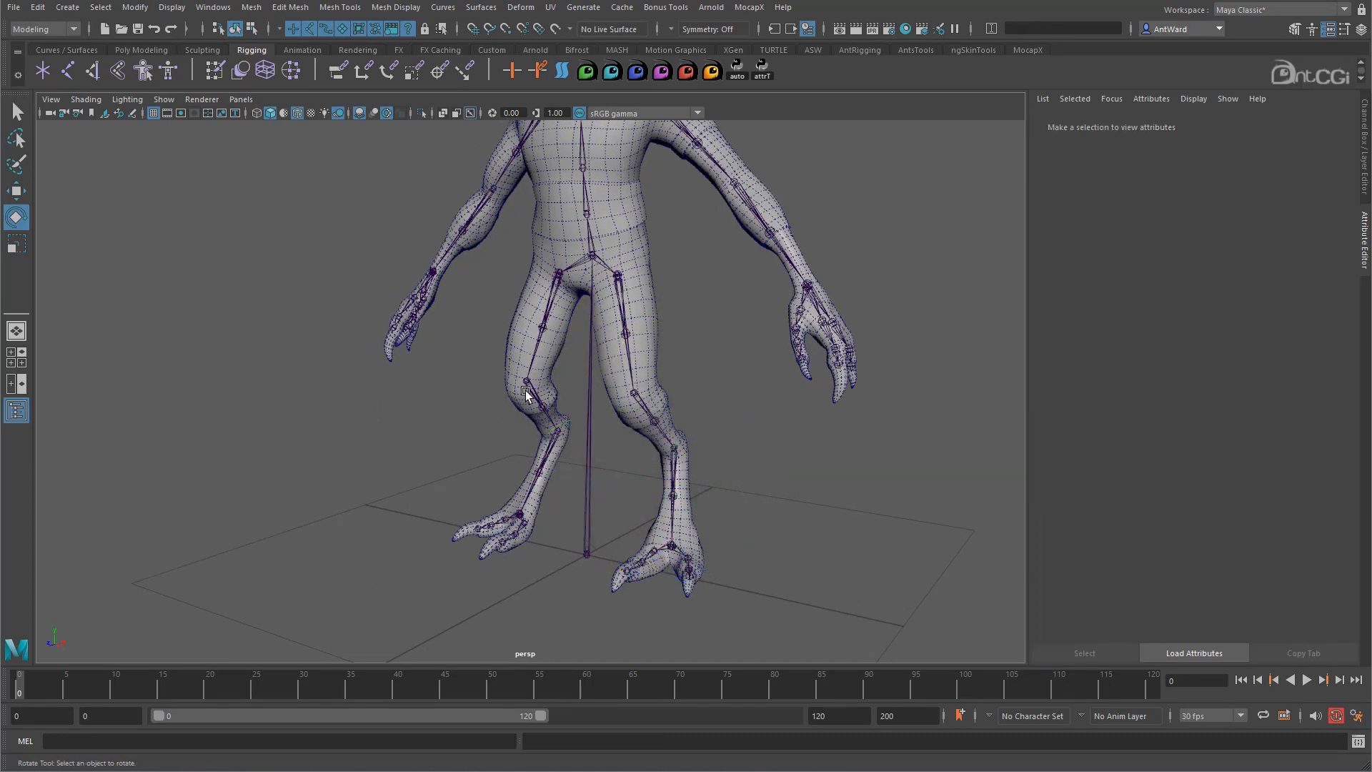
{"action": "left_click", "coordinate": [1161, 279]}
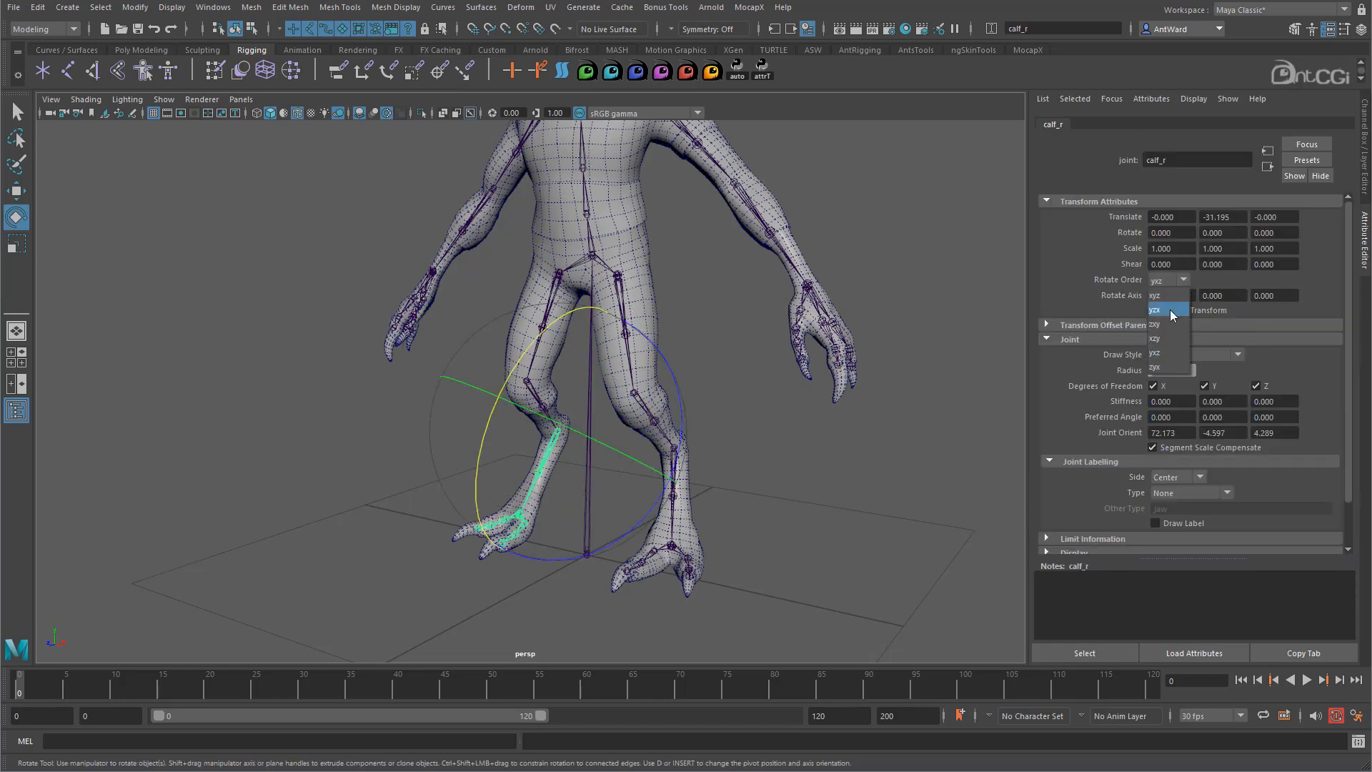
{"action": "left_click", "coordinate": [1169, 311]}
{"action": "left_click_drag", "start_coordinate": [478, 454], "coordinate": [539, 427]}
{"action": "key", "text": "ctrl+z"}
{"action": "key", "text": "ctrl+z"}
{"action": "middle_click_drag", "start_coordinate": [751, 326], "coordinate": [775, 461], "text": "alt"}
- Select upperarm_twist_02_l and twist it about 28° to test its rotation
{"action": "right_click_drag", "start_coordinate": [775, 461], "coordinate": [712, 381], "text": "alt"}
{"action": "middle_click_drag", "start_coordinate": [712, 381], "coordinate": [693, 360], "text": "alt"}
{"action": "left_click_drag", "start_coordinate": [693, 360], "coordinate": [607, 478], "text": "alt"}
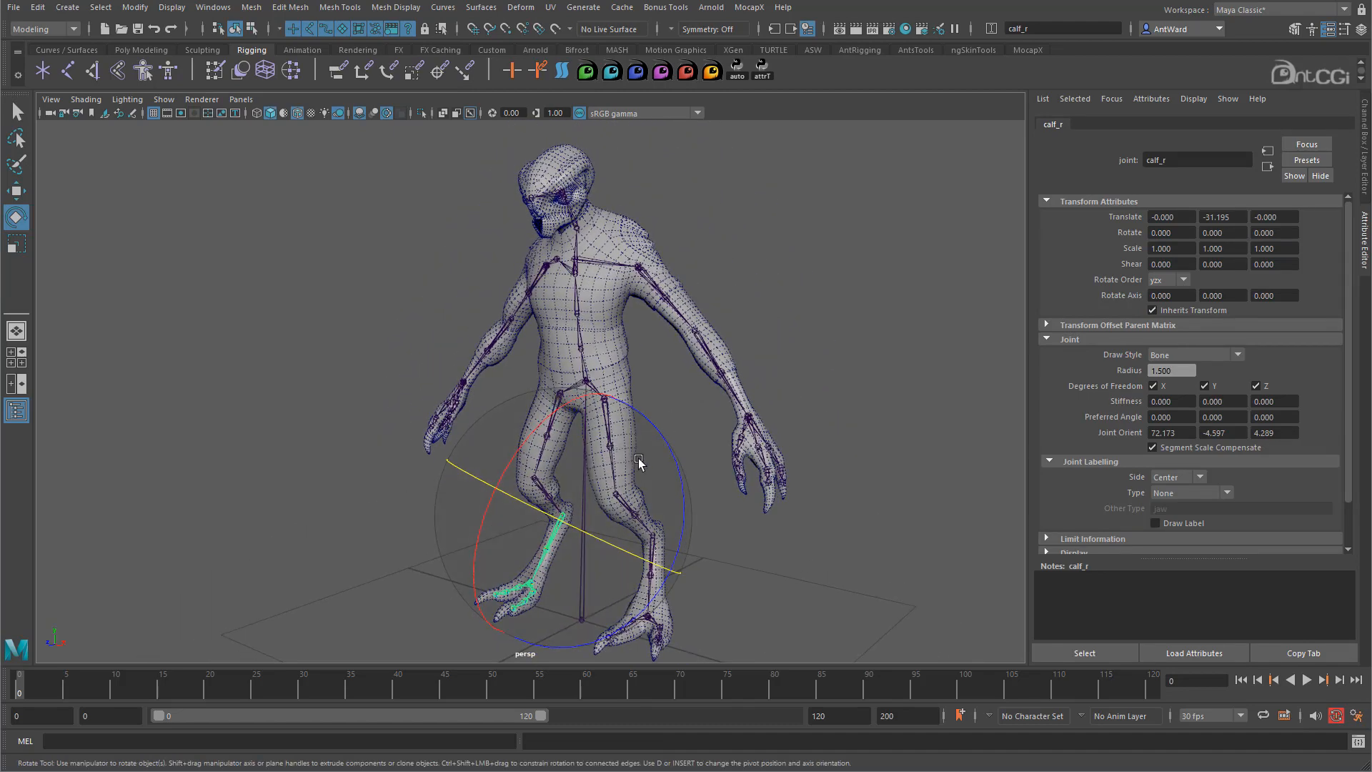
{"action": "left_click_drag", "start_coordinate": [543, 296], "coordinate": [526, 323], "text": "alt"}
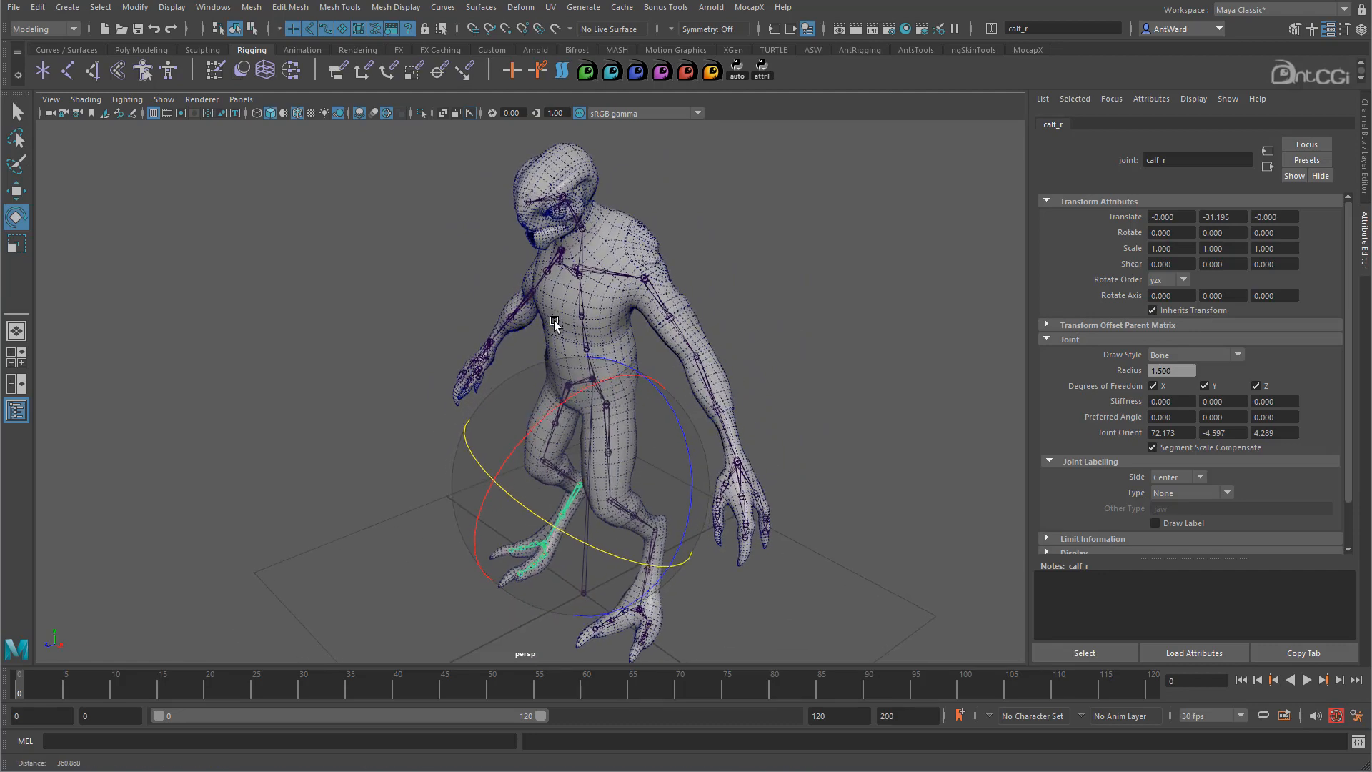
{"action": "right_click_drag", "start_coordinate": [526, 323], "coordinate": [620, 315], "text": "alt"}
{"action": "left_click", "coordinate": [754, 272]}
{"action": "middle_click_drag", "start_coordinate": [702, 368], "coordinate": [599, 405], "text": "alt"}
{"action": "left_click_drag", "start_coordinate": [664, 374], "coordinate": [635, 363], "text": "alt"}
{"action": "left_click_drag", "start_coordinate": [656, 256], "coordinate": [656, 254]}
{"action": "left_click_drag", "start_coordinate": [583, 296], "coordinate": [664, 266]}
{"action": "left_click_drag", "start_coordinate": [608, 302], "coordinate": [608, 302]}
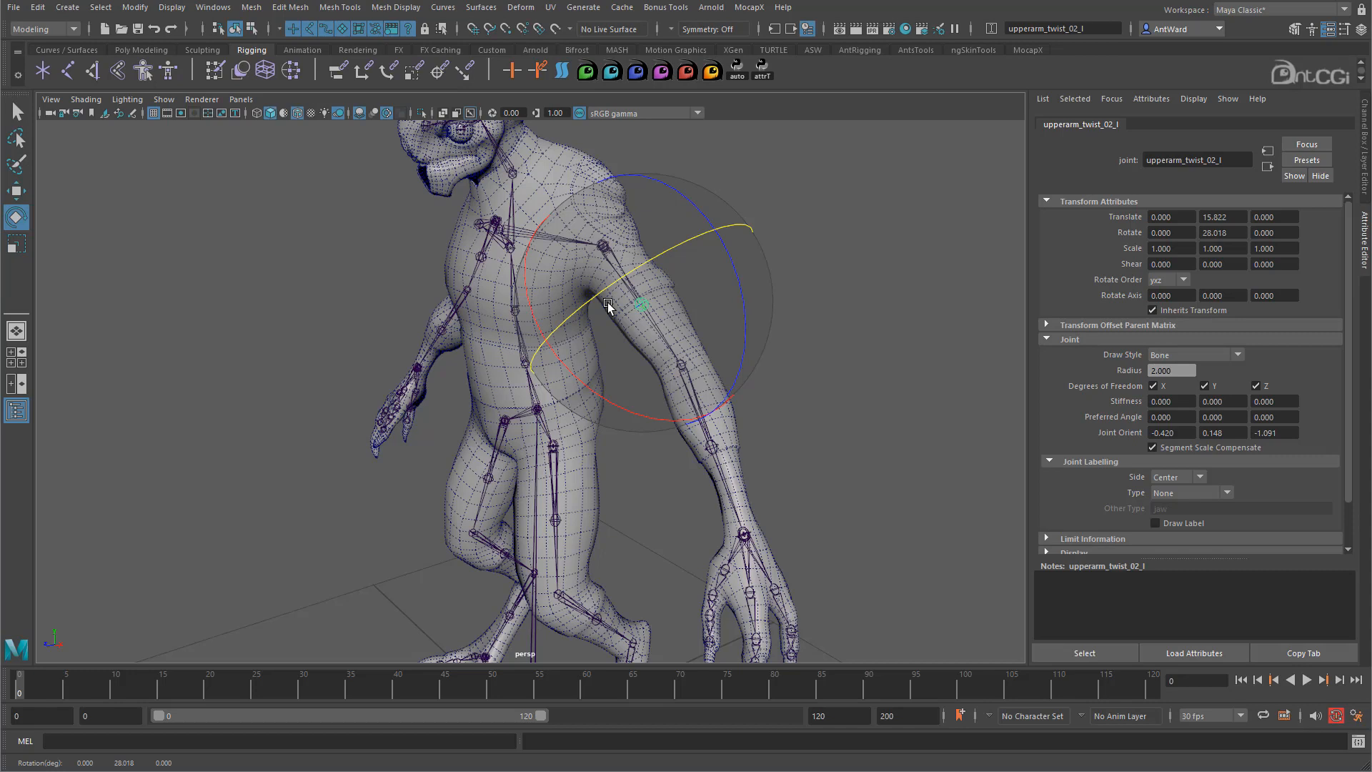
- Set upperarm_twist_02_l to zxy rotate order, test-twist it and undo
{"action": "key", "text": "ctrl+z"}
{"action": "left_click", "coordinate": [1184, 281]}
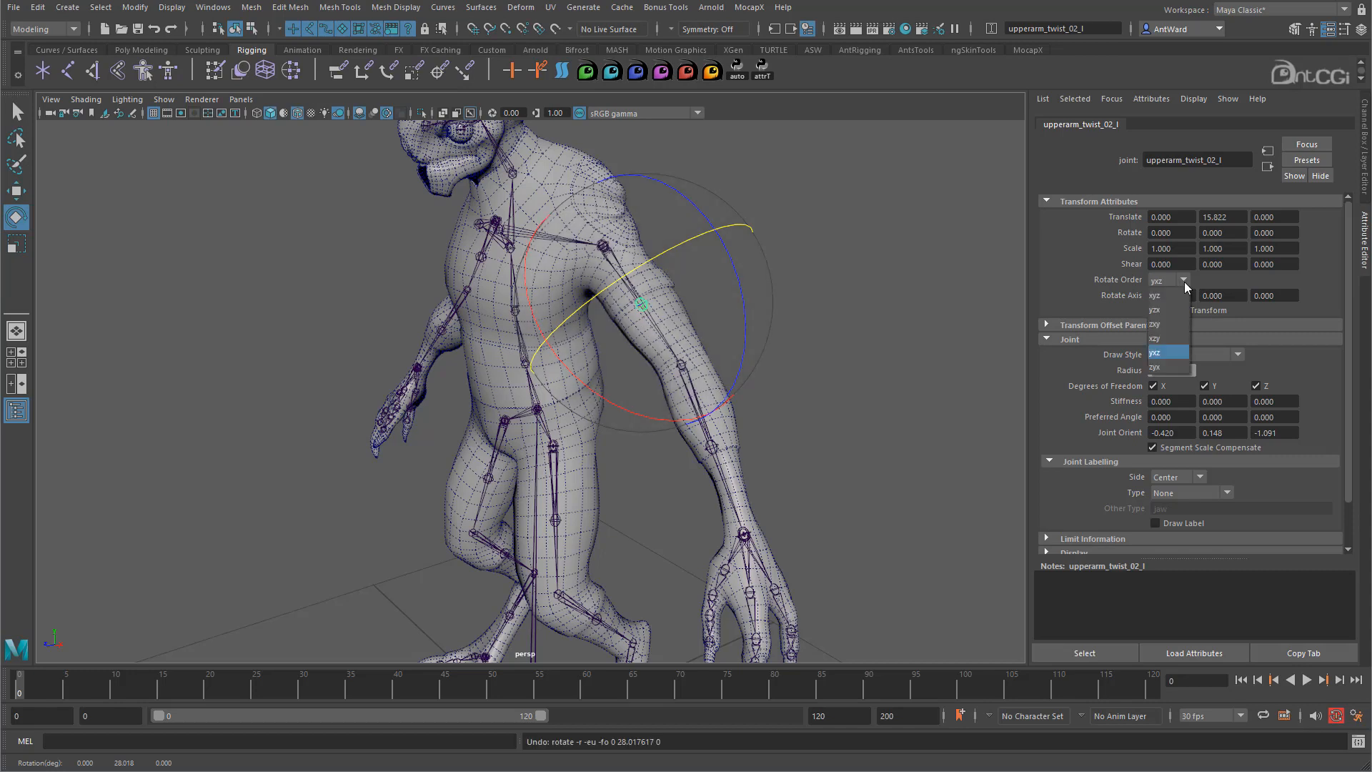
{"action": "left_click", "coordinate": [1170, 327]}
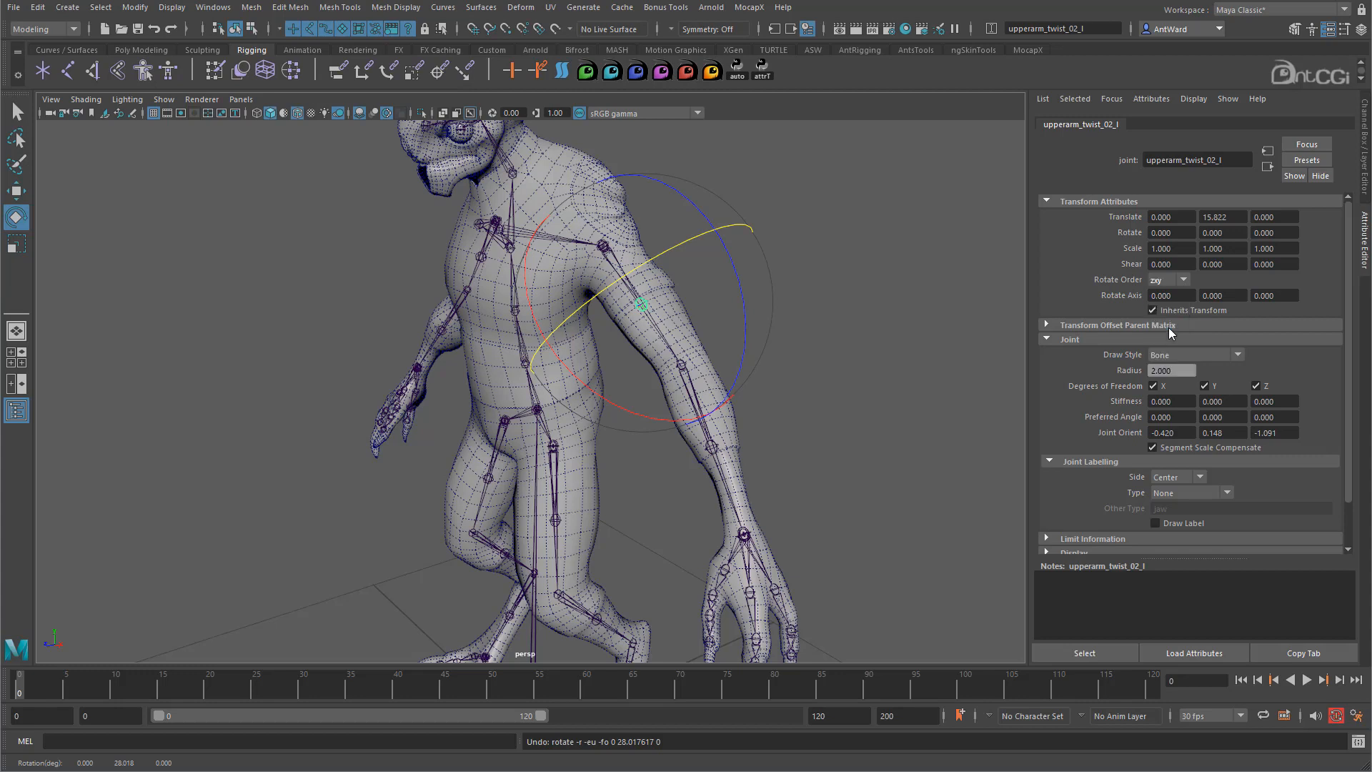
{"action": "left_click_drag", "start_coordinate": [689, 243], "coordinate": [613, 300]}
{"action": "key", "text": "ctrl+z"}
- Set lowerarm_twist_01_l, upperarm_twist_02_r and lowerarm_twist_01_r to zxy
{"action": "left_click", "coordinate": [712, 448]}
{"action": "left_click", "coordinate": [1183, 280]}
{"action": "left_click", "coordinate": [1158, 325]}
{"action": "left_click_drag", "start_coordinate": [407, 407], "coordinate": [607, 414], "text": "alt"}
{"action": "left_click", "coordinate": [410, 292]}
{"action": "left_click", "coordinate": [1182, 281]}
{"action": "left_click", "coordinate": [1157, 325]}
{"action": "left_click", "coordinate": [331, 488]}
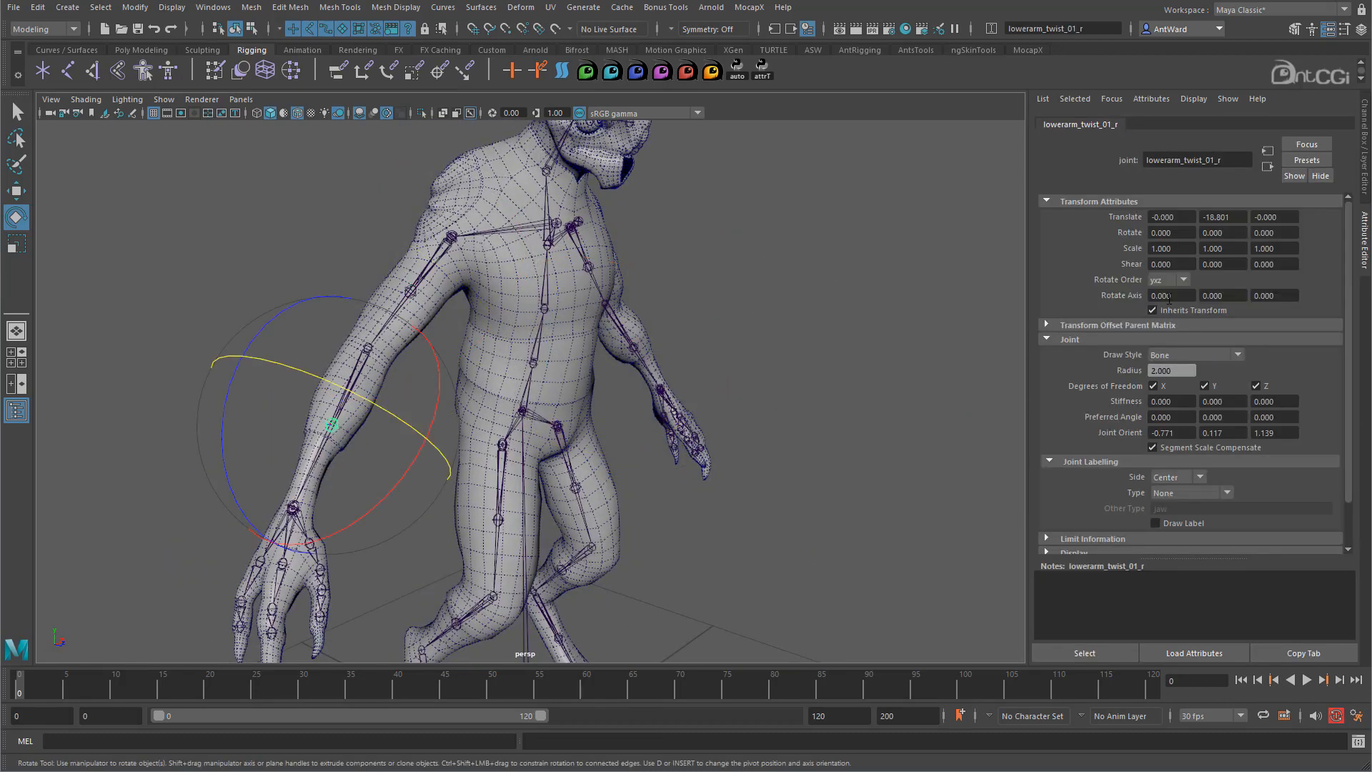
{"action": "left_click", "coordinate": [1164, 326]}
- Set the left leg's thigh_twist_02_l, knee_twist_01_l and calf twist joints to zxy
{"action": "left_click_drag", "start_coordinate": [715, 493], "coordinate": [511, 500], "text": "alt"}
{"action": "middle_click_drag", "start_coordinate": [550, 500], "coordinate": [575, 309], "text": "alt"}
{"action": "left_click", "coordinate": [570, 311]}
{"action": "left_click", "coordinate": [1163, 282]}
{"action": "left_click", "coordinate": [1158, 325]}
{"action": "left_click", "coordinate": [737, 444]}
{"action": "left_click", "coordinate": [605, 416]}
{"action": "left_click", "coordinate": [1157, 280]}
{"action": "left_click", "coordinate": [1161, 326]}
{"action": "left_click", "coordinate": [757, 457]}
{"action": "left_click", "coordinate": [627, 505]}
- Set thigh_twist_02_r, knee_twist_01_r and calf_twist_01_r to zxy, then test-twist calf_twist_01_r
{"action": "left_click", "coordinate": [1163, 281]}
{"action": "left_click", "coordinate": [1161, 325]}
{"action": "left_click", "coordinate": [470, 303]}
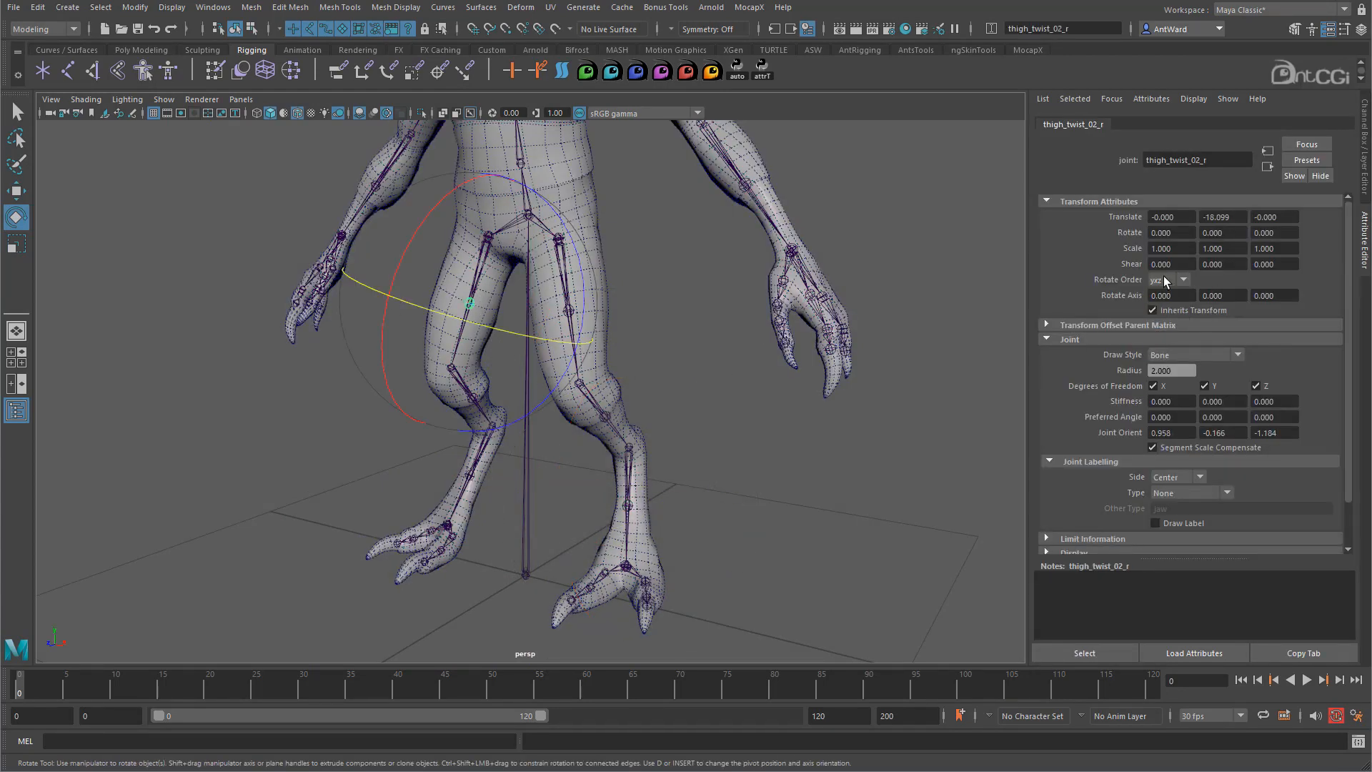
{"action": "left_click", "coordinate": [907, 395]}
{"action": "left_click", "coordinate": [473, 397]}
{"action": "left_click", "coordinate": [1163, 282]}
{"action": "left_click", "coordinate": [588, 527]}
{"action": "left_click", "coordinate": [470, 475]}
{"action": "left_click", "coordinate": [1163, 281]}
{"action": "left_click", "coordinate": [1160, 325]}
{"action": "left_click_drag", "start_coordinate": [513, 491], "coordinate": [511, 493], "text": "alt"}
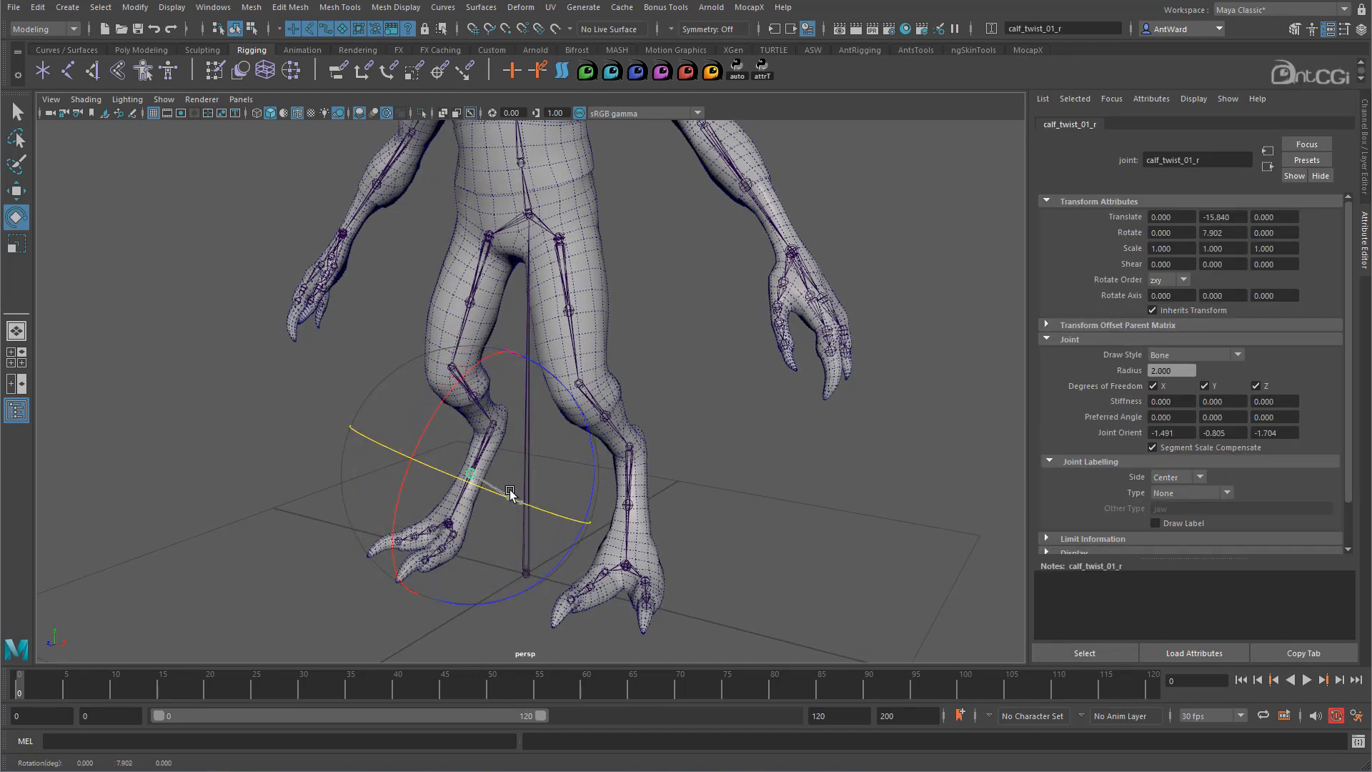
- Frame the creature's head and select the head joint
{"action": "left_click_drag", "start_coordinate": [725, 369], "coordinate": [596, 373], "text": "alt"}
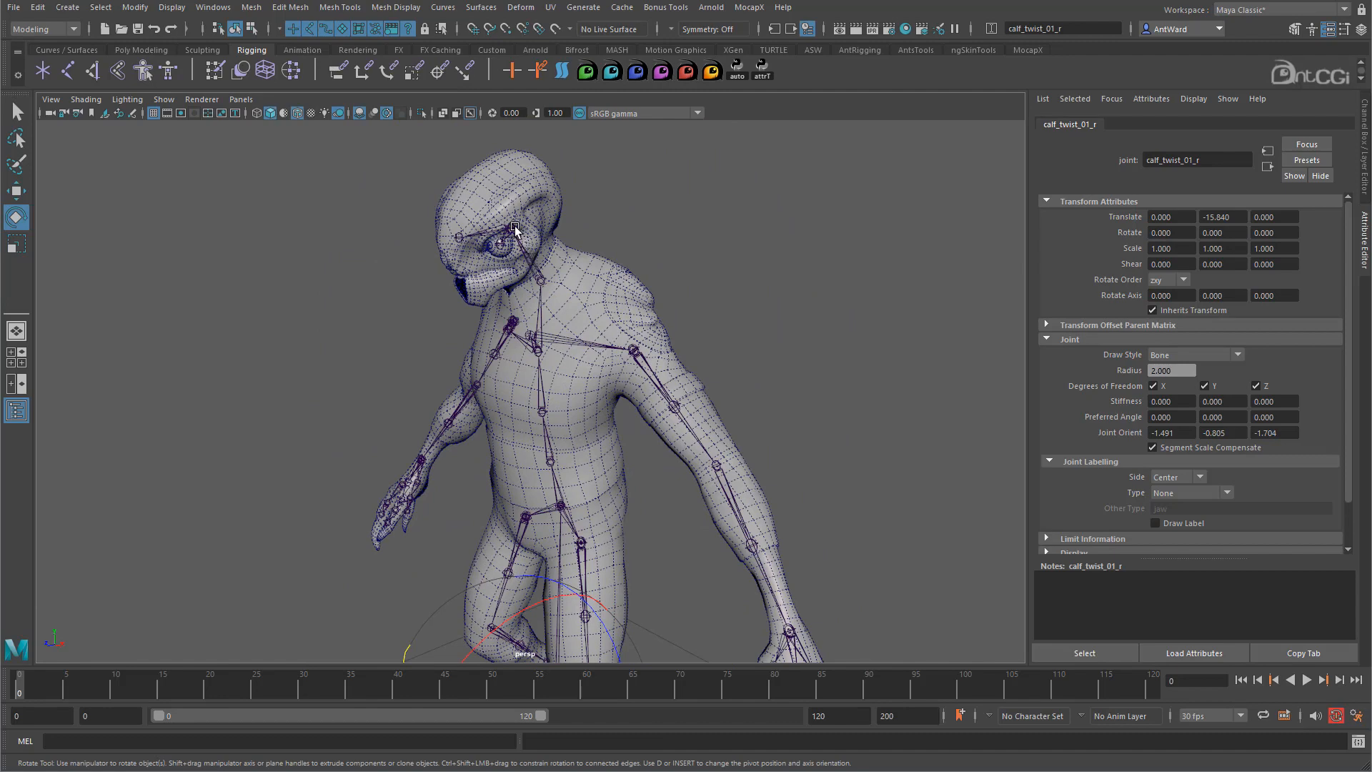
{"action": "left_click", "coordinate": [515, 228]}
{"action": "left_click_drag", "start_coordinate": [515, 229], "coordinate": [530, 294], "text": "alt"}
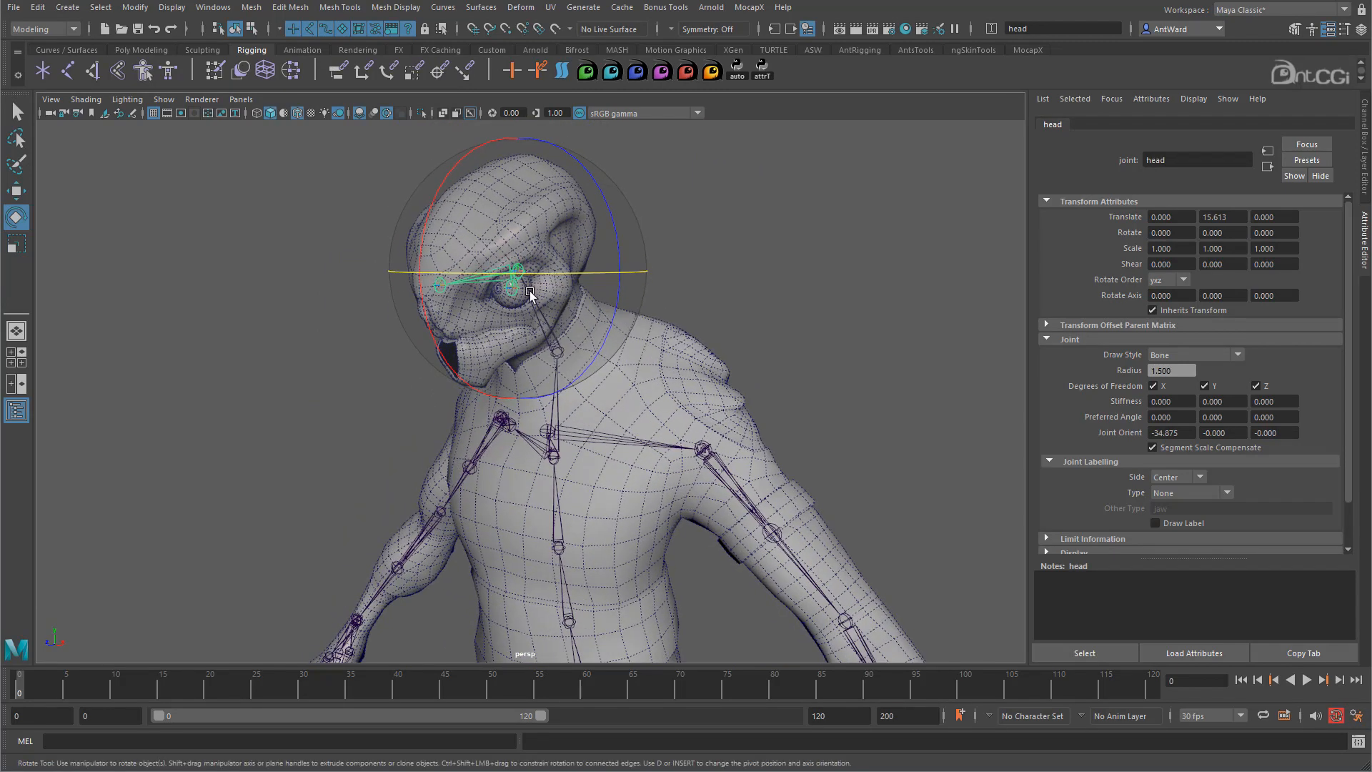
- Set the head joint's rotate order to xyz, then test-turn the head and undo it
{"action": "left_click", "coordinate": [1163, 281]}
{"action": "left_click", "coordinate": [1163, 297]}
{"action": "left_click_drag", "start_coordinate": [730, 287], "coordinate": [820, 303], "text": "alt"}
{"action": "key", "text": "w"}
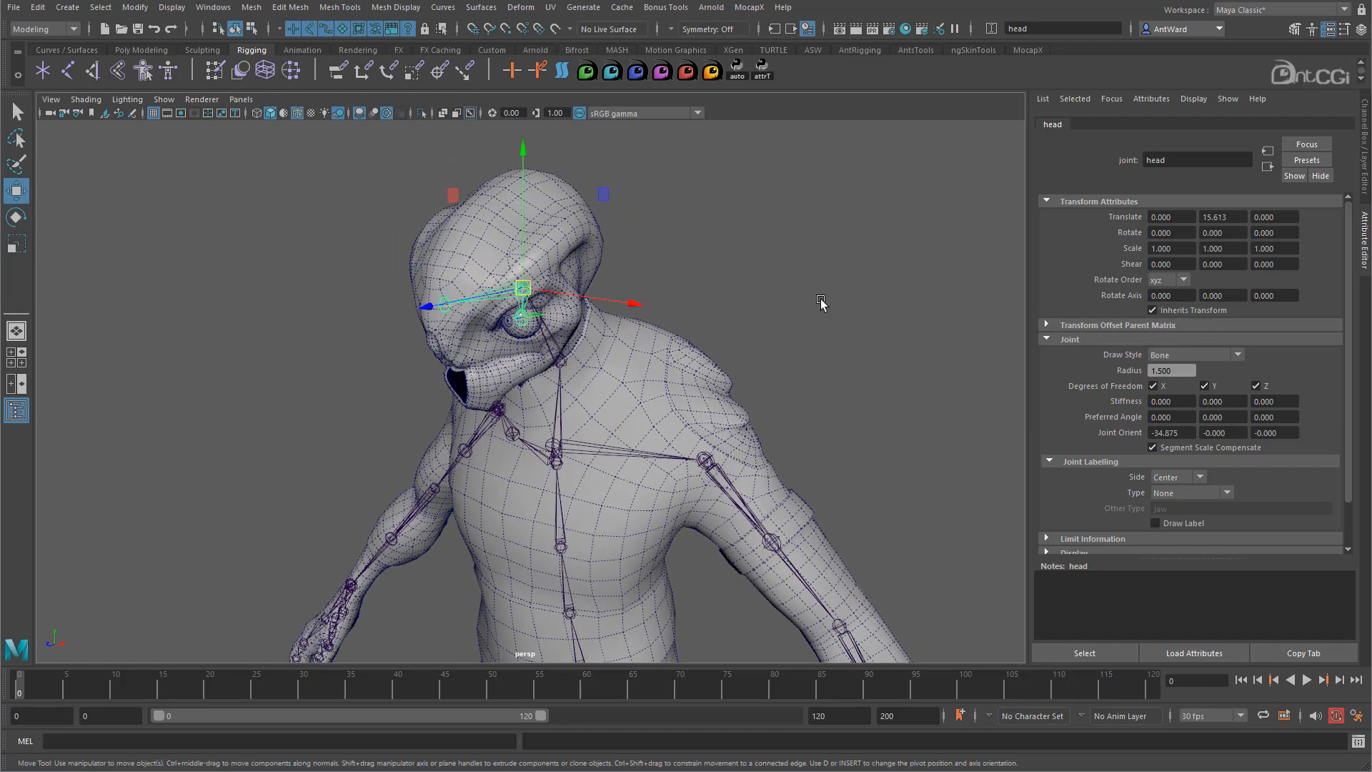
{"action": "key", "text": "e"}
{"action": "left_click_drag", "start_coordinate": [543, 313], "coordinate": [576, 312]}
{"action": "key", "text": "ctrl+z"}
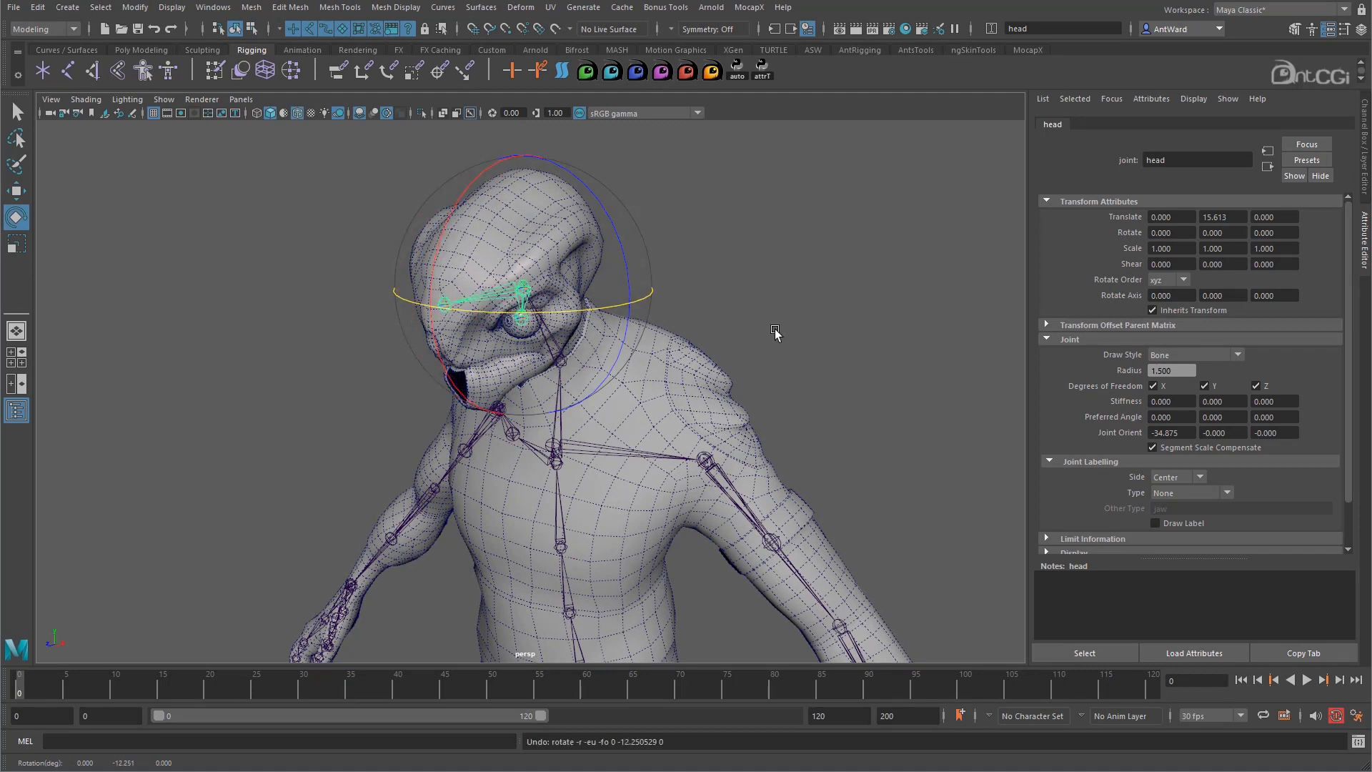
{"action": "left_click", "coordinate": [778, 333]}
- Change eye_l and eye_r rotate orders from yxz to xyz
{"action": "left_click", "coordinate": [516, 319]}
{"action": "left_click", "coordinate": [1184, 280]}
{"action": "left_click", "coordinate": [1168, 293]}
{"action": "left_click", "coordinate": [321, 366]}
{"action": "left_click", "coordinate": [444, 304]}
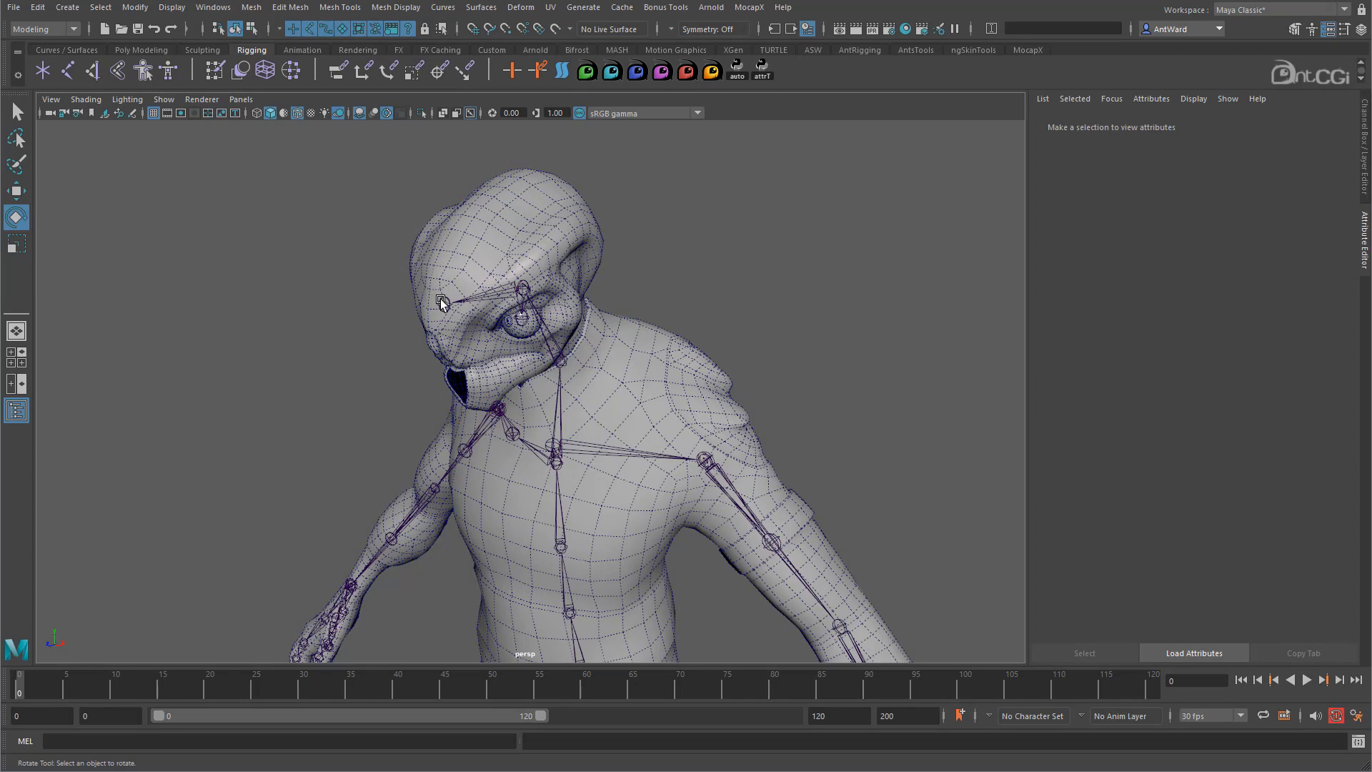
{"action": "left_click", "coordinate": [1152, 280]}
{"action": "left_click", "coordinate": [1162, 296]}
- Reframe the view out to the whole creature, then close in on its feet
{"action": "left_click_drag", "start_coordinate": [866, 423], "coordinate": [822, 393], "text": "alt"}
{"action": "right_click_drag", "start_coordinate": [822, 394], "coordinate": [546, 439], "text": "alt"}
{"action": "middle_click_drag", "start_coordinate": [550, 564], "coordinate": [564, 438], "text": "alt"}
{"action": "left_click_drag", "start_coordinate": [564, 438], "coordinate": [574, 437], "text": "alt"}
{"action": "right_click_drag", "start_coordinate": [574, 437], "coordinate": [669, 438], "text": "alt"}
{"action": "middle_click_drag", "start_coordinate": [630, 534], "coordinate": [589, 386], "text": "alt"}
{"action": "left_click_drag", "start_coordinate": [589, 386], "coordinate": [563, 357], "text": "alt"}
{"action": "middle_click_drag", "start_coordinate": [564, 358], "coordinate": [583, 547], "text": "alt"}
{"action": "left_click_drag", "start_coordinate": [551, 461], "coordinate": [592, 547], "text": "alt"}
{"action": "middle_click_drag", "start_coordinate": [591, 547], "coordinate": [598, 317], "text": "alt"}
{"action": "right_click_drag", "start_coordinate": [597, 317], "coordinate": [755, 388], "text": "alt"}
{"action": "left_click_drag", "start_coordinate": [755, 387], "coordinate": [728, 403], "text": "alt"}
{"action": "middle_click_drag", "start_coordinate": [621, 416], "coordinate": [475, 407], "text": "alt"}
{"action": "right_click_drag", "start_coordinate": [474, 408], "coordinate": [793, 401], "text": "alt"}
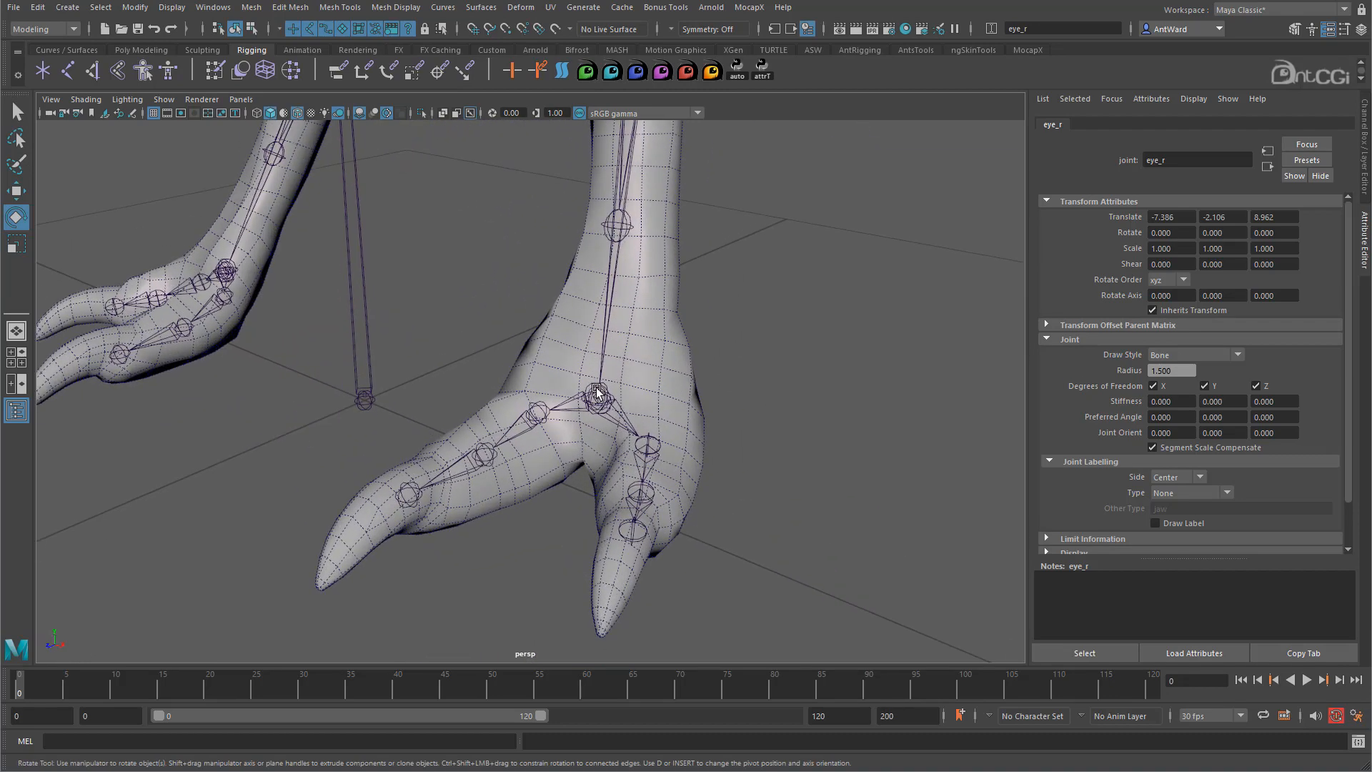
- Select foot_l and test-rotate it around X, Y and Z, undoing each turn
{"action": "left_click", "coordinate": [626, 417]}
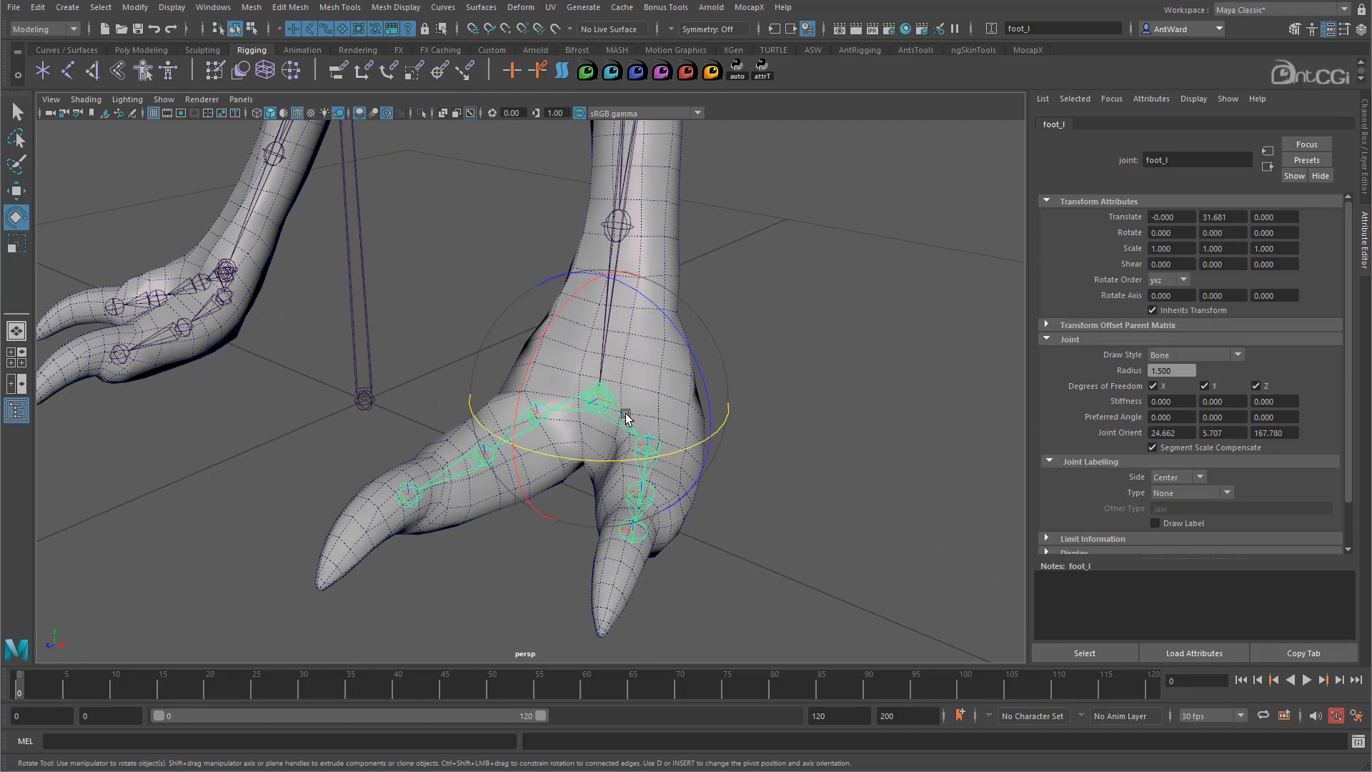
{"action": "right_click_drag", "start_coordinate": [872, 380], "coordinate": [517, 371], "text": "alt"}
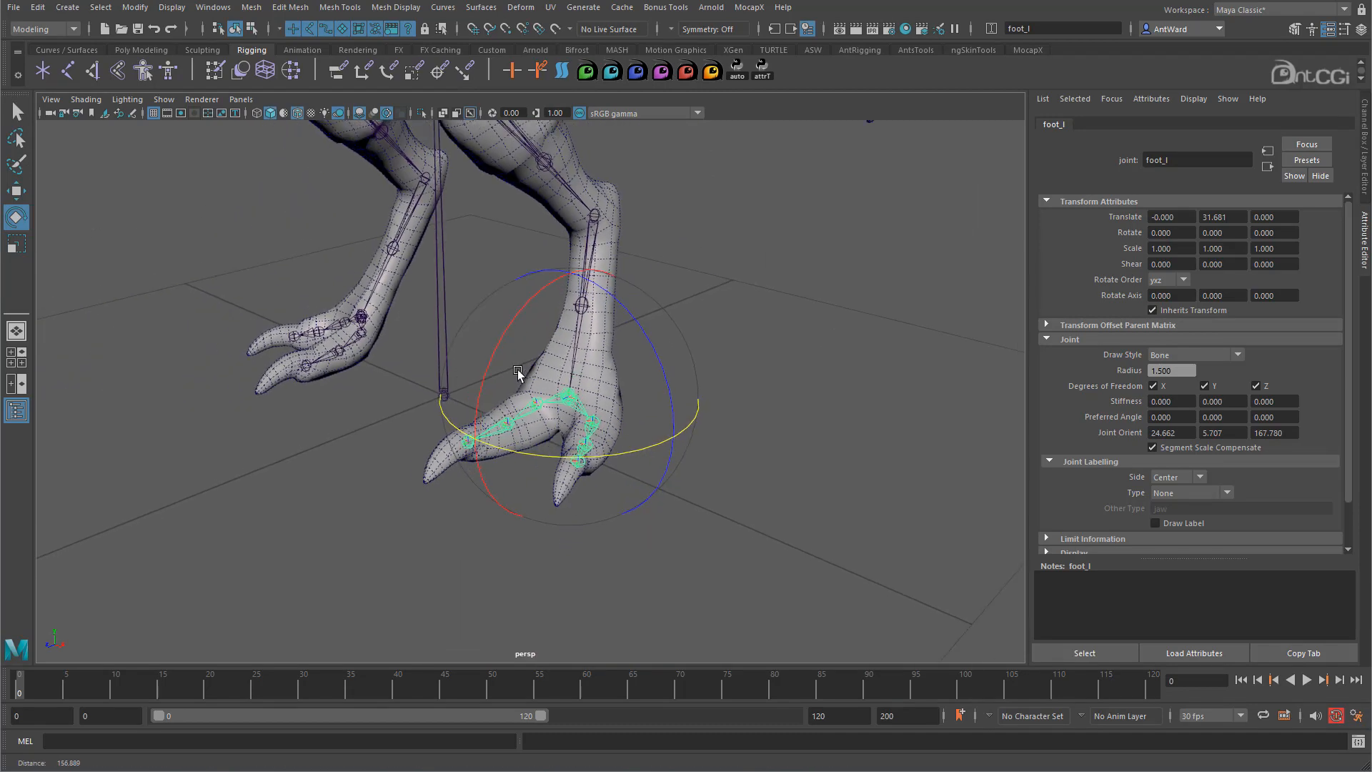
{"action": "scroll", "coordinate": [637, 426], "scroll_direction": "down", "scroll_amount": 1}
{"action": "scroll", "coordinate": [676, 428], "scroll_direction": "down", "scroll_amount": 1}
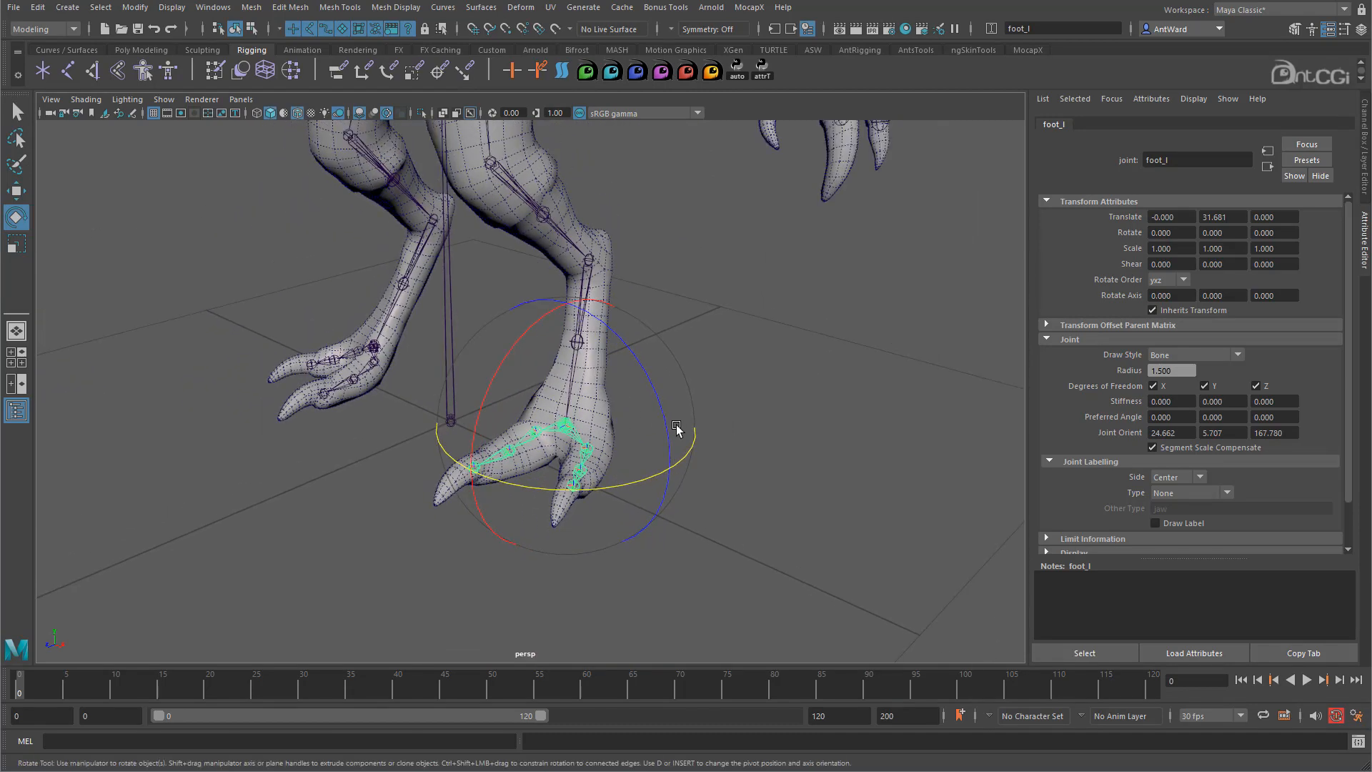
{"action": "mouse_move", "coordinate": [520, 342]}
{"action": "left_mouse_down"}
{"action": "mouse_move", "coordinate": [490, 420]}
{"action": "mouse_move", "coordinate": [539, 303]}
{"action": "mouse_move", "coordinate": [484, 407]}
{"action": "mouse_move", "coordinate": [525, 328]}
{"action": "left_mouse_up"}
{"action": "key", "text": "ctrl+z"}
{"action": "left_click_drag", "start_coordinate": [585, 490], "coordinate": [611, 456]}
{"action": "key", "text": "ctrl+z"}
{"action": "left_click_drag", "start_coordinate": [647, 401], "coordinate": [628, 379]}
{"action": "key", "text": "ctrl+z"}
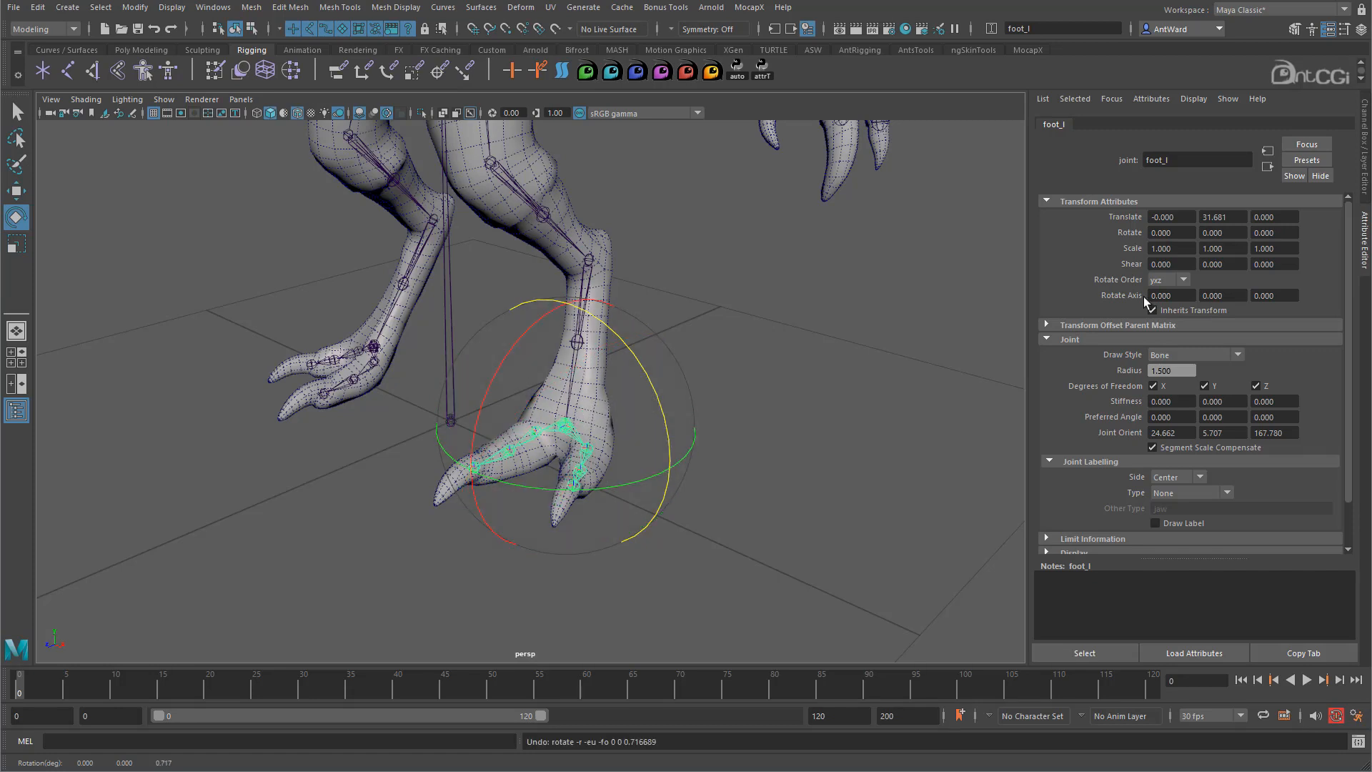
- Set foot_l's rotate order to zxy and retest its rotations, returning it to 0, 0, 0
{"action": "left_click", "coordinate": [1162, 281]}
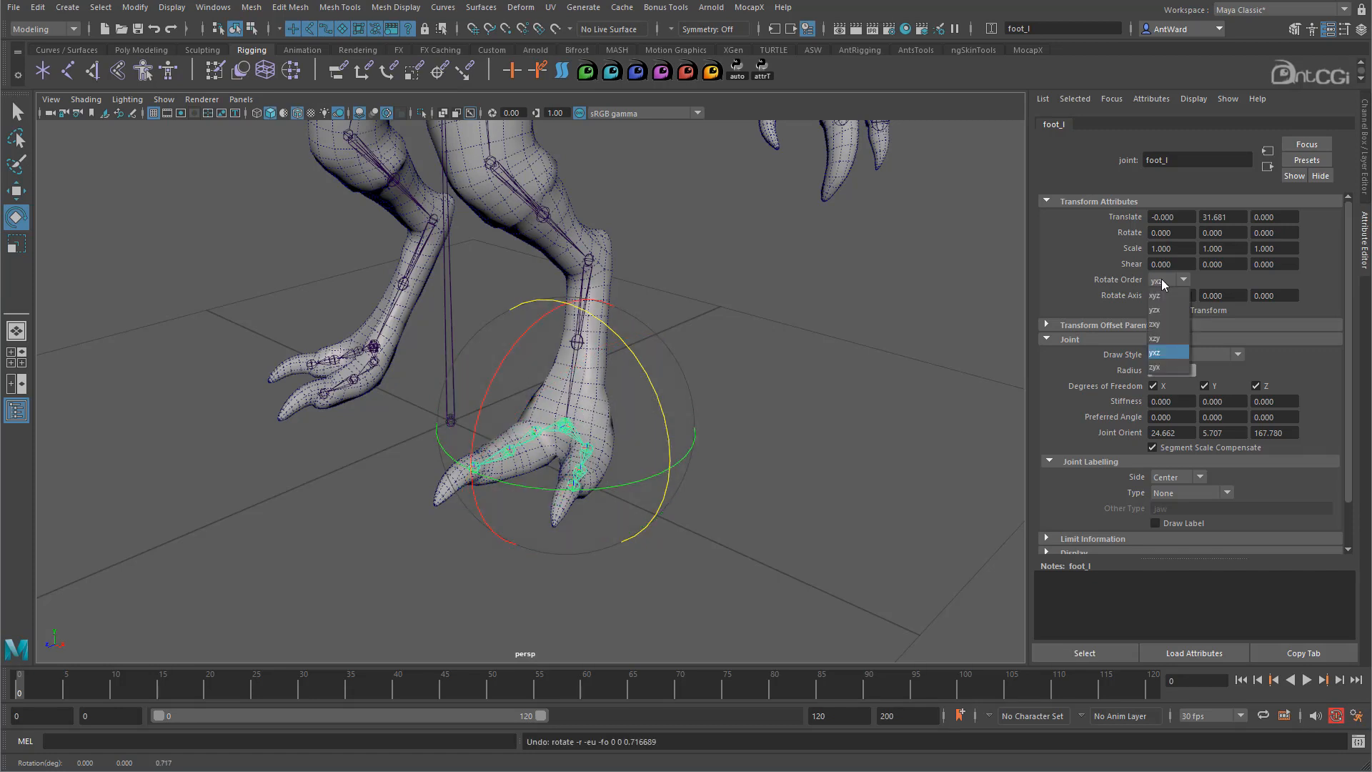
{"action": "left_click", "coordinate": [1161, 326]}
{"action": "left_click_drag", "start_coordinate": [513, 350], "coordinate": [547, 392]}
{"action": "key", "text": "ctrl+z"}
{"action": "left_click_drag", "start_coordinate": [649, 372], "coordinate": [624, 328]}
{"action": "key", "text": "ctrl+z"}
{"action": "left_click_drag", "start_coordinate": [634, 483], "coordinate": [608, 492]}
{"action": "left_click_drag", "start_coordinate": [630, 437], "coordinate": [624, 422]}
{"action": "key", "text": "ctrl+z"}
{"action": "left_click_drag", "start_coordinate": [507, 329], "coordinate": [572, 321]}
{"action": "key", "text": "ctrl+z"}
{"action": "key", "text": "ctrl+z"}
{"action": "key", "text": "ctrl+z"}
{"action": "key", "text": "ctrl+z"}
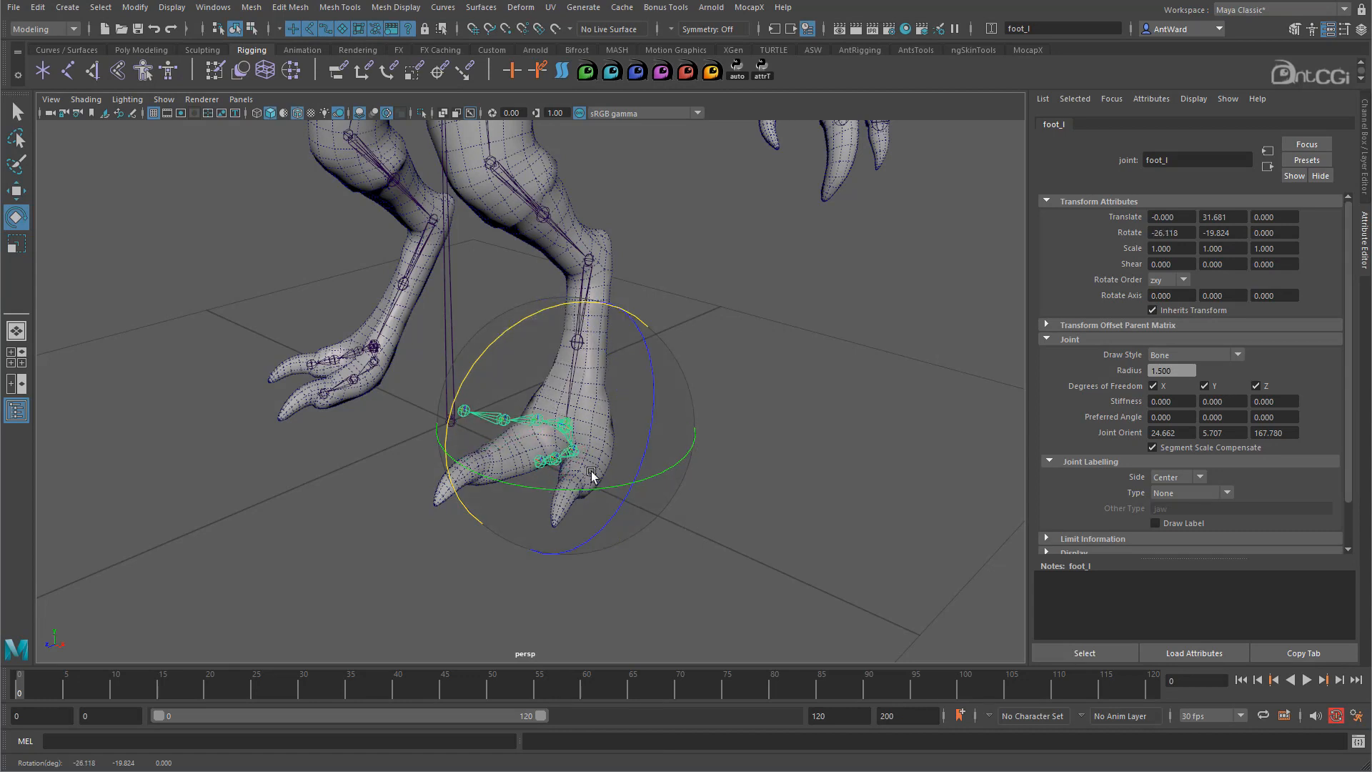
{"action": "scroll", "coordinate": [343, 364], "scroll_direction": "up", "scroll_amount": 3}
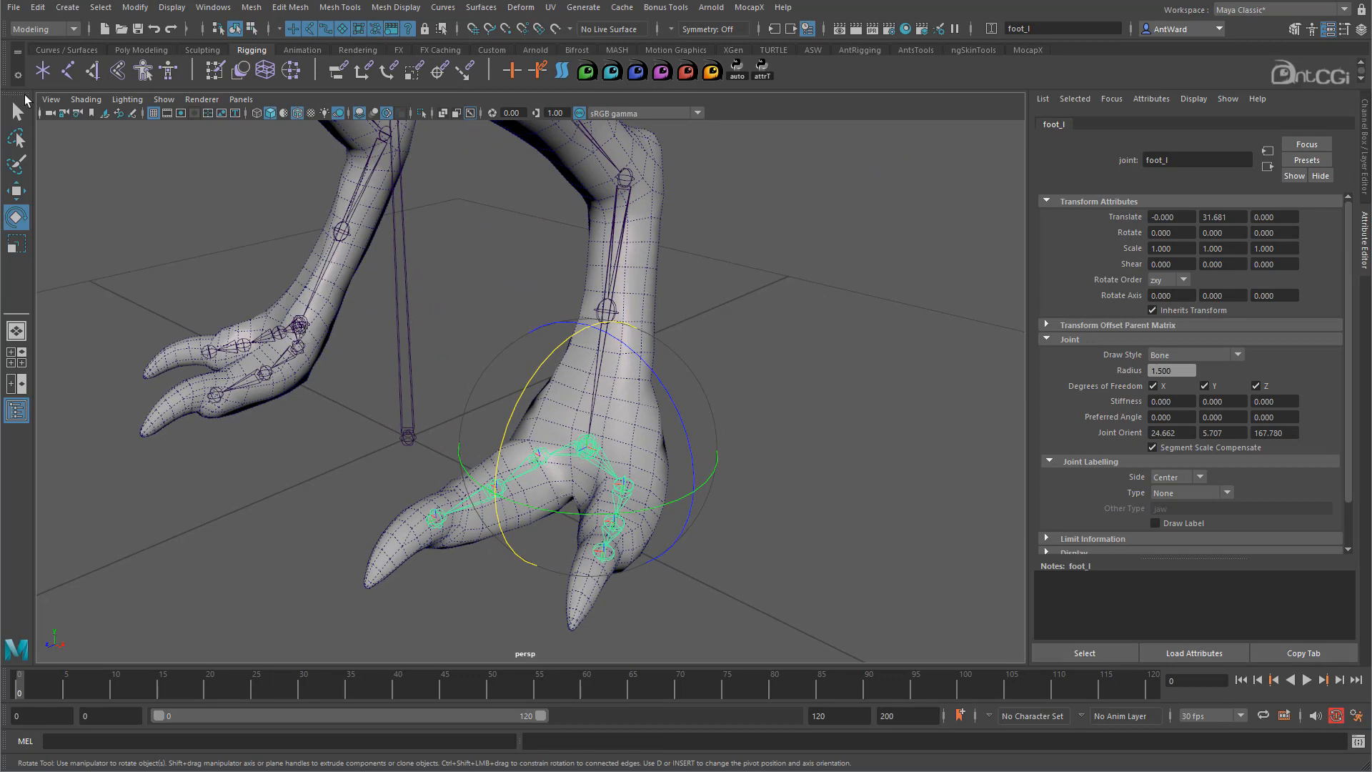
- Reveal foot_l in the Outliner, expand it, and select foot_twist_01_l
{"action": "left_click_drag", "start_coordinate": [2, 236], "coordinate": [70, 138]}
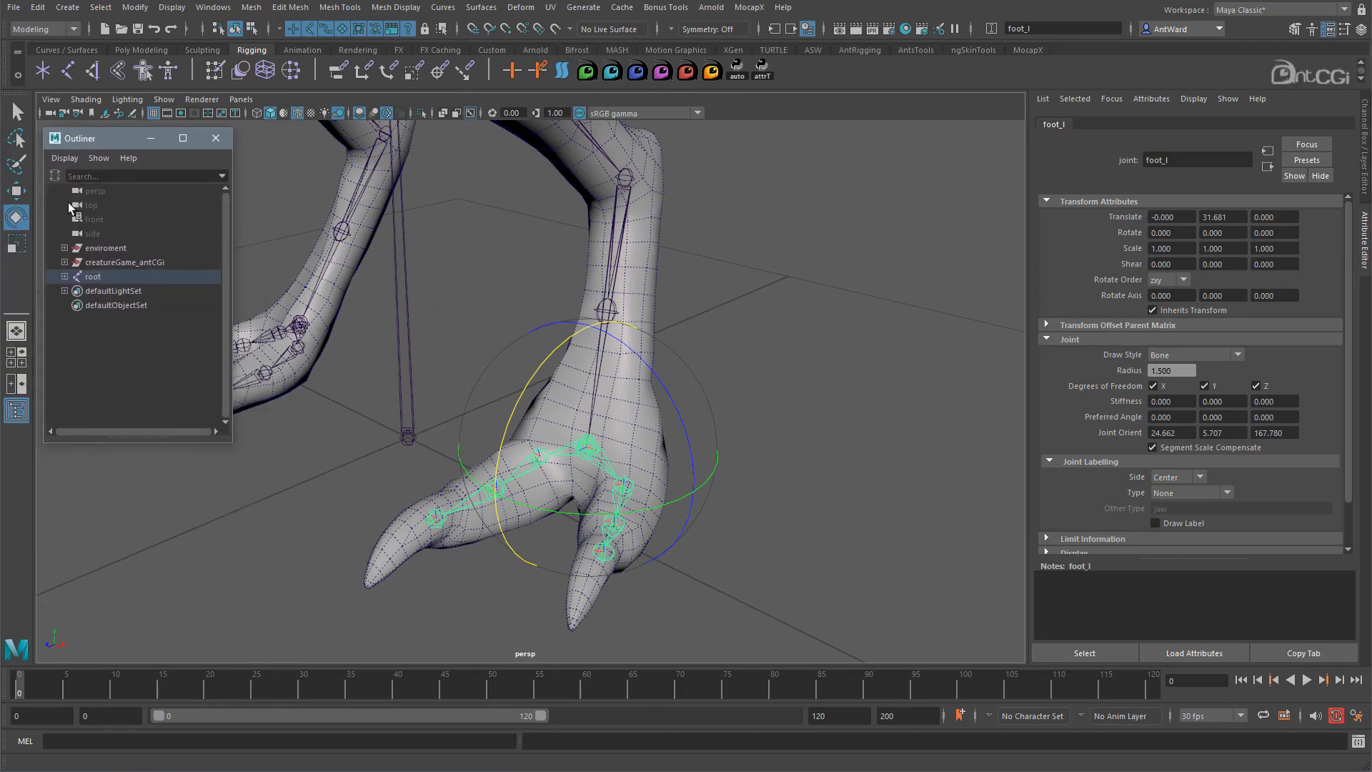
{"action": "right_click", "coordinate": [139, 375]}
{"action": "left_click", "coordinate": [204, 380]}
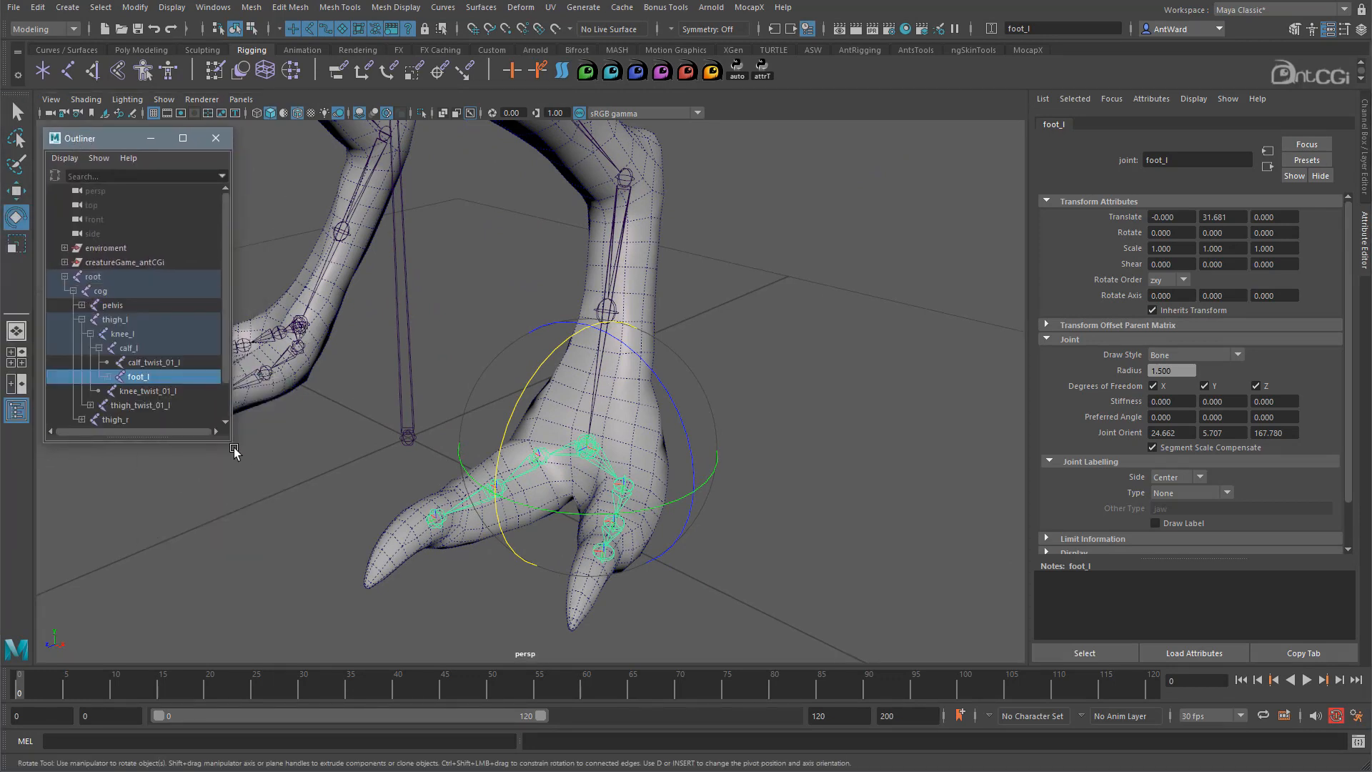
{"action": "left_click_drag", "start_coordinate": [232, 443], "coordinate": [282, 604]}
{"action": "left_click", "coordinate": [106, 376]}
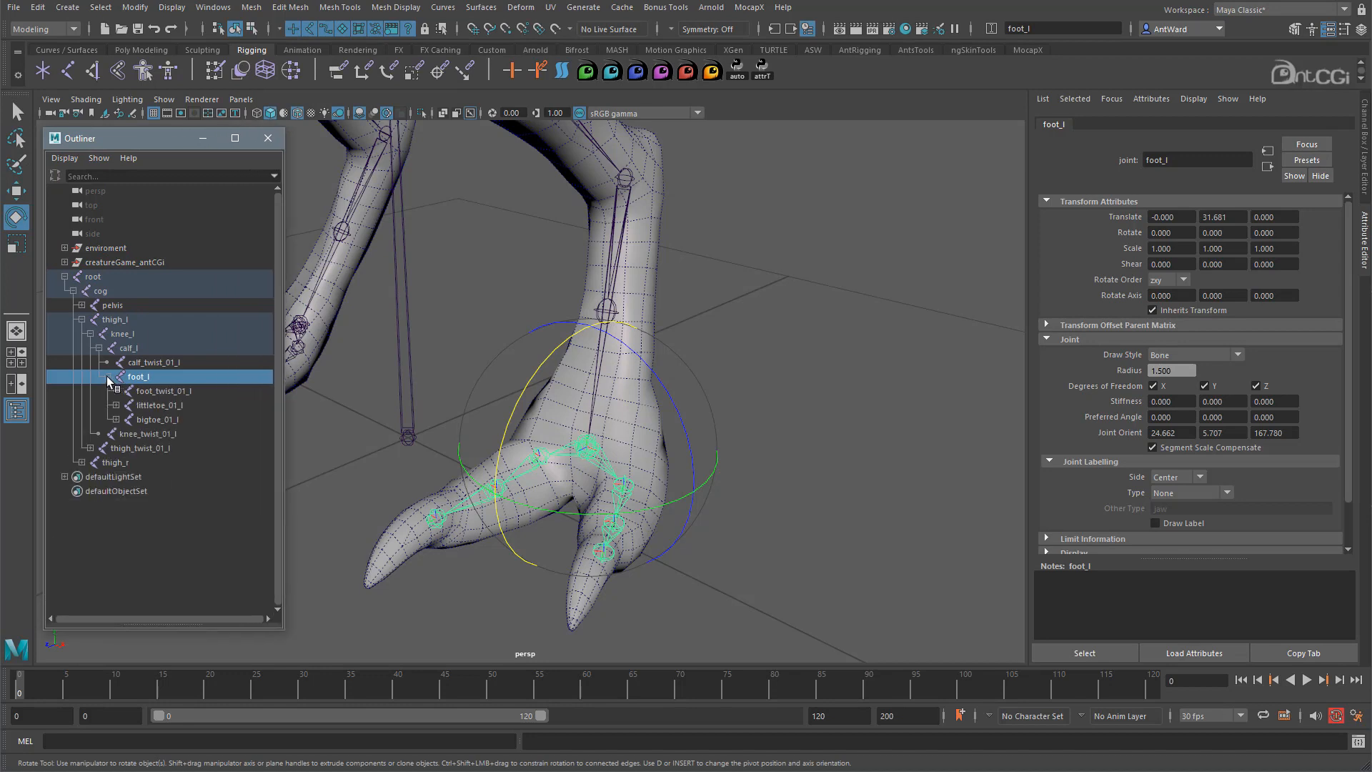
{"action": "left_click", "coordinate": [179, 391]}
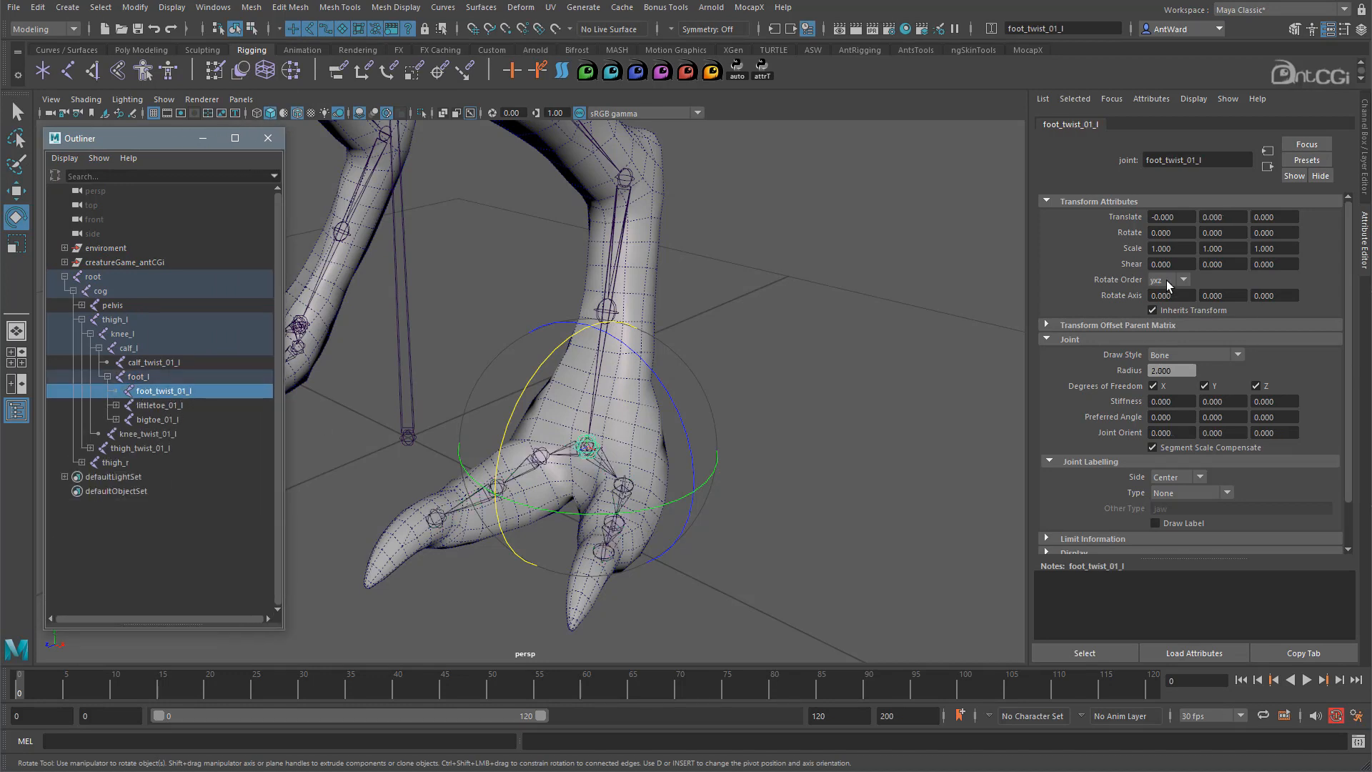
- Select foot_twist_01_r, reveal it in the Outliner, and set its rotate order to zxy
{"action": "middle_click_drag", "start_coordinate": [602, 431], "coordinate": [689, 437], "text": "alt"}
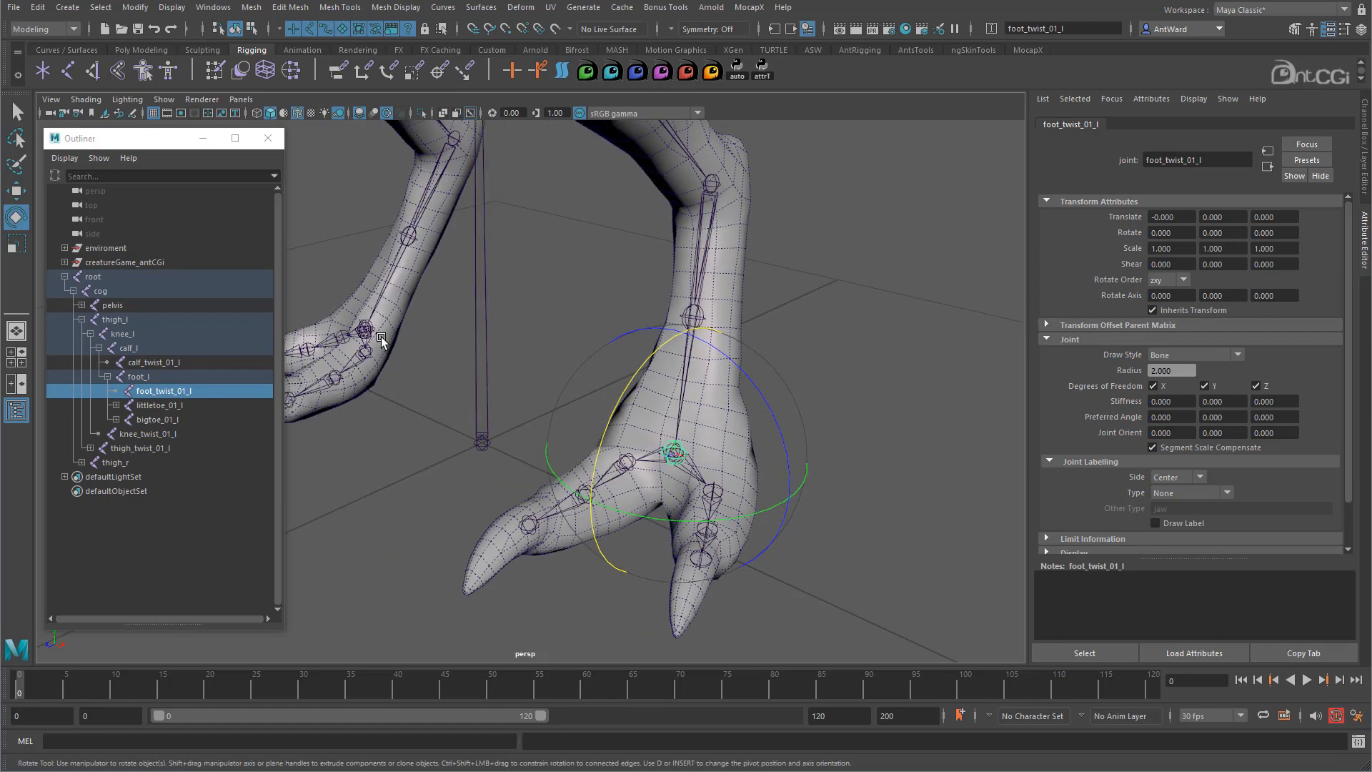
{"action": "left_click", "coordinate": [369, 327]}
{"action": "right_click", "coordinate": [197, 530]}
{"action": "left_click", "coordinate": [241, 570]}
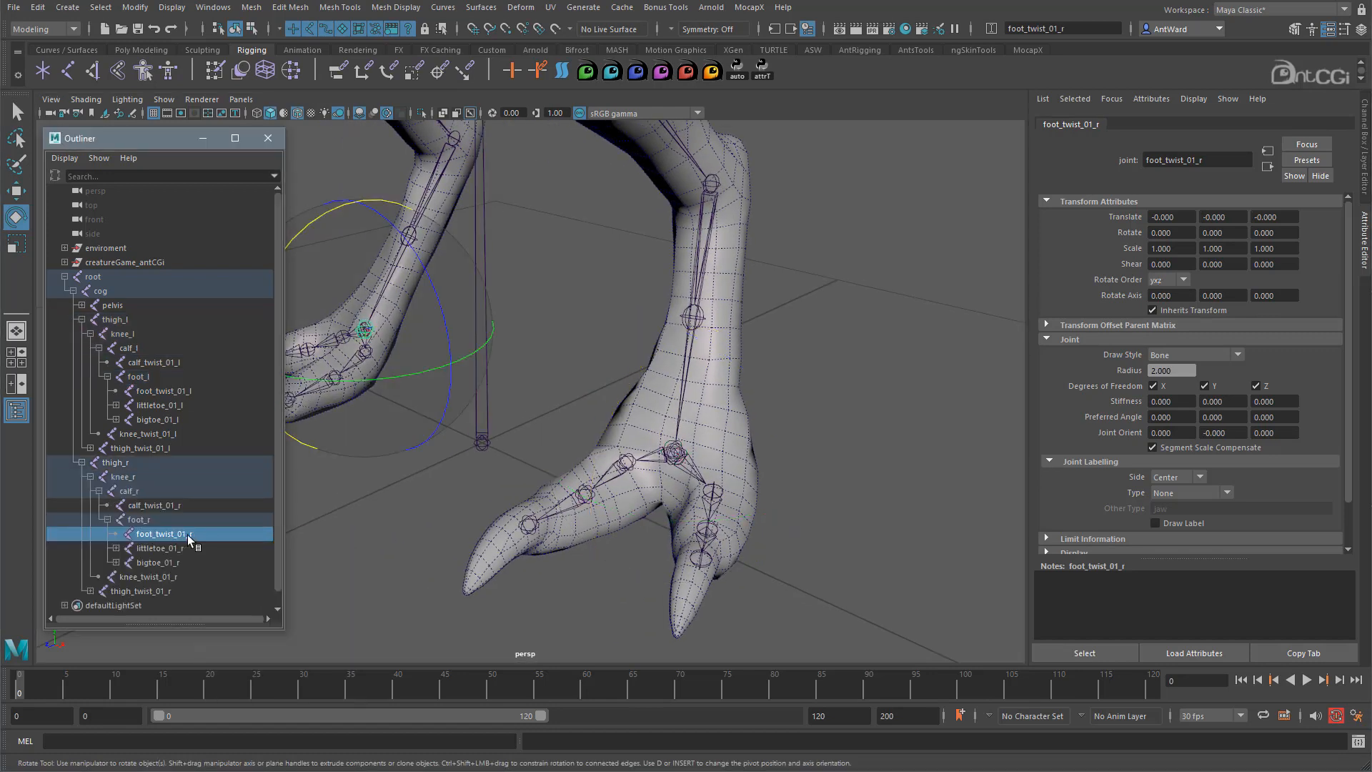
{"action": "left_click", "coordinate": [1165, 282]}
{"action": "left_click", "coordinate": [1158, 323]}
- Check the rotate orders of foot_r and foot_twist_01_r, then clear the selection and inspect the skeleton
{"action": "left_click", "coordinate": [153, 506]}
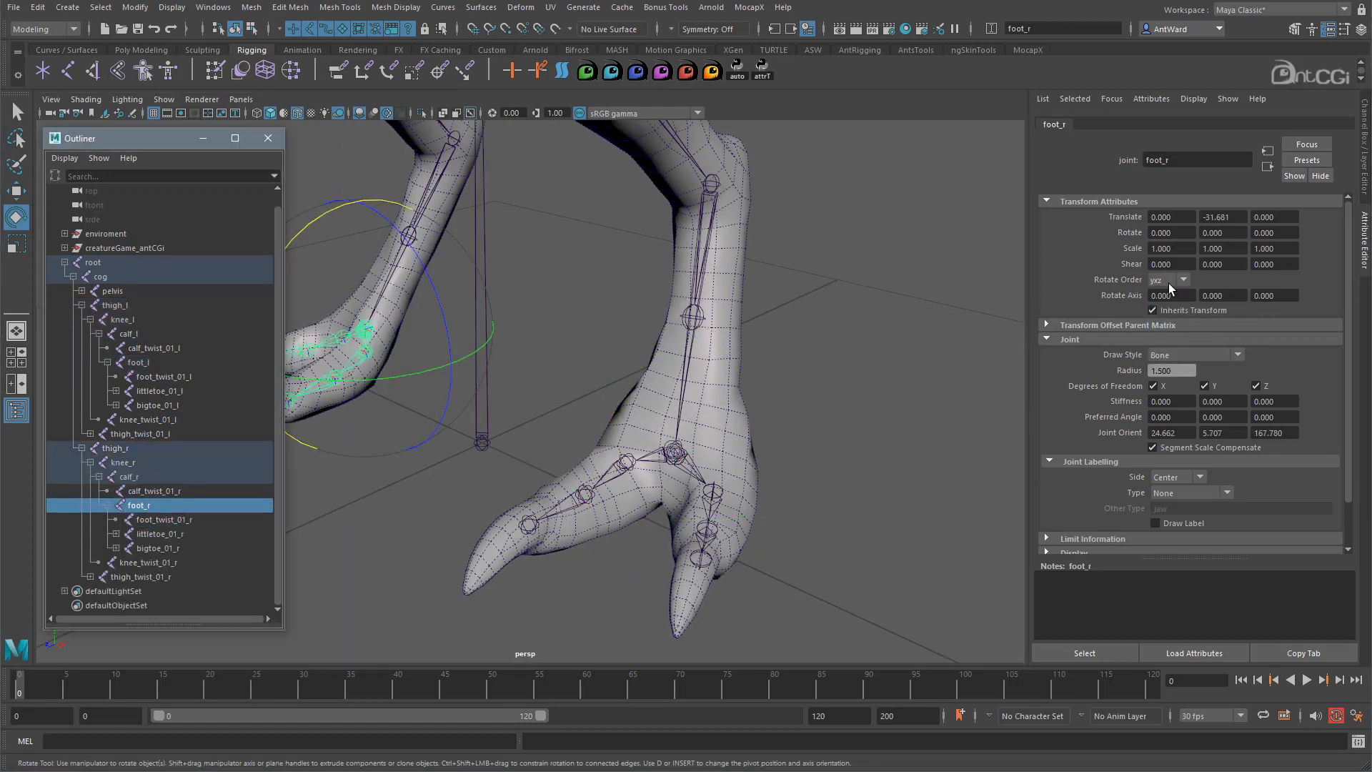
{"action": "left_click", "coordinate": [156, 492]}
{"action": "left_click", "coordinate": [158, 505]}
{"action": "left_click", "coordinate": [166, 521]}
{"action": "left_click", "coordinate": [163, 507]}
{"action": "left_click", "coordinate": [170, 521]}
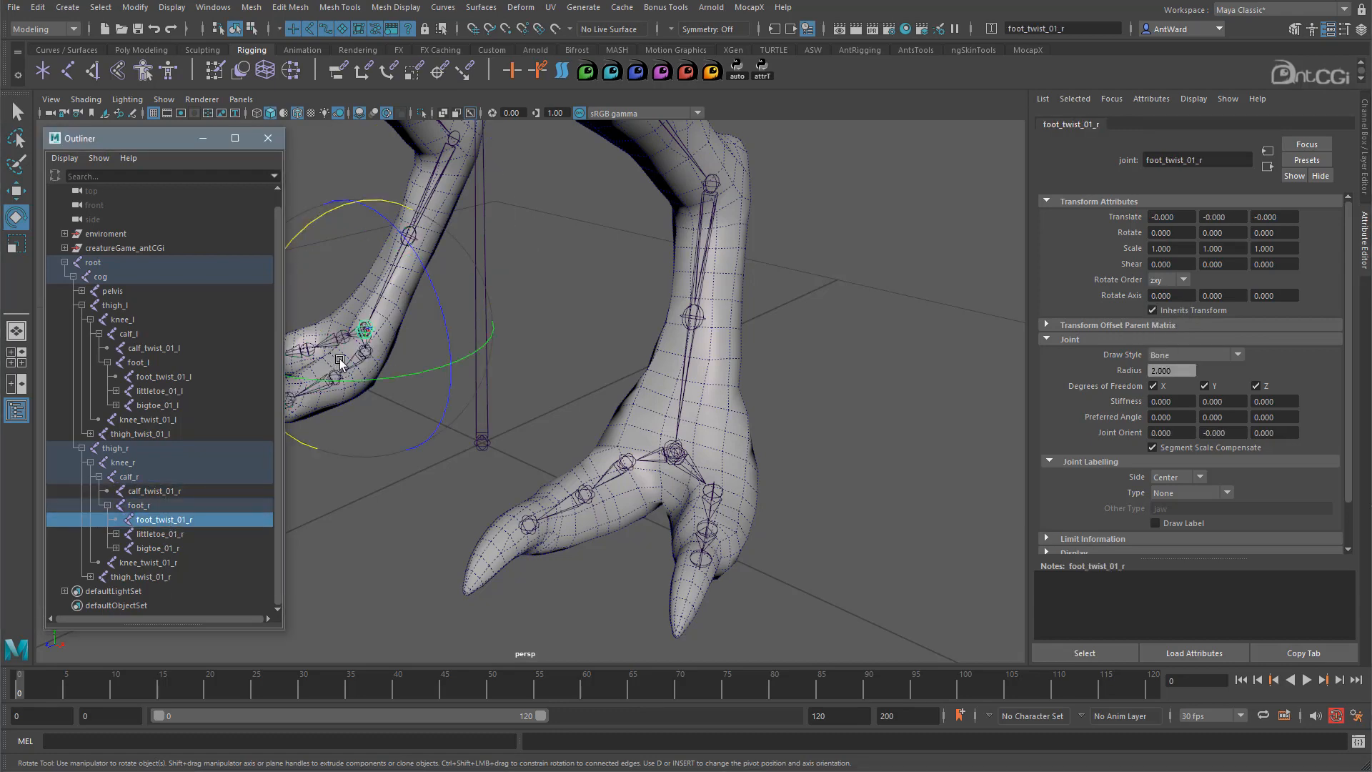
{"action": "scroll", "coordinate": [569, 461], "scroll_direction": "down", "scroll_amount": 8}
{"action": "middle_click_drag", "start_coordinate": [569, 461], "coordinate": [605, 406], "text": "alt"}
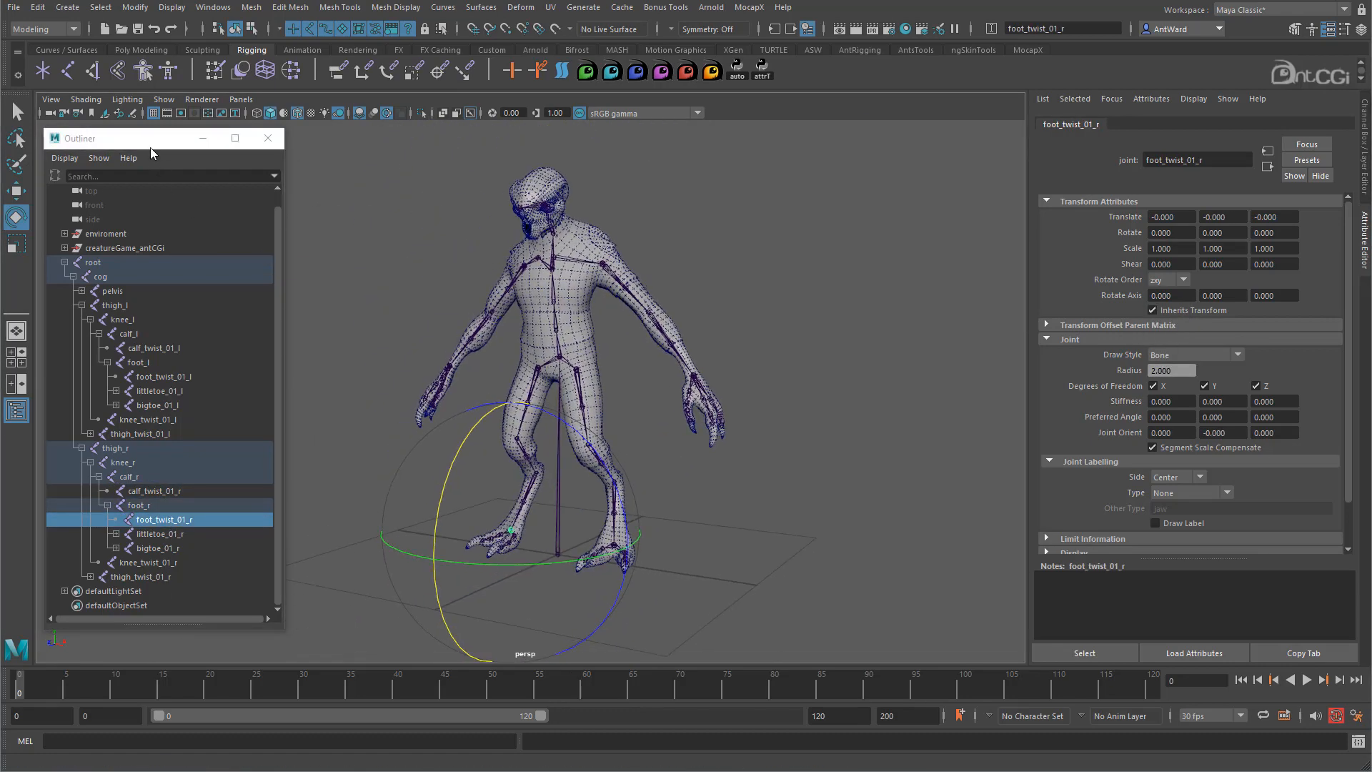
{"action": "left_click", "coordinate": [152, 141]}
{"action": "left_click", "coordinate": [735, 320]}
{"action": "left_click_drag", "start_coordinate": [584, 417], "coordinate": [584, 449], "text": "alt"}
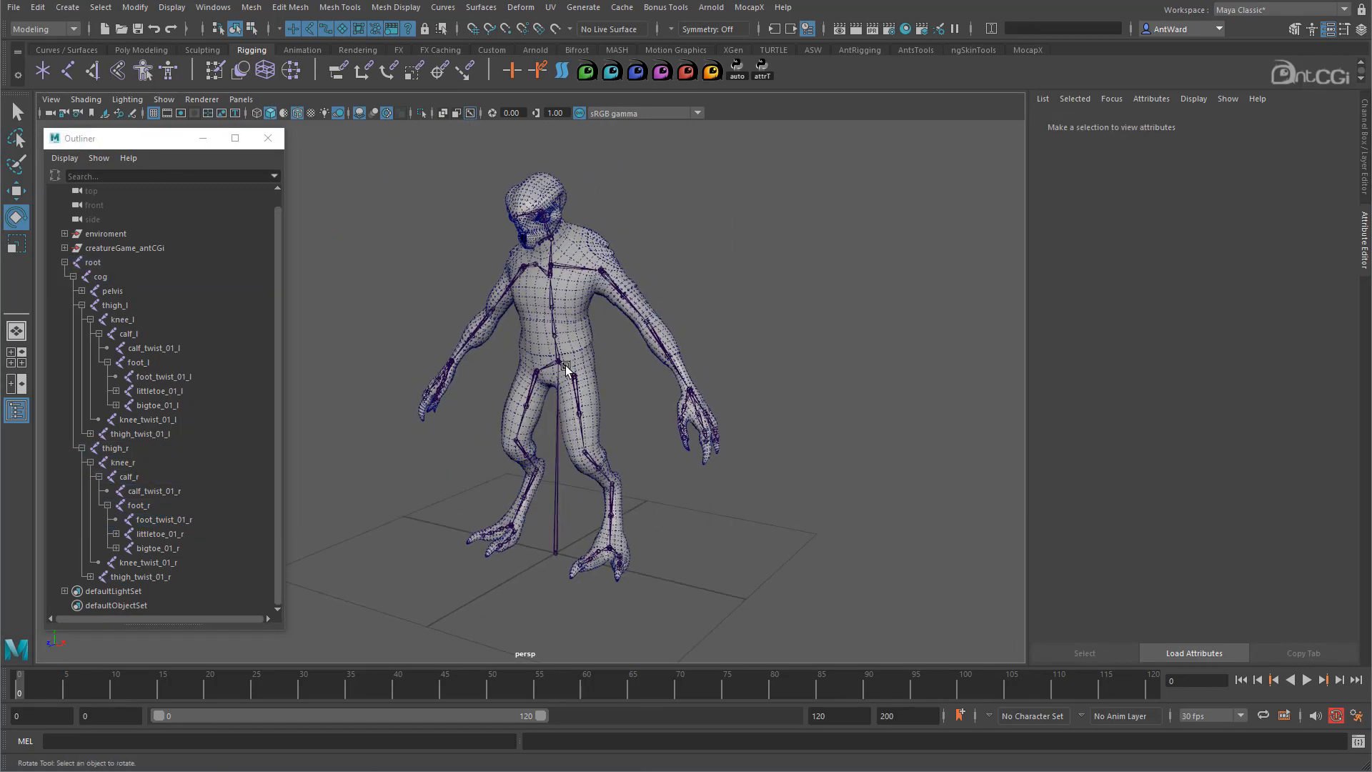
{"action": "left_click", "coordinate": [570, 370]}
{"action": "left_click_drag", "start_coordinate": [778, 423], "coordinate": [715, 422]}
{"action": "left_click_drag", "start_coordinate": [580, 327], "coordinate": [853, 387]}
{"action": "key", "text": "ctrl+z"}
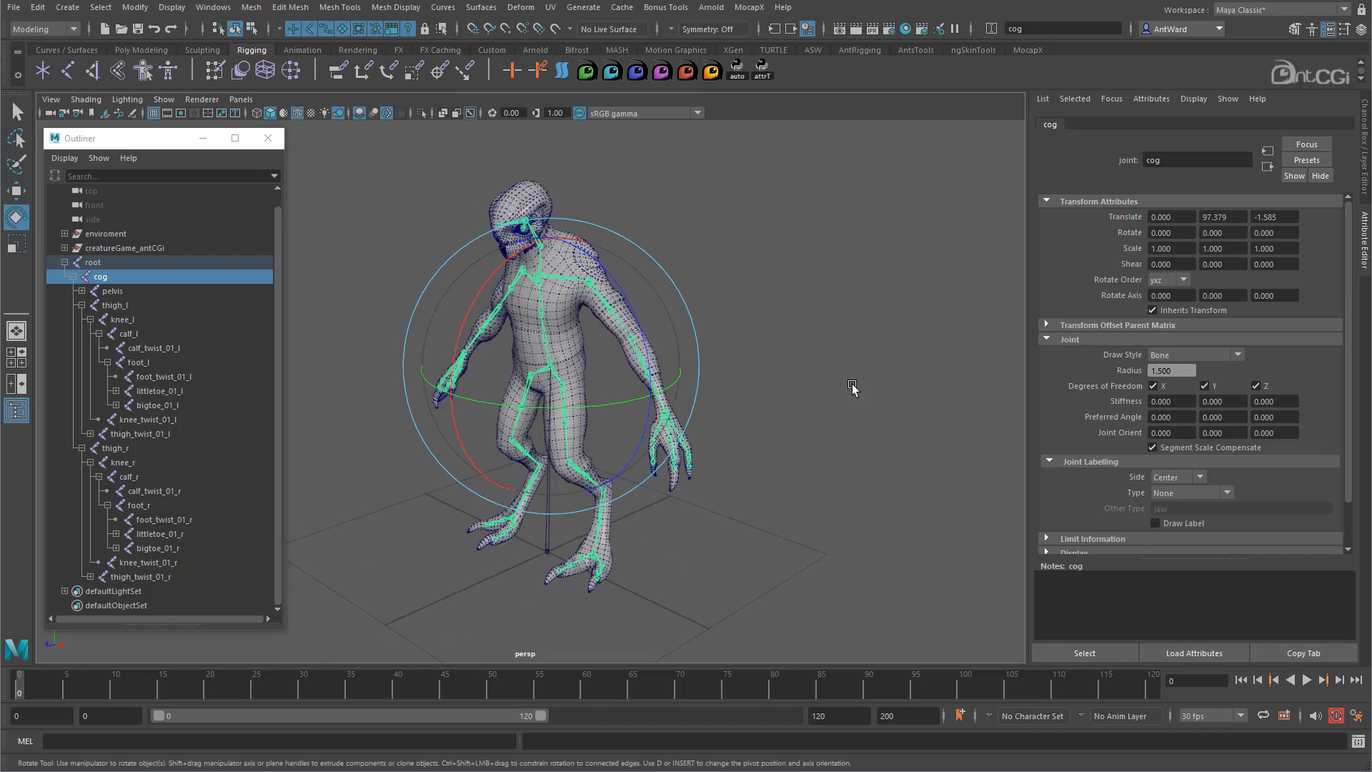
{"action": "left_click", "coordinate": [852, 387]}
{"action": "right_click_drag", "start_coordinate": [582, 398], "coordinate": [707, 445], "text": "alt"}
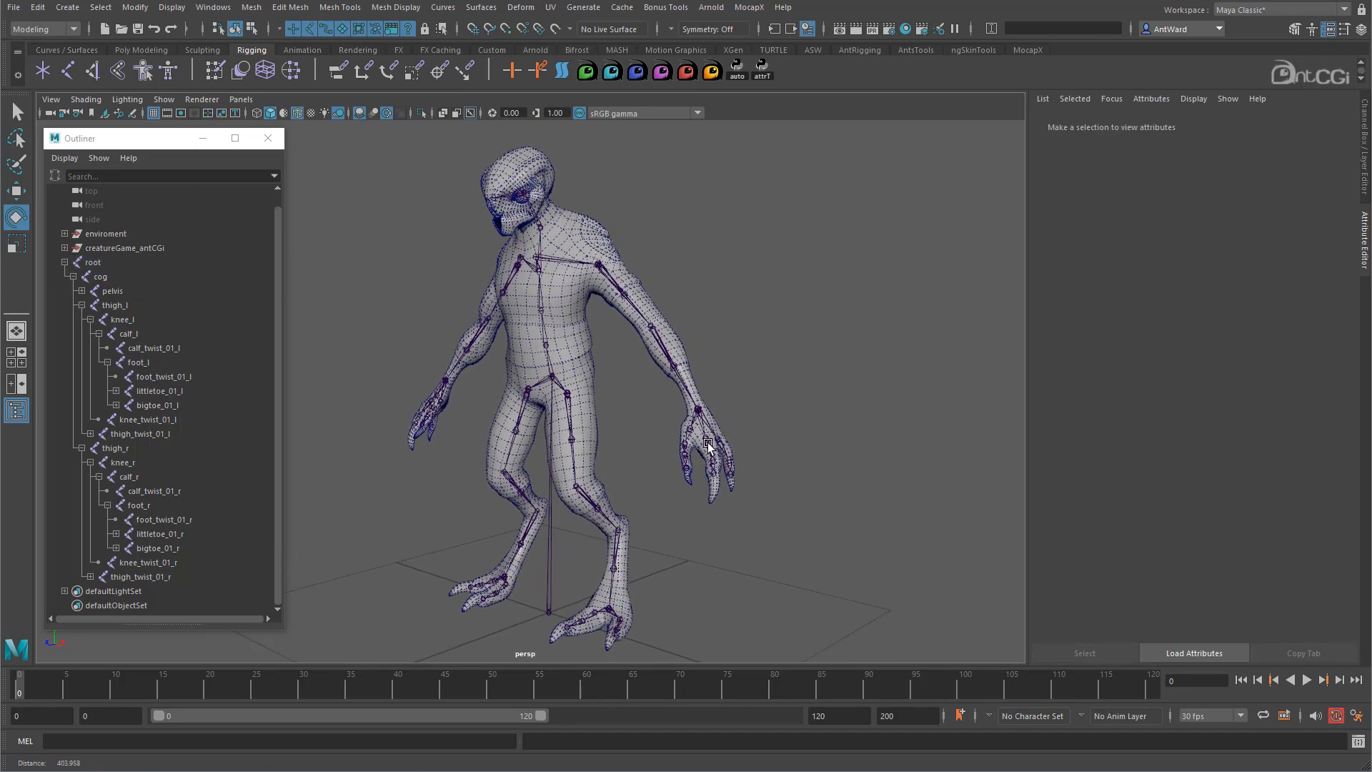
{"action": "left_click_drag", "start_coordinate": [790, 527], "coordinate": [766, 514], "text": "alt"}
{"action": "right_click_drag", "start_coordinate": [698, 501], "coordinate": [729, 500], "text": "alt"}
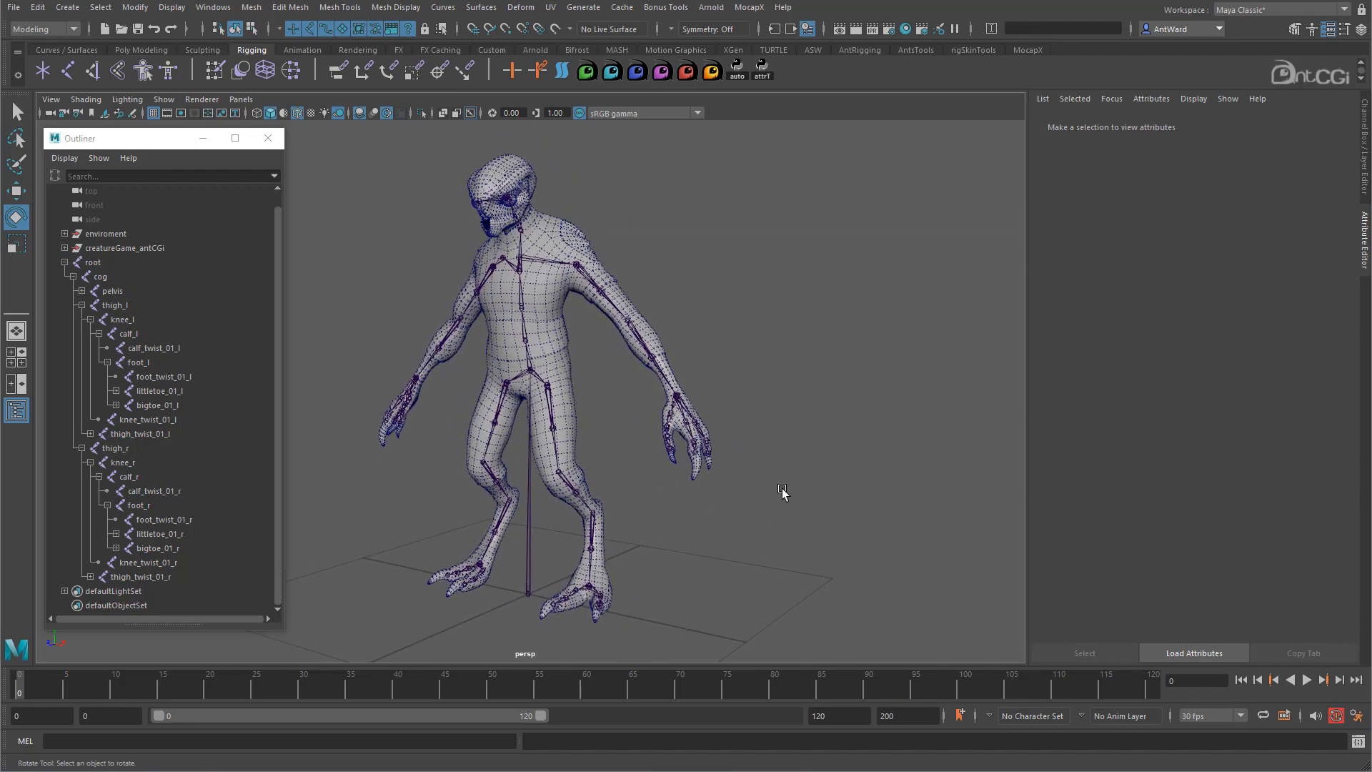
{"action": "mouse_move", "coordinate": [724, 530]}
{"action": "left_mouse_down", "text": "alt"}
{"action": "mouse_move", "coordinate": [493, 545]}
{"action": "mouse_move", "coordinate": [680, 529]}
{"action": "mouse_move", "coordinate": [909, 536]}
{"action": "mouse_move", "coordinate": [904, 513]}
{"action": "mouse_move", "coordinate": [787, 512]}
{"action": "mouse_move", "coordinate": [690, 530]}
{"action": "mouse_move", "coordinate": [469, 532]}
{"action": "mouse_move", "coordinate": [723, 535]}
{"action": "left_mouse_up", "text": "alt"}
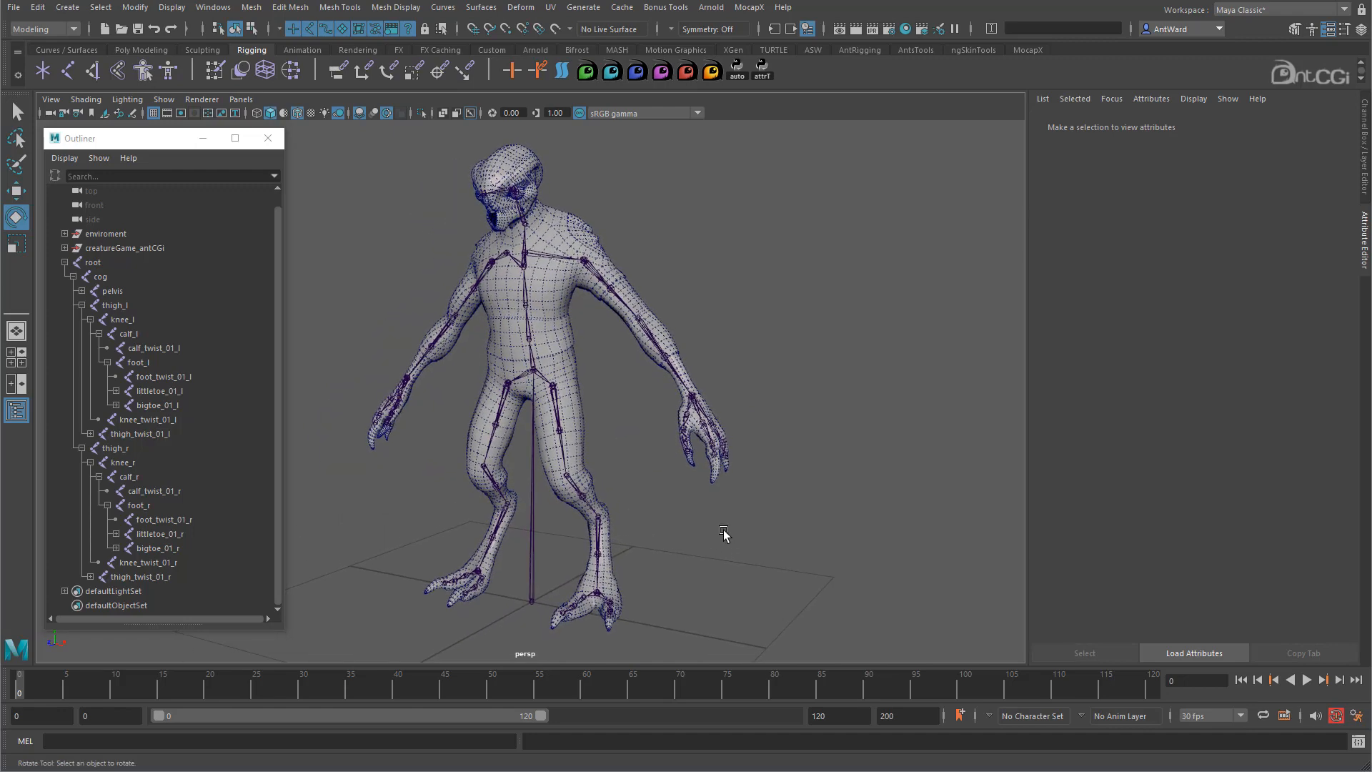